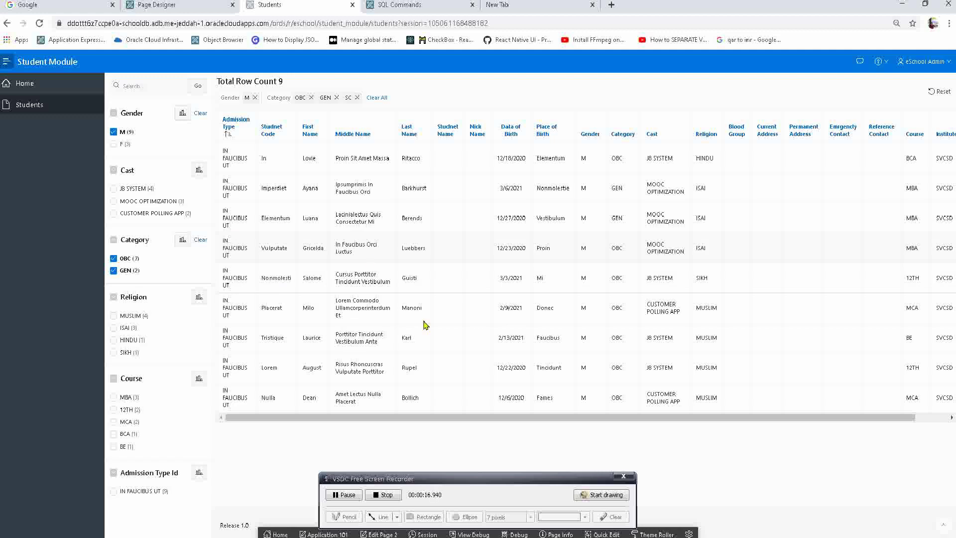
Open the student report's region in Page Designer through Quick Edit and inspect its STUDENT_ID column and source table
click(599, 534)
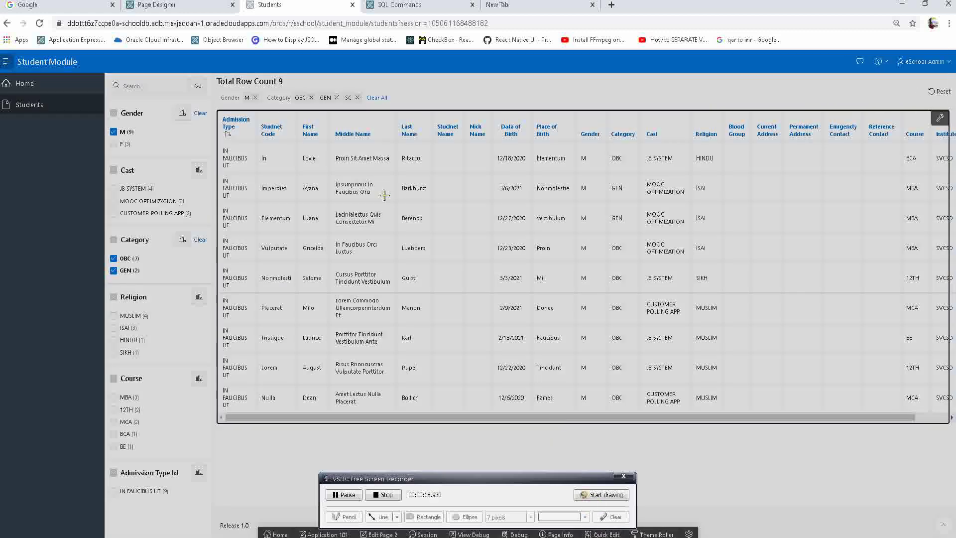
click(385, 197)
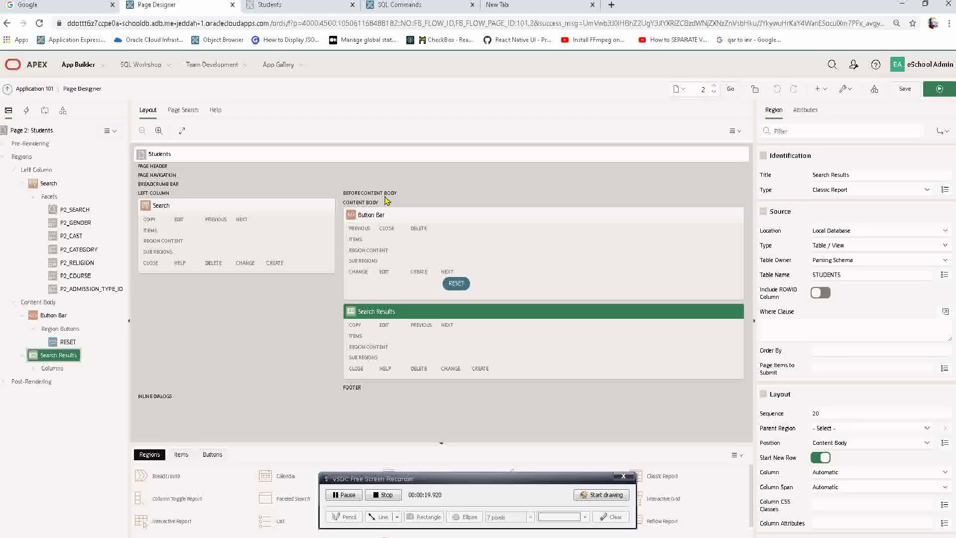
click(33, 368)
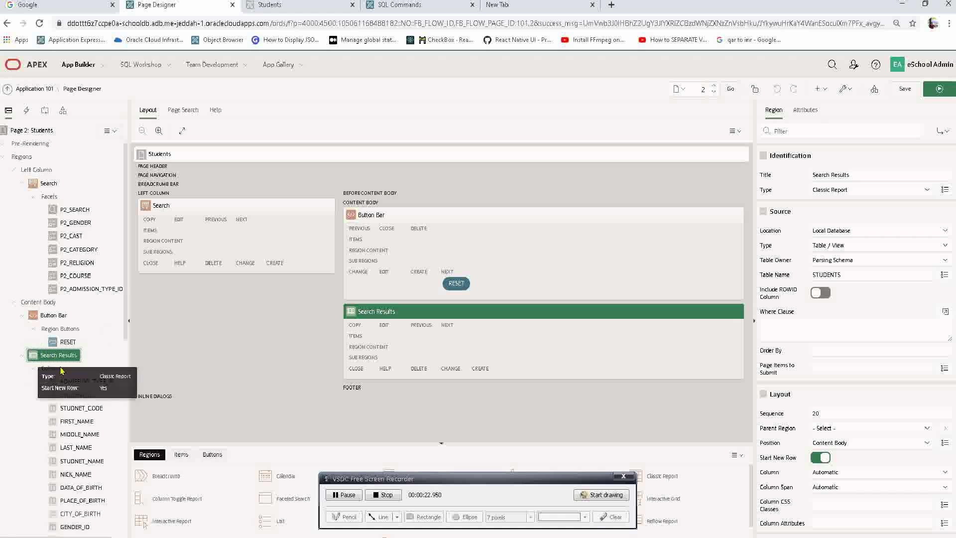
click(67, 395)
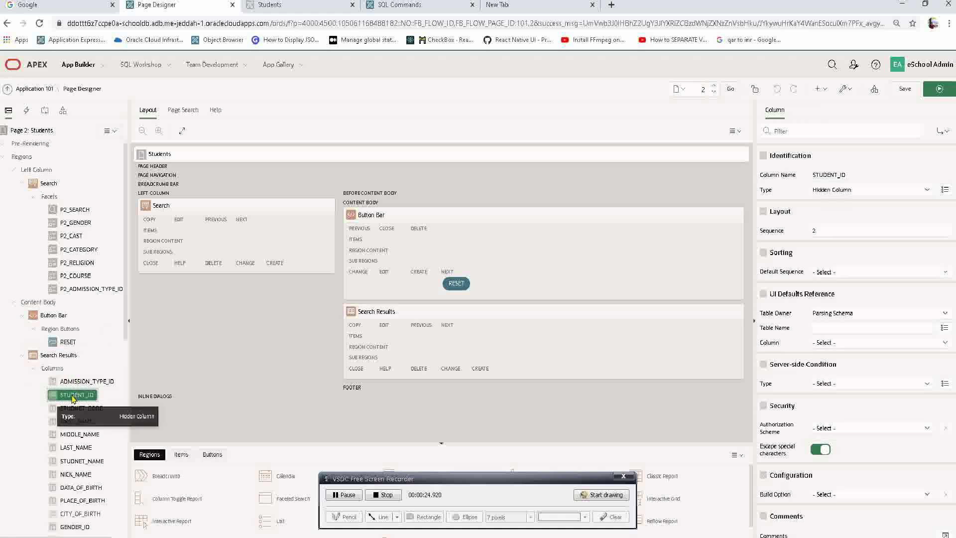
click(58, 355)
double_click(853, 274)
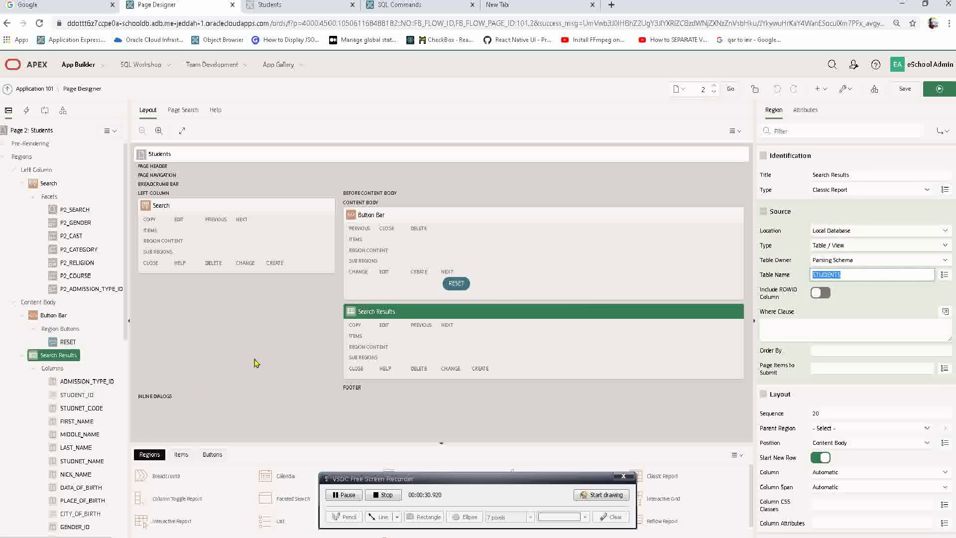
Change the report's STUDENT_ID column to the Link type and centre its column alignment
click(78, 396)
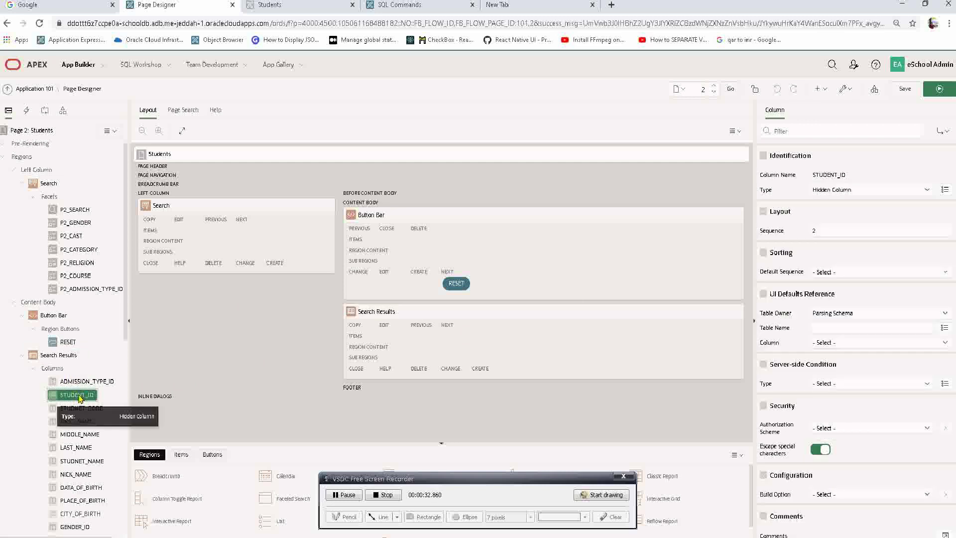
click(858, 191)
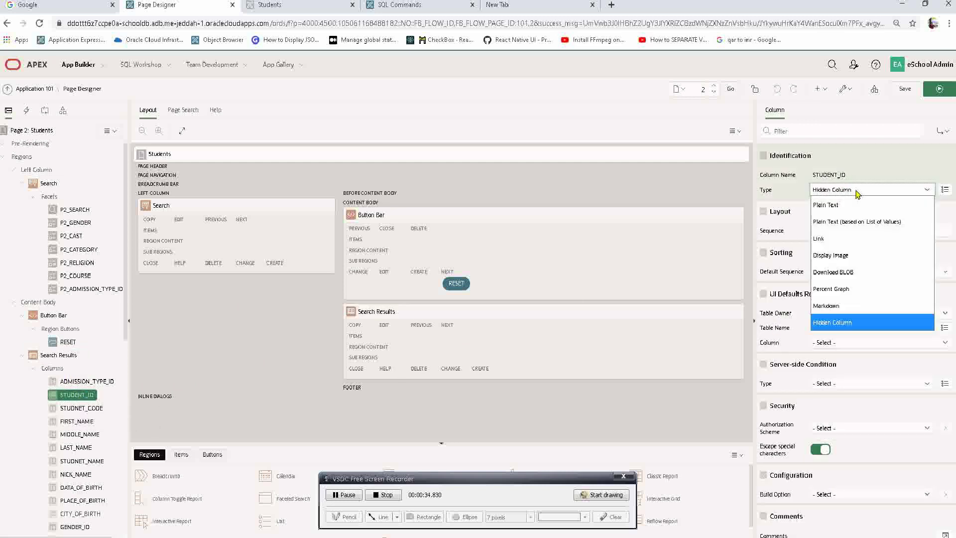
click(839, 240)
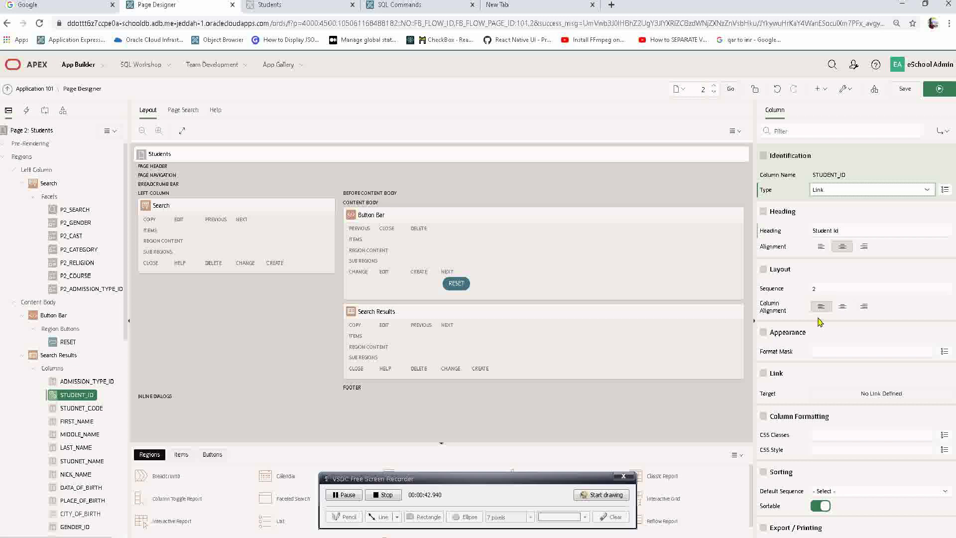
click(842, 306)
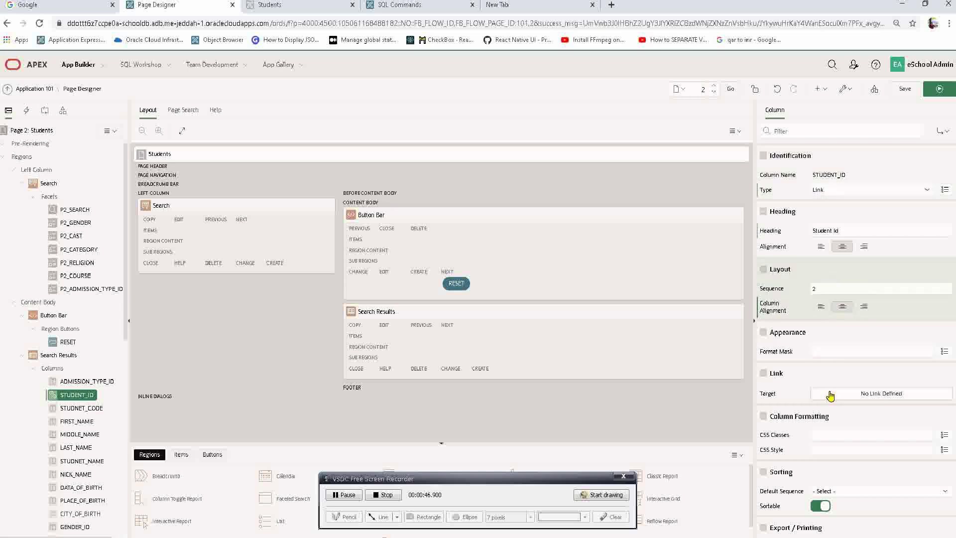
Set the STUDENT_ID column's link target to page 2 in this application
scroll(830, 395, down, 5)
scroll(829, 368, up, 3)
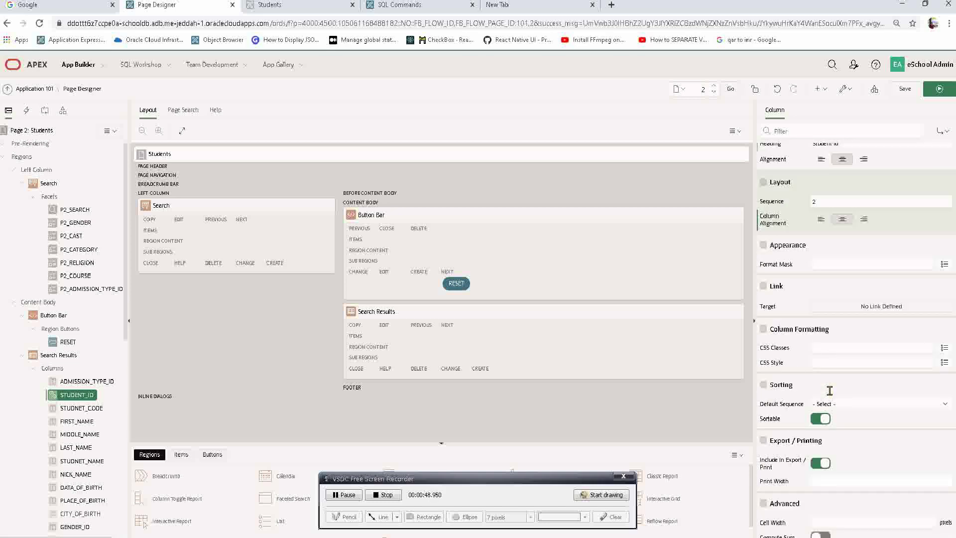
click(846, 306)
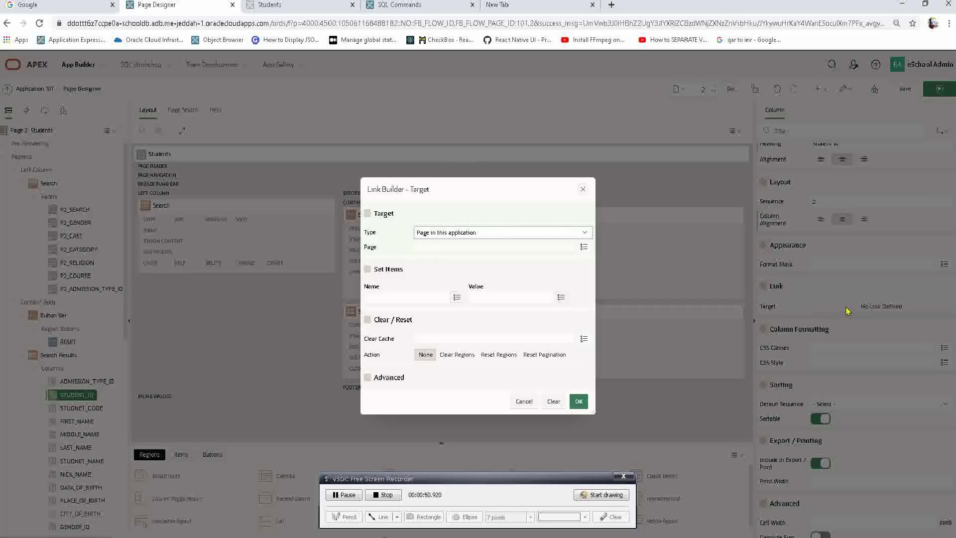
click(439, 248)
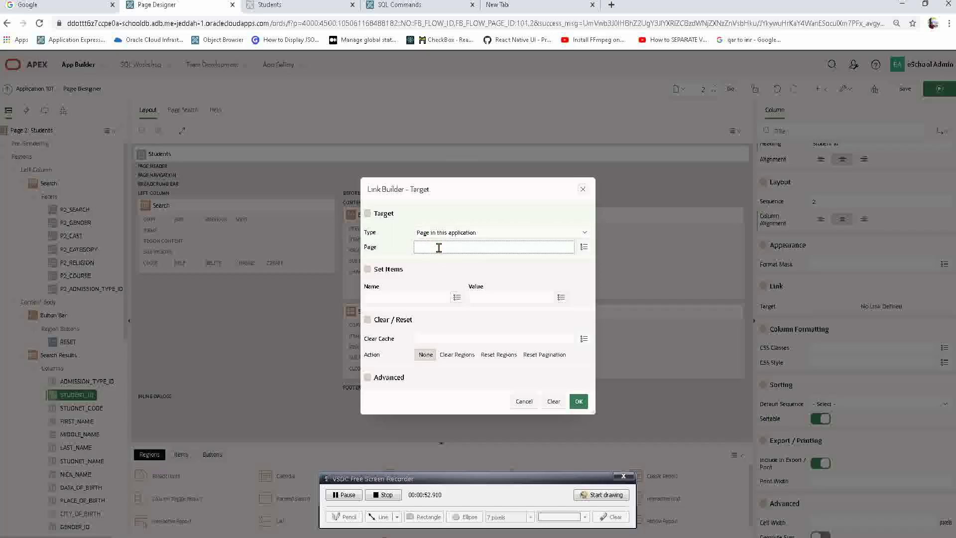
text(2)
key(Tab)
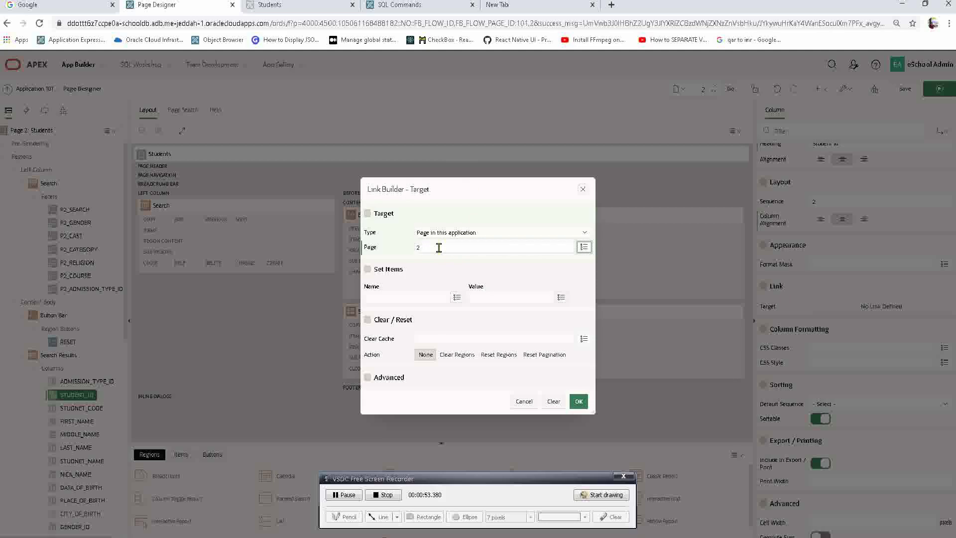
click(577, 401)
Save and run the Students page, and try the Student Id link in the third report row
click(905, 92)
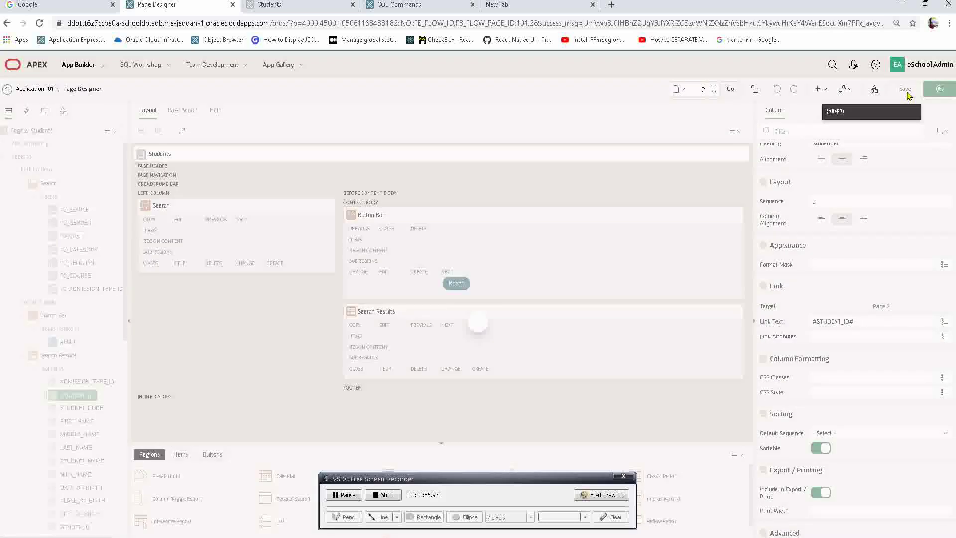
click(936, 91)
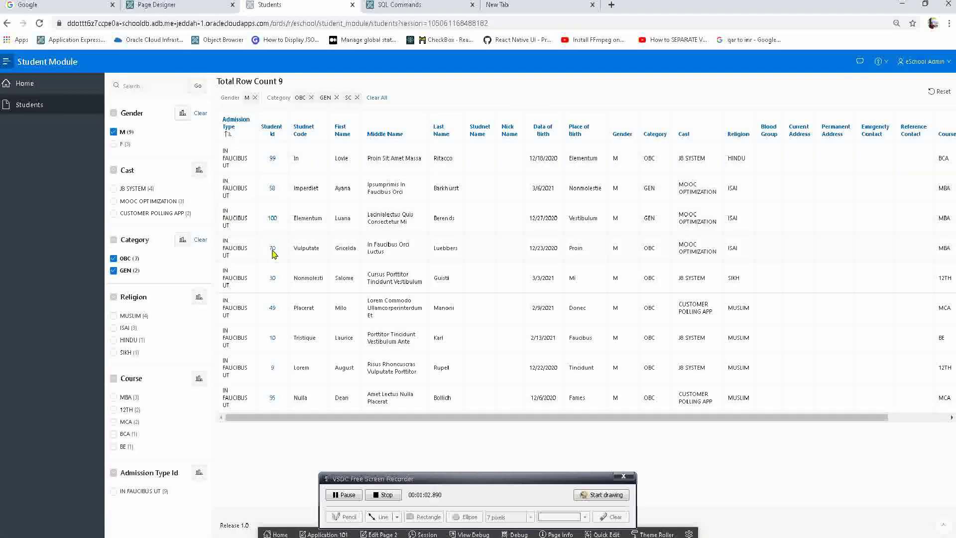
click(272, 220)
Return to Page Designer and start creating a new page with the plain Form component
click(198, 11)
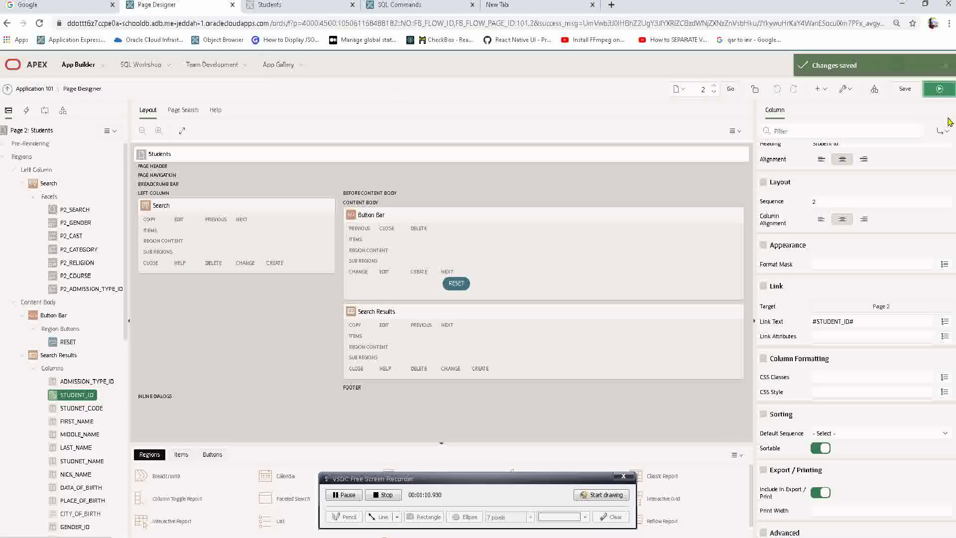
click(819, 88)
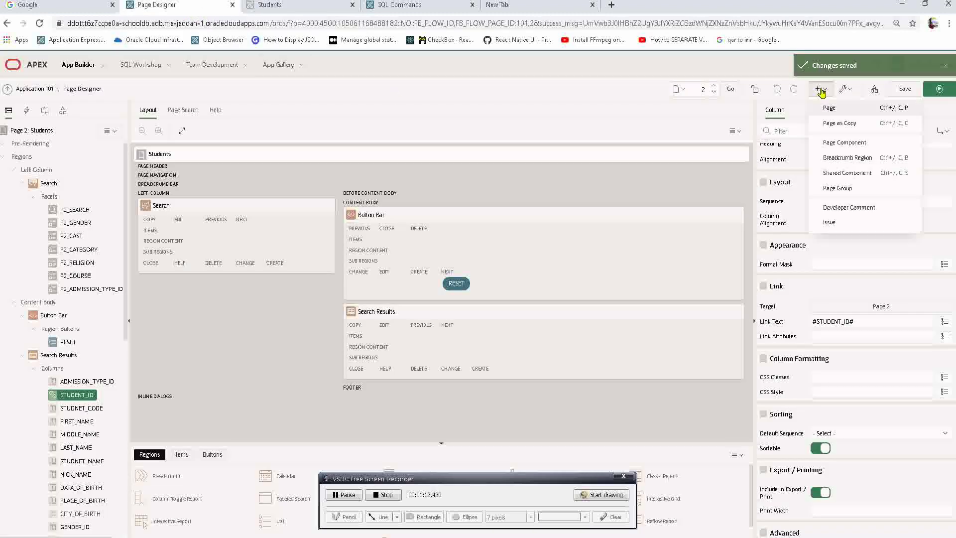
click(841, 110)
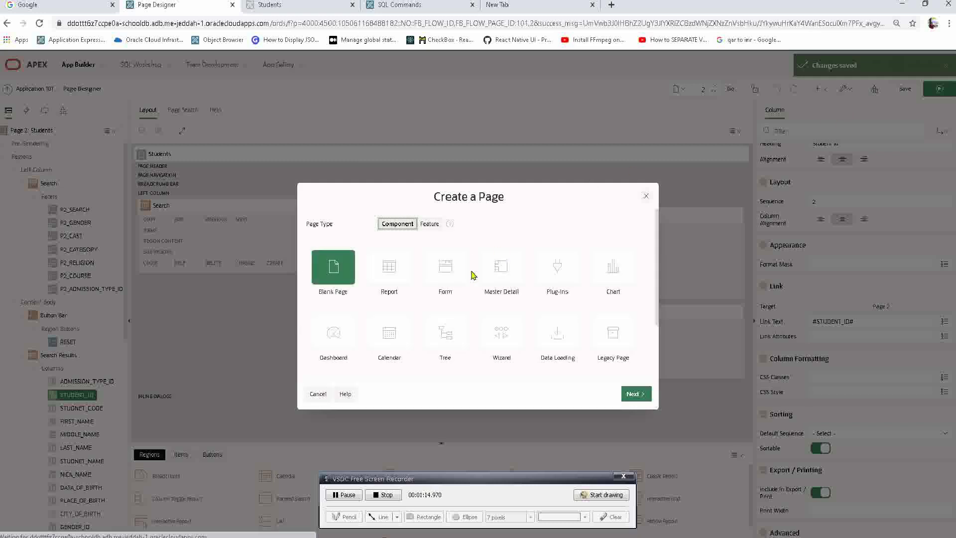
click(442, 270)
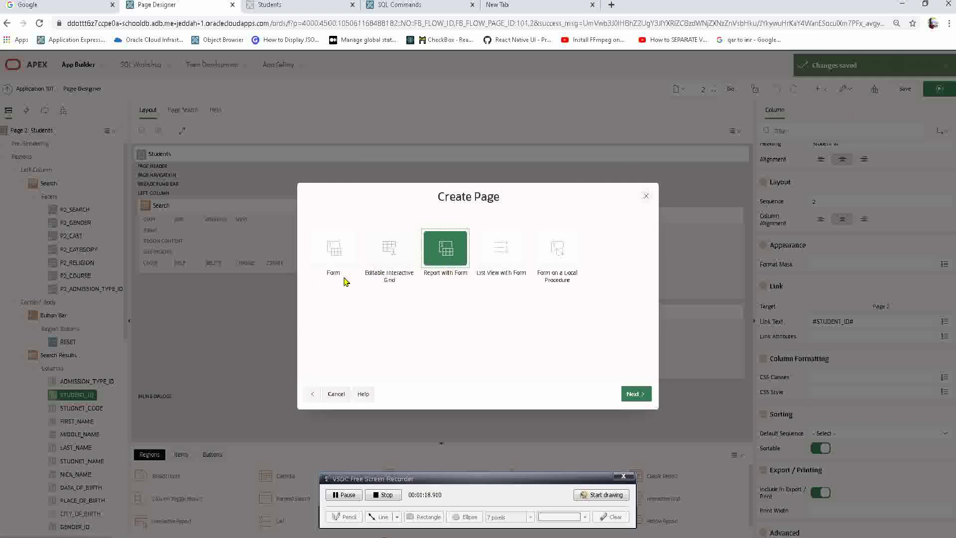
click(335, 251)
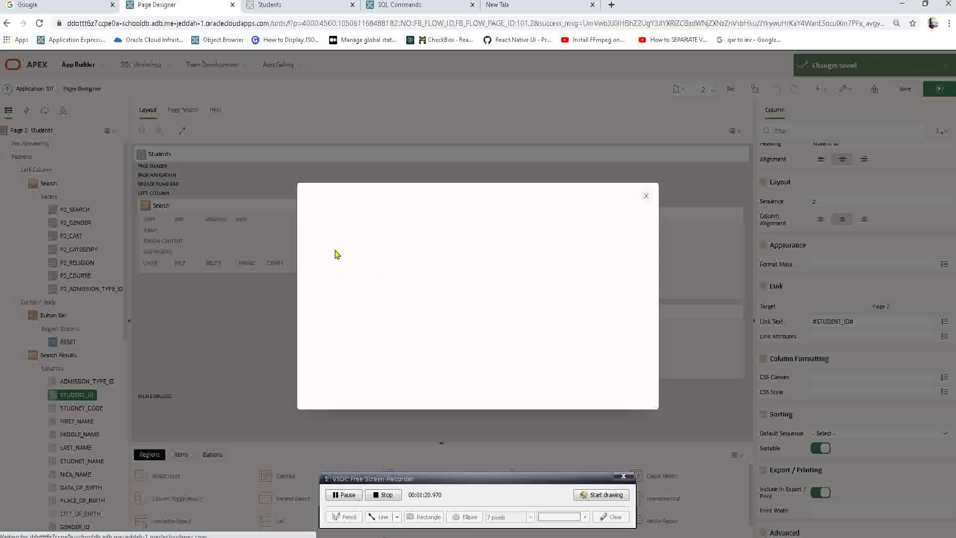
Name the new page Student Form, set its page mode to Modal Dialog and leave out the breadcrumb region
click(431, 280)
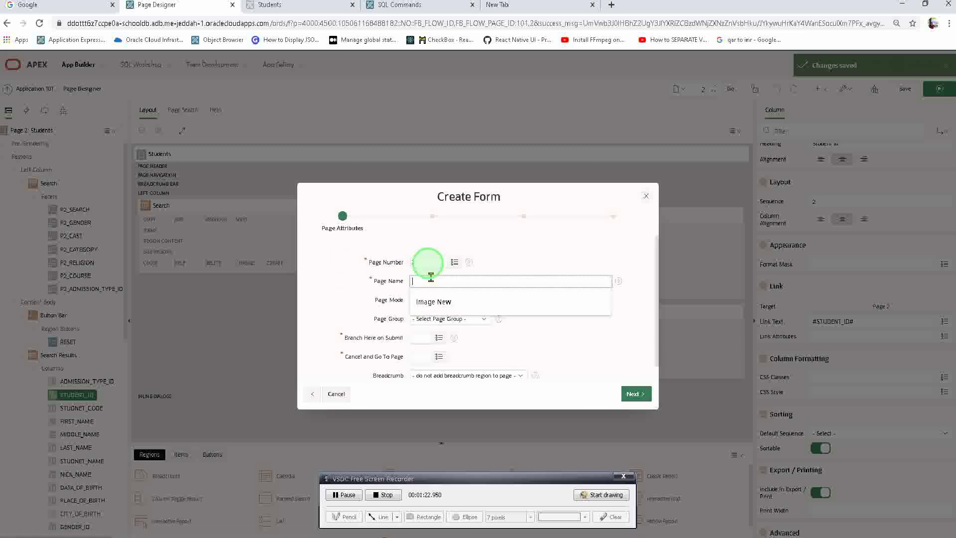
text(Student Form)
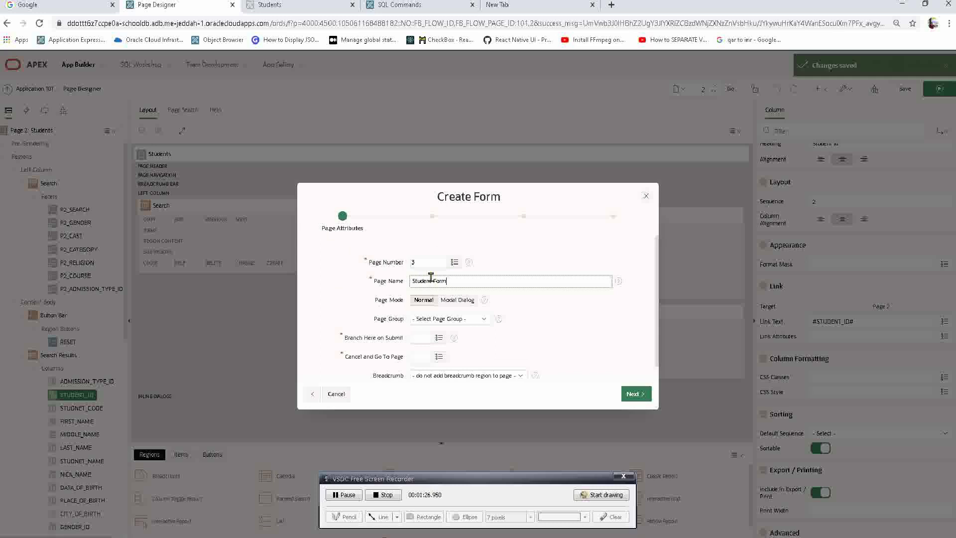
click(425, 301)
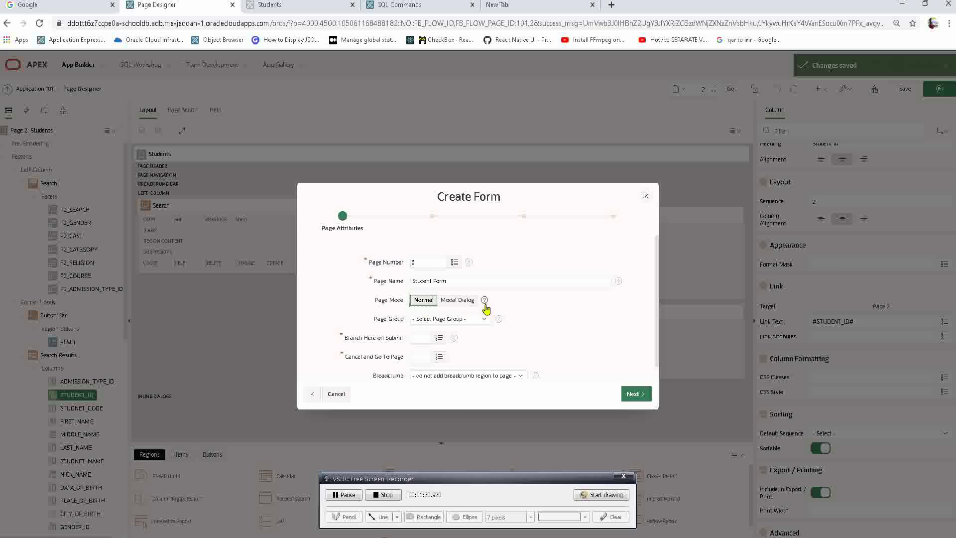
click(459, 301)
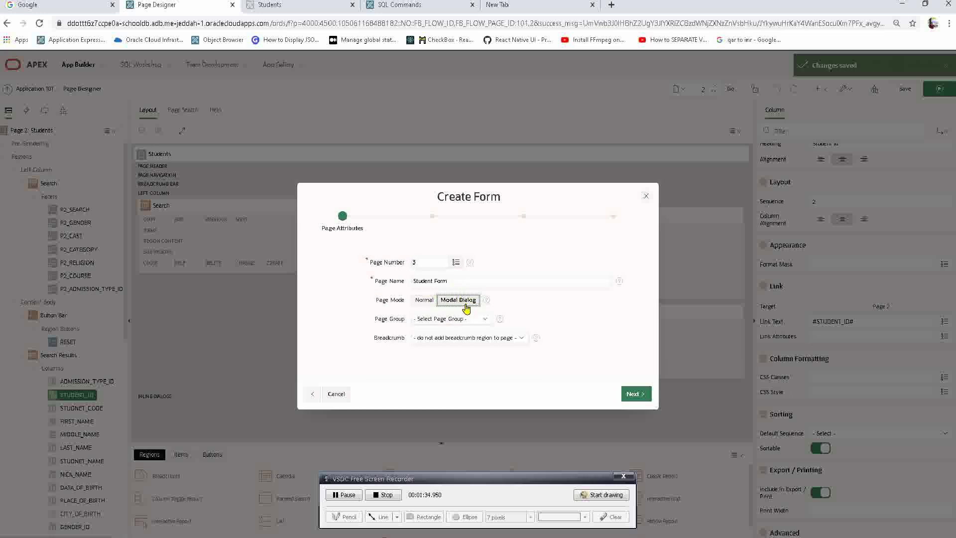
click(457, 321)
click(457, 321)
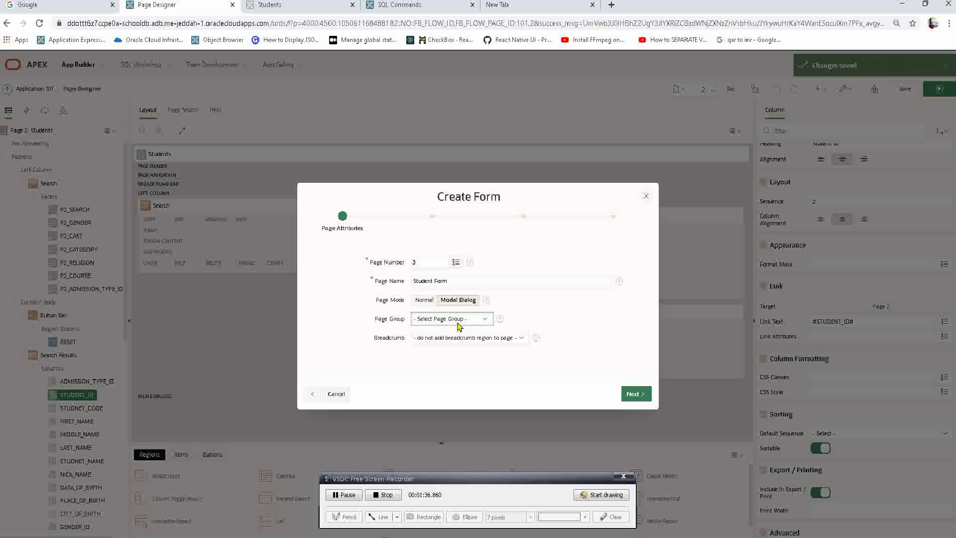
click(460, 338)
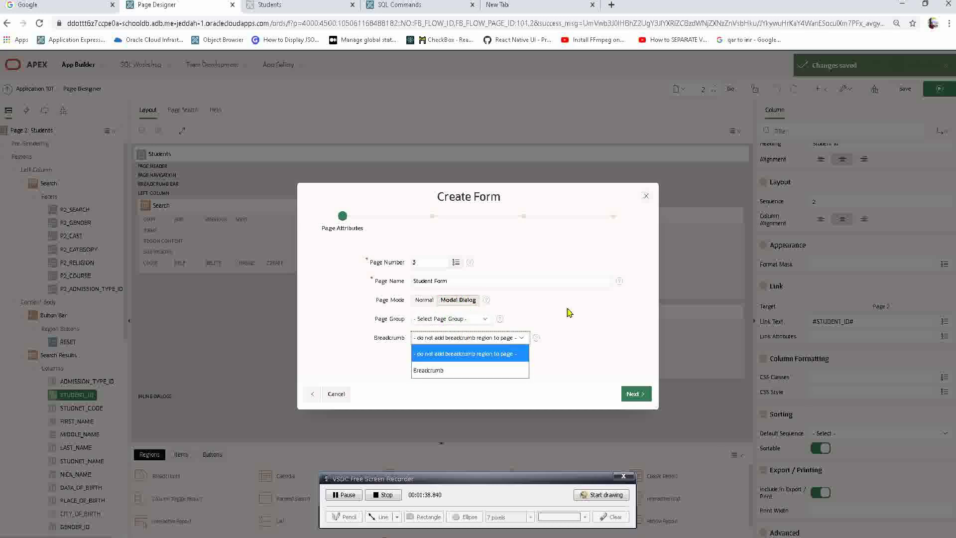
click(504, 351)
click(628, 393)
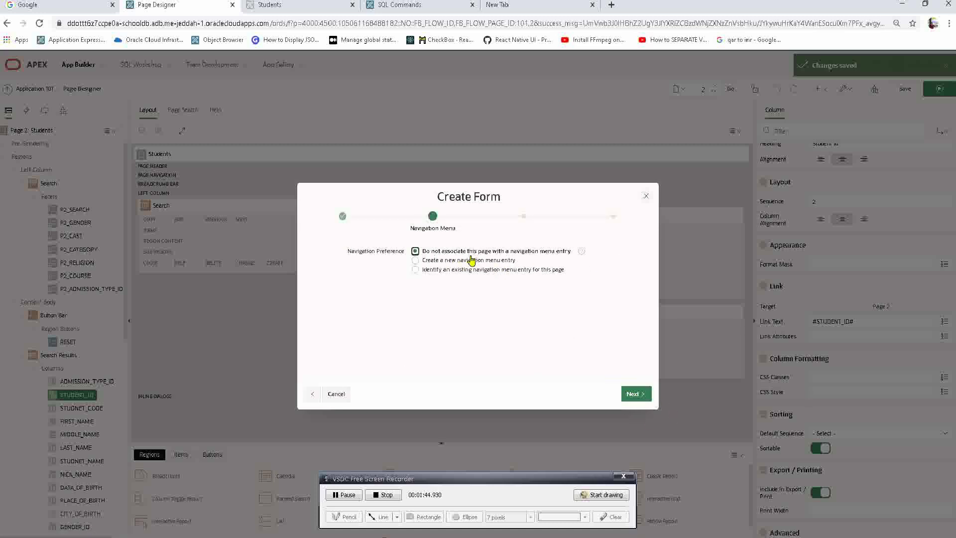
Leave the page unassociated with a navigation menu entry and choose the STUDENTS table as the form's data source
click(632, 394)
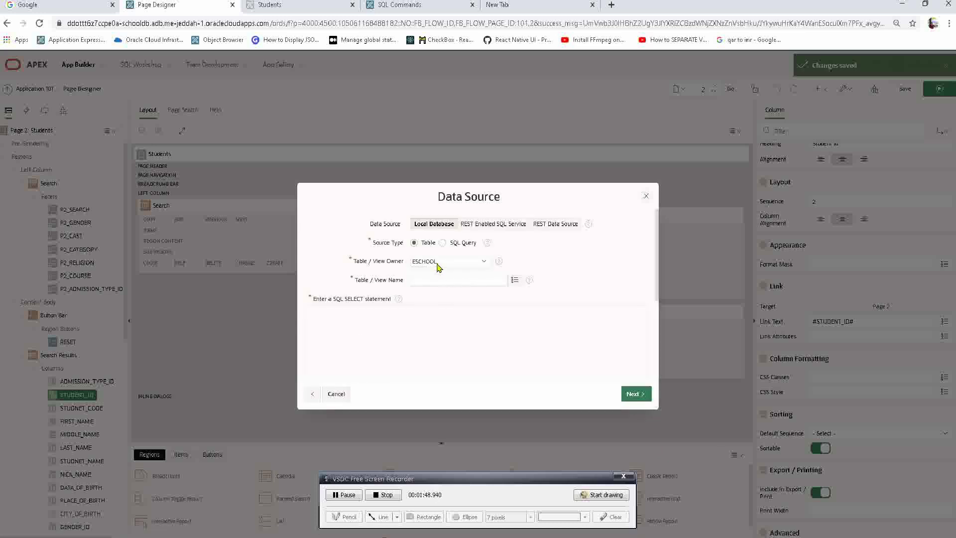
click(516, 280)
text(st)
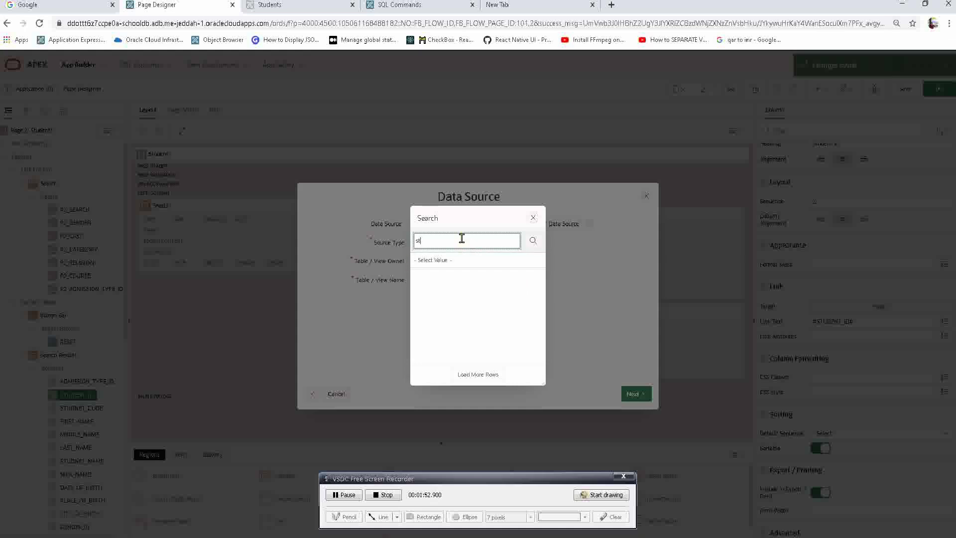
text(udent)
click(440, 278)
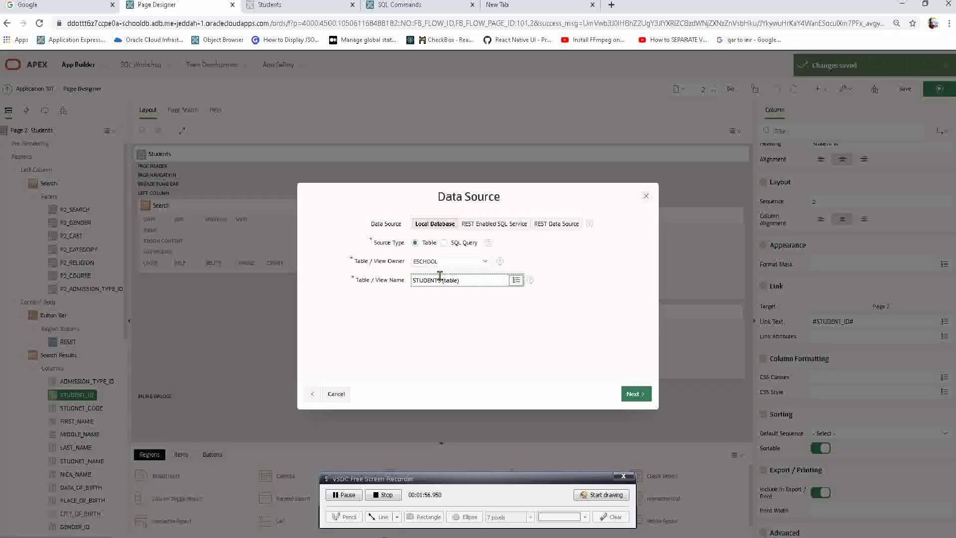
click(636, 394)
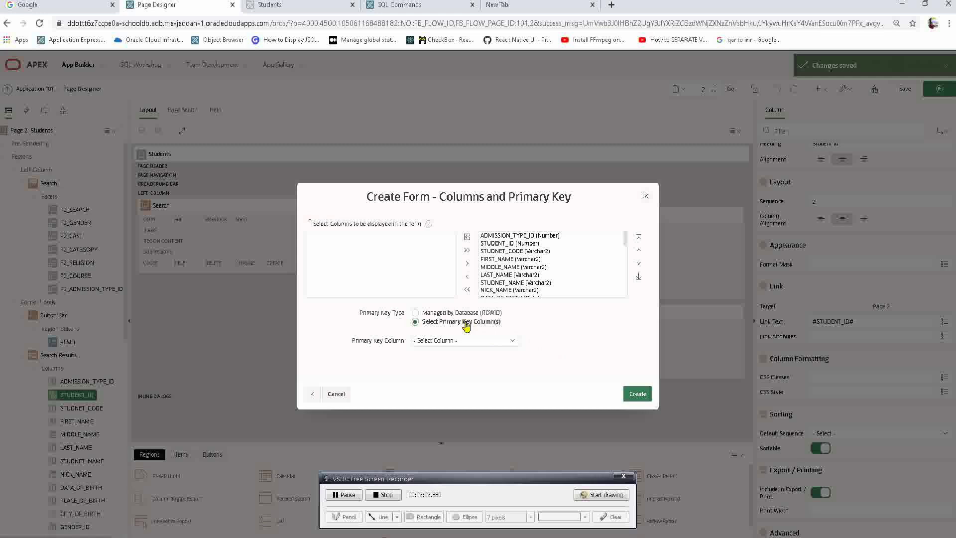
Select STUDENT_ID (Number) as the primary key column and create the form page
click(475, 343)
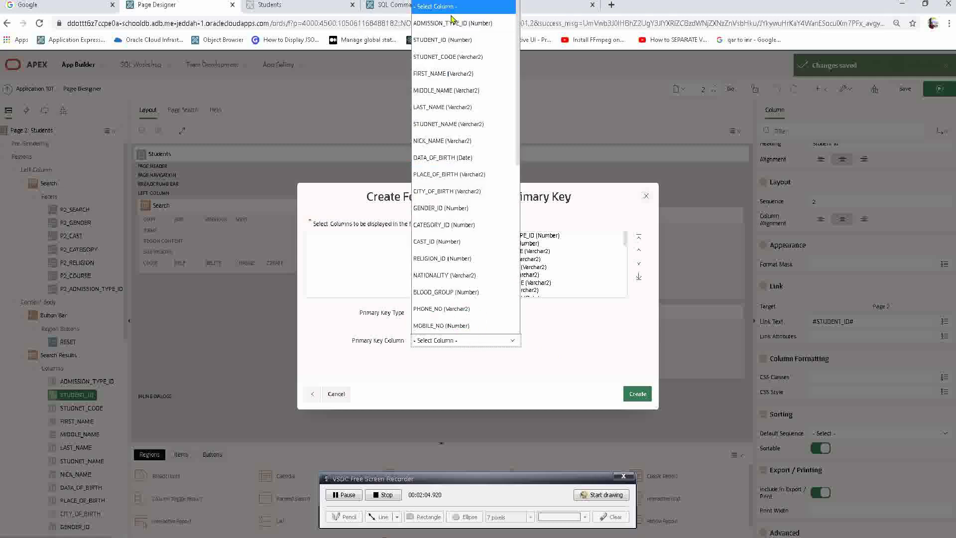
click(491, 40)
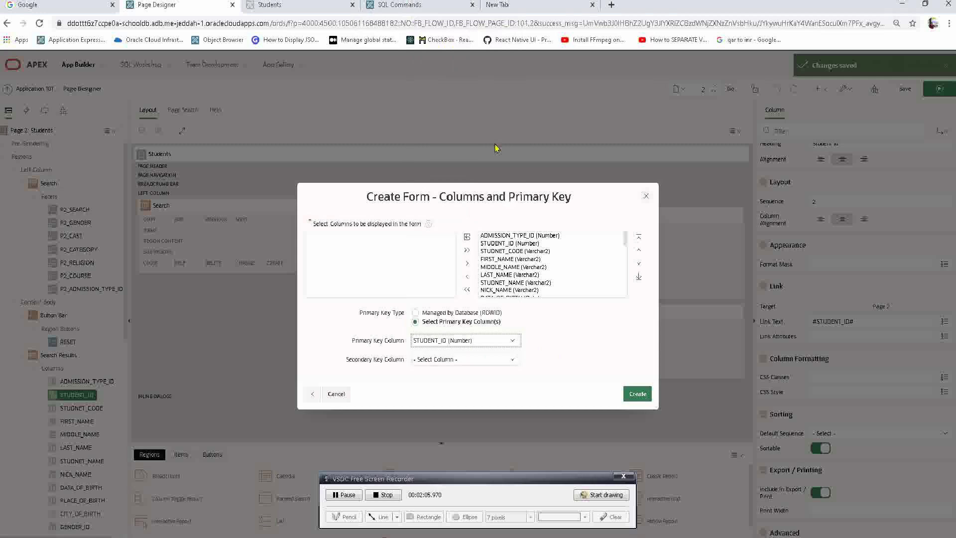
click(637, 394)
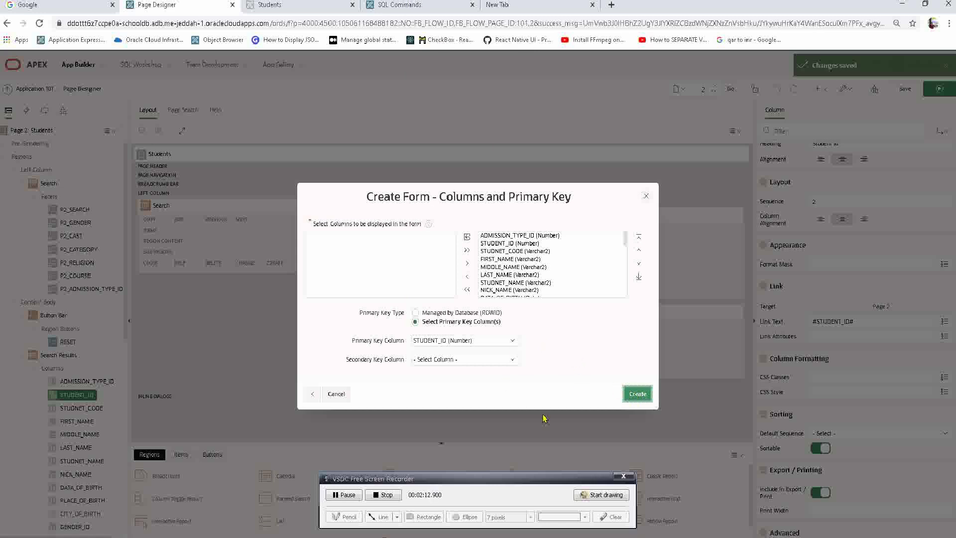
click(637, 394)
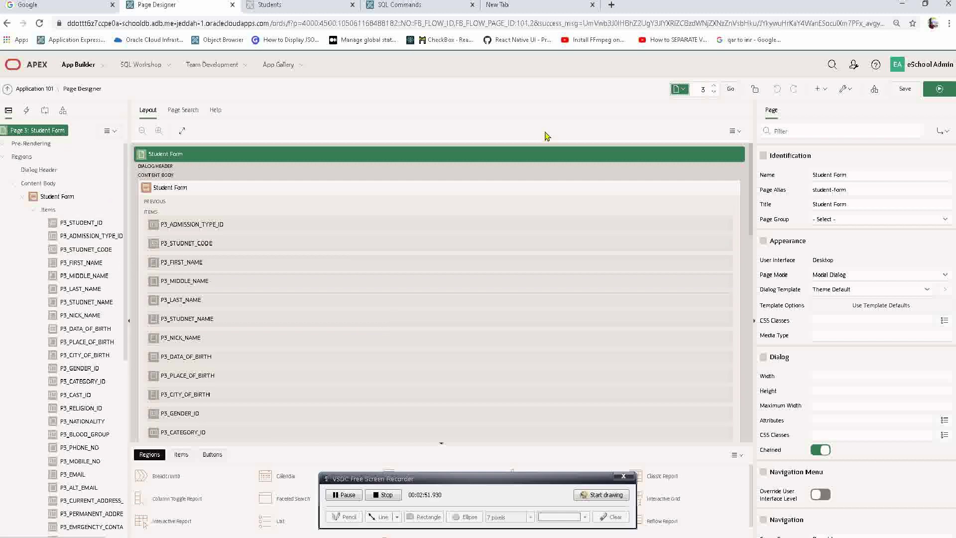
Save the Student Form page and open the Students report's Search Results region in Page Designer from the running application
click(905, 89)
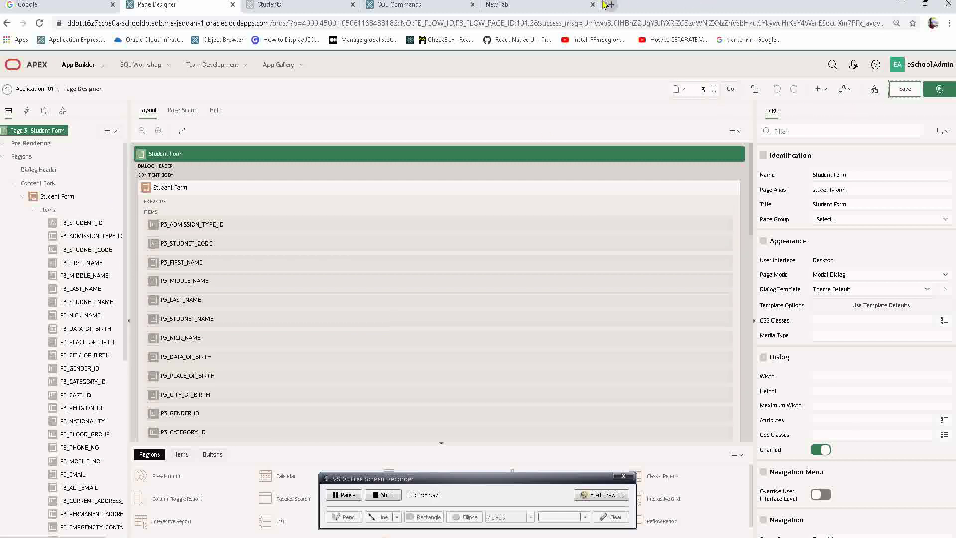
click(294, 7)
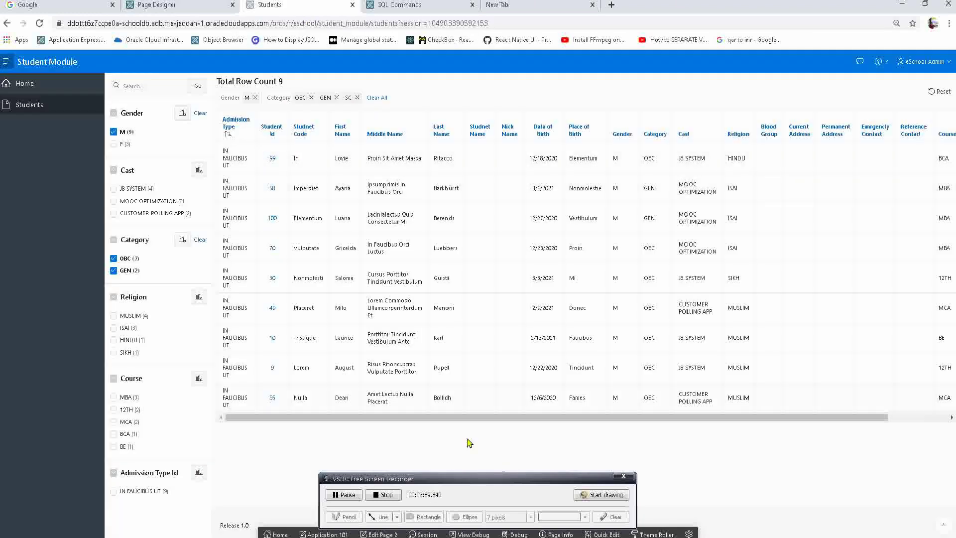
click(608, 534)
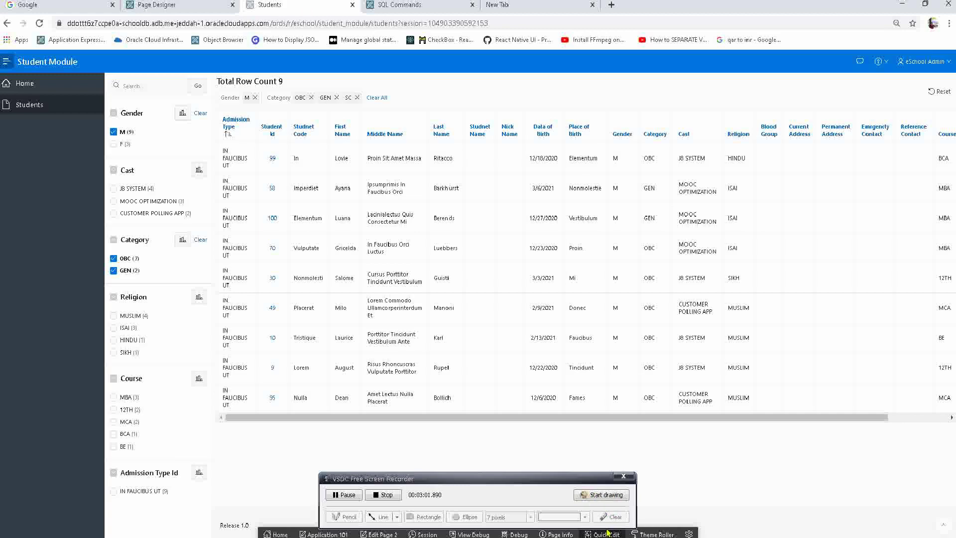
click(294, 159)
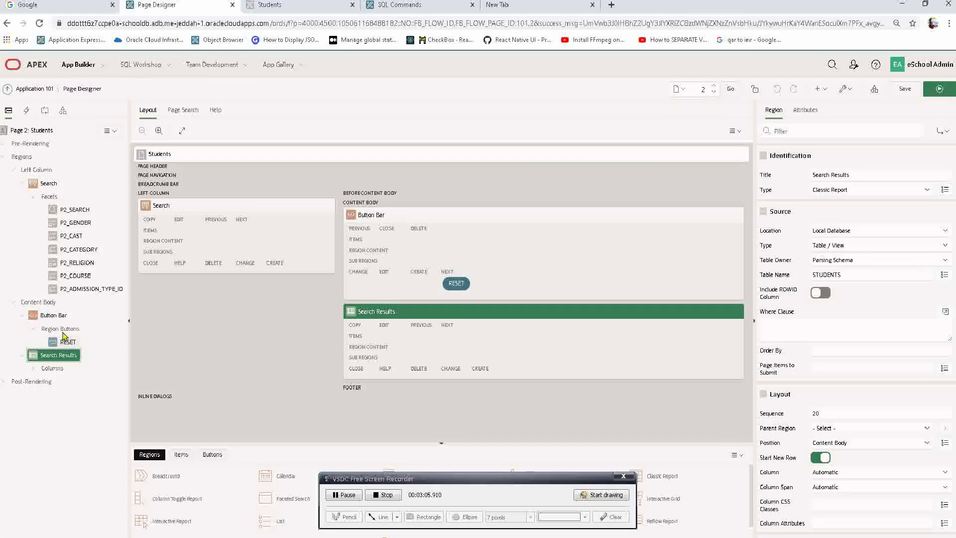
Move the STUDENT_ID column ahead of ADMISSION_TYPE_ID in the Search Results region's columns
click(34, 368)
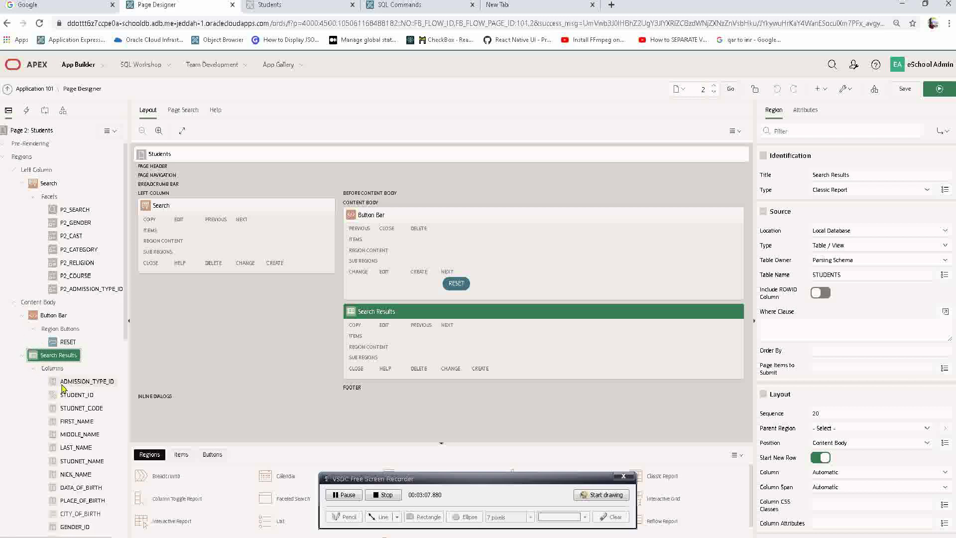
click(75, 396)
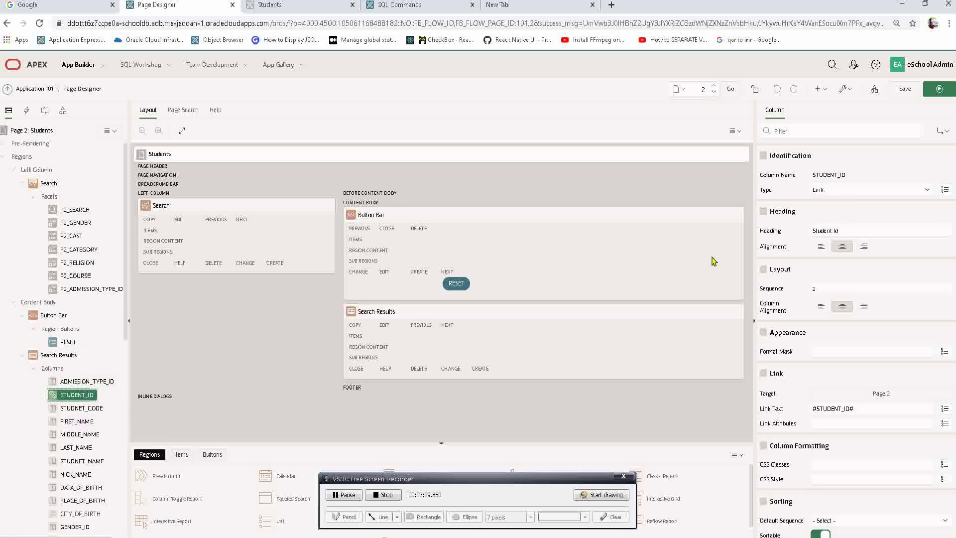
mouse_move(78, 394)
mouse_down()
mouse_move(82, 379)
mouse_move(70, 384)
mouse_move(91, 384)
mouse_up()
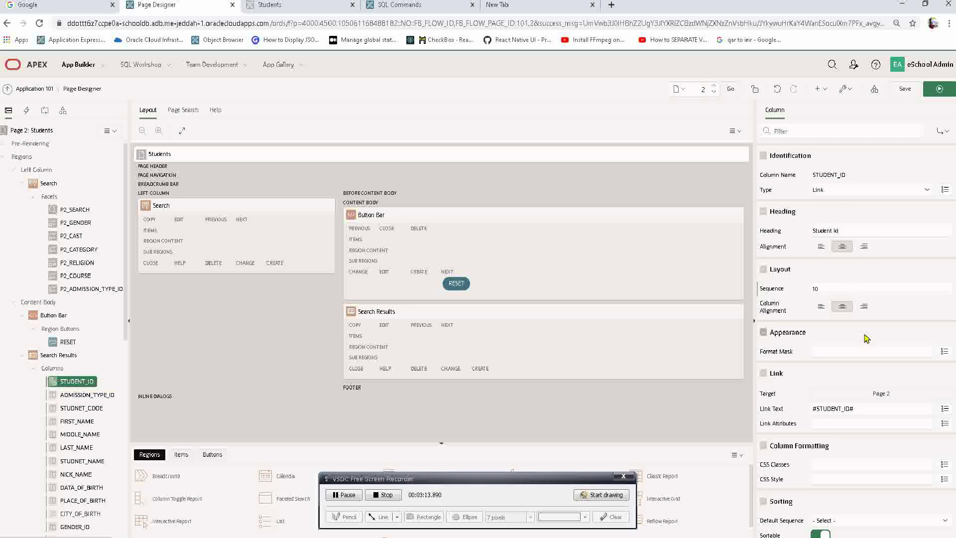
Set the STUDENT_ID column's link target to page 3, Student Form
click(877, 394)
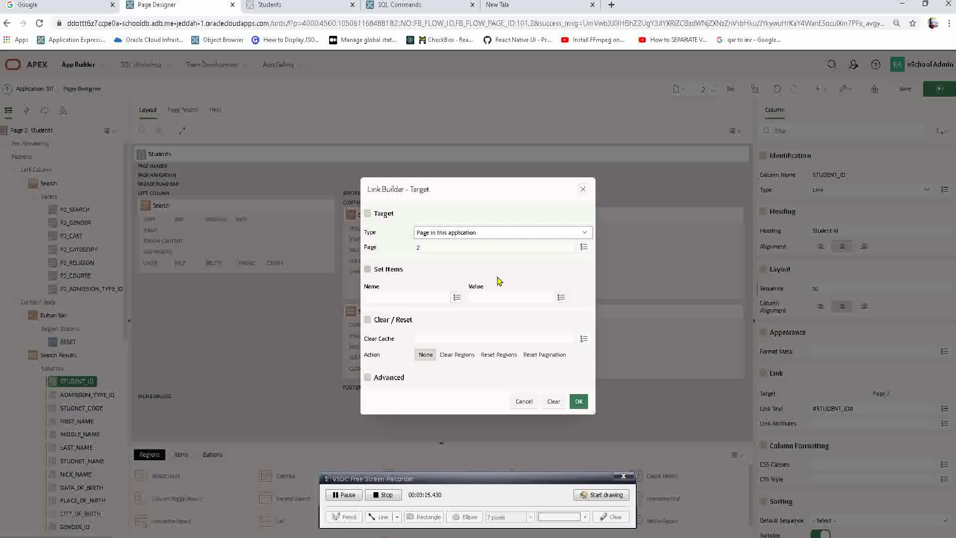
click(456, 298)
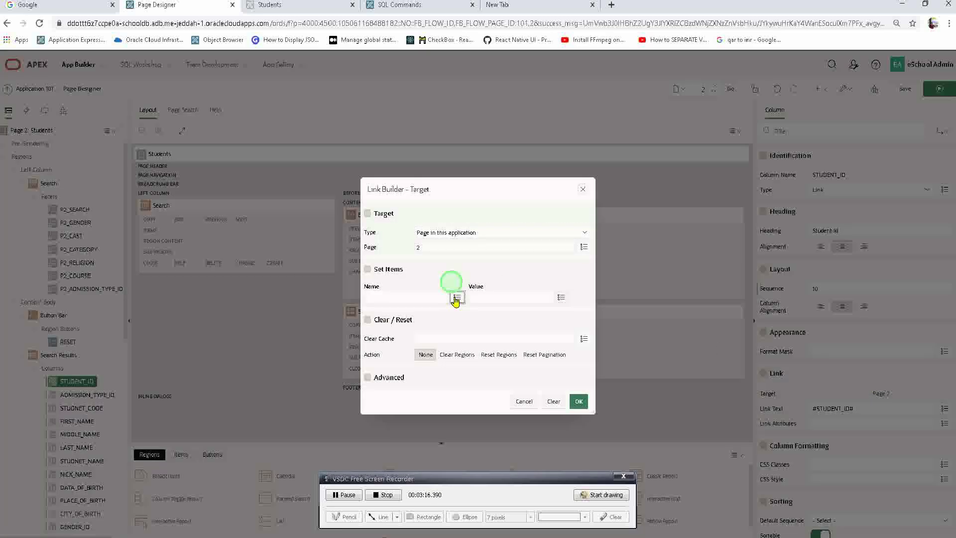
click(583, 247)
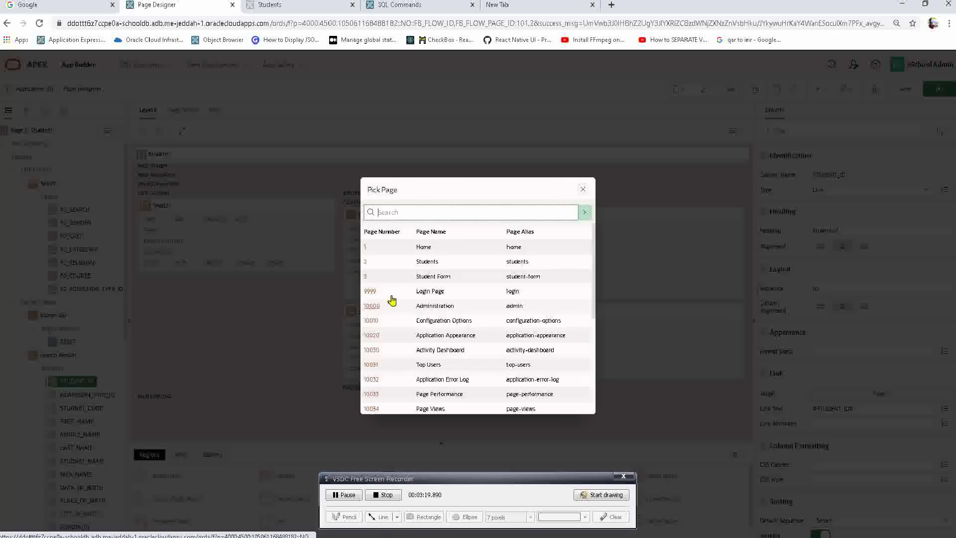
click(373, 277)
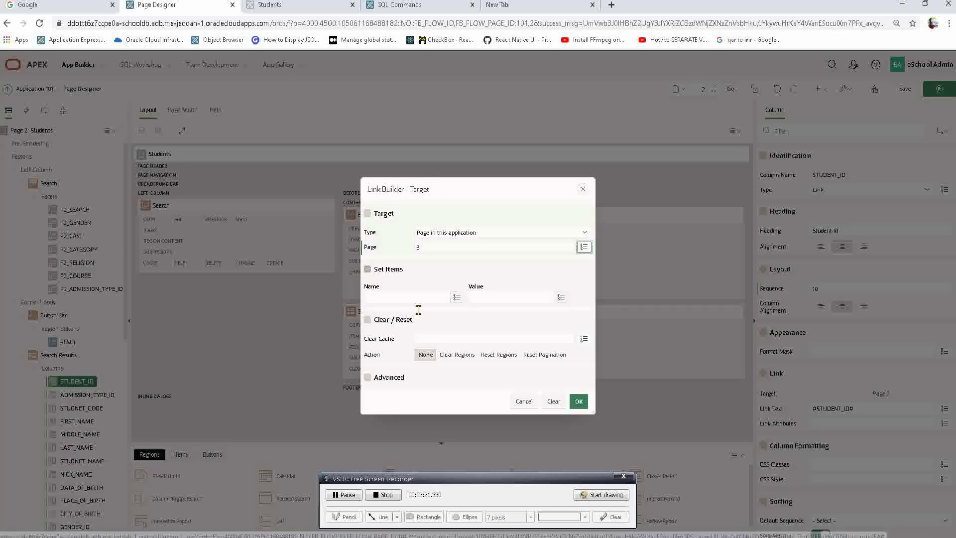
Have the link set the item P3_STUDENT_ID to the column value #STUDENT_ID#
click(456, 297)
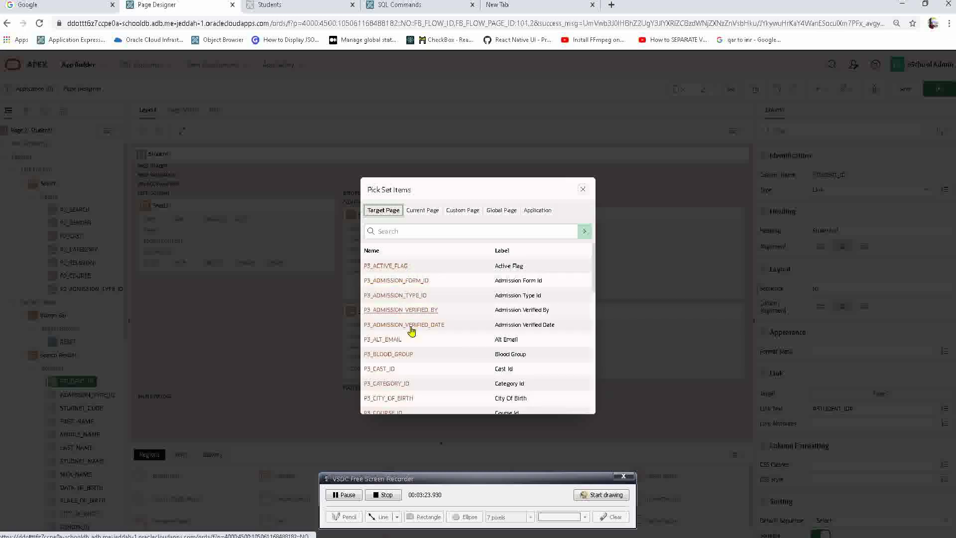
click(406, 230)
text(st)
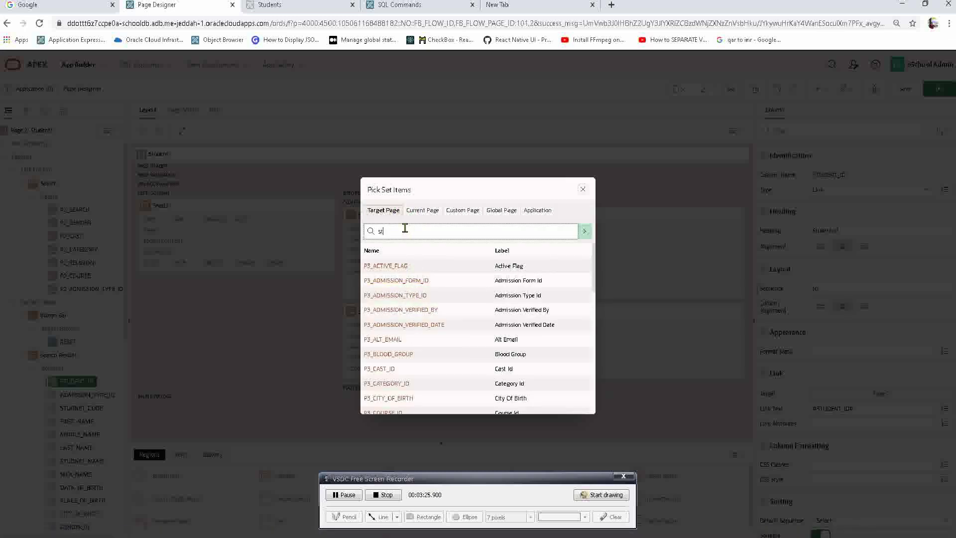
text(udent)
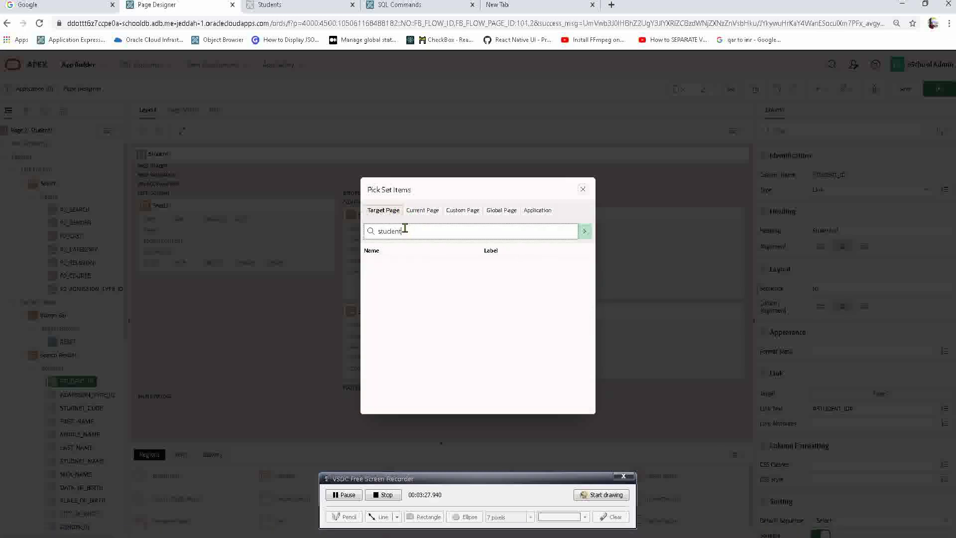
click(394, 265)
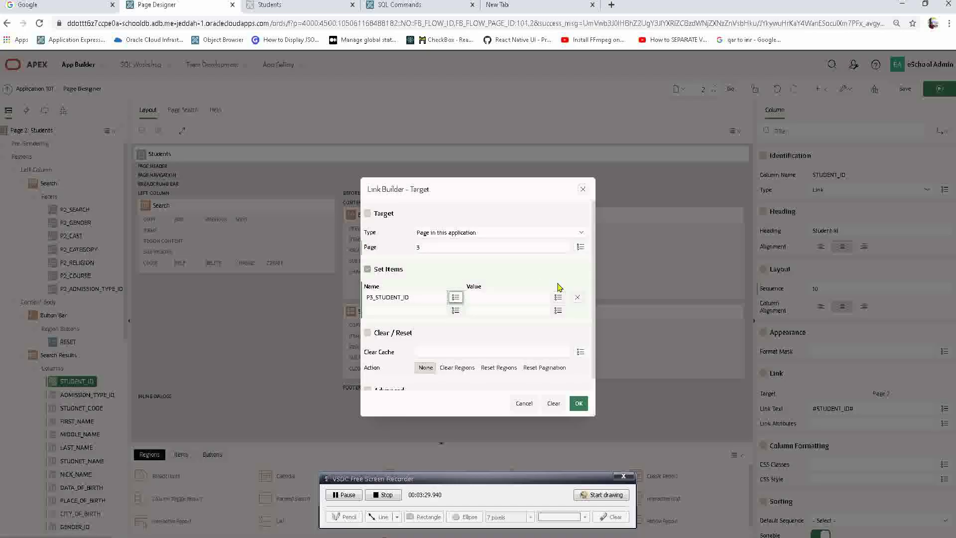
click(558, 298)
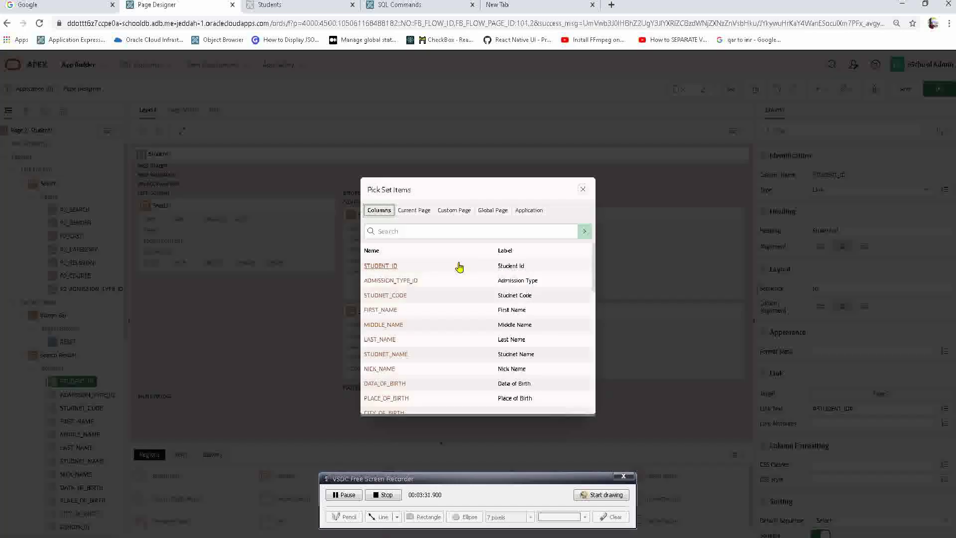
click(392, 251)
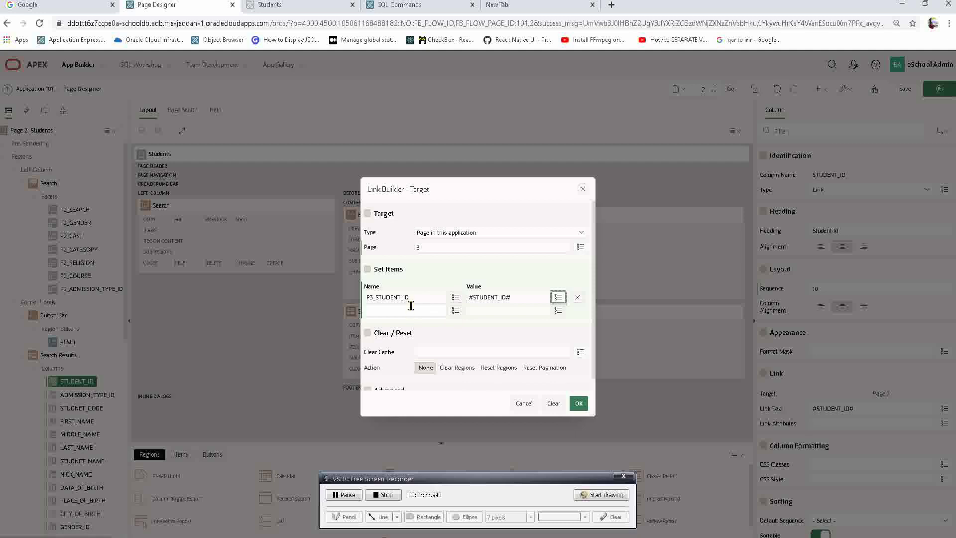
Set the link to clear the cache of page 3 and accept the link target settings
drag(417, 296, 344, 300)
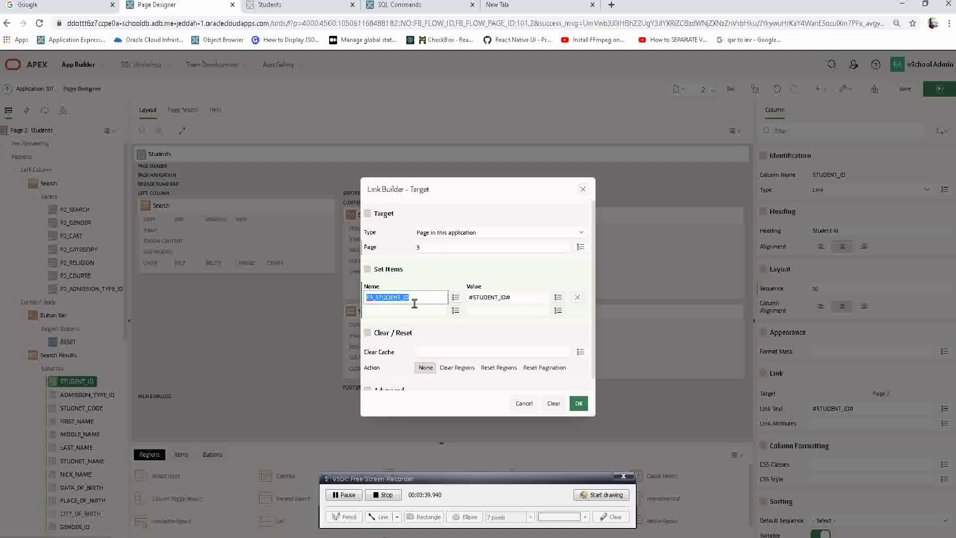
double_click(494, 297)
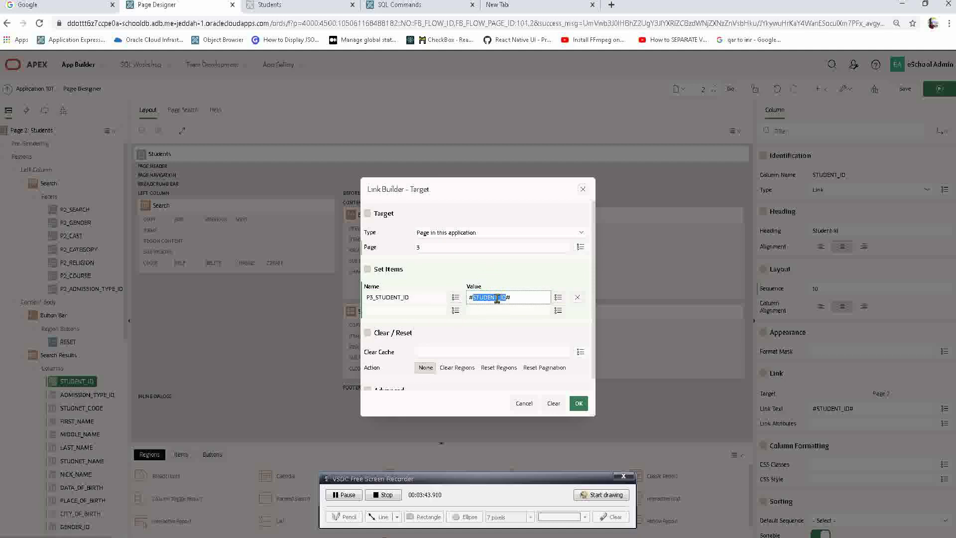
click(424, 351)
key(Tab)
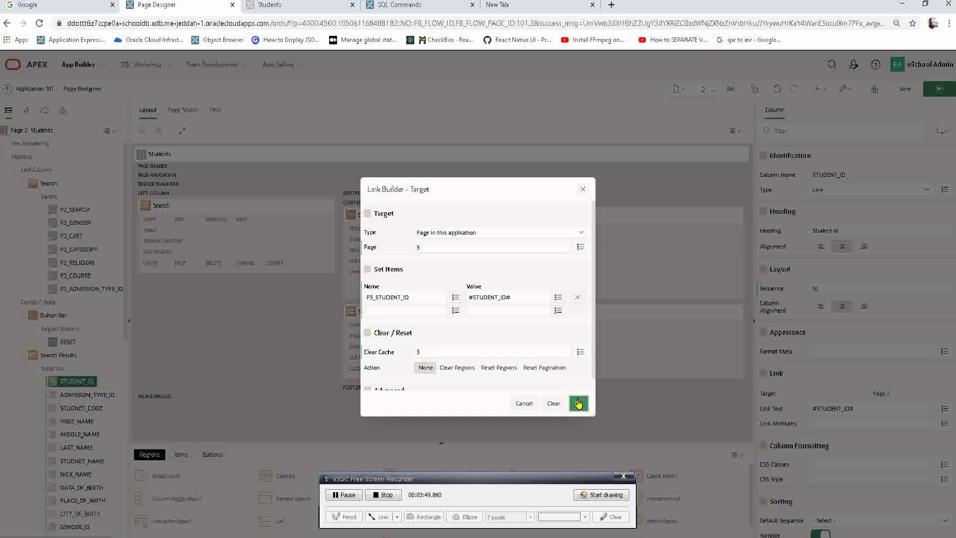
click(579, 403)
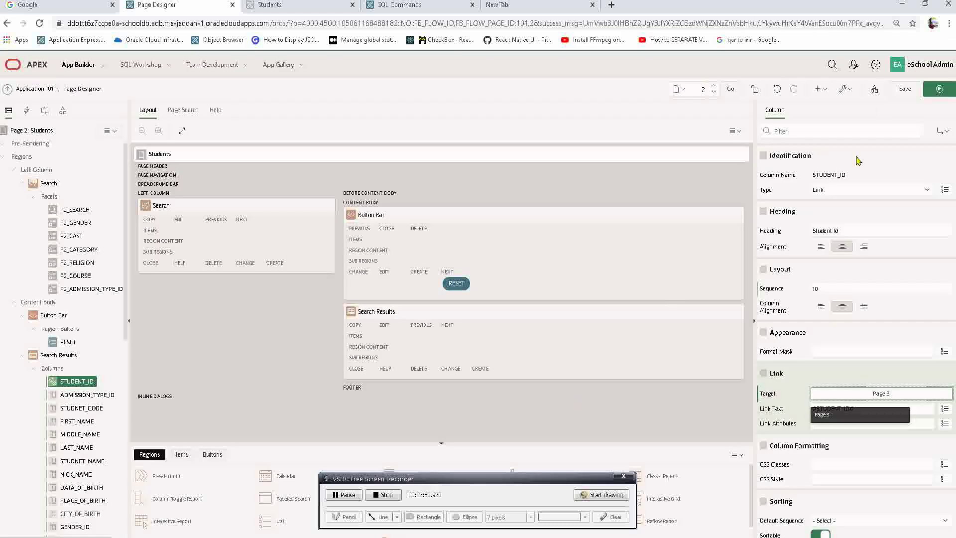
Save and run the Students page, open the second row's student through the ID link and review the form's fields
click(948, 94)
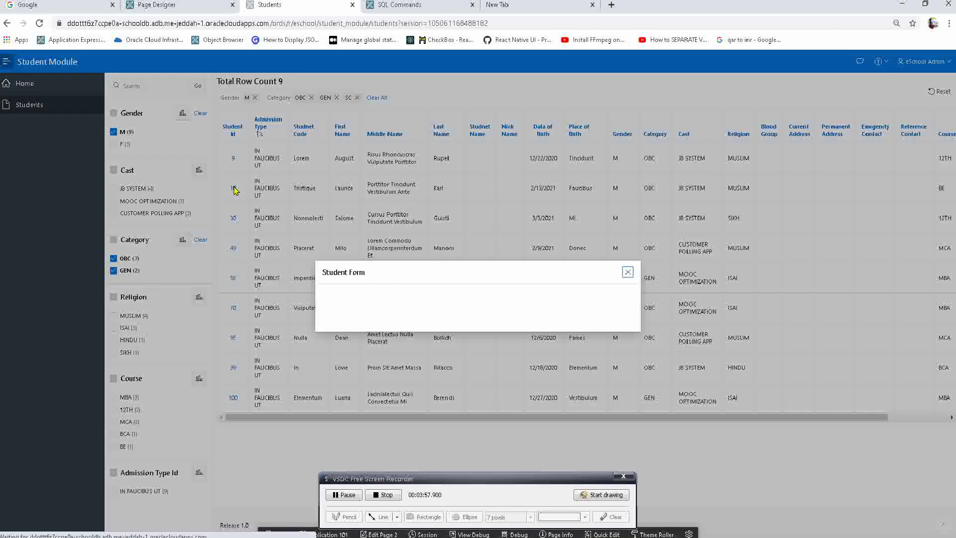
click(422, 213)
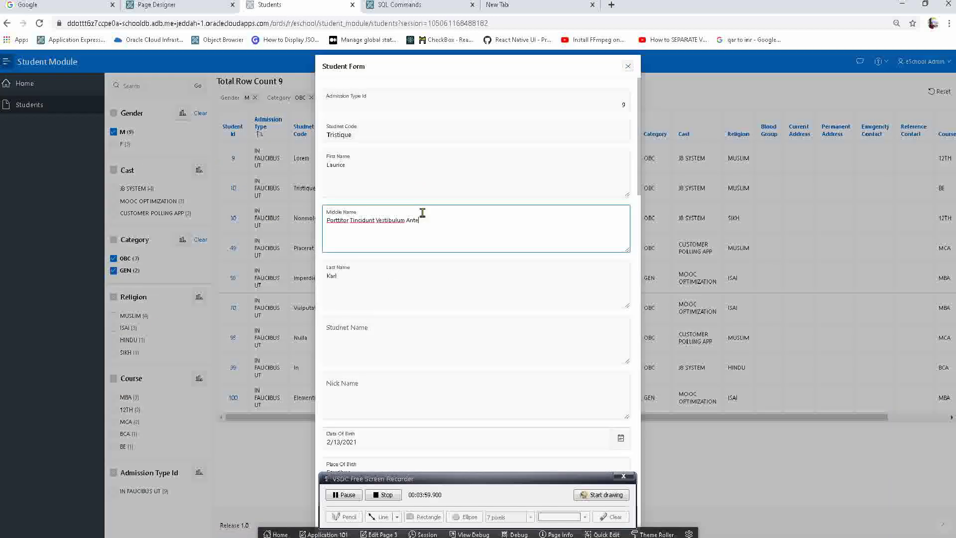
scroll(424, 214, down, 15)
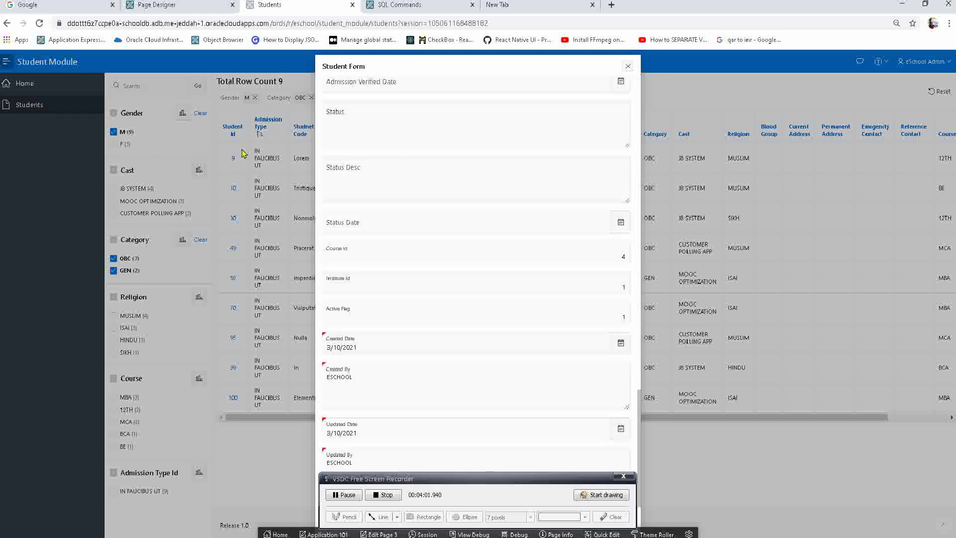
scroll(470, 292, up, 15)
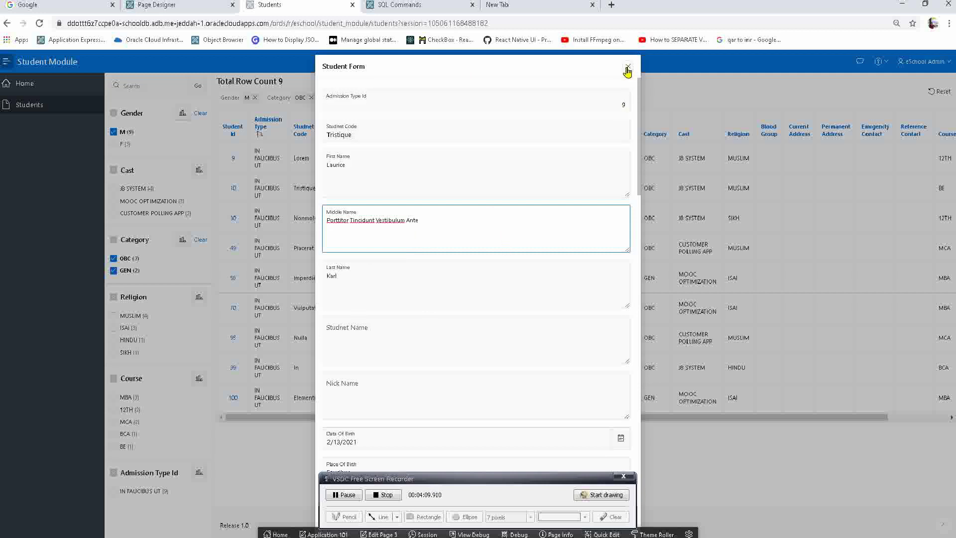
Open the Student Form page in Page Designer, enable the Stretch to Fit Window template option and save the page
click(602, 534)
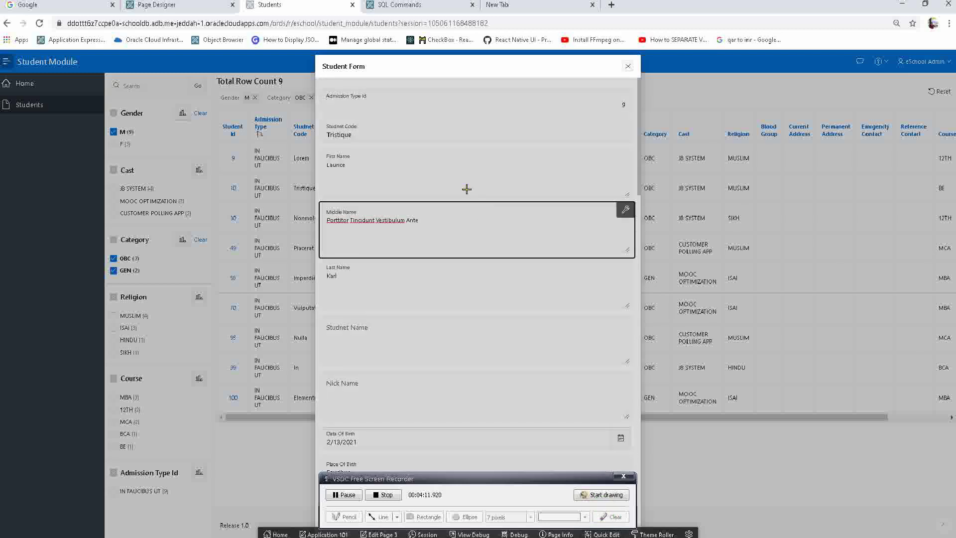
click(458, 174)
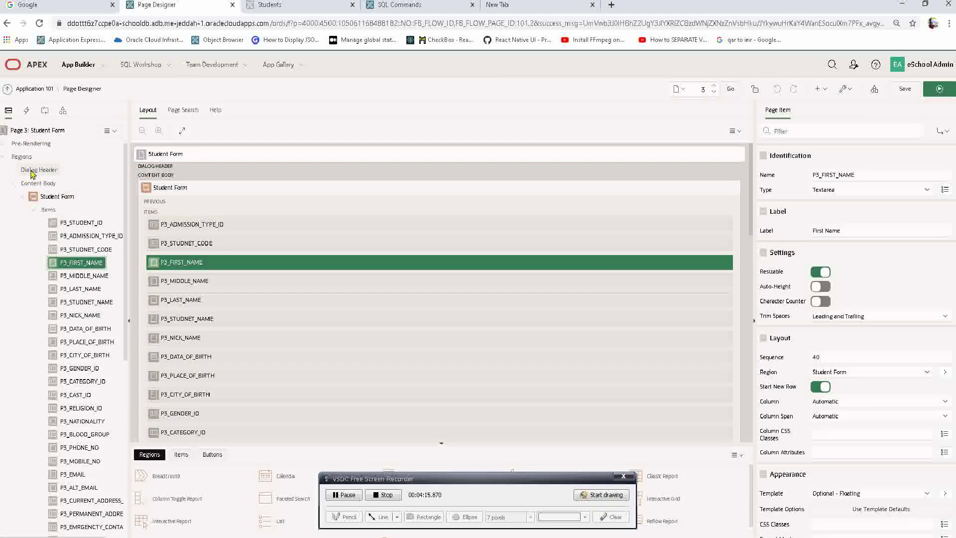
click(39, 131)
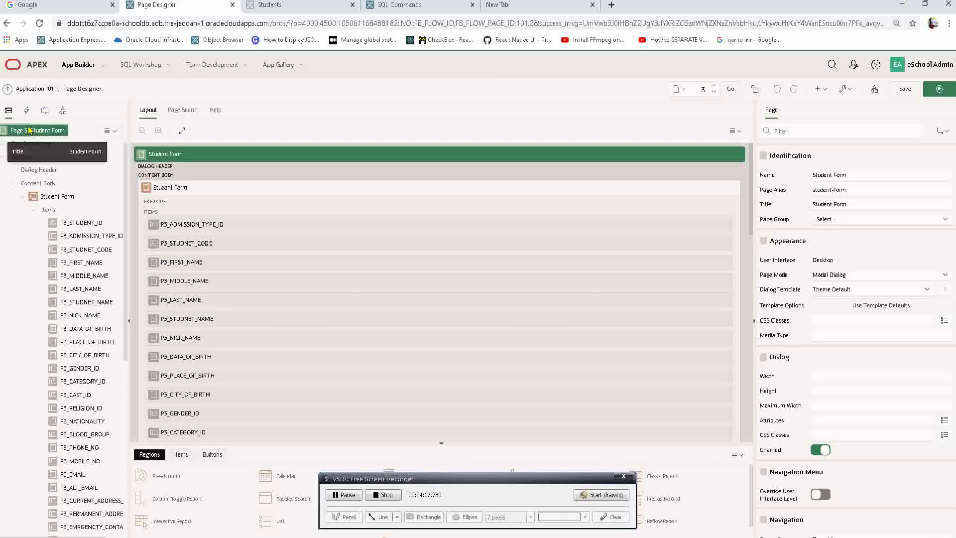
click(864, 304)
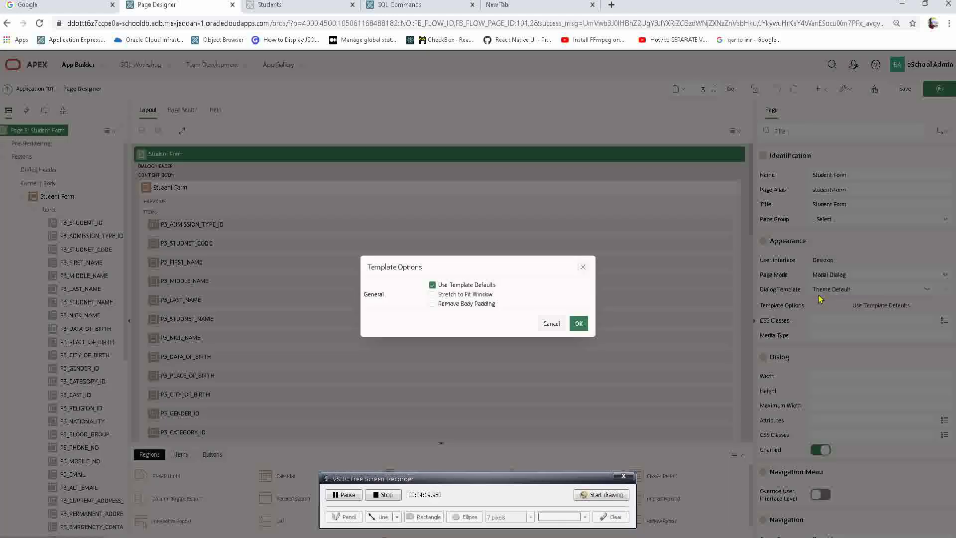
click(463, 295)
click(577, 321)
click(939, 90)
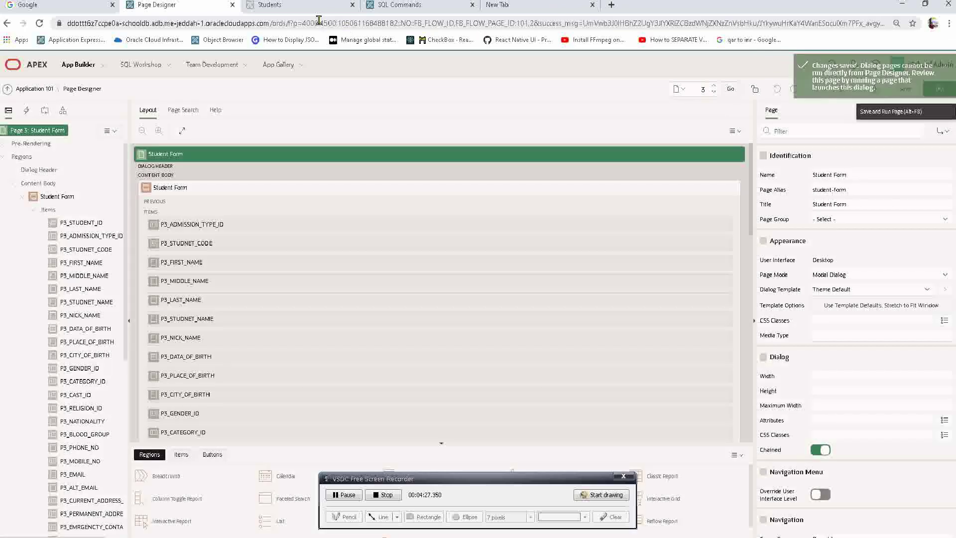
Return to the running Students page, reopen the form for the fourth row's student and examine its layout and ID fields
click(314, 15)
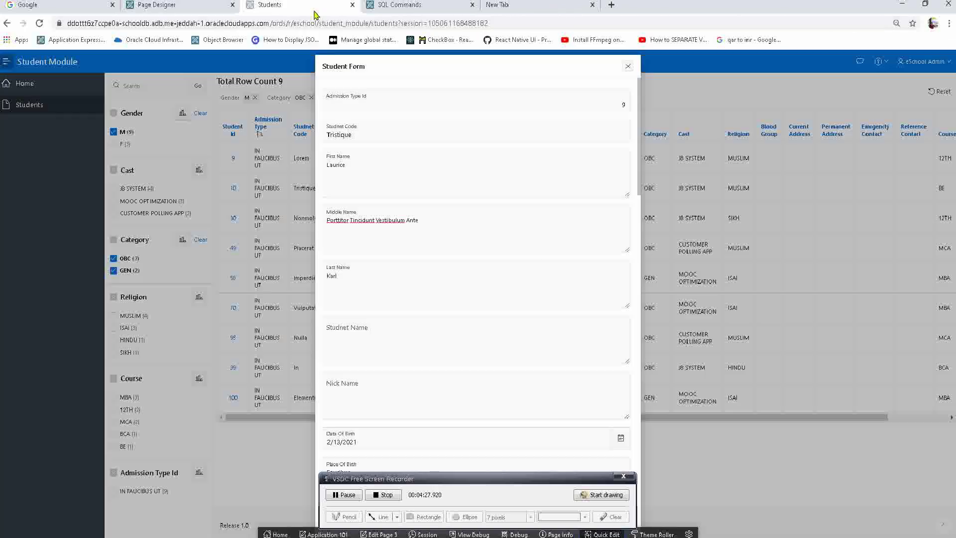
click(427, 274)
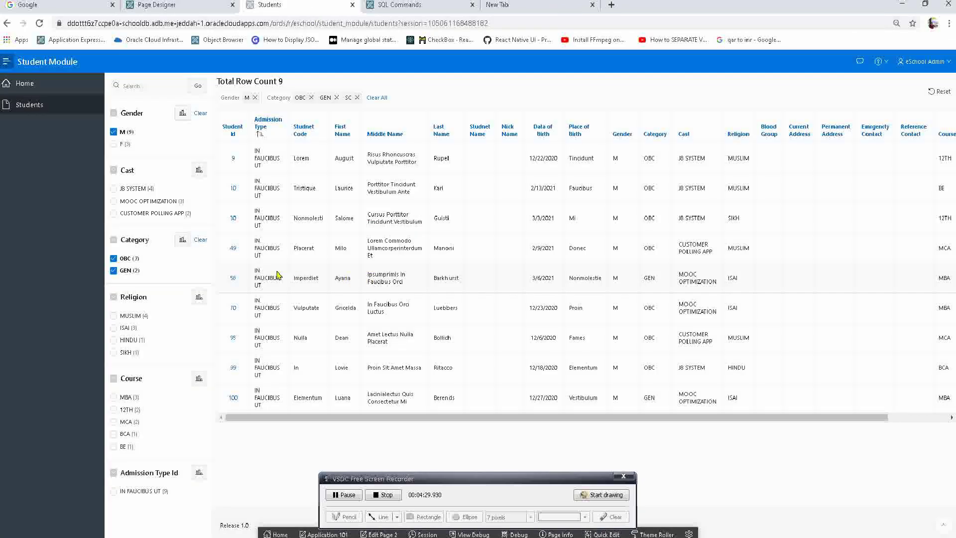
click(234, 250)
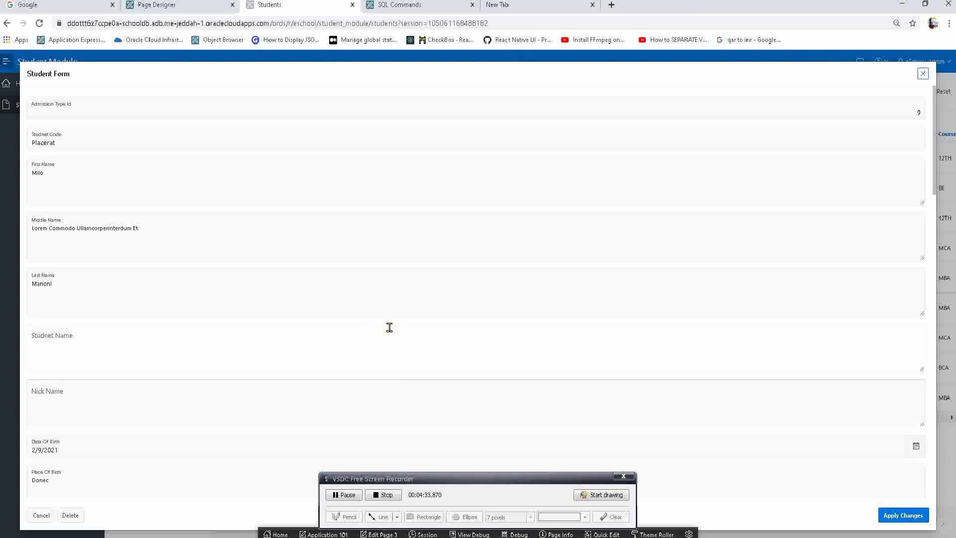
scroll(292, 213, down, 8)
click(292, 214)
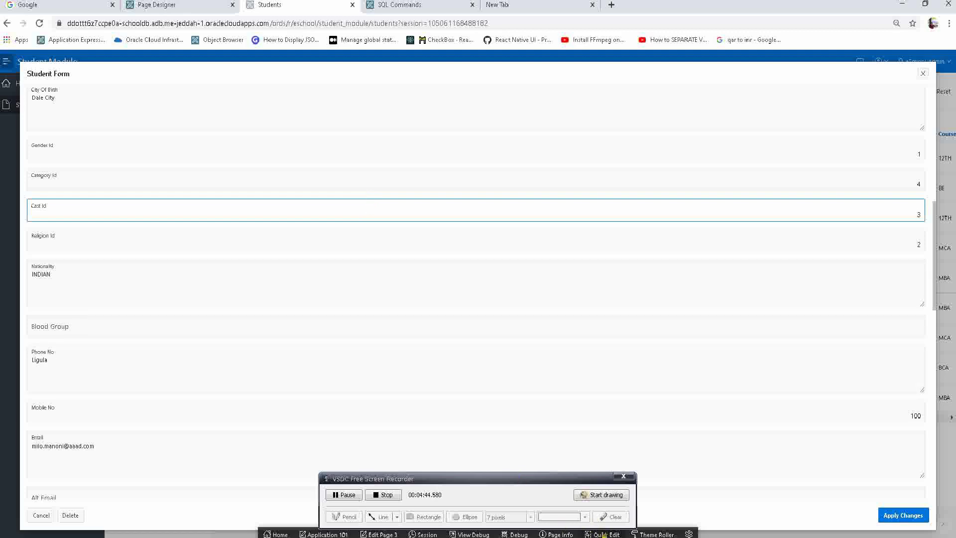
Open the Student Form page in Page Designer from the running form and move P3_STUDNET_CODE above P3_ADMISSION_TYPE_ID
click(603, 534)
click(377, 189)
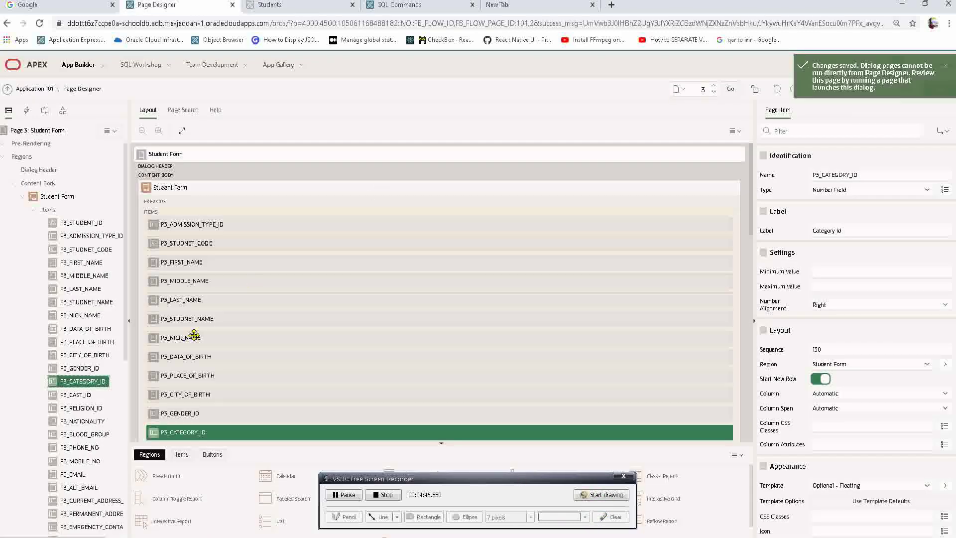
click(87, 236)
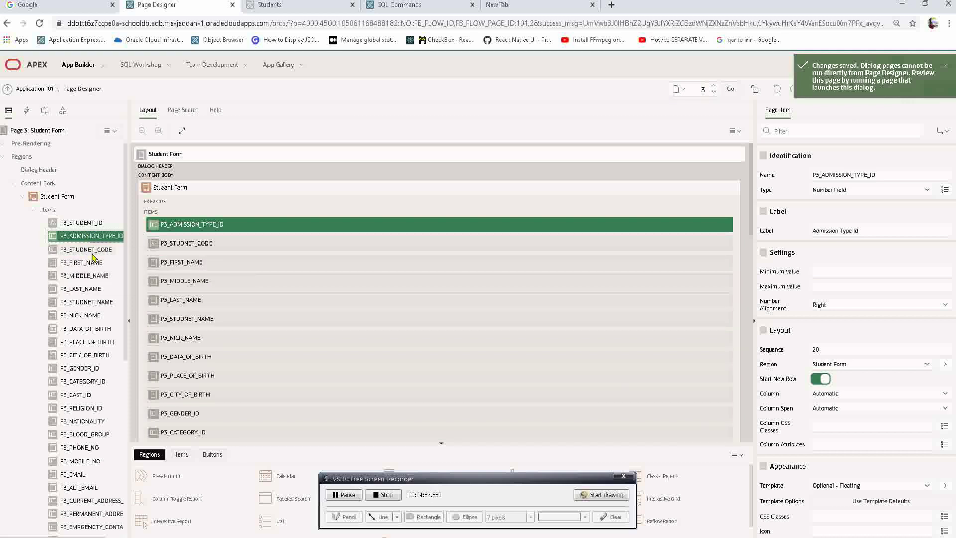
drag(92, 249, 82, 227)
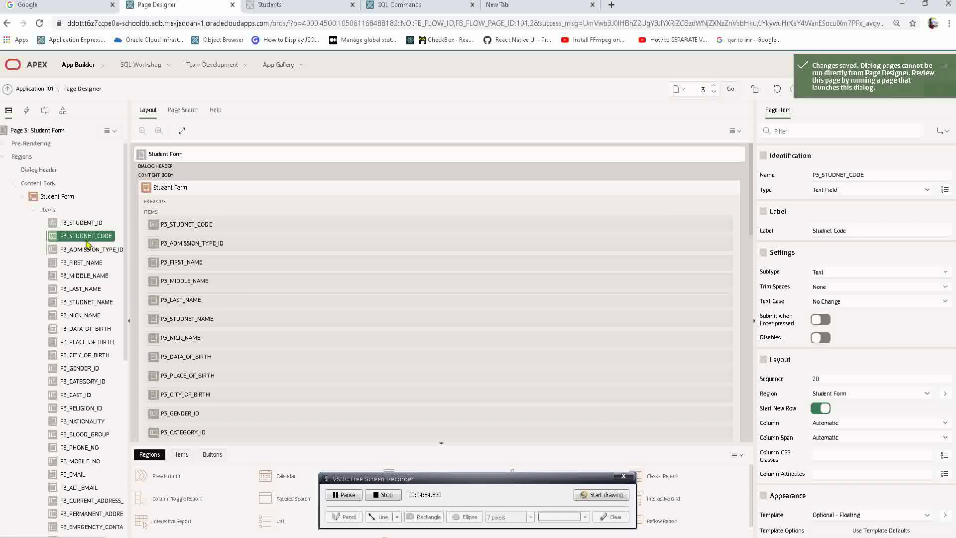
Filter the properties of P3_STUDNET_CODE by "start" and turn off its Start New Row setting
click(780, 128)
text(start)
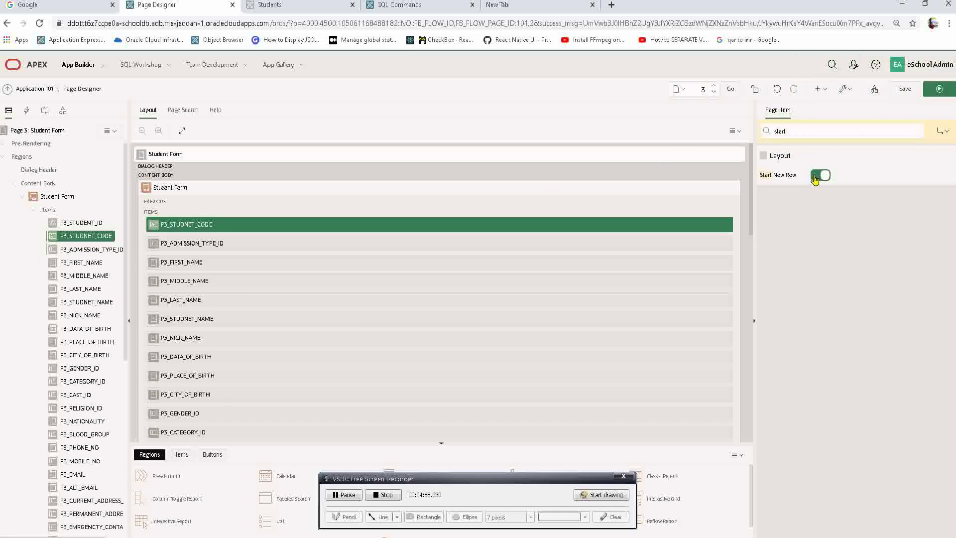
click(815, 178)
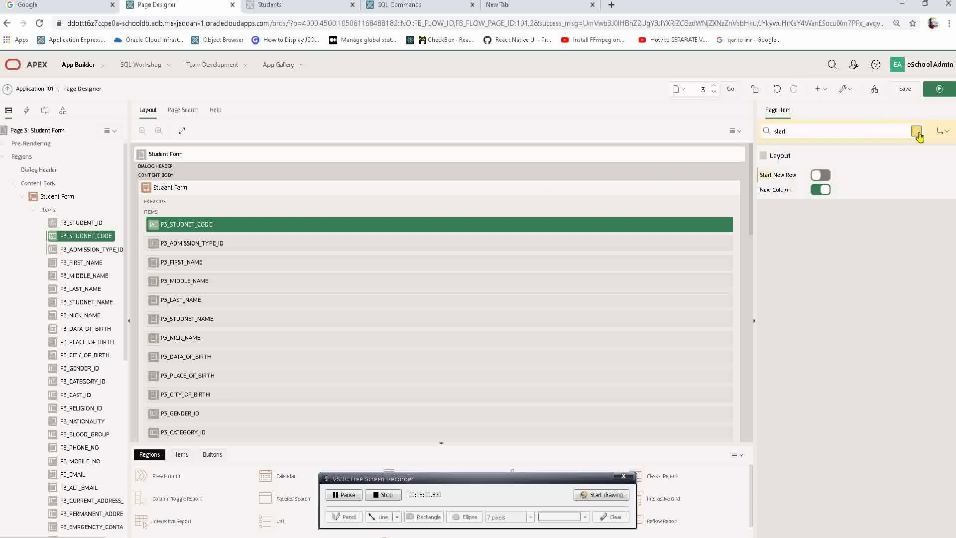
Go back to the running Student Form and check the first fields, including the student code
click(273, 6)
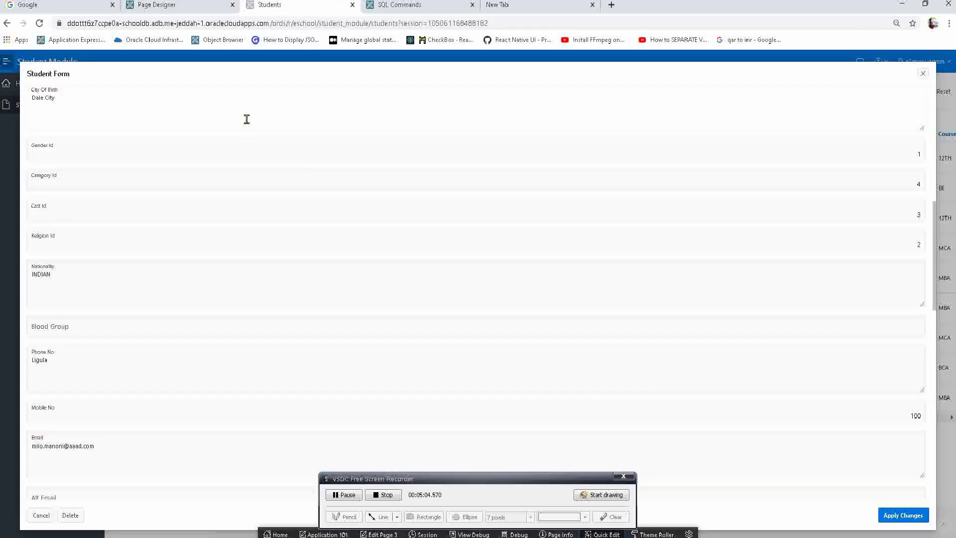
scroll(247, 119, up, 8)
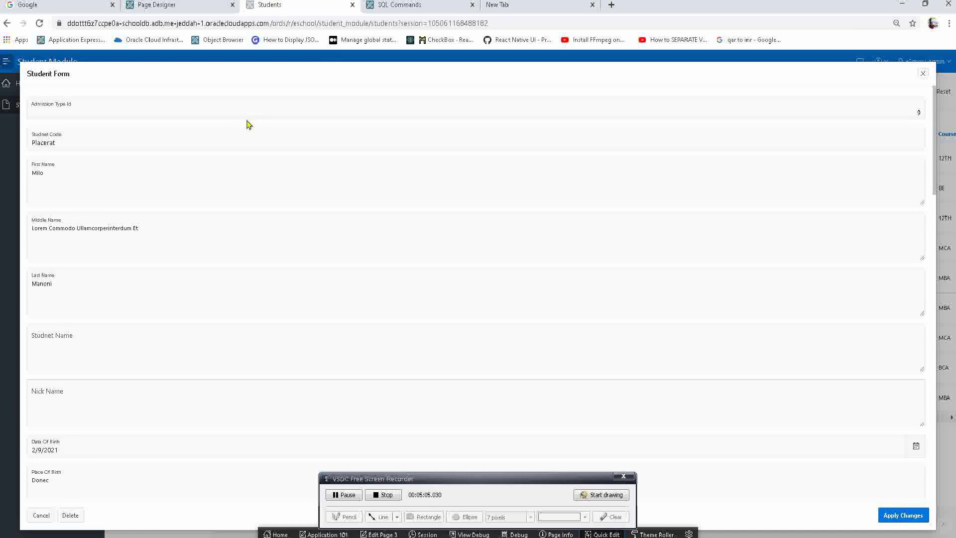
click(64, 140)
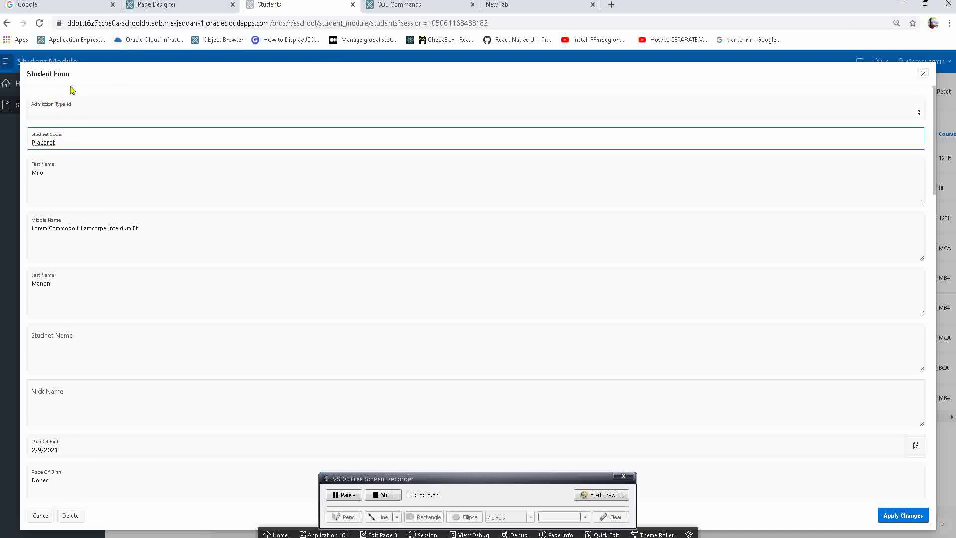
Back in Page Designer, clear the property filter and change the type of P3_STUDENT_ID to Text Field
click(167, 6)
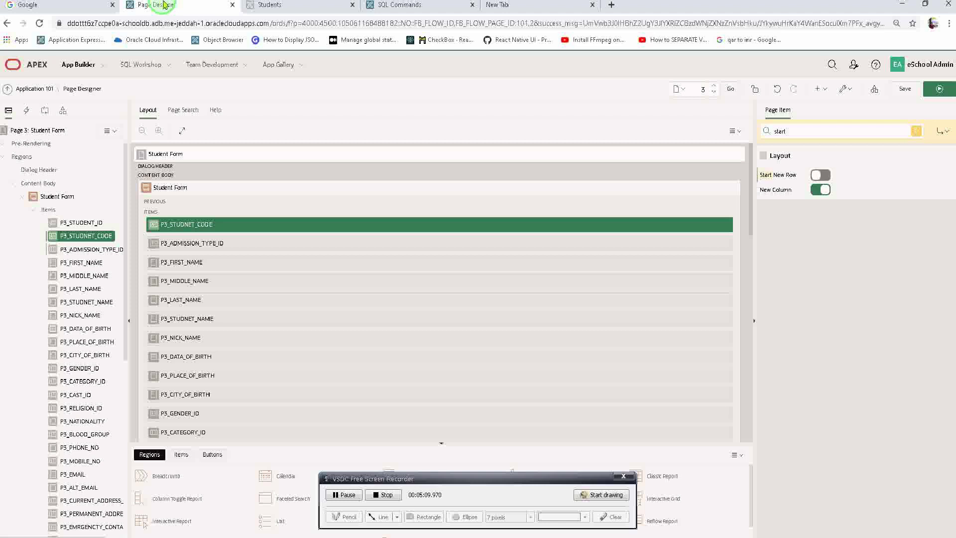
click(76, 224)
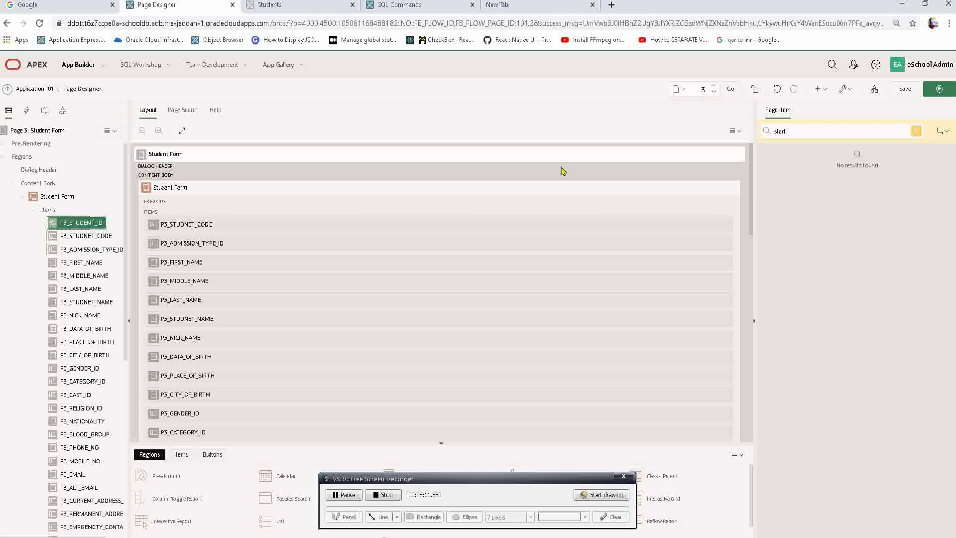
double_click(807, 130)
key(BackSpace)
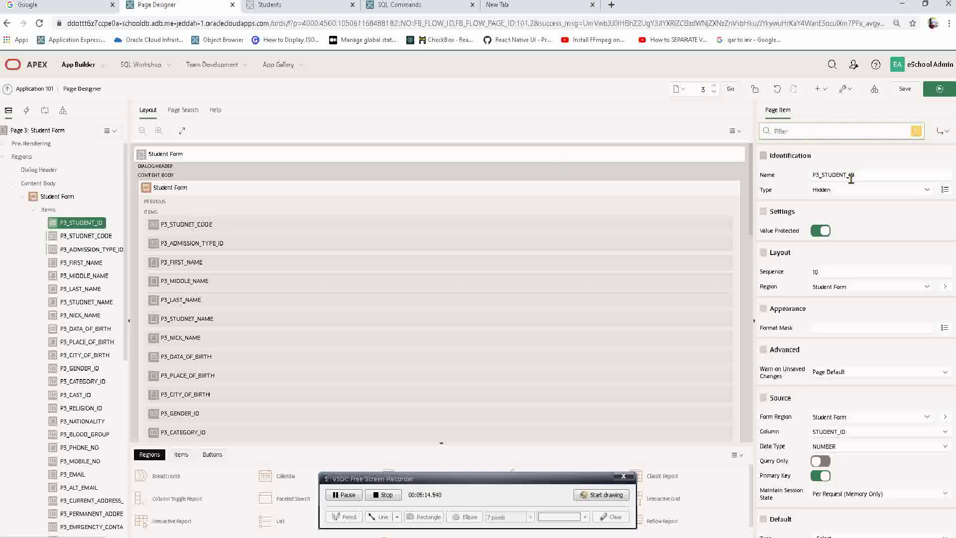
click(849, 192)
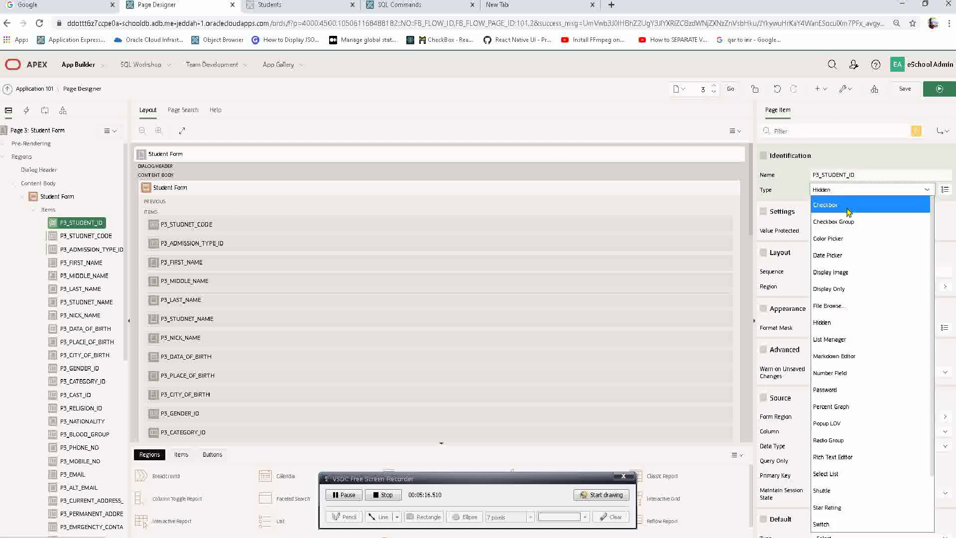
key(t)
key(Return)
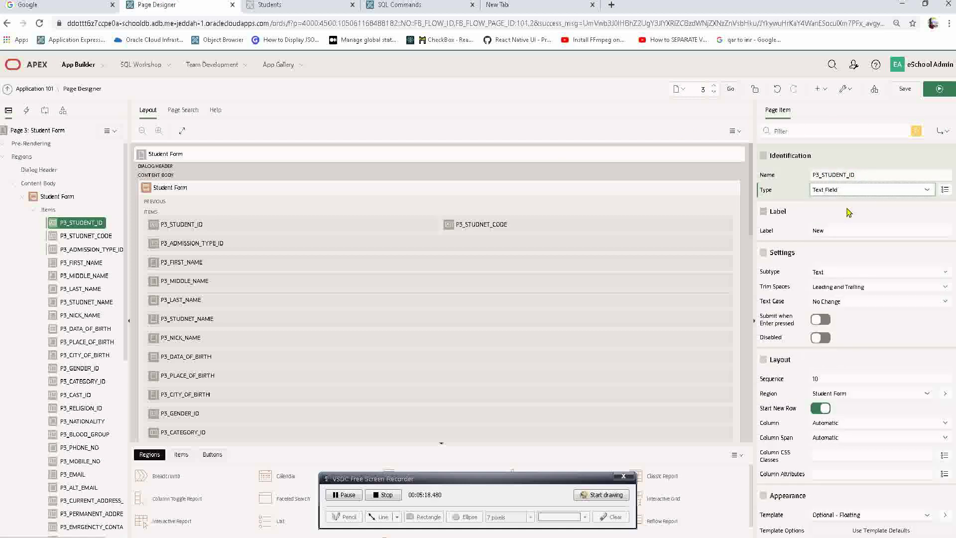
Set the label of P3_STUDENT_ID to "Student Id" and save the page
key(Tab)
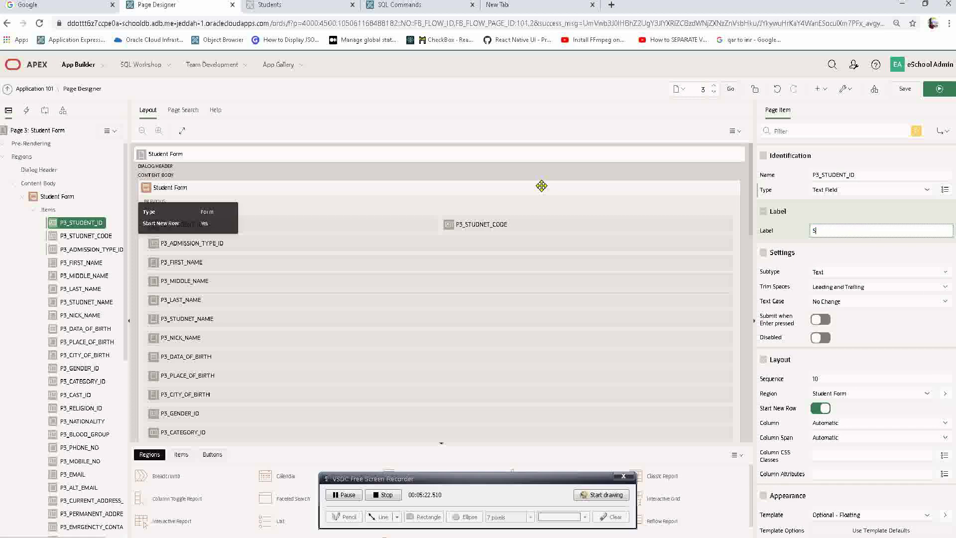
text(Student Id)
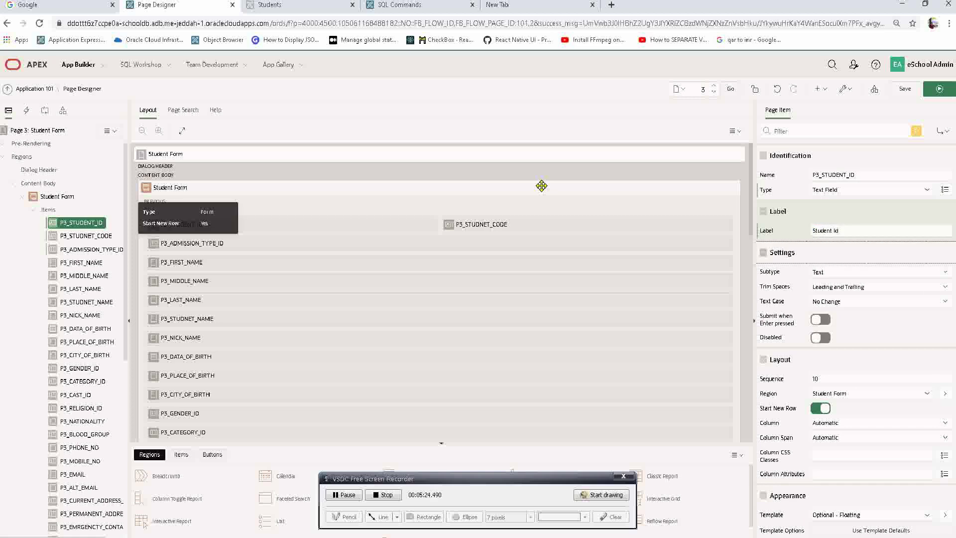
key(Tab)
click(901, 94)
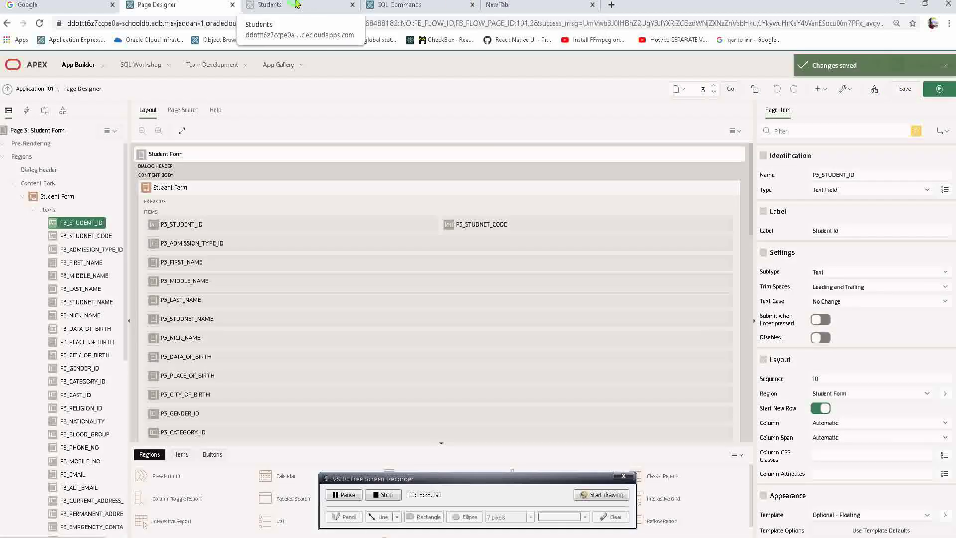
On the running Students page, close the old form, open the second row's student and check the Student Id and code fields
click(297, 5)
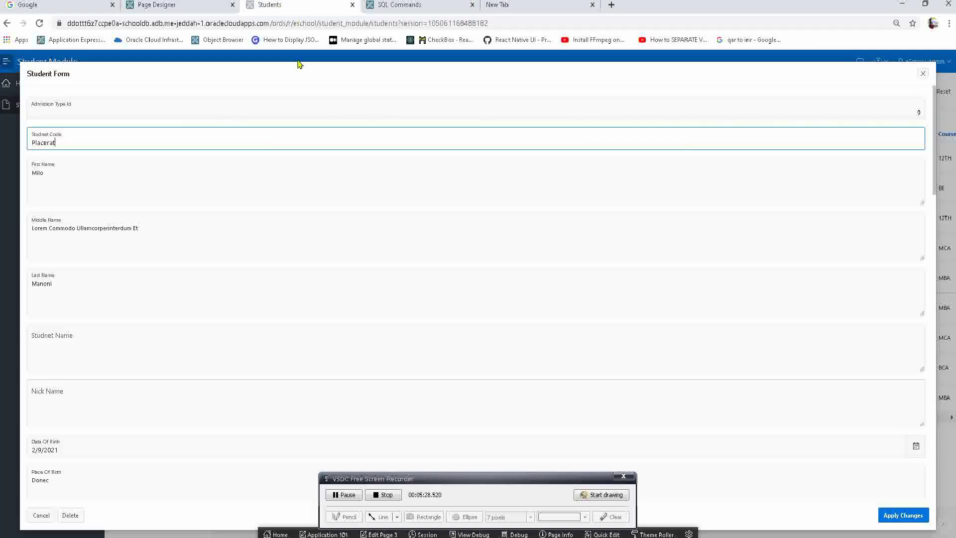
key(Escape)
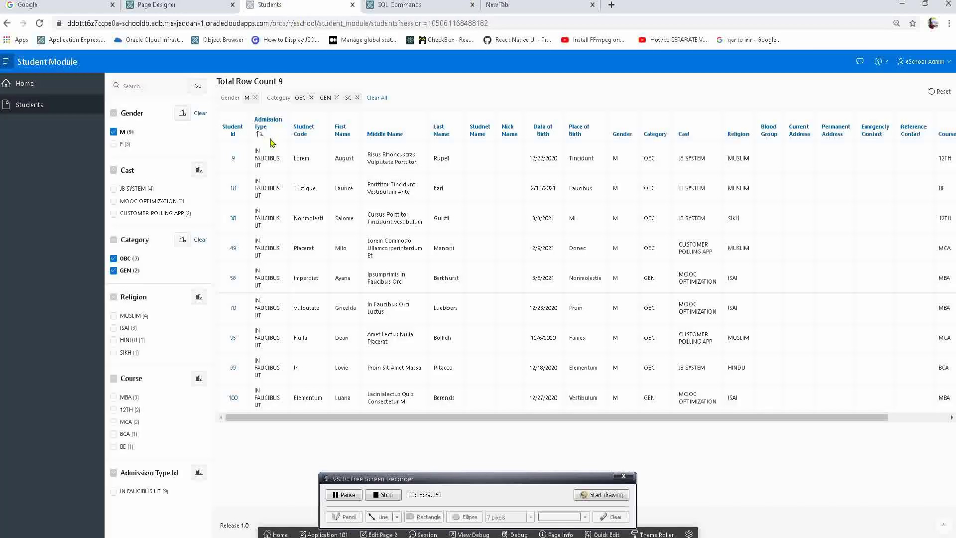
click(233, 189)
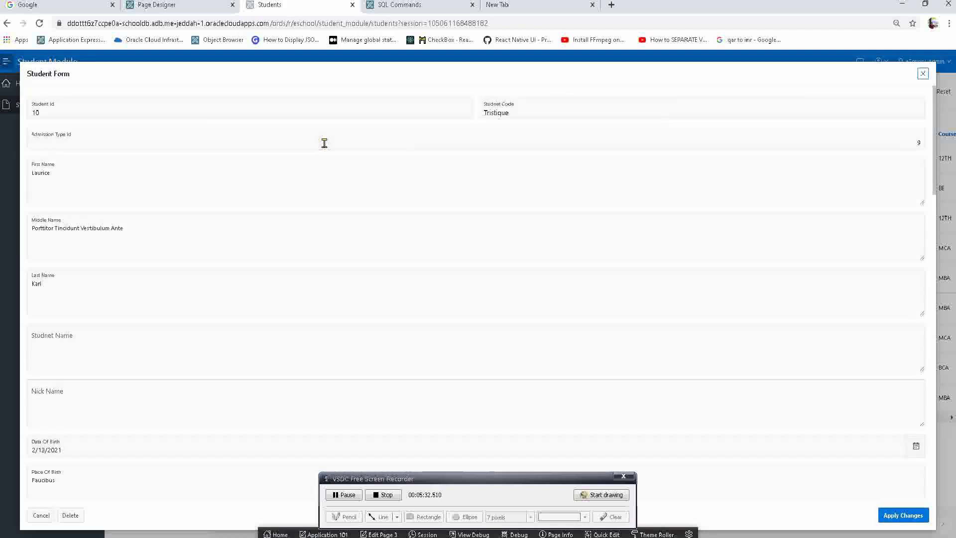
click(57, 114)
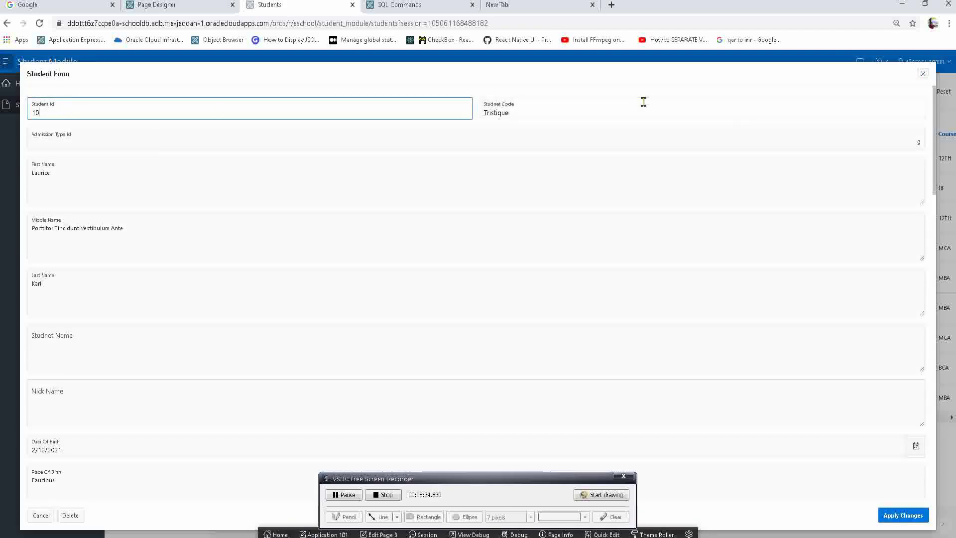
key(Tab)
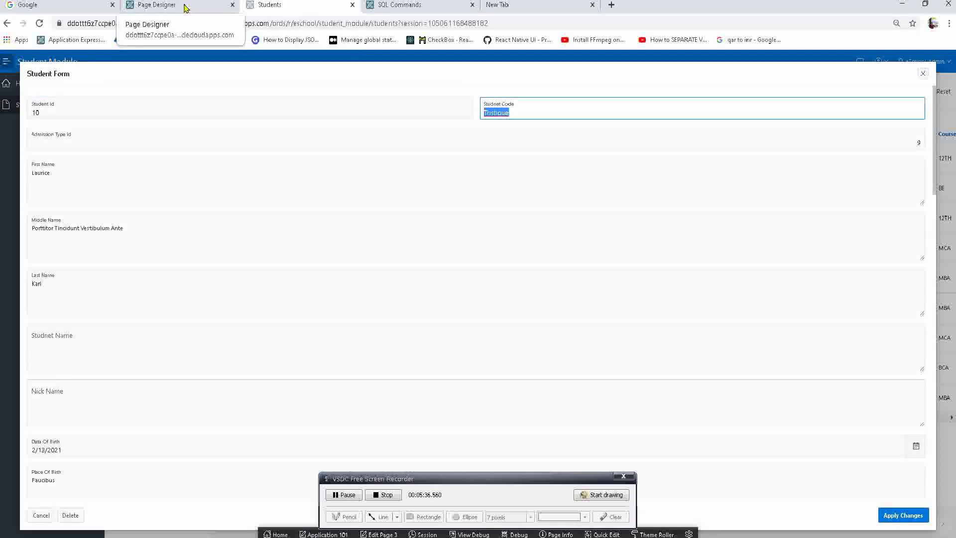
In Page Designer, turn off Start New Row for P3_ADMISSION_TYPE_ID and check the items in the form's first row
click(185, 8)
click(83, 237)
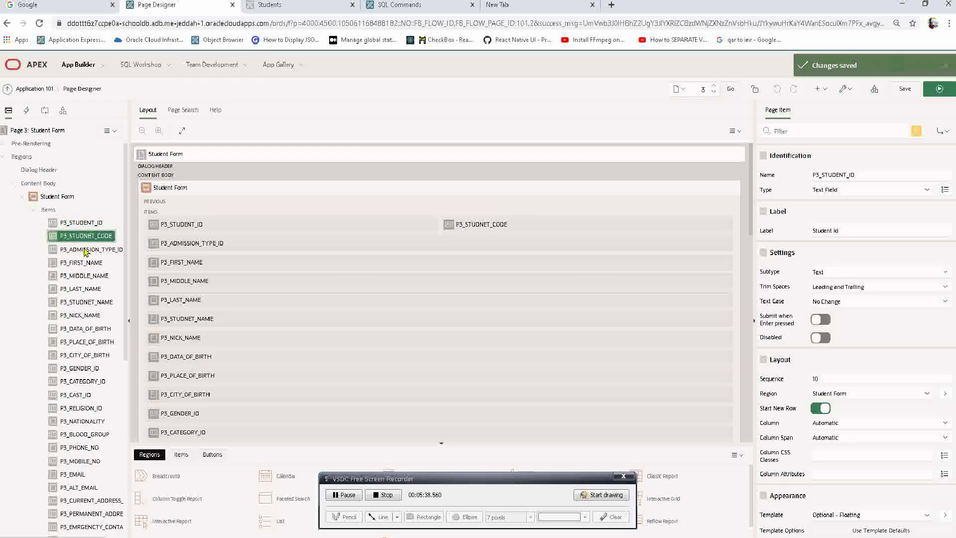
click(85, 251)
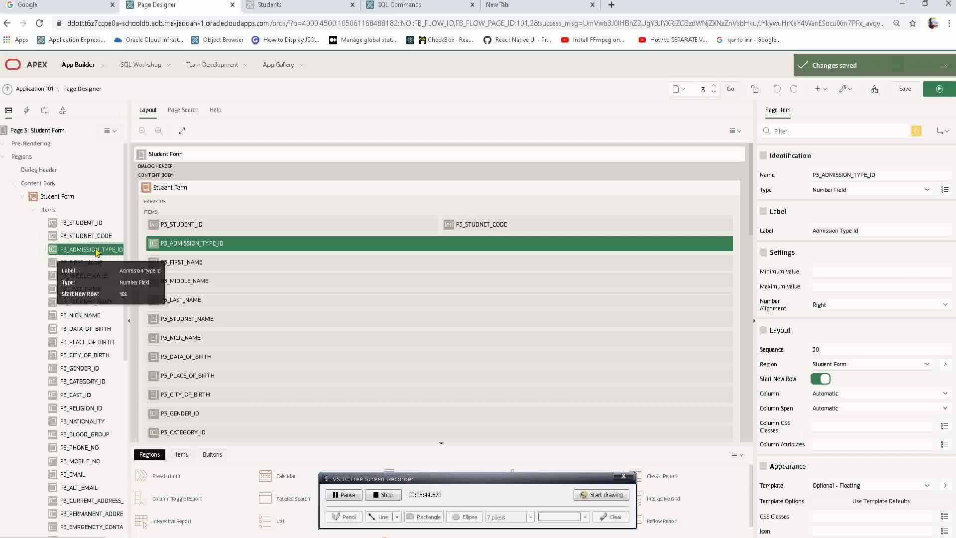
click(795, 131)
text(start)
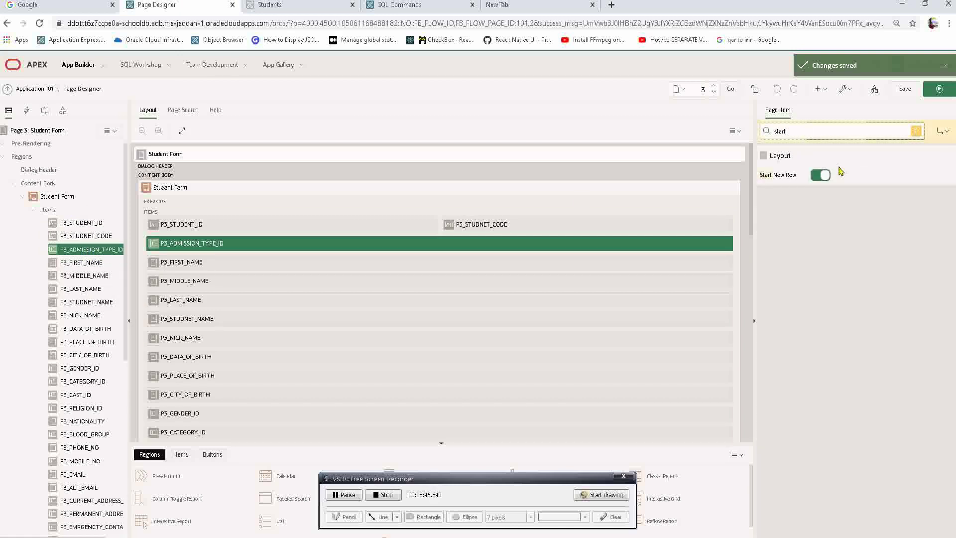
click(819, 174)
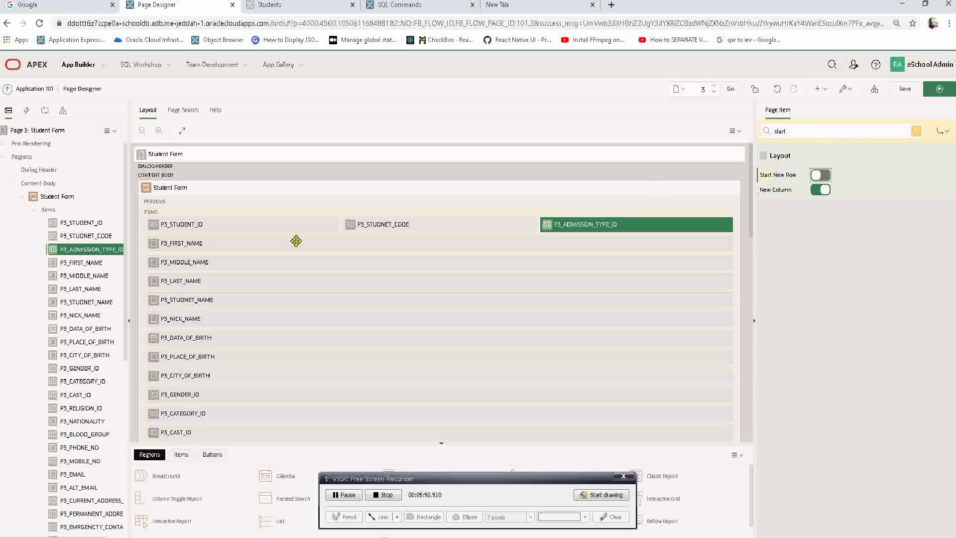
click(232, 221)
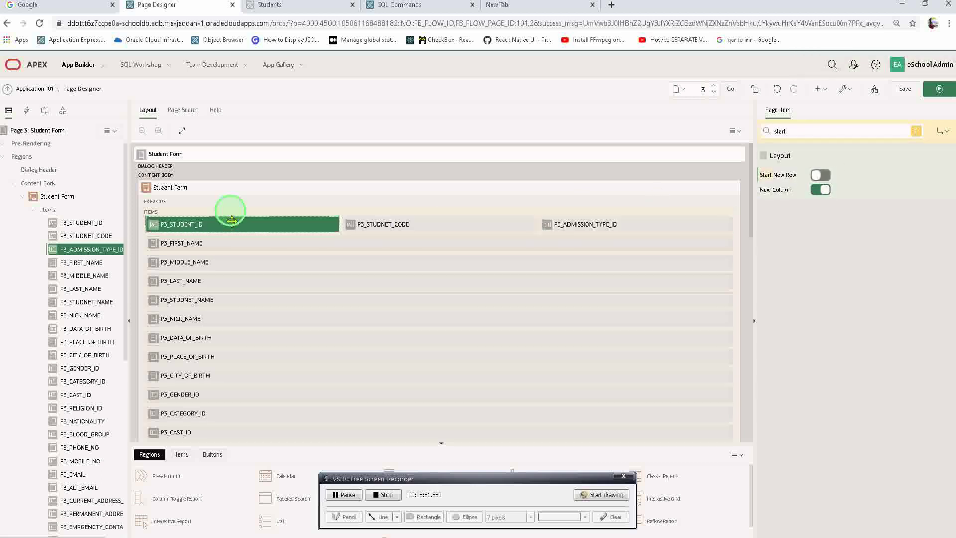
click(396, 221)
click(590, 223)
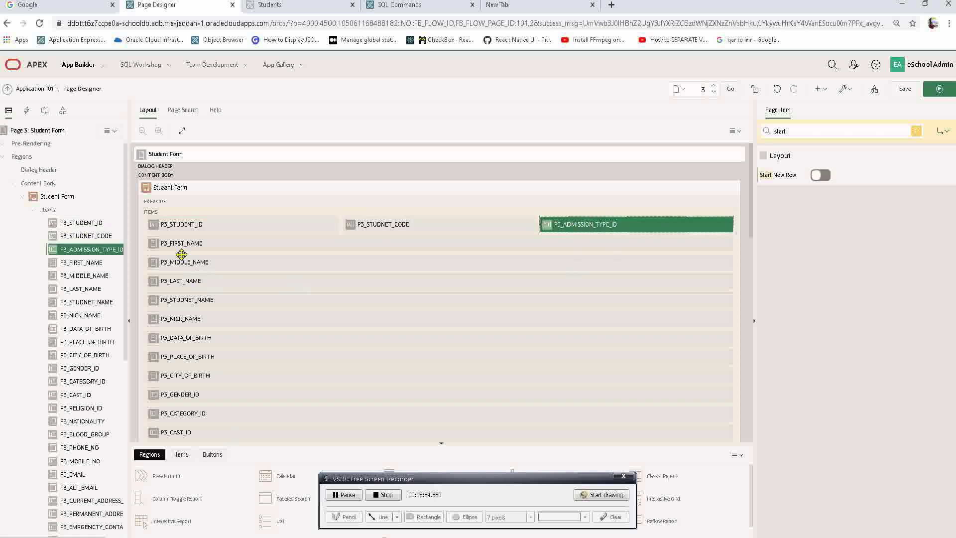
Turn off Start New Row for P3_MIDDLE_NAME and P3_LAST_NAME together so they share the row with P3_FIRST_NAME
click(172, 241)
click(193, 262)
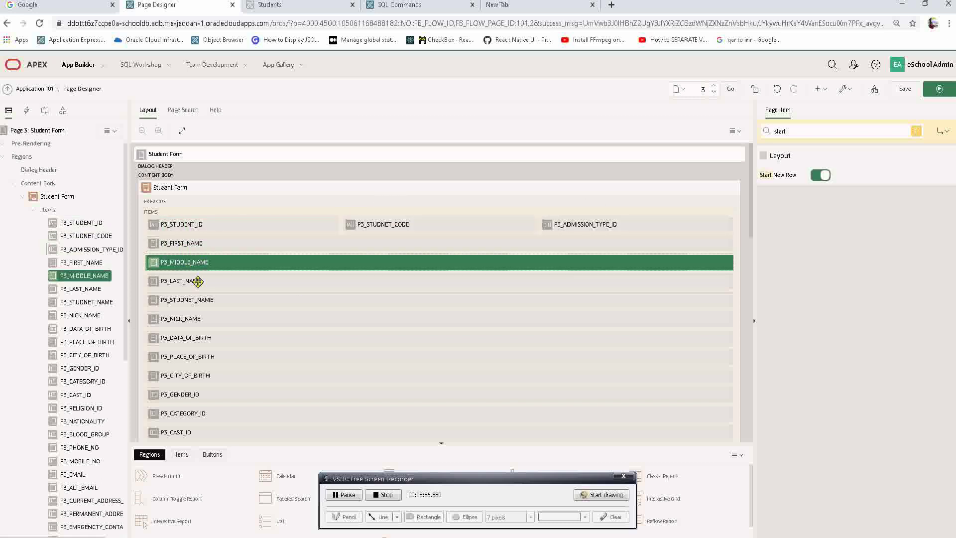
ctrl+click(195, 280)
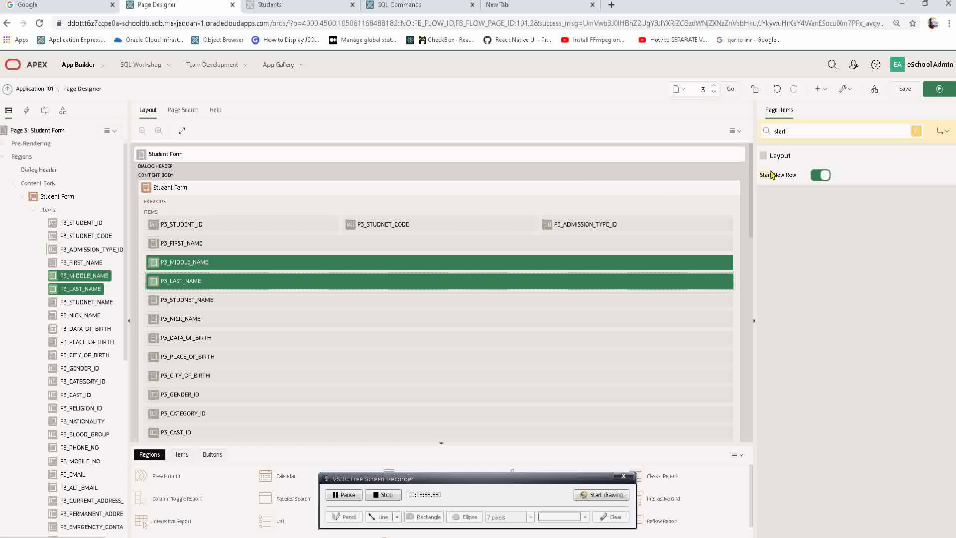
click(819, 175)
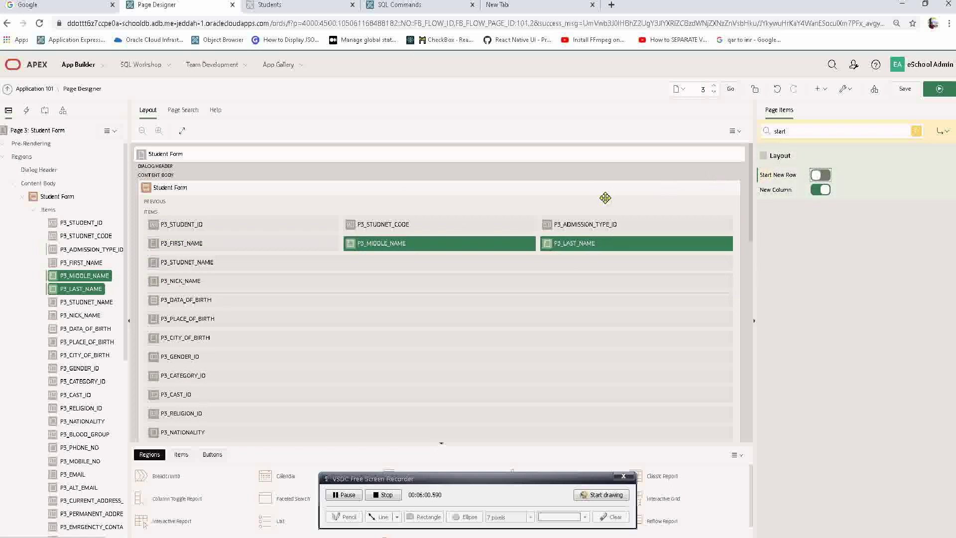
Turn off Start New Row for P3_NICK_NAME to place it beside P3_STUDNET_NAME
click(222, 264)
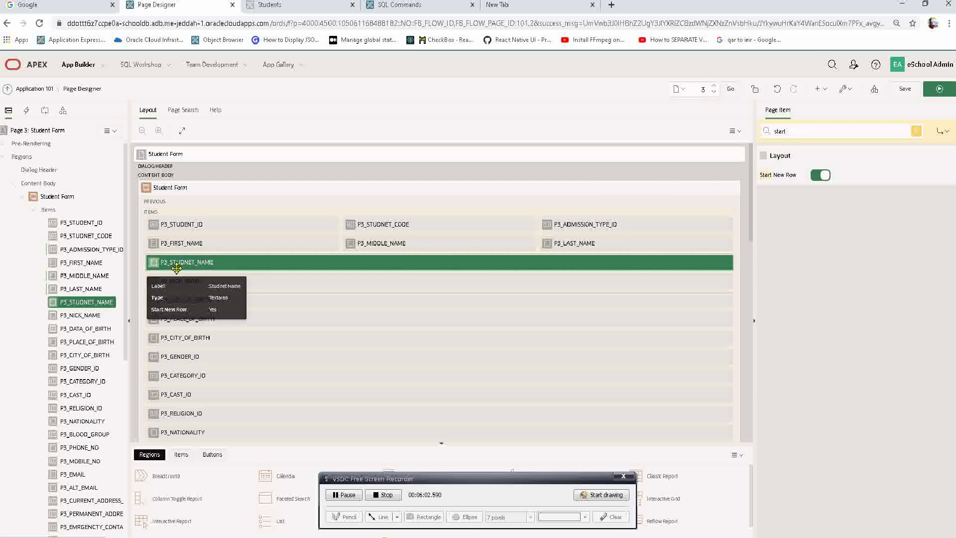
click(226, 281)
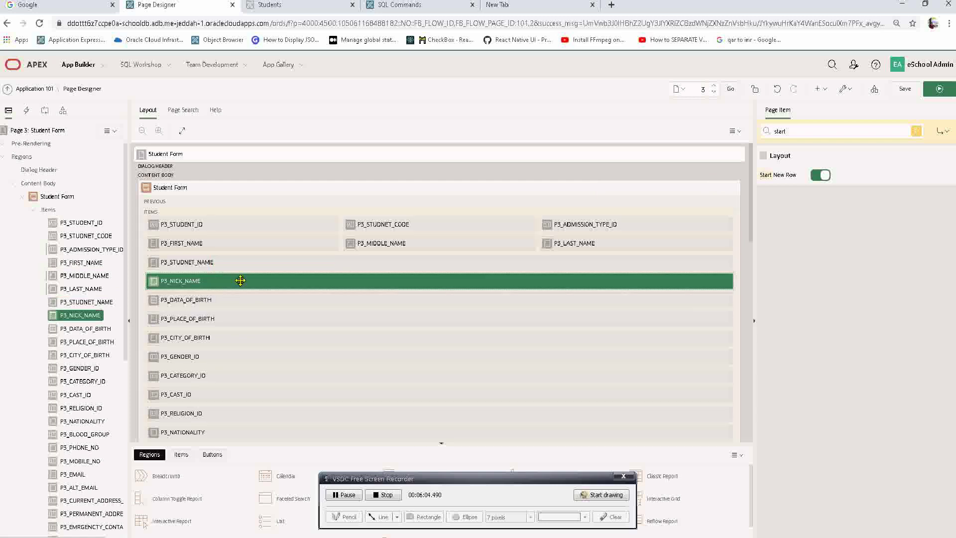
click(826, 180)
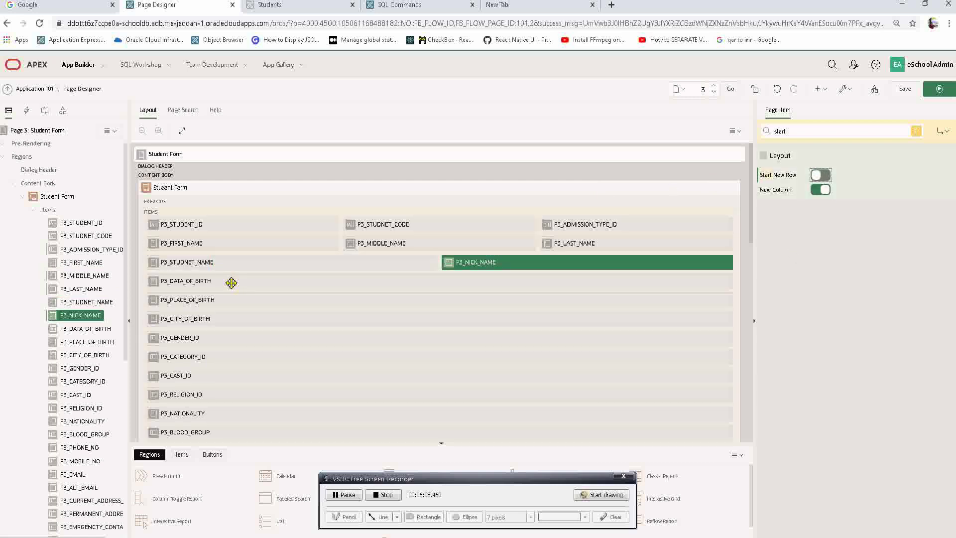
Turn off Start New Row for P3_PLACE_OF_BIRTH and P3_CITY_OF_BIRTH together so they share the row with P3_DATA_OF_BIRTH
click(211, 284)
click(208, 317)
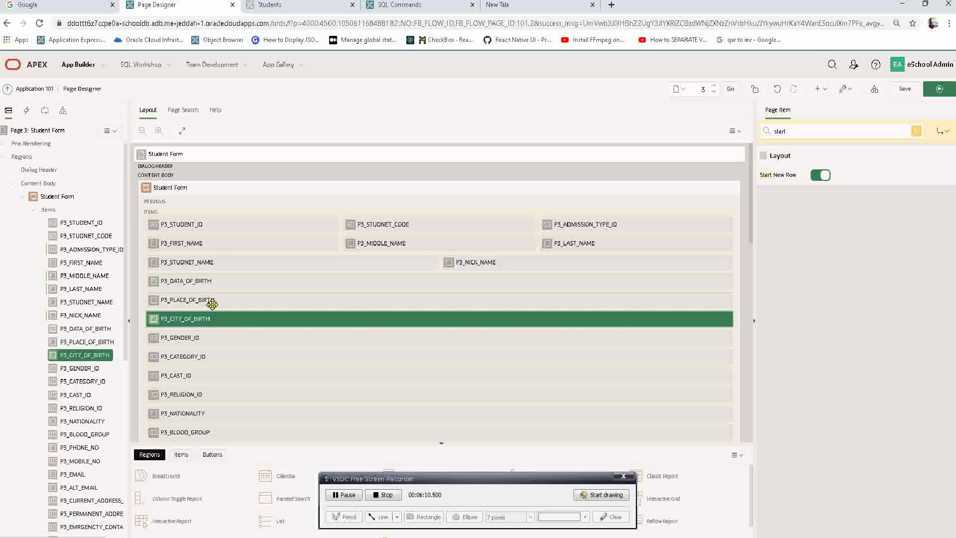
ctrl+click(209, 301)
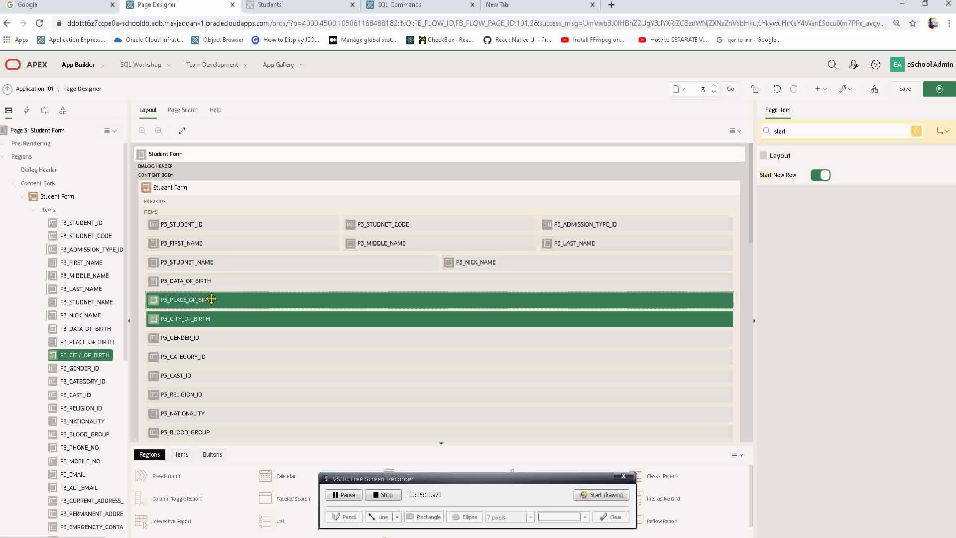
click(825, 176)
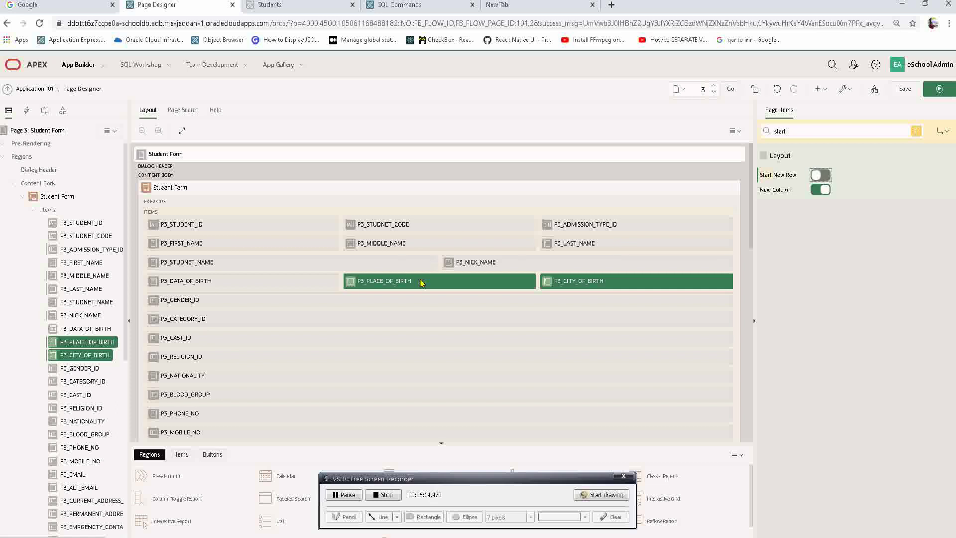
Turn off Start New Row for P3_CATEGORY_ID and P3_CAST_ID together to place them beside P3_GENDER_ID
click(262, 299)
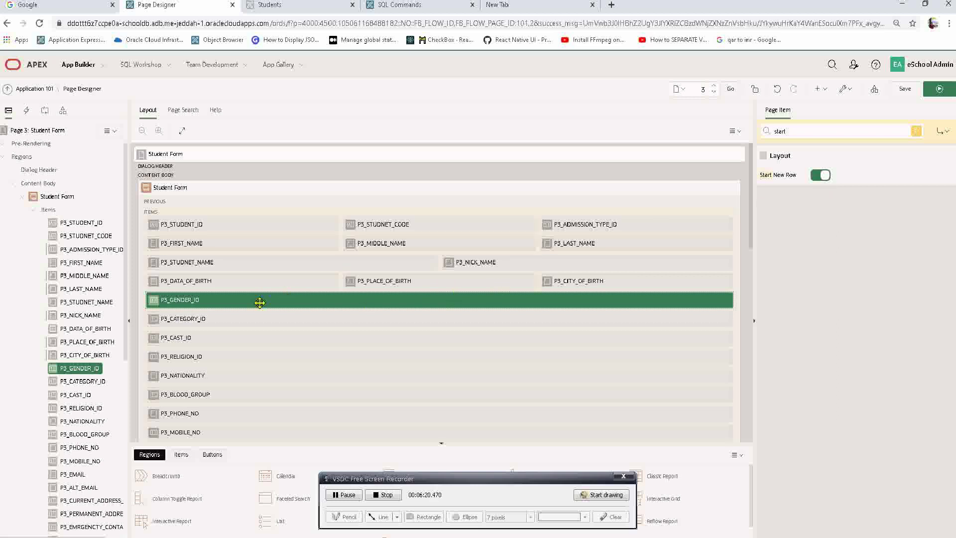
click(209, 338)
ctrl+click(210, 321)
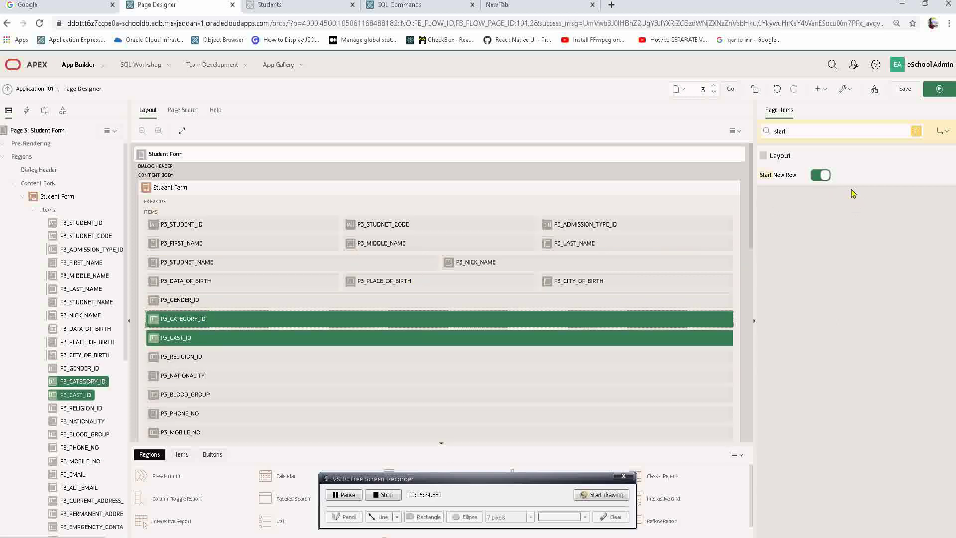
click(826, 176)
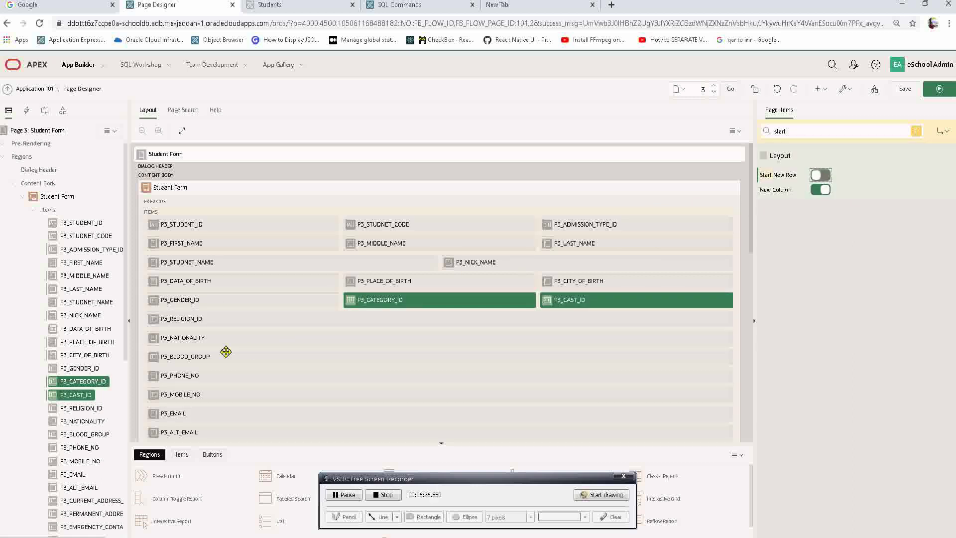
Turn off Start New Row for P3_NATIONALITY and P3_BLOOD_GROUP together so they join the P3_RELIGION_ID row
click(210, 339)
ctrl+click(227, 357)
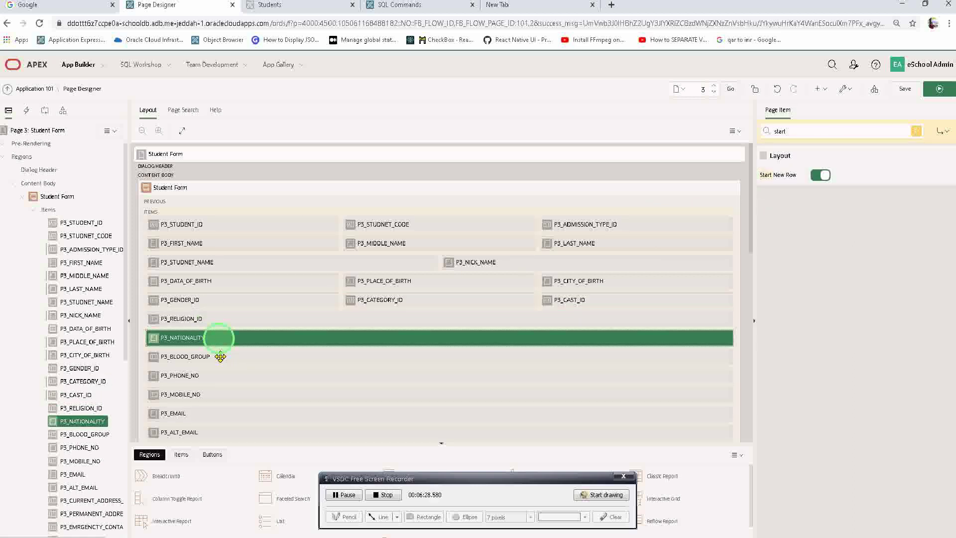
click(821, 177)
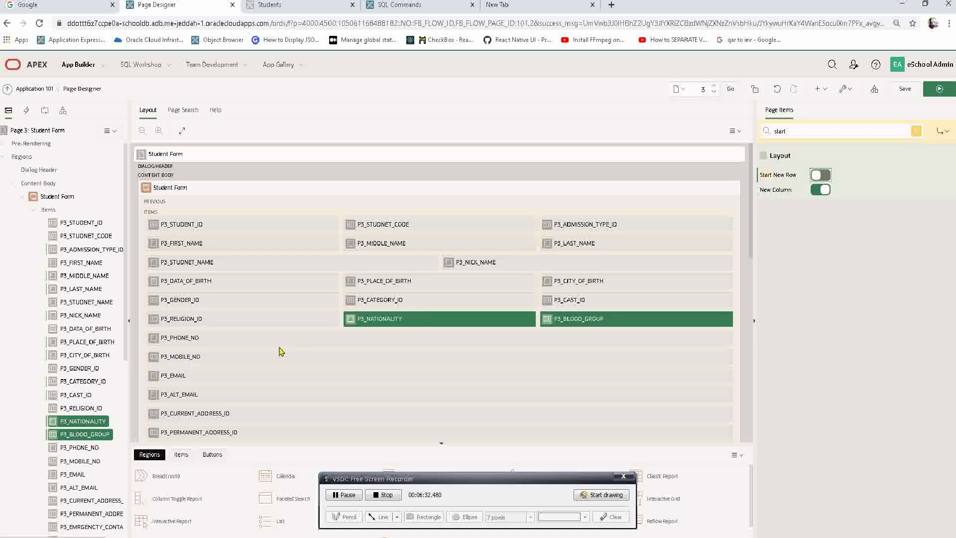
Turn off Start New Row for P3_MOBILE_NO and P3_ALT_EMAIL together, placing them beside P3_PHONE_NO and P3_EMAIL
click(197, 357)
click(204, 379)
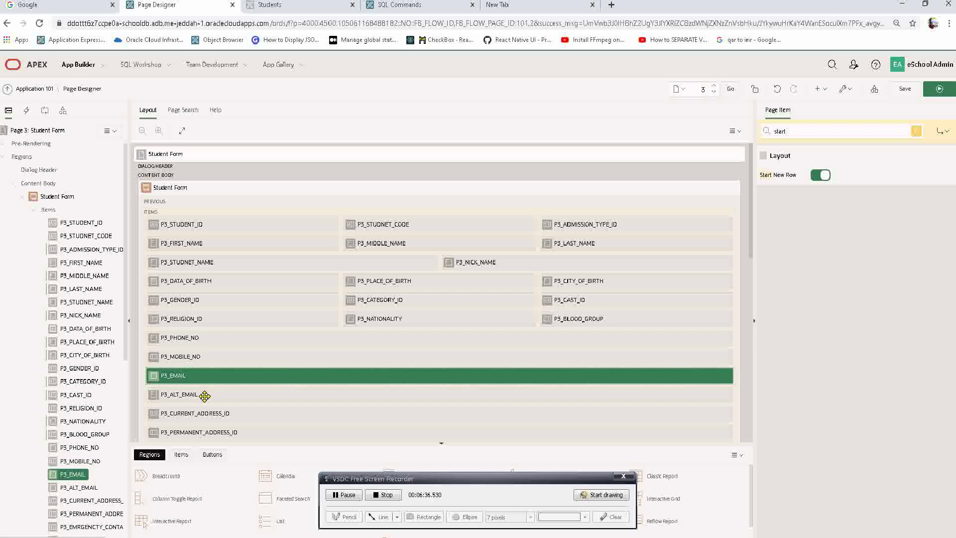
click(205, 393)
click(308, 354)
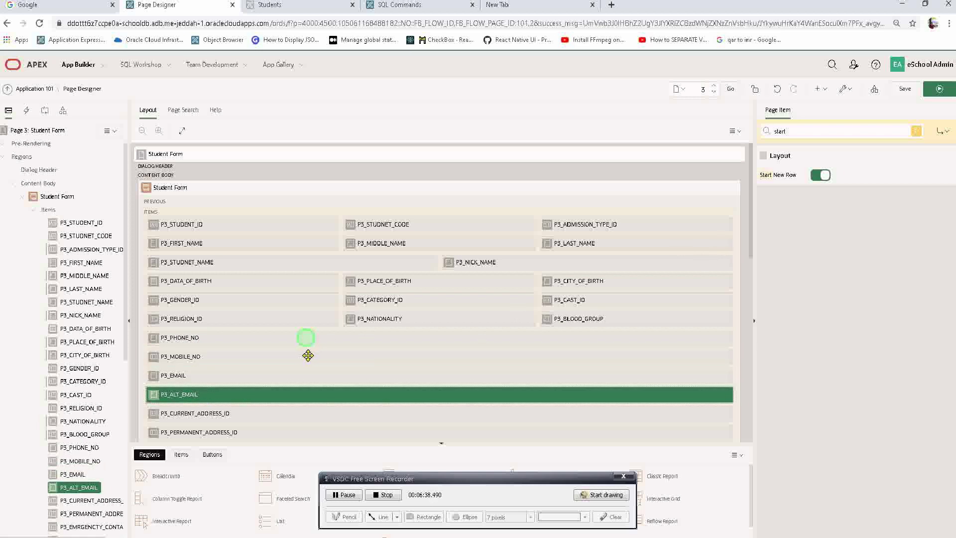
ctrl+click(268, 396)
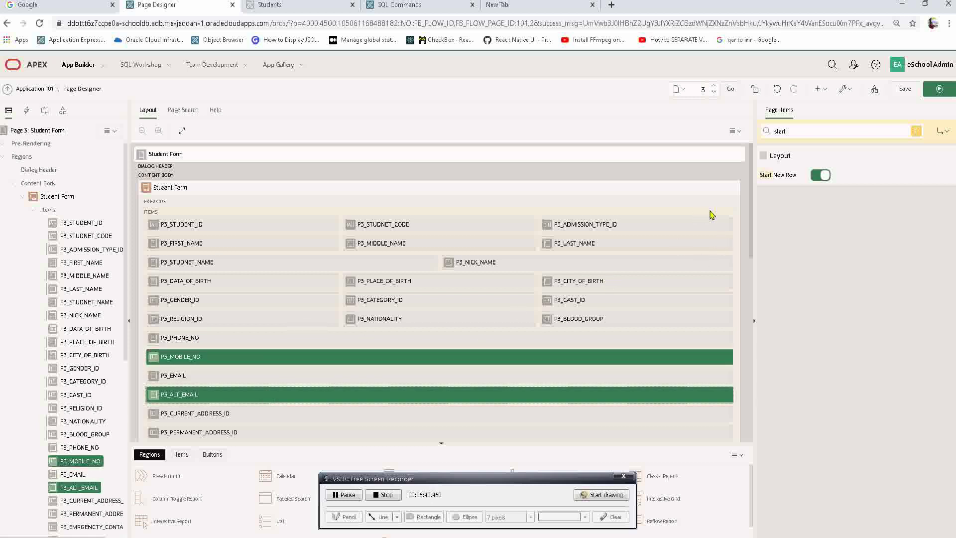
click(819, 176)
Turn off Start New Row for P3_PERMANENT_ADDRESS_ID to place it beside P3_CURRENT_ADDRESS_ID
scroll(367, 305, down, 3)
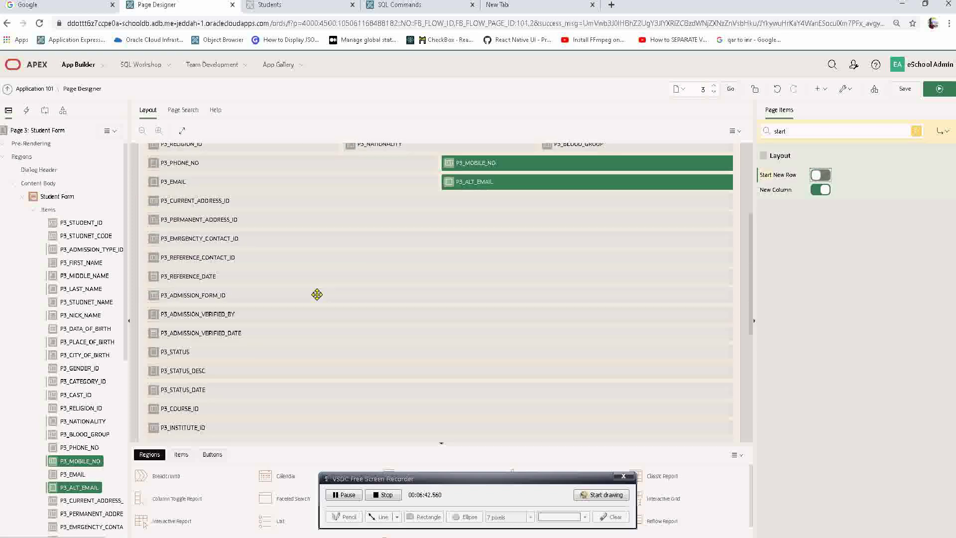
click(227, 223)
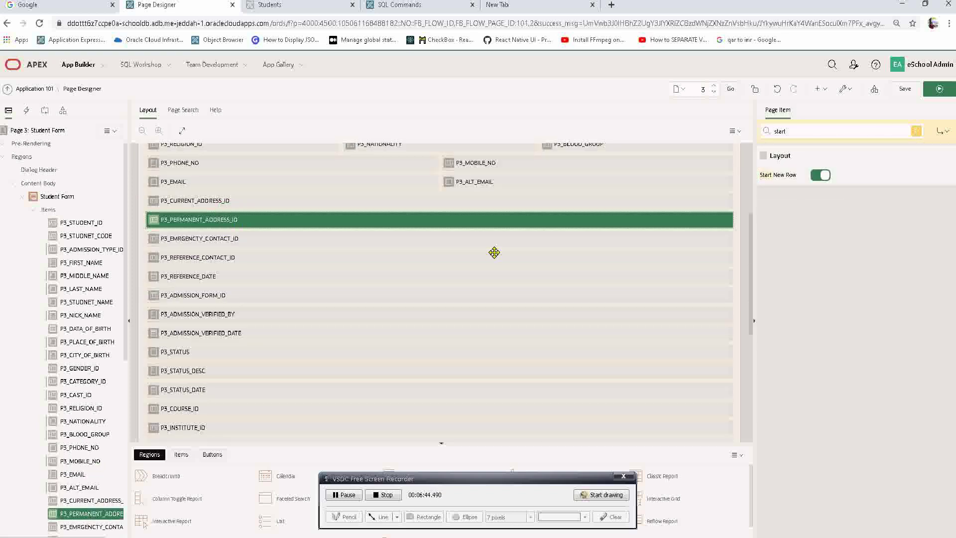
click(249, 202)
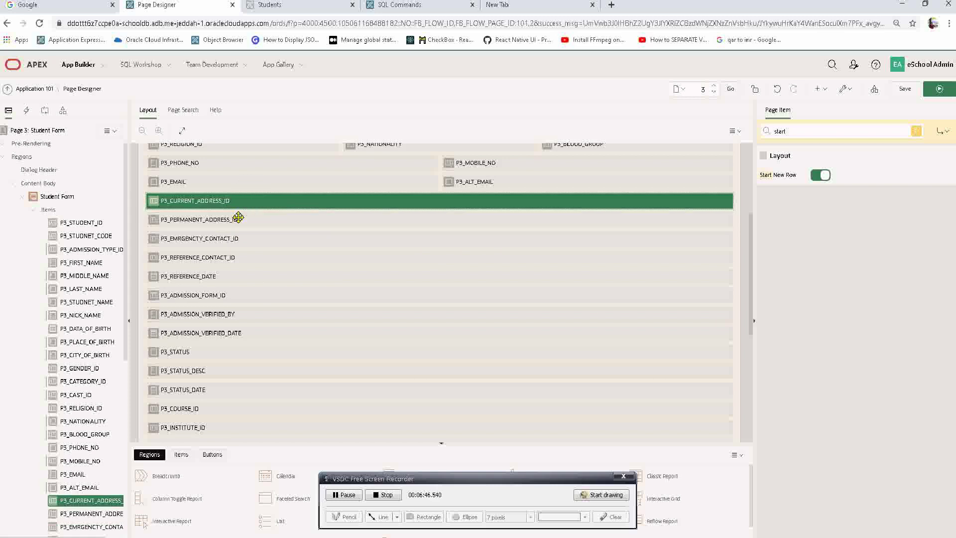
click(228, 219)
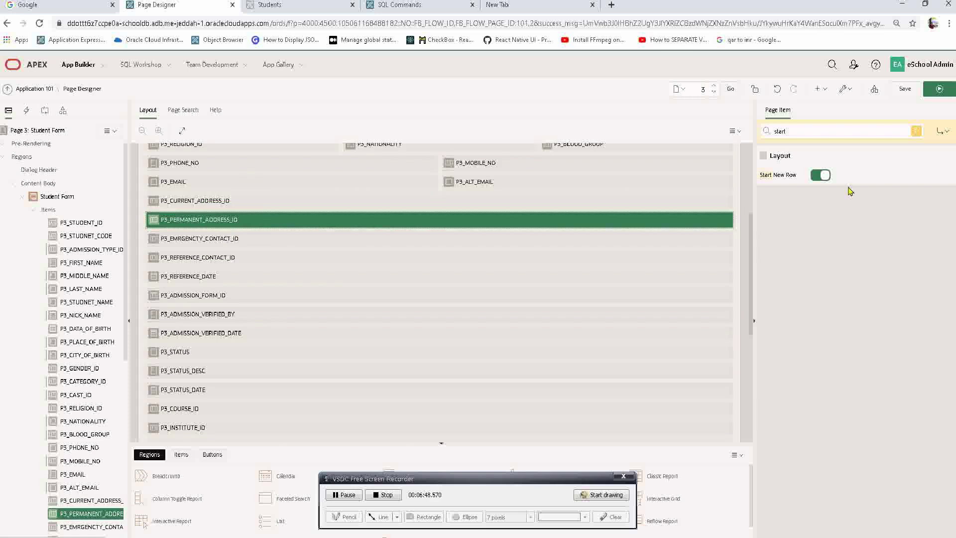
click(822, 175)
Turn off Start New Row for P3_REFERENCE_CONTACT_ID to place it beside P3_EMRGENCTY_CONTACT_ID
click(227, 220)
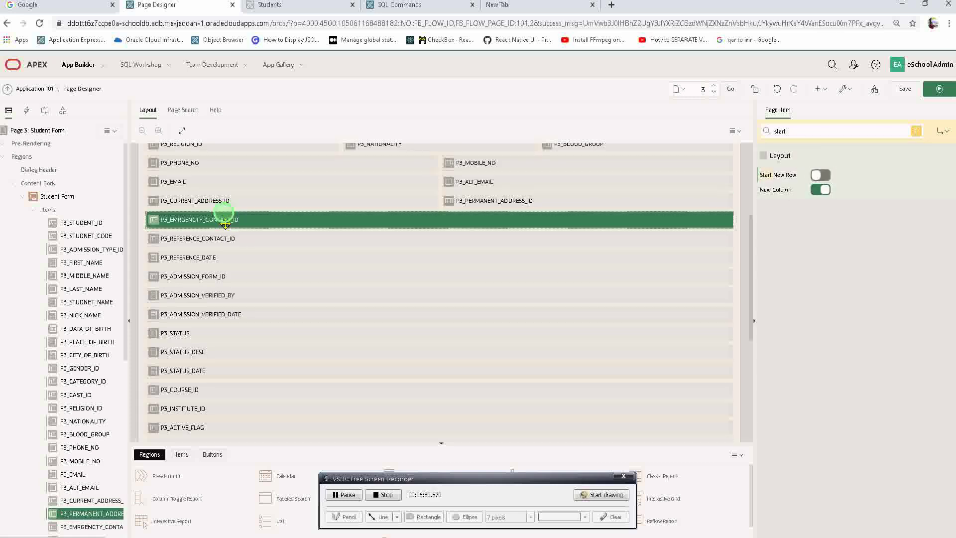
click(232, 238)
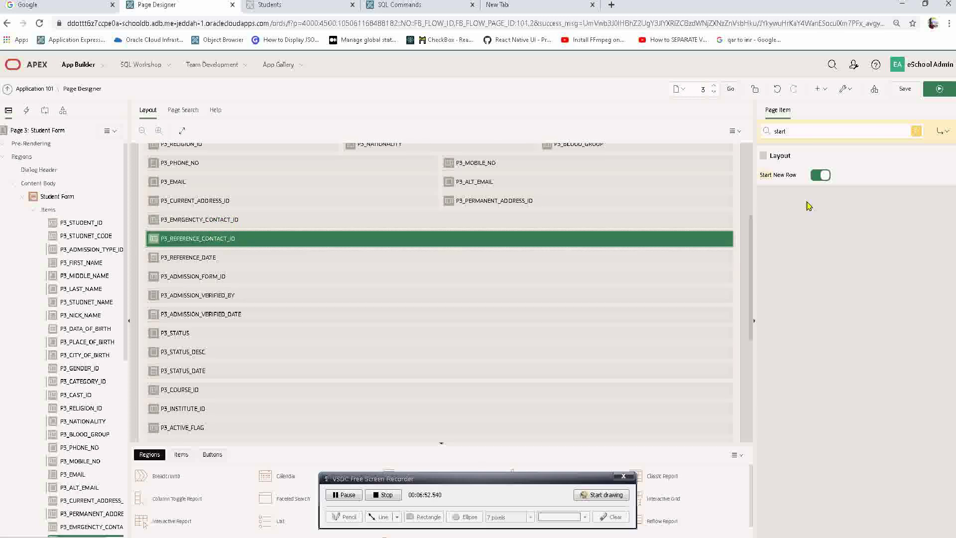
click(821, 176)
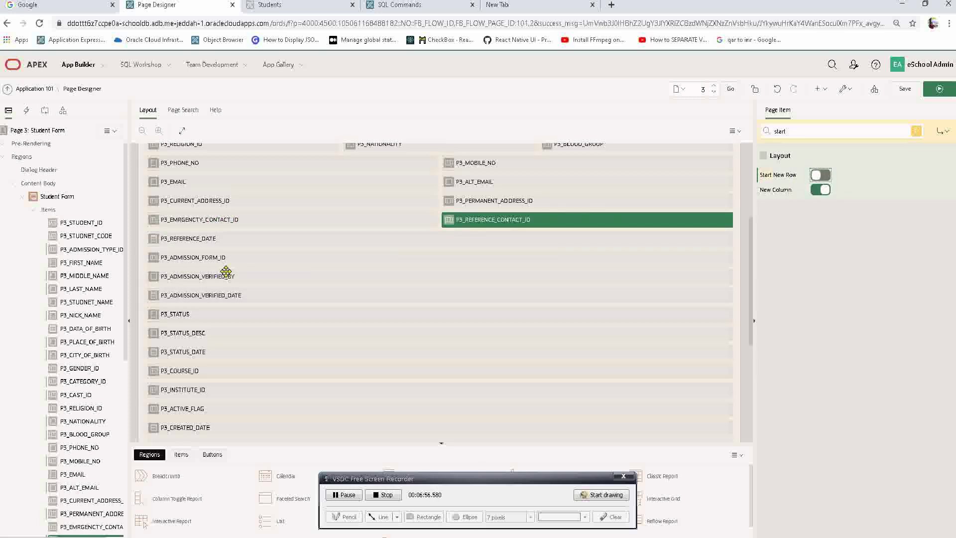
Turn off Start New Row for P3_ADMISSION_VERIFIED_BY and P3_ADMISSION_VERIFIED_DATE together so they share the row with P3_ADMISSION_FORM_ID
click(279, 274)
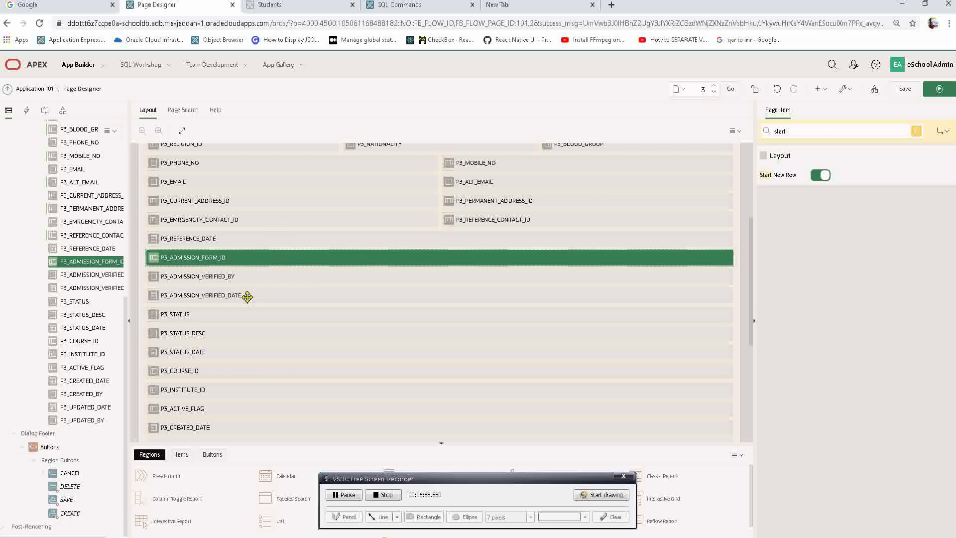
ctrl+click(235, 295)
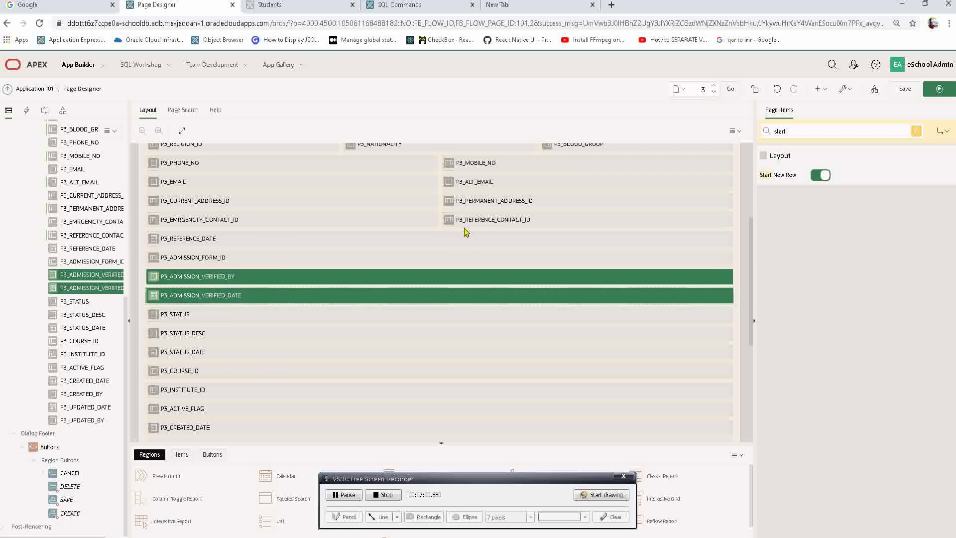
click(822, 174)
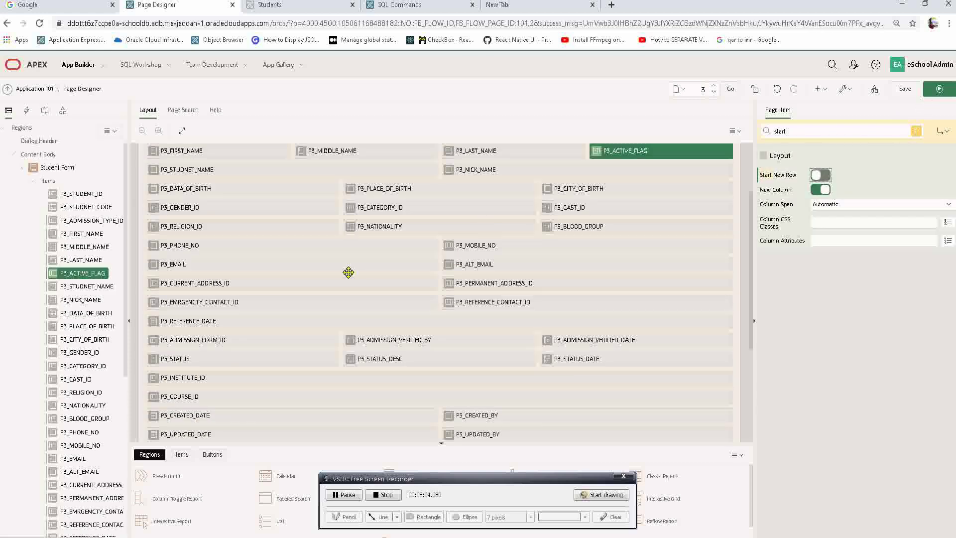
Review the rearranged item rows in the Student Form layout and save the page
scroll(348, 272, up, 2)
scroll(336, 317, down, 2)
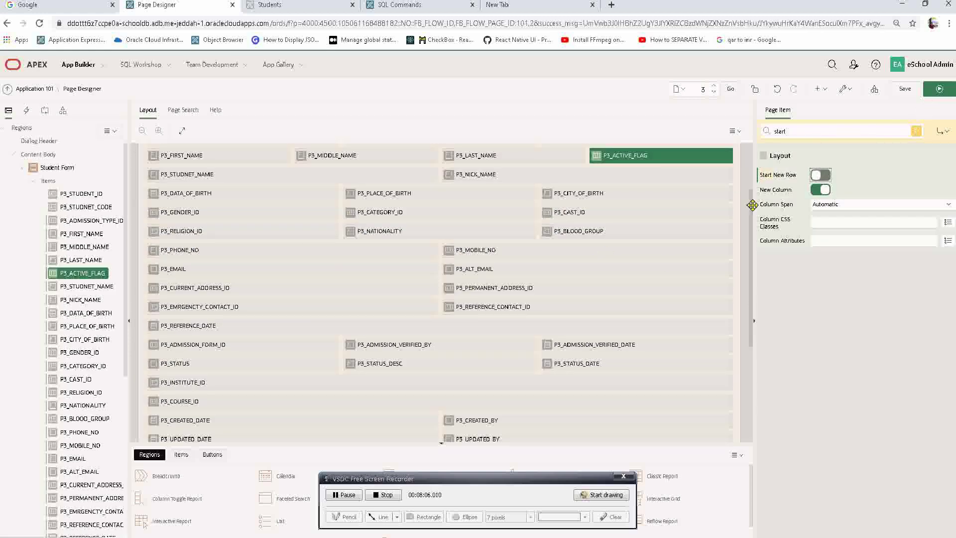
click(939, 90)
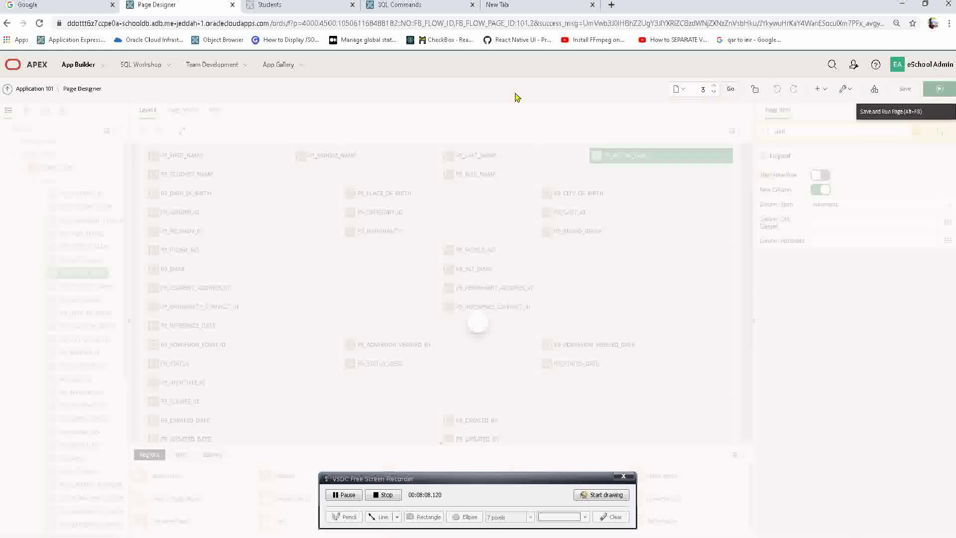
On the running Students page, close the old form, open the third row's student and check the multi-column layout and name fields
click(290, 6)
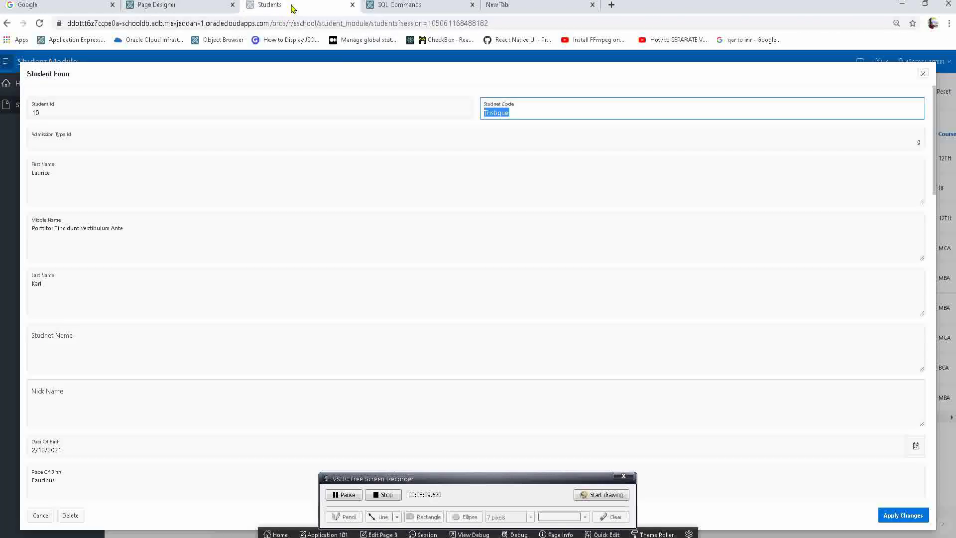
click(431, 193)
key(Escape)
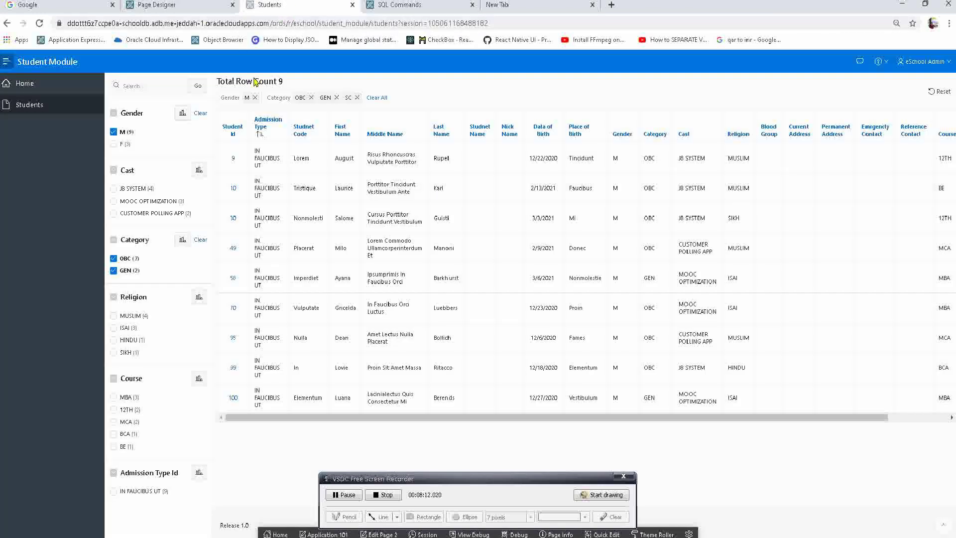
click(232, 218)
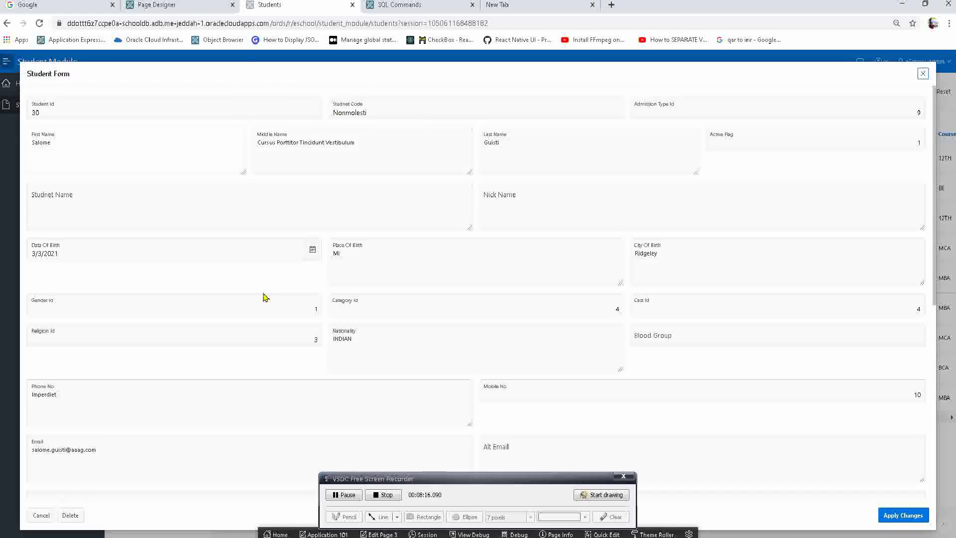
scroll(438, 278, down, 3)
scroll(438, 278, up, 7)
click(374, 167)
click(201, 158)
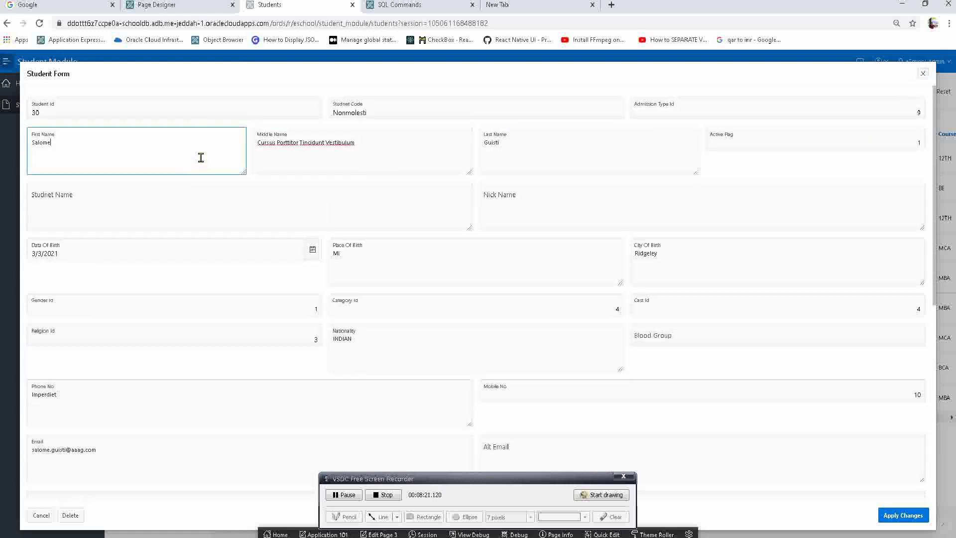
click(190, 189)
Back in Page Designer, clear the property filter for P3_FIRST_NAME and change its type to Text Field
click(197, 5)
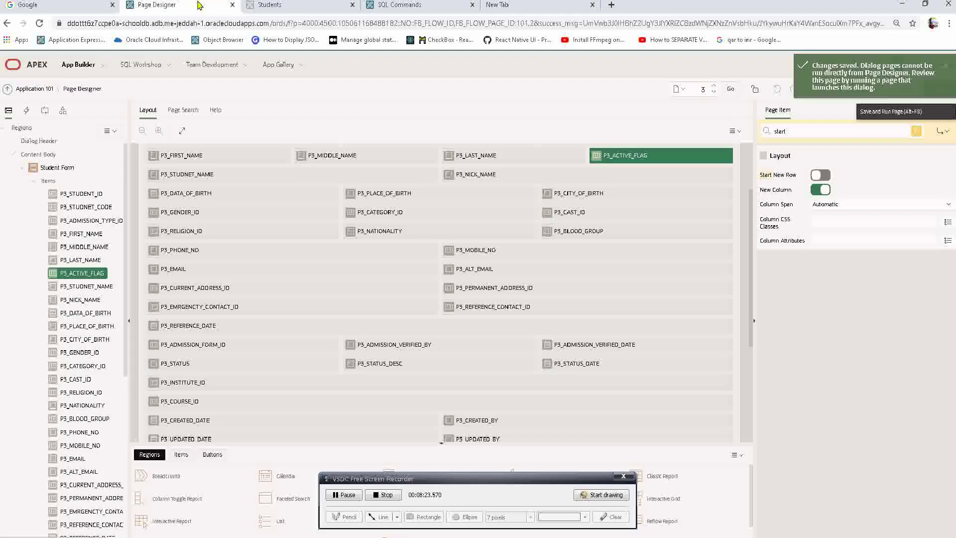
click(89, 220)
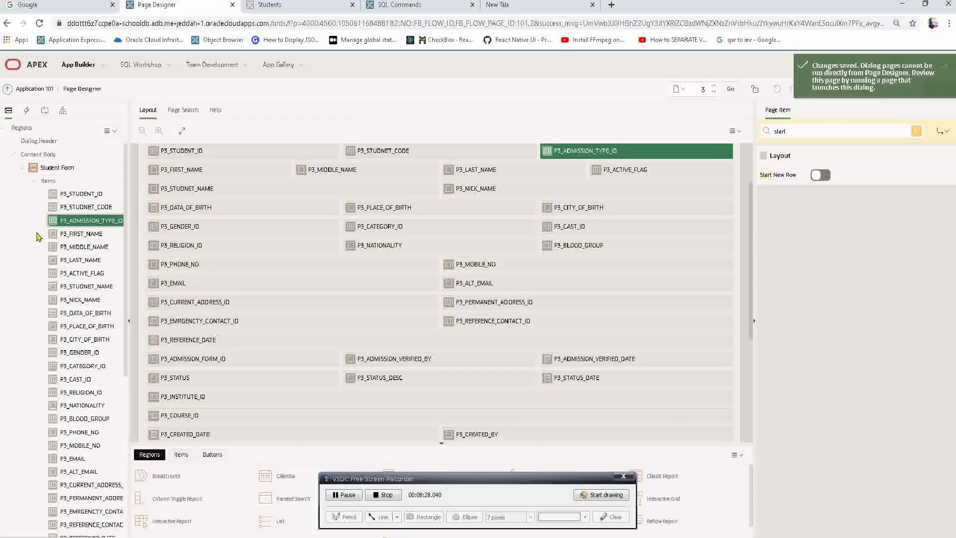
click(95, 234)
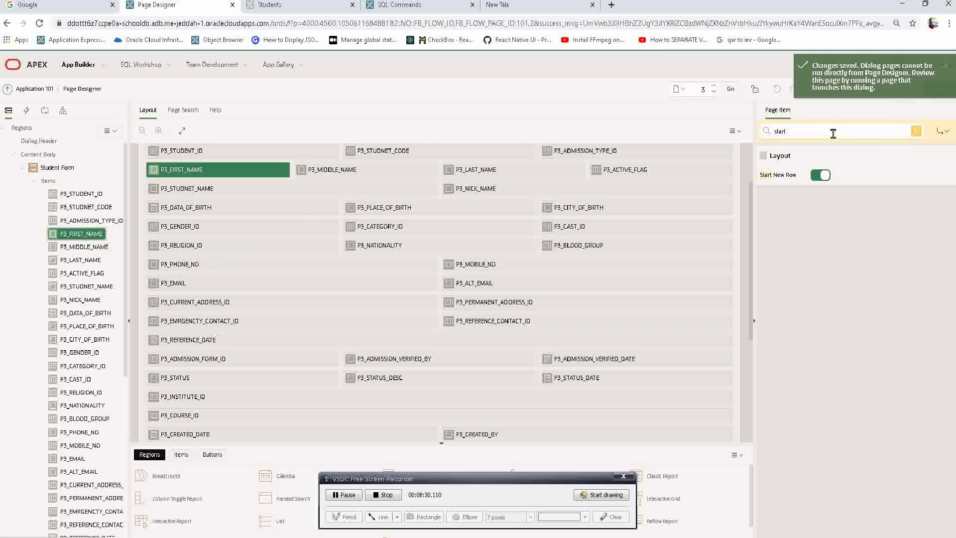
drag(827, 132, 648, 134)
key(BackSpace)
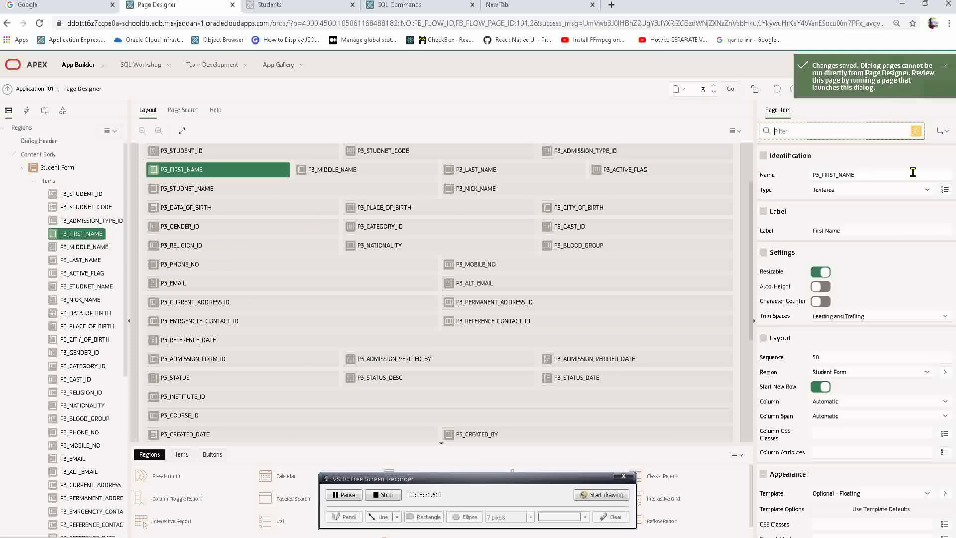
click(833, 192)
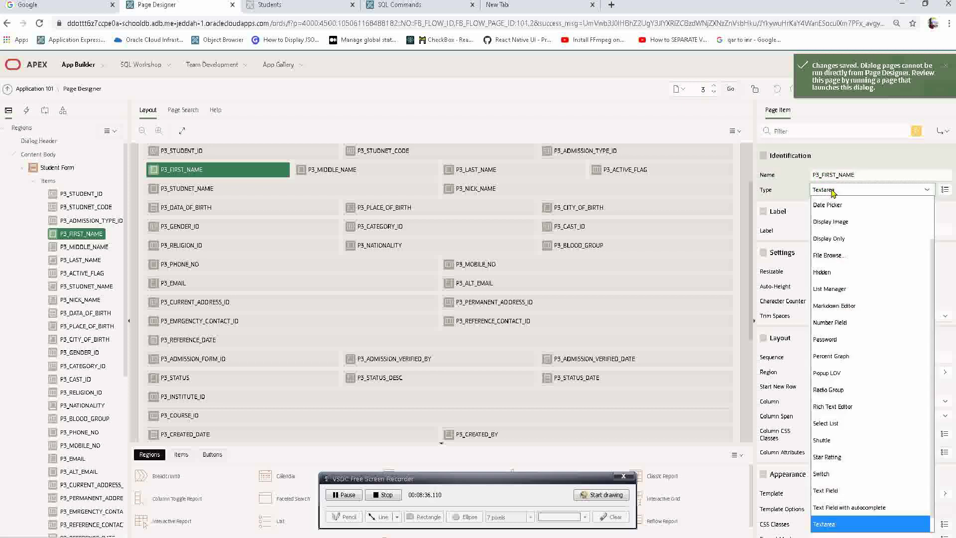
key(Up)
key(Up)
key(Return)
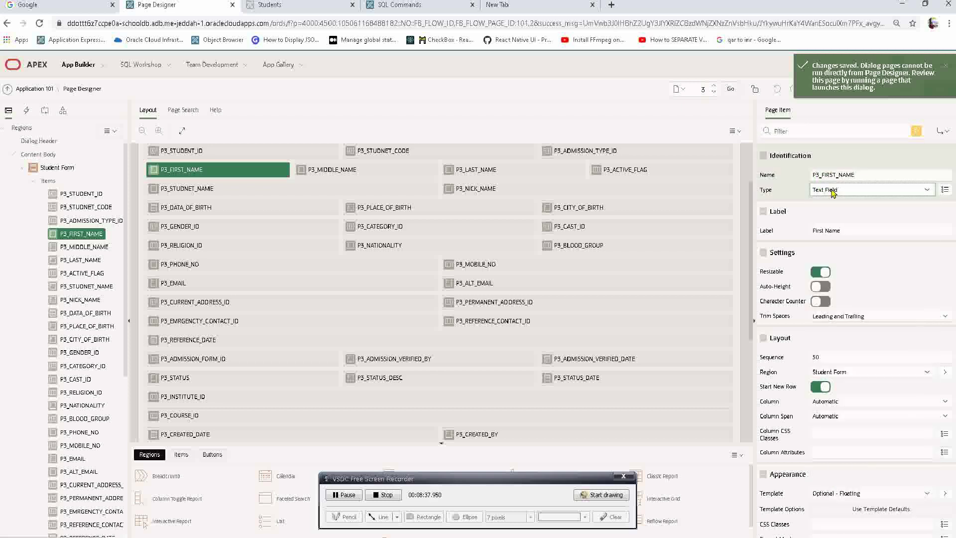
Change the remaining name, place and city of birth, nationality, phone, email, status and created/updated-by textareas to Text Field together and save the page
click(333, 169)
ctrl+click(498, 168)
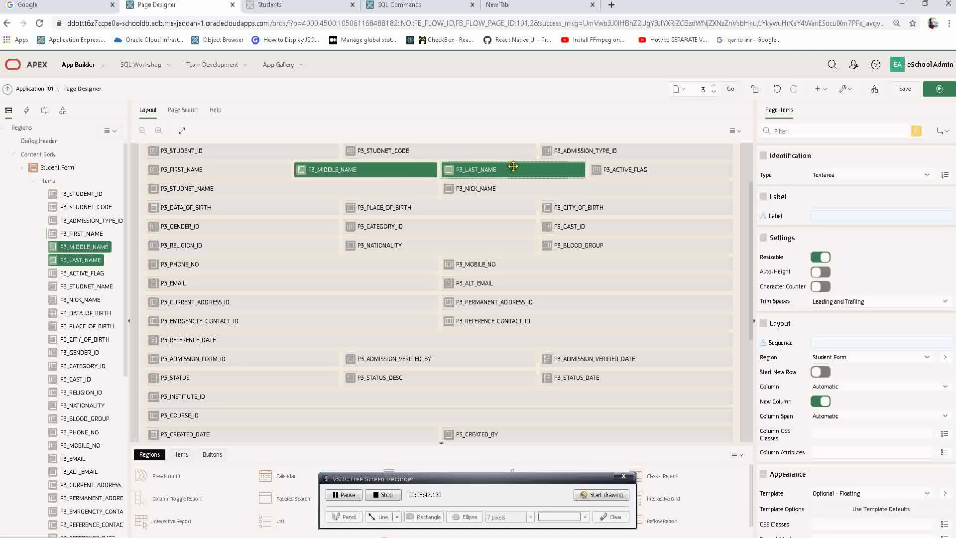
ctrl+click(458, 189)
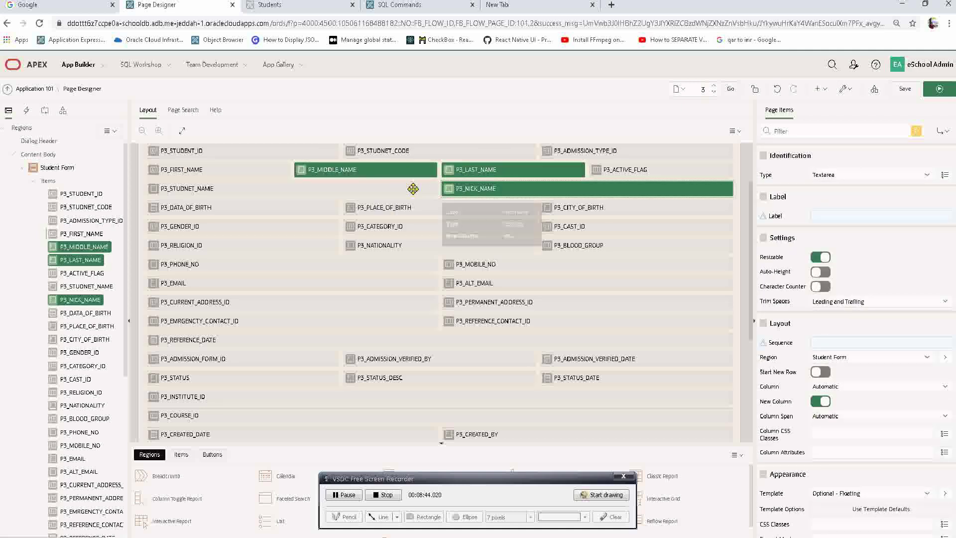
ctrl+click(412, 188)
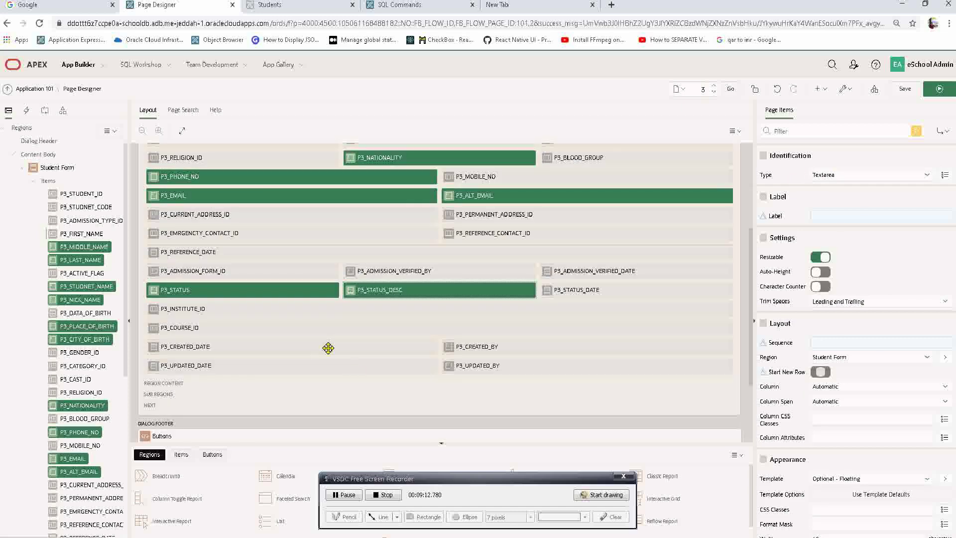
ctrl+click(472, 351)
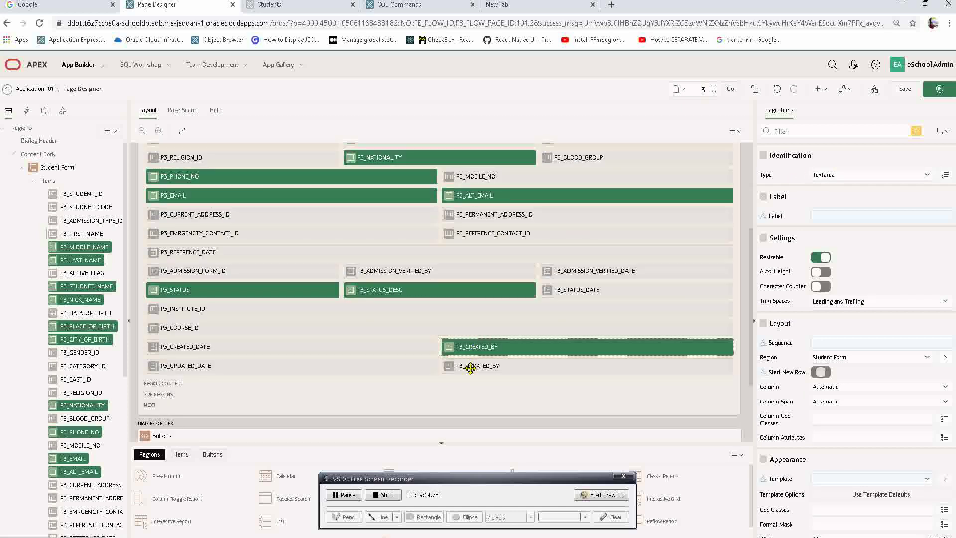
ctrl+click(472, 366)
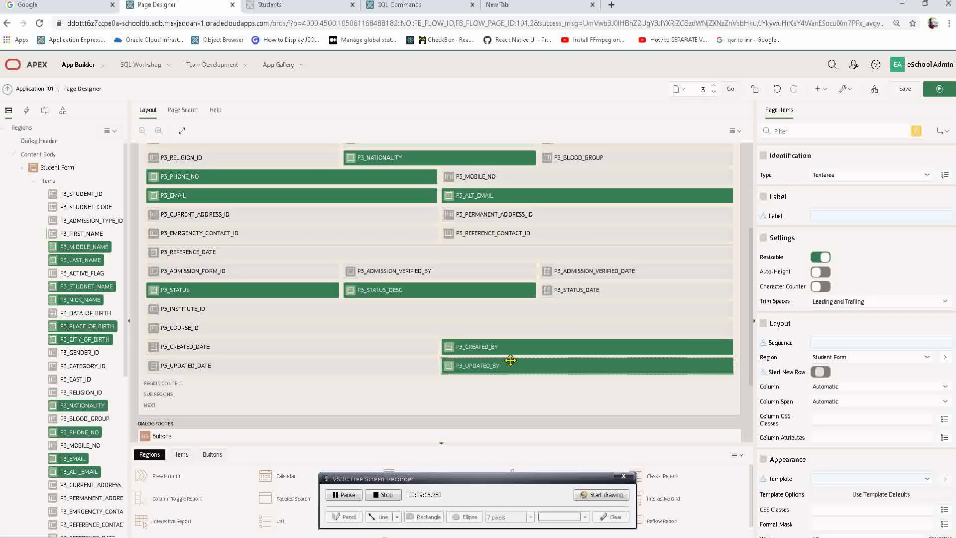
click(857, 174)
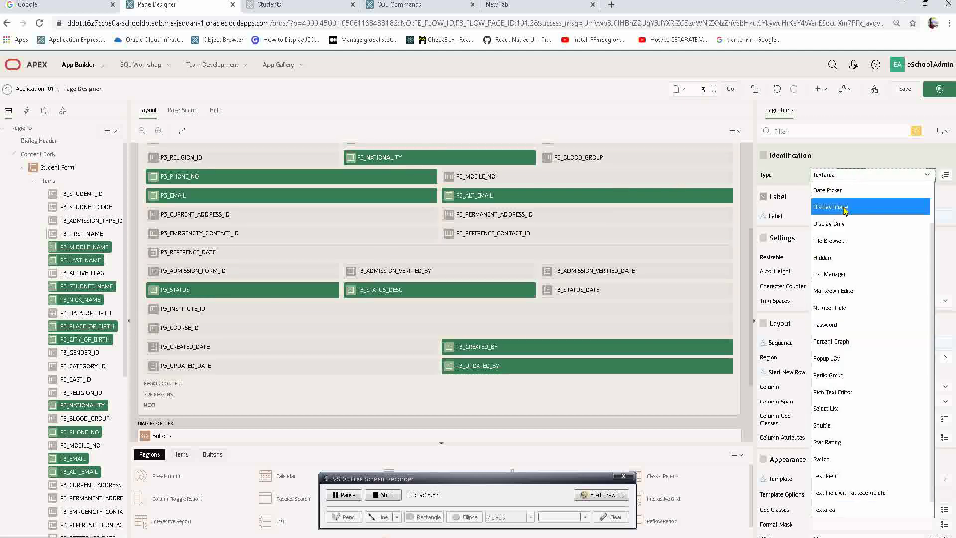
click(855, 479)
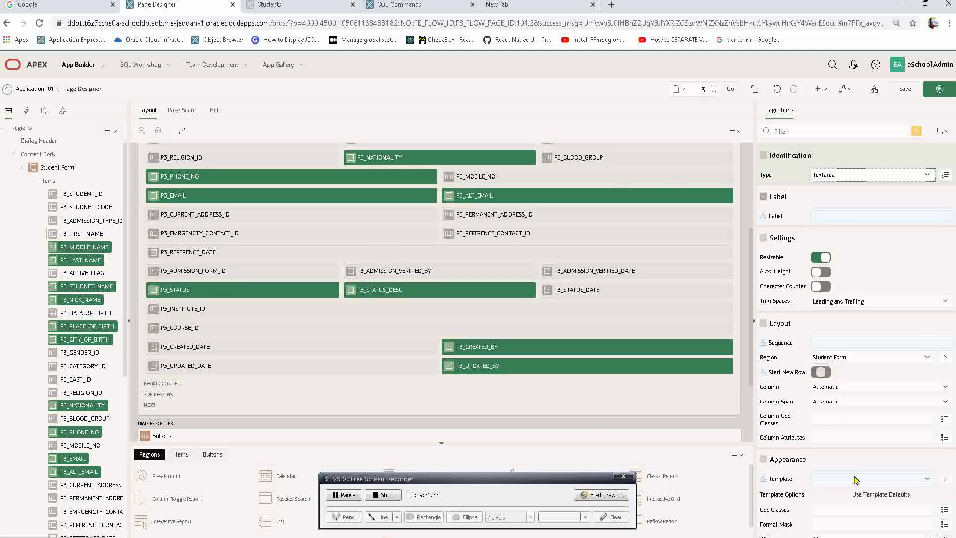
click(905, 91)
On the running Students page, close the old form, reopen the third row's student and check for fields that are still textareas
click(286, 7)
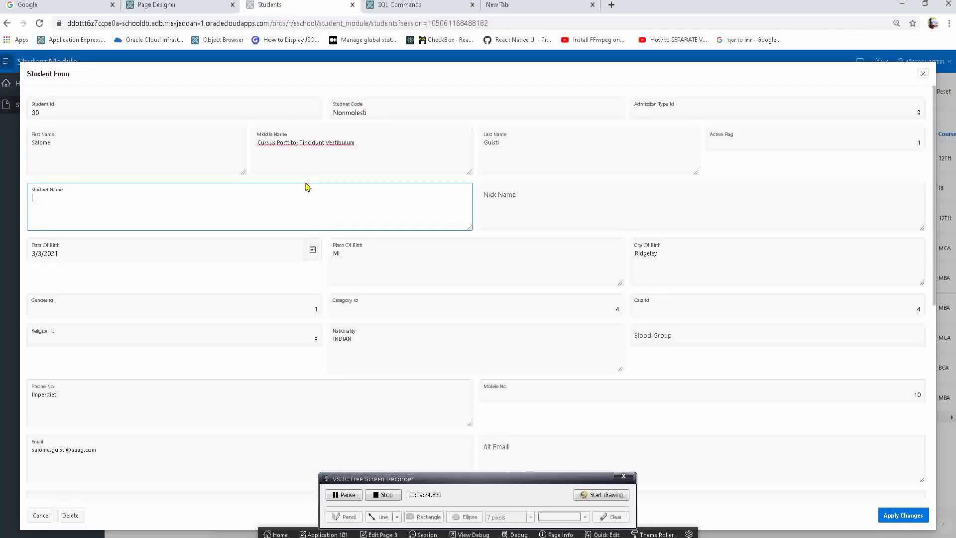
key(Escape)
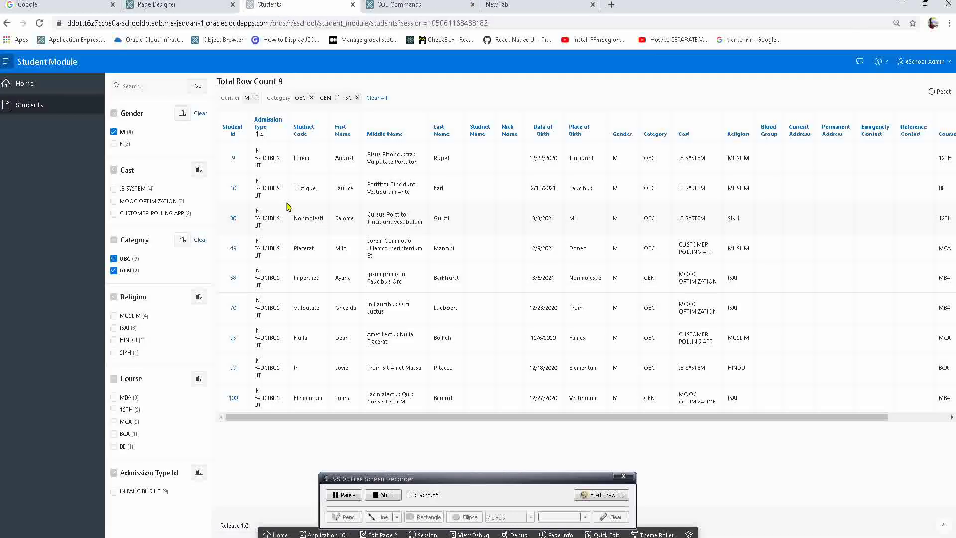
click(234, 218)
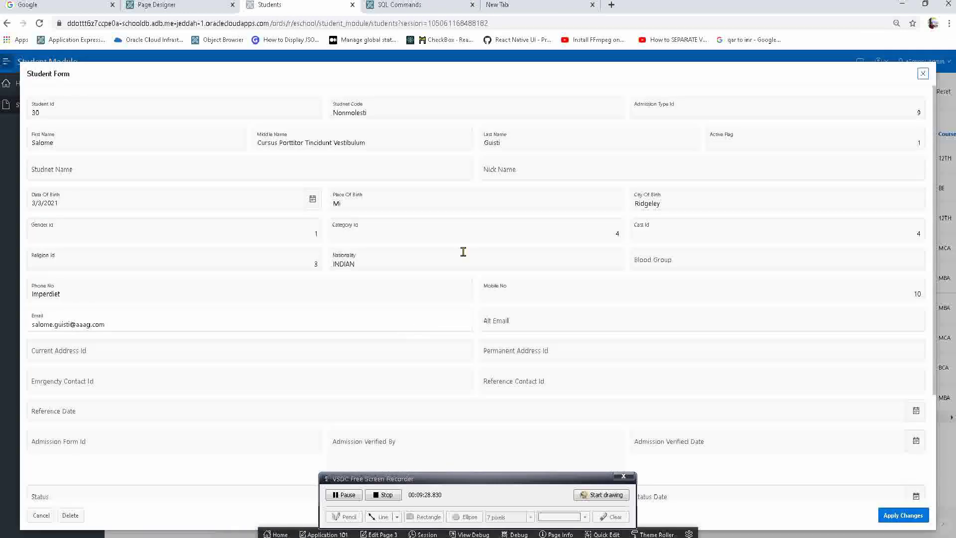
scroll(289, 214, down, 3)
click(395, 296)
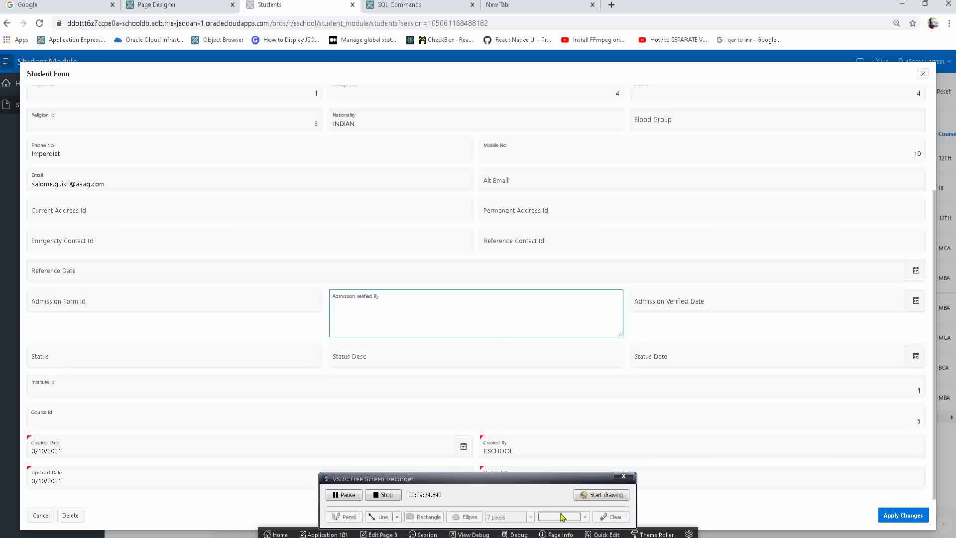
Jump from the form's Admission Verified By field to its item in Page Designer, change its type to Text Field and save the page
click(601, 534)
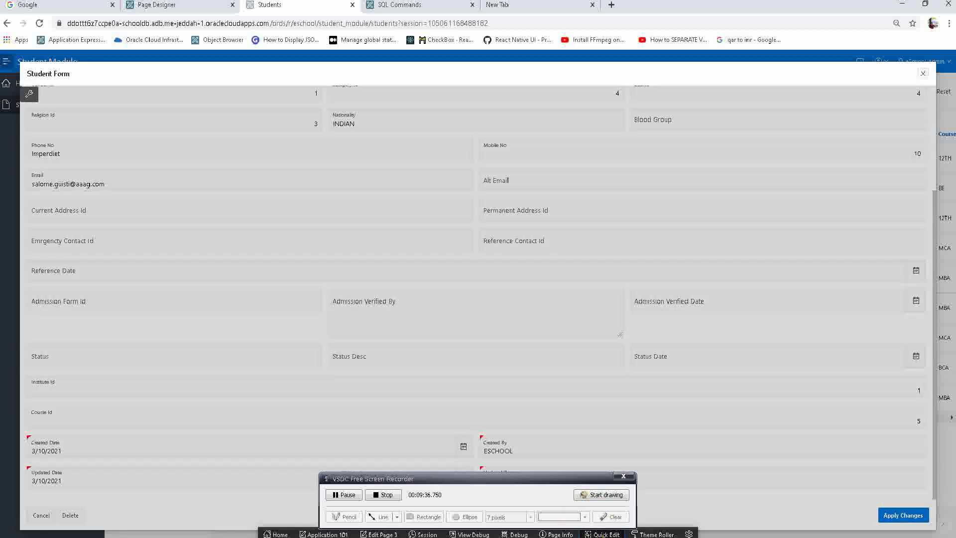
click(394, 305)
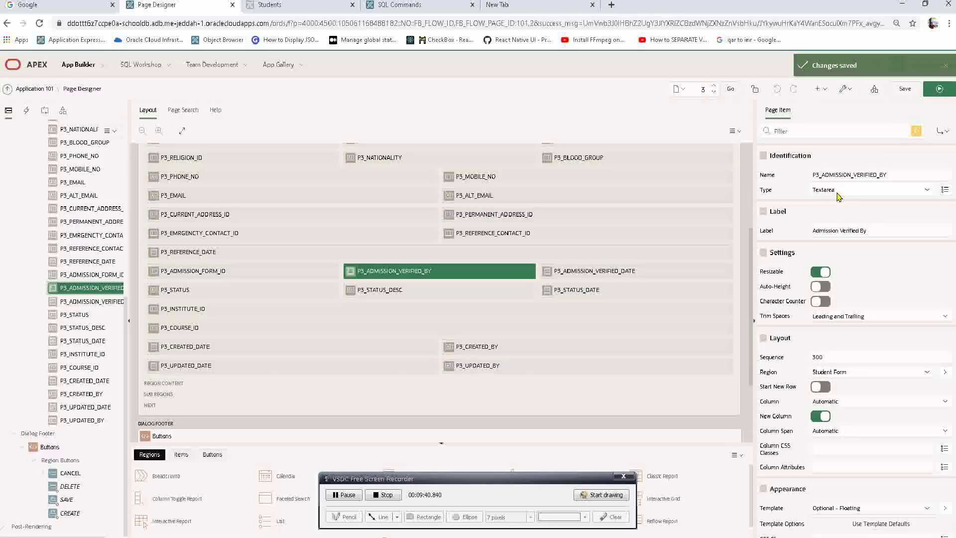
click(838, 193)
key(Up)
key(Up)
key(Return)
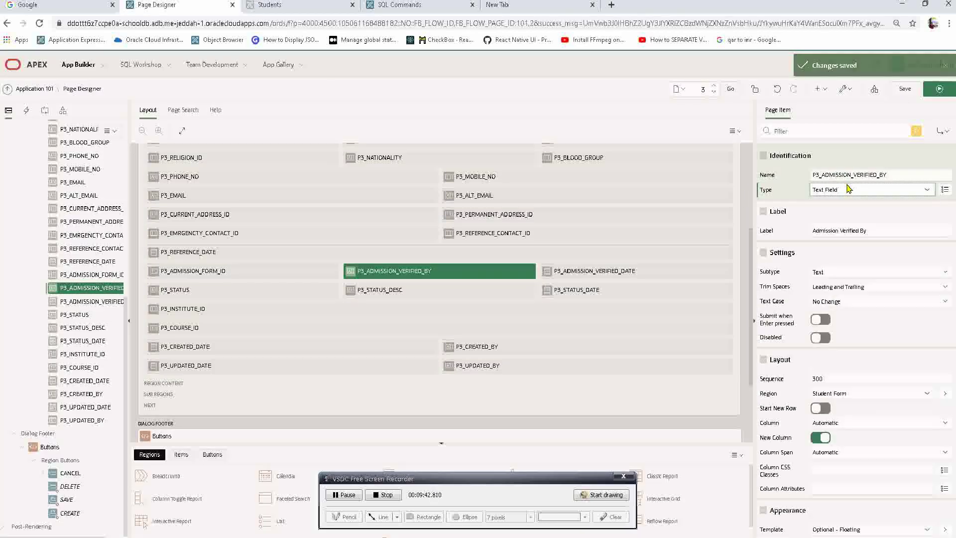
click(939, 89)
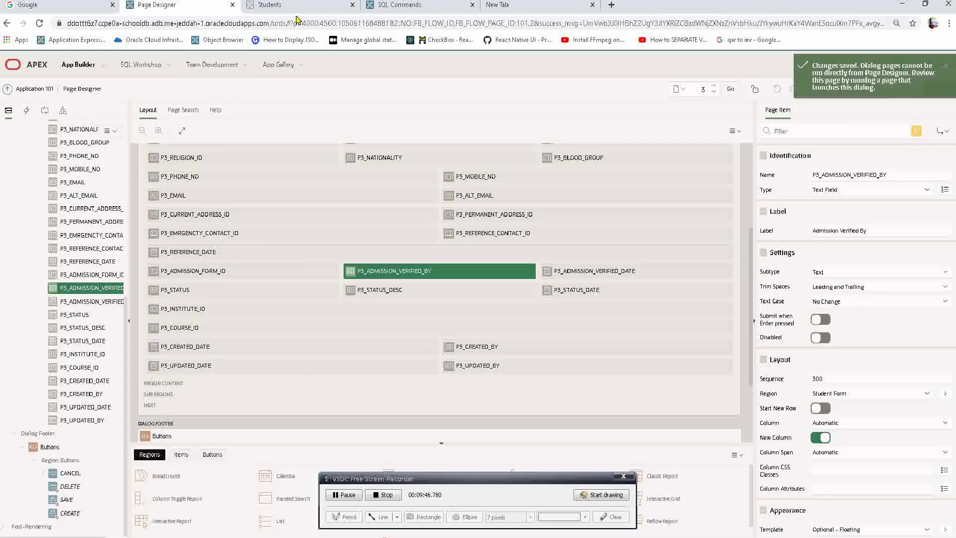
Return to the running Students page, close the outdated form, open the fourth row's student and review the form's full layout
click(291, 6)
click(258, 274)
key(Escape)
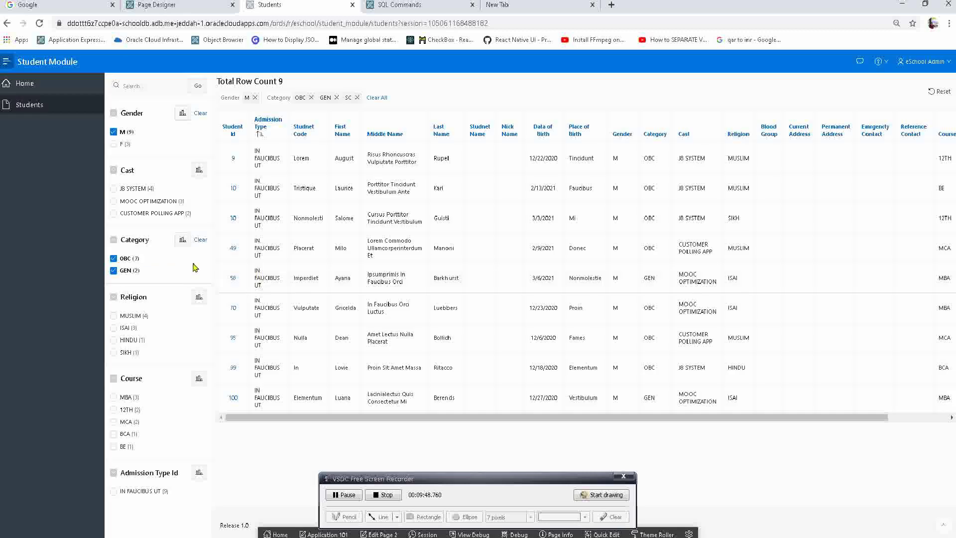
click(234, 249)
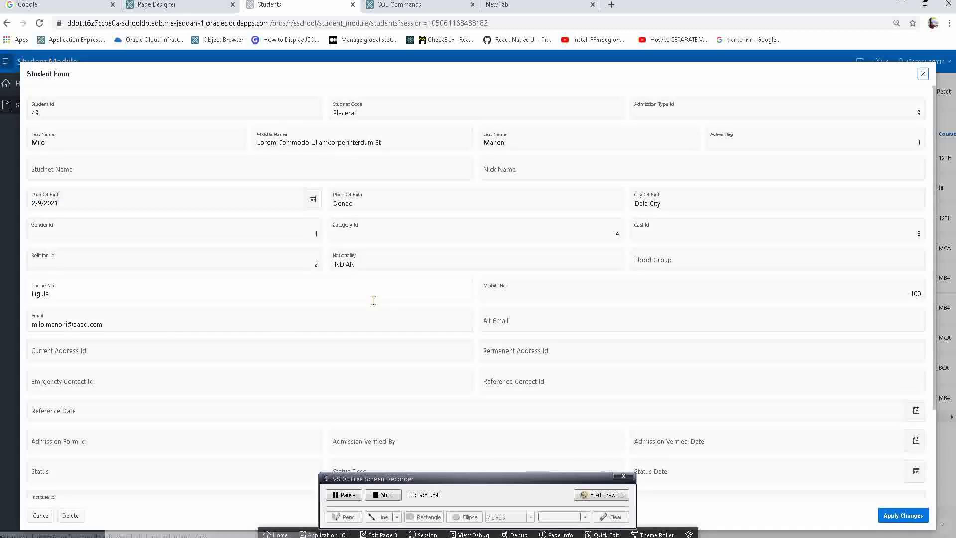
scroll(351, 278, down, 3)
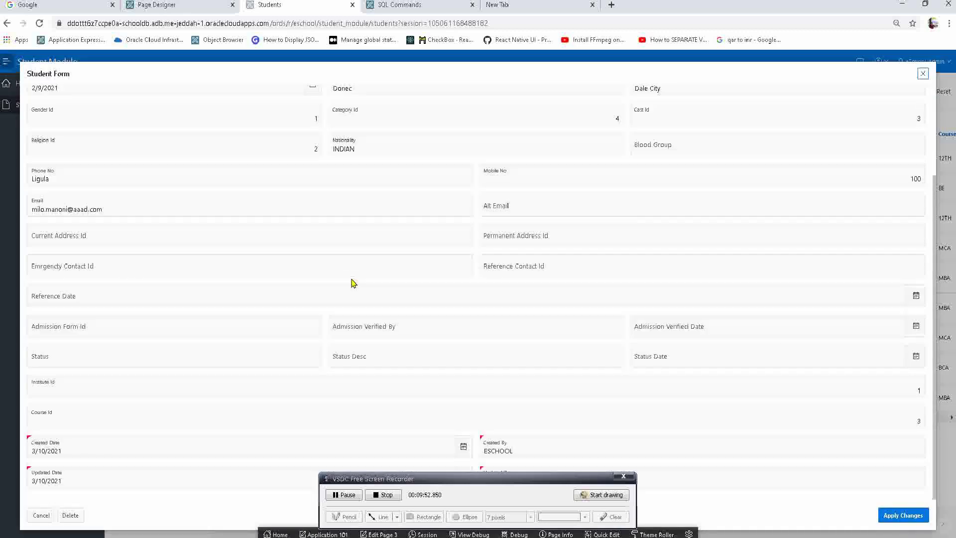
scroll(353, 283, up, 3)
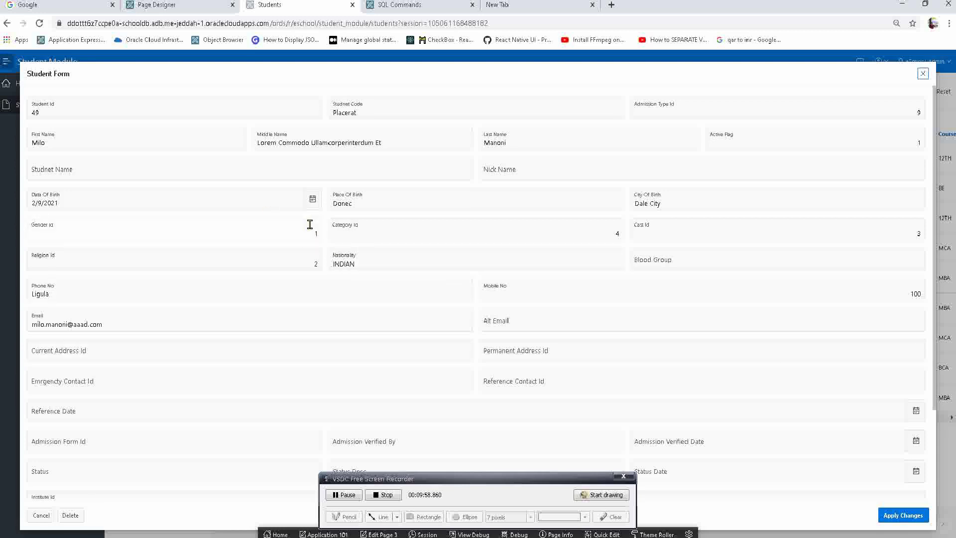
Go through the form's ID, code, admission type, name and birth date fields to inspect how they are arranged
click(716, 110)
click(503, 102)
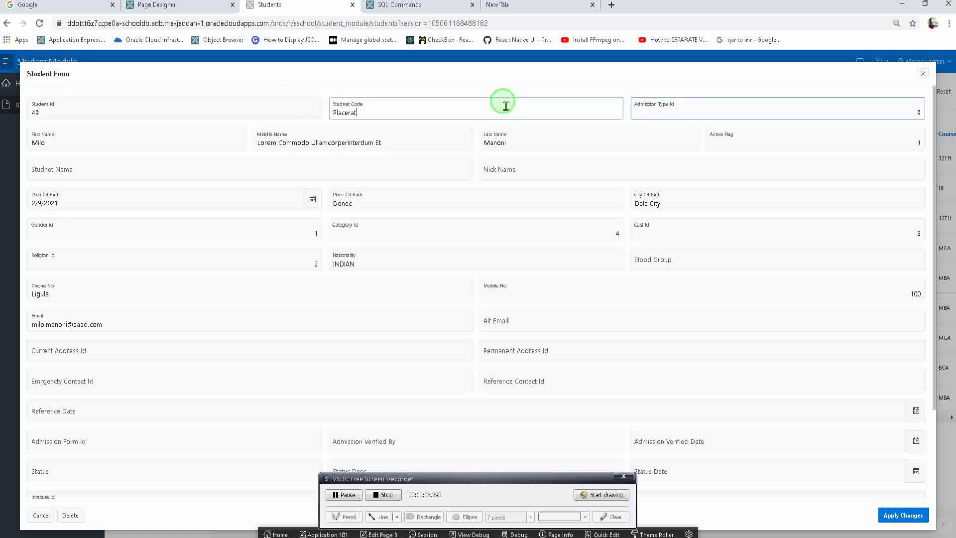
click(291, 117)
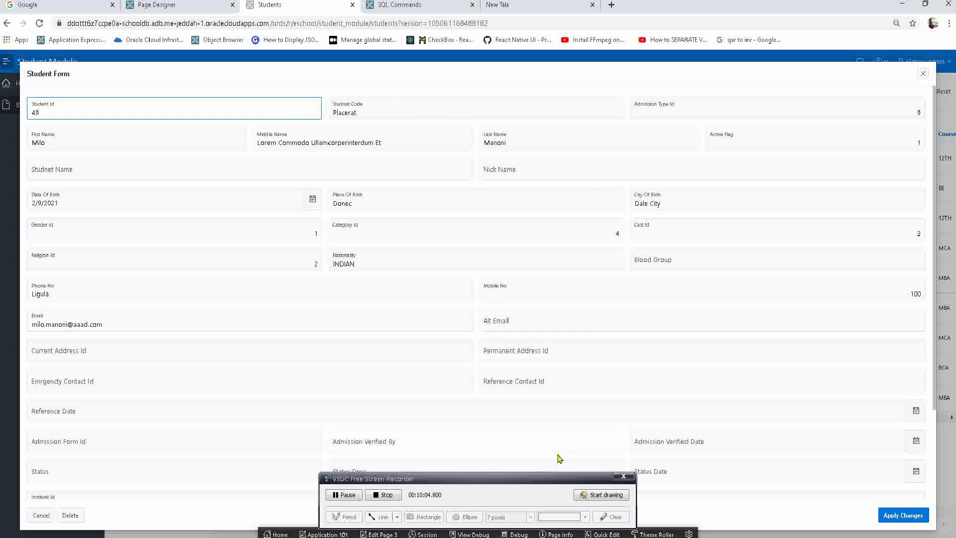
click(688, 102)
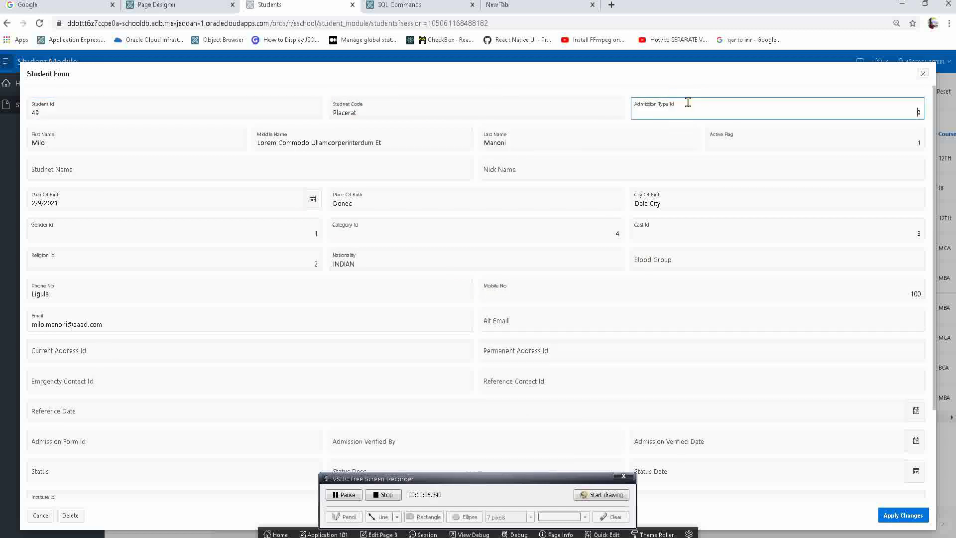
click(594, 137)
click(448, 143)
click(279, 195)
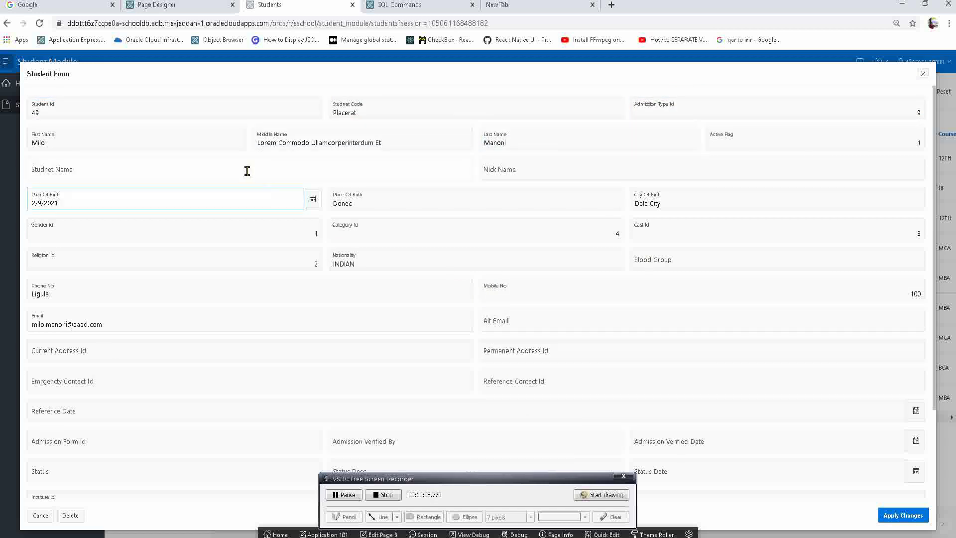
Fill in the student's full name in the Studnet Name field, apply the changes and reload the Students report
click(247, 171)
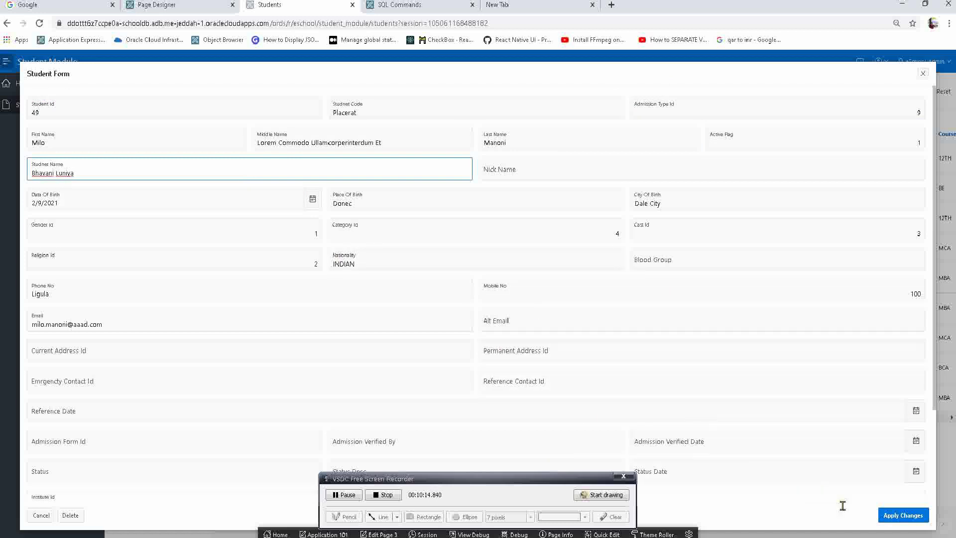
click(901, 515)
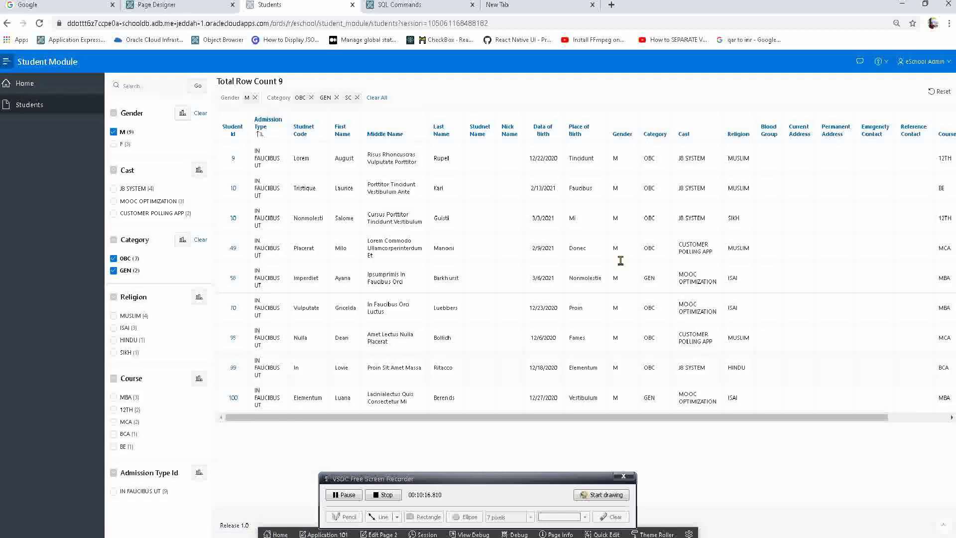
click(484, 302)
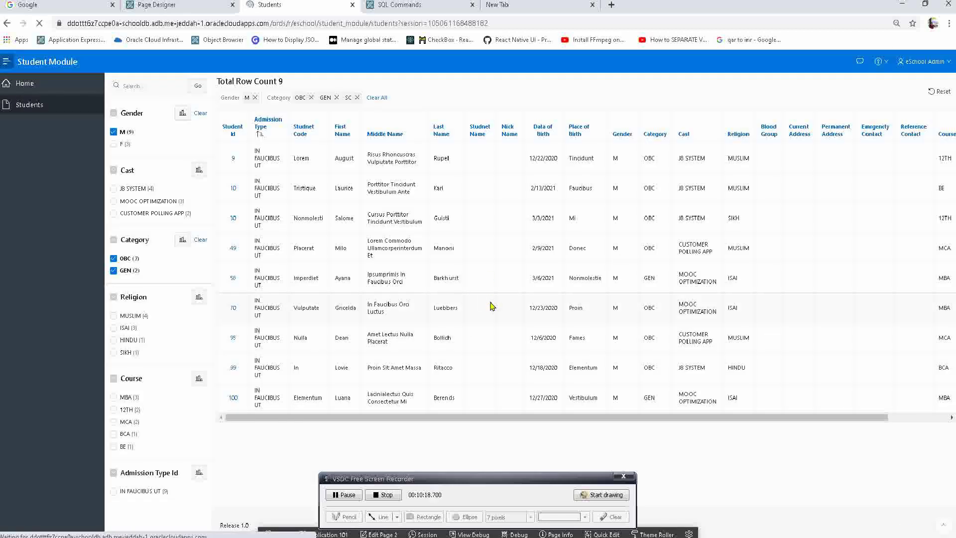
Open the third row's student form, close it without changes and check the report's Studnet Name column
click(233, 219)
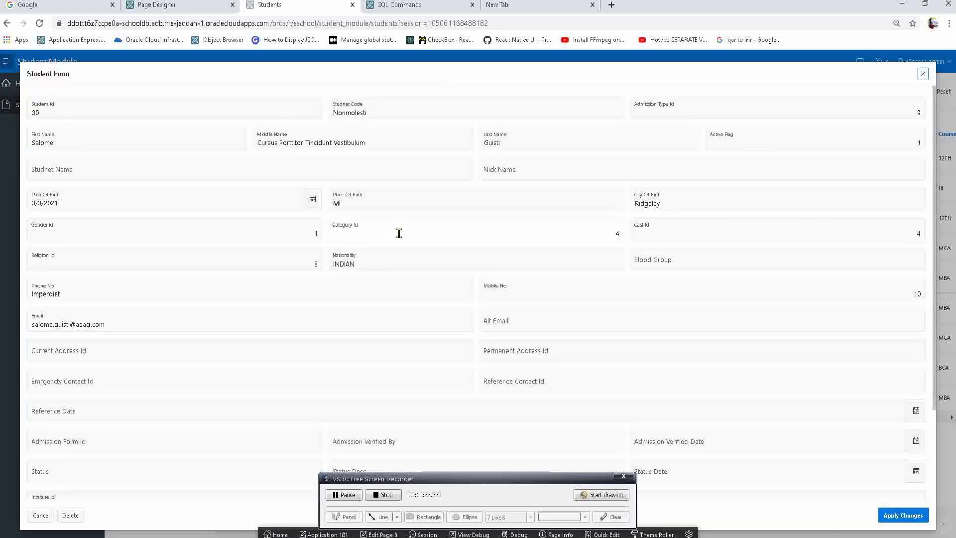
click(455, 222)
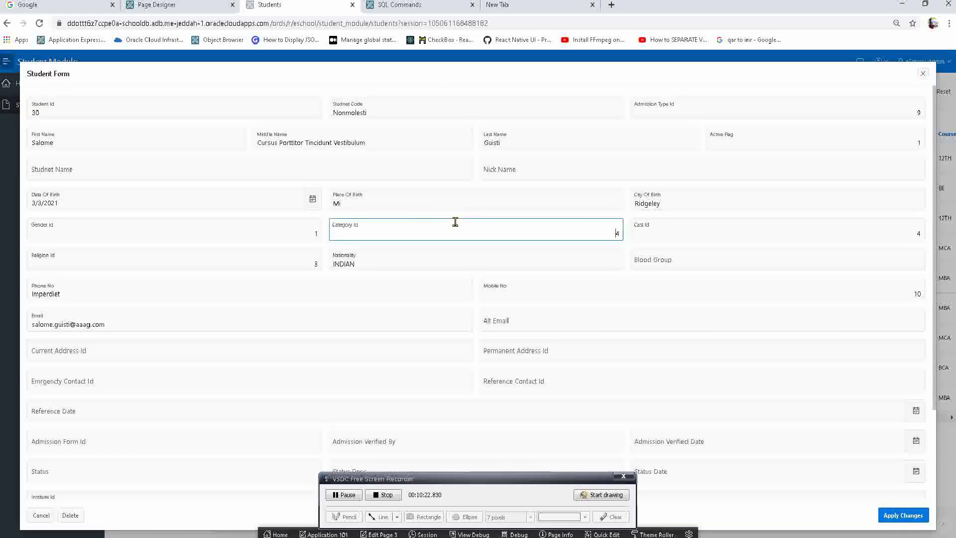
key(Escape)
click(341, 187)
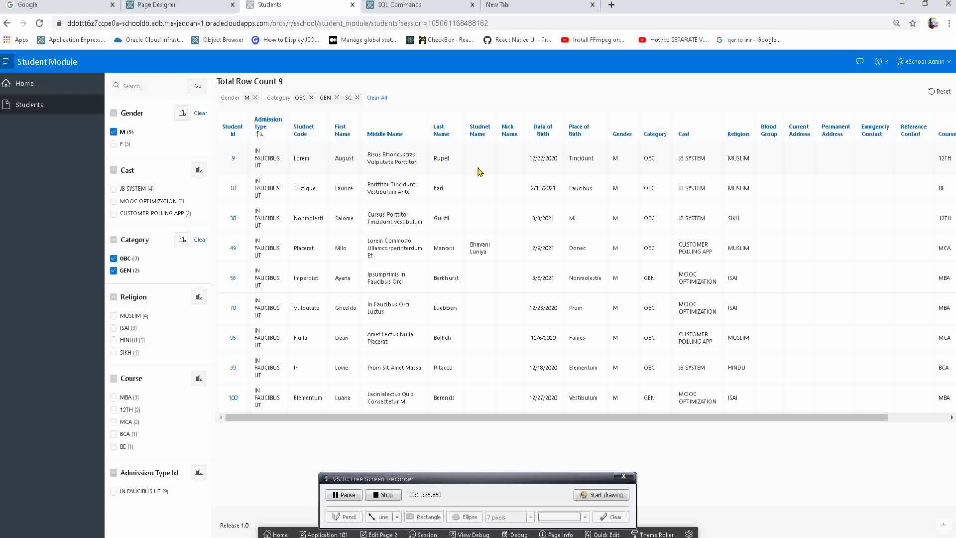
Open the first row's student, fill in the full name as Studnet Name, apply the changes and check that row in the report
click(233, 160)
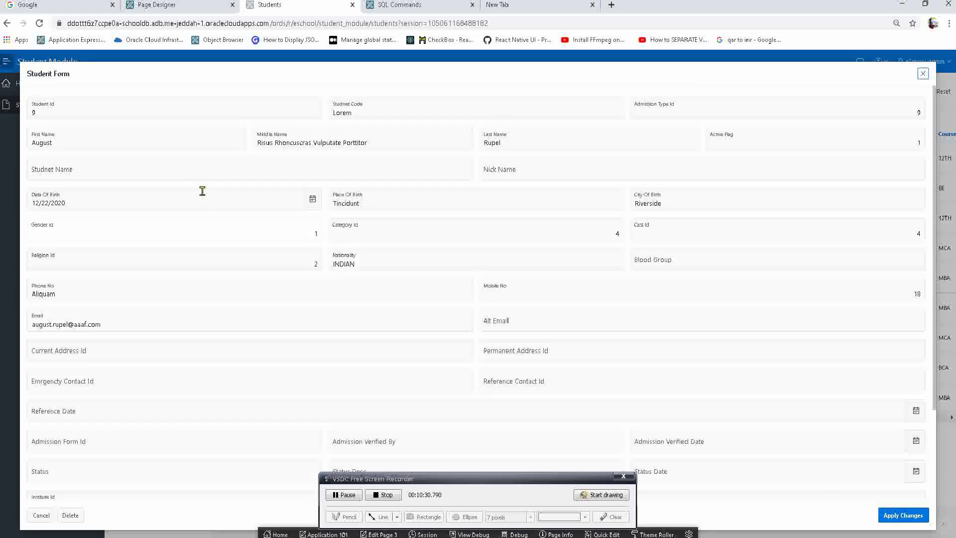
click(127, 168)
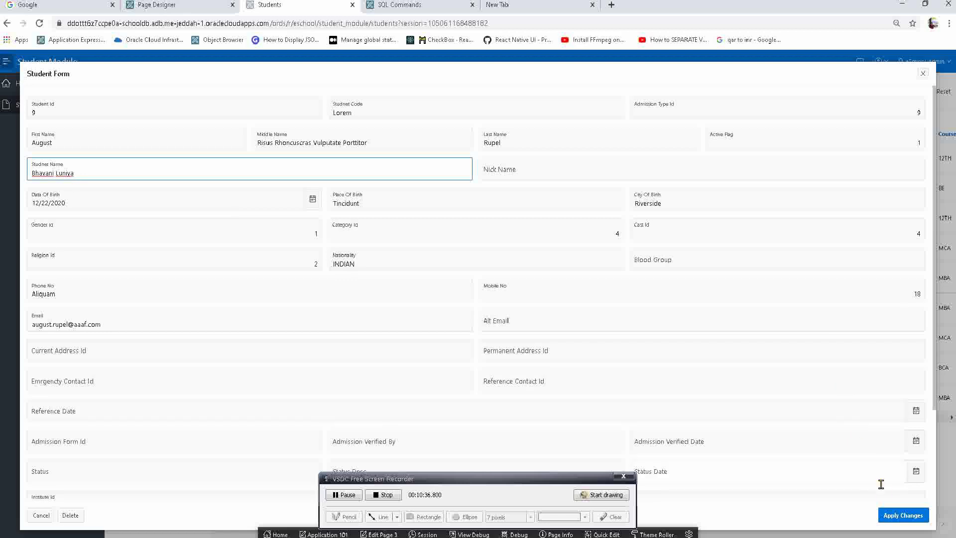
click(891, 514)
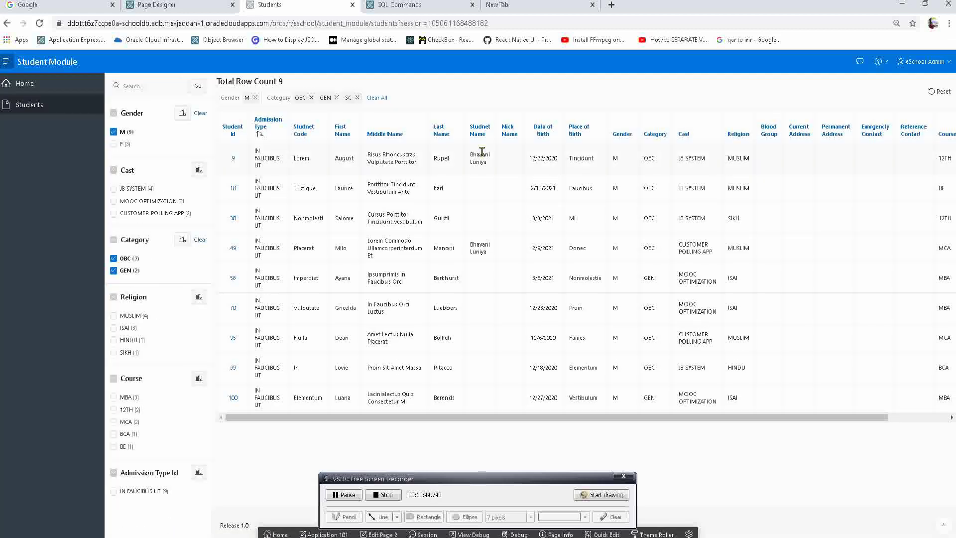
triple_click(480, 152)
Jump from the Students report to its definition in Page Designer and select the Search Results region on page 2
click(602, 533)
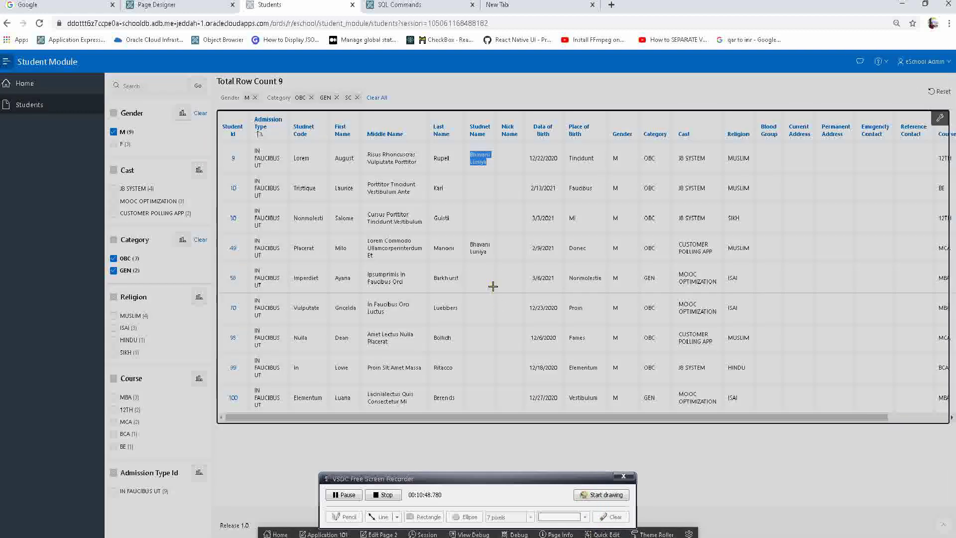
click(488, 281)
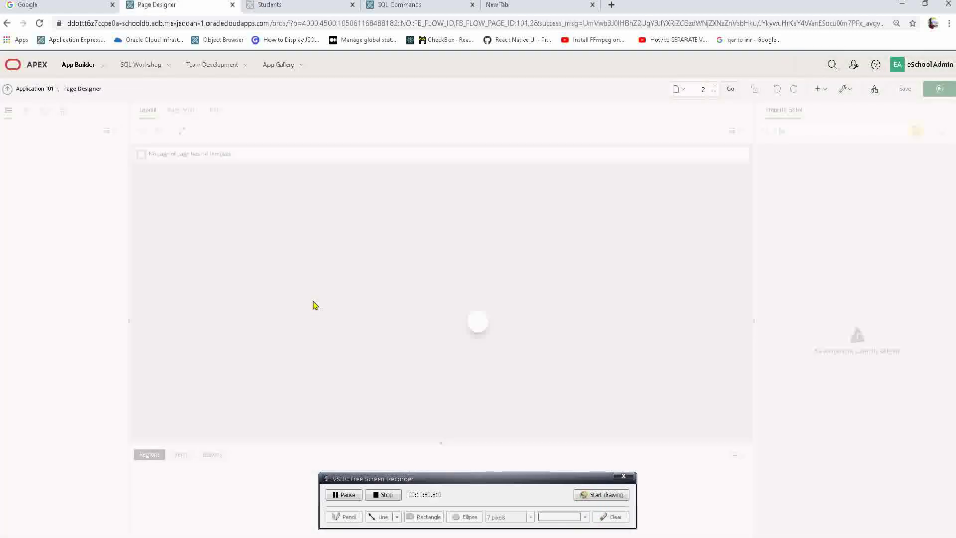
click(51, 355)
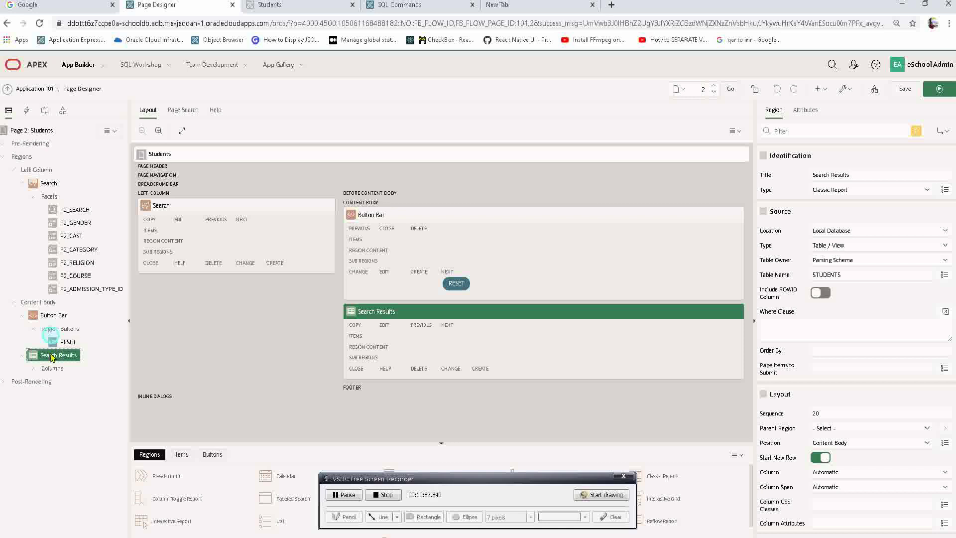
Create a dynamic action on the Search Results region that fires on the Dialog Closed event
right_click(53, 356)
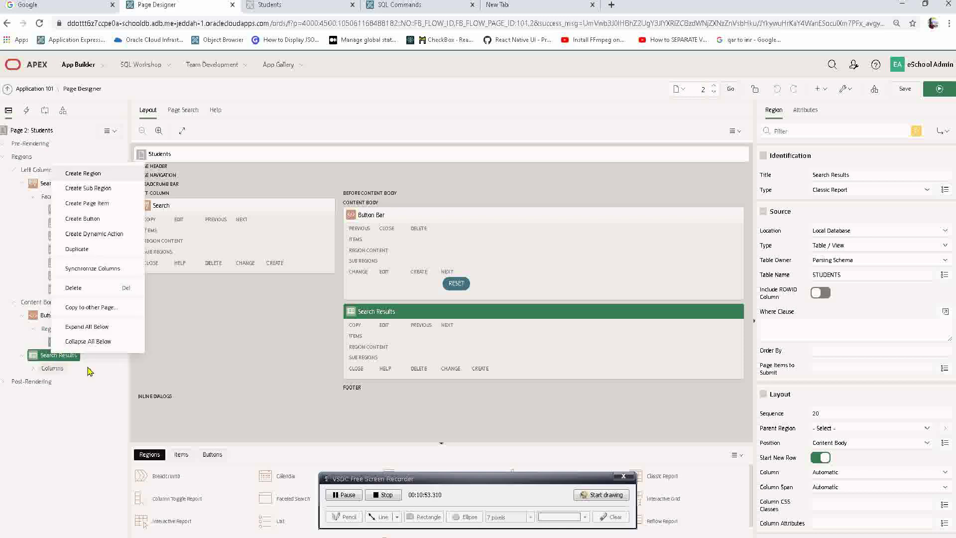
click(99, 235)
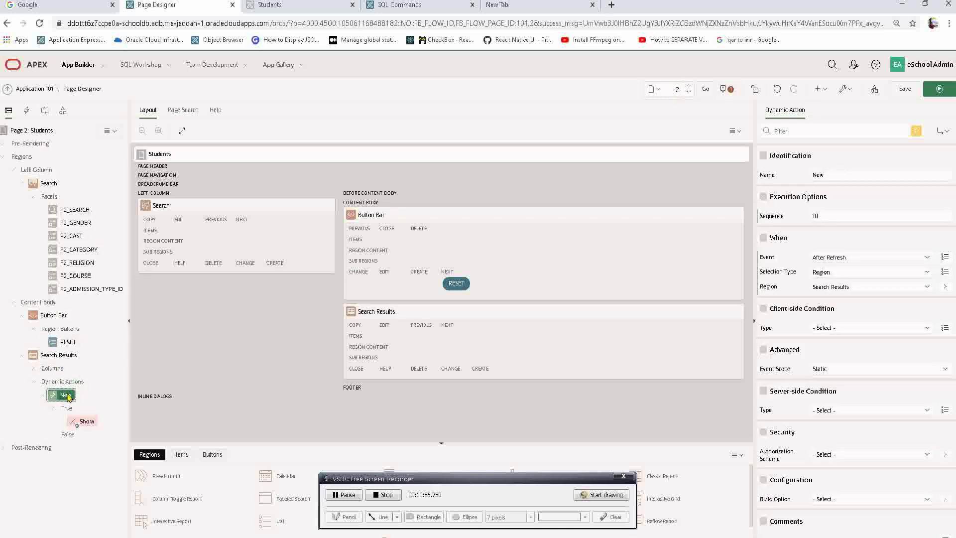
click(840, 258)
scroll(867, 393, down, 5)
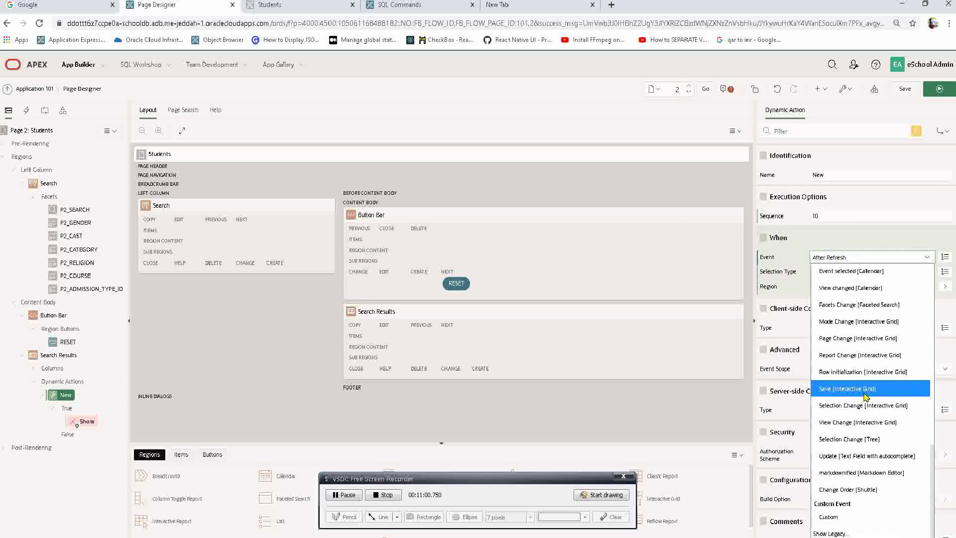
scroll(866, 418, up, 3)
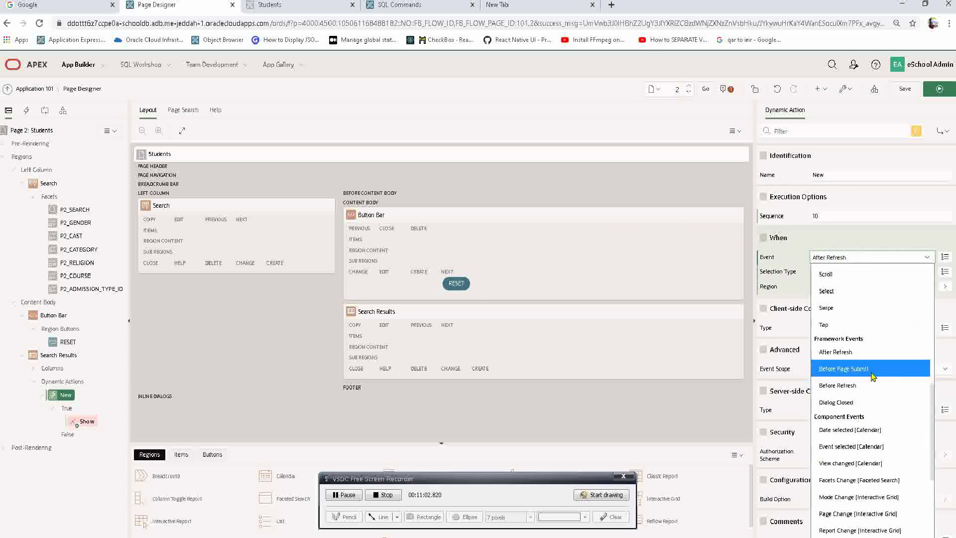
click(871, 403)
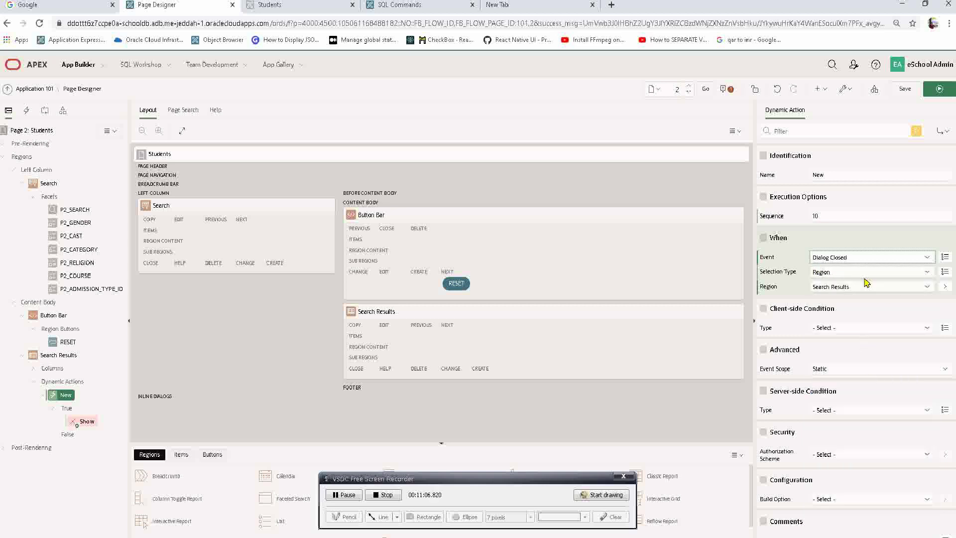
Change the dynamic action's true action to Refresh, affecting the Search Results region
click(86, 421)
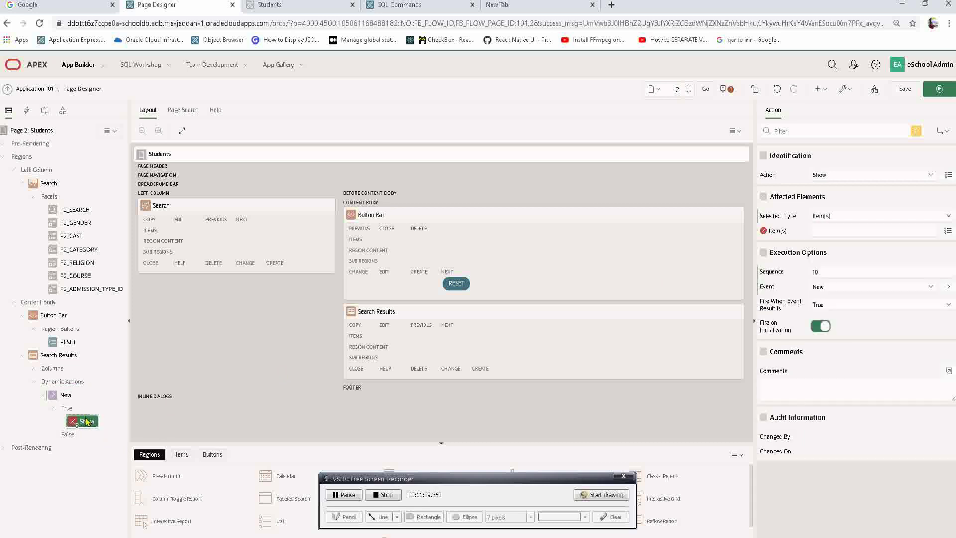
click(849, 216)
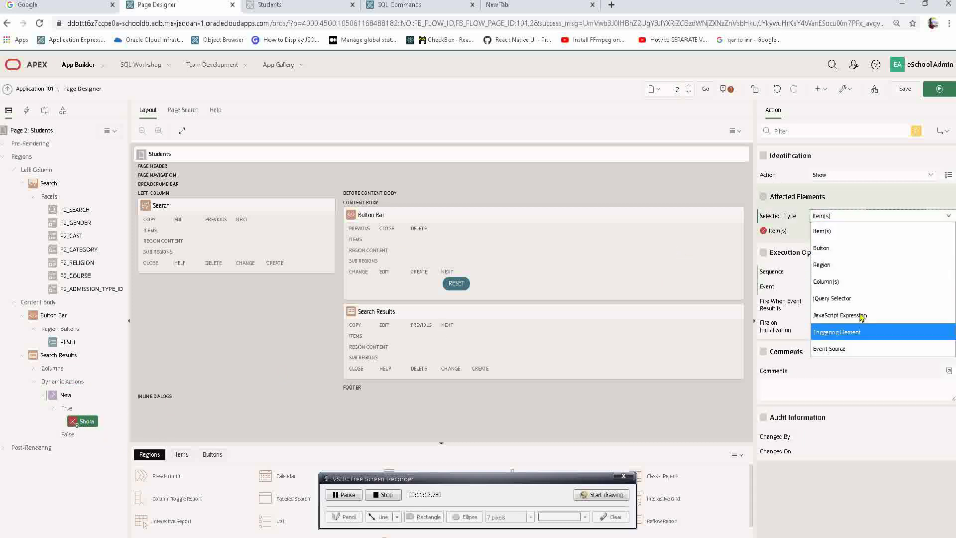
click(830, 174)
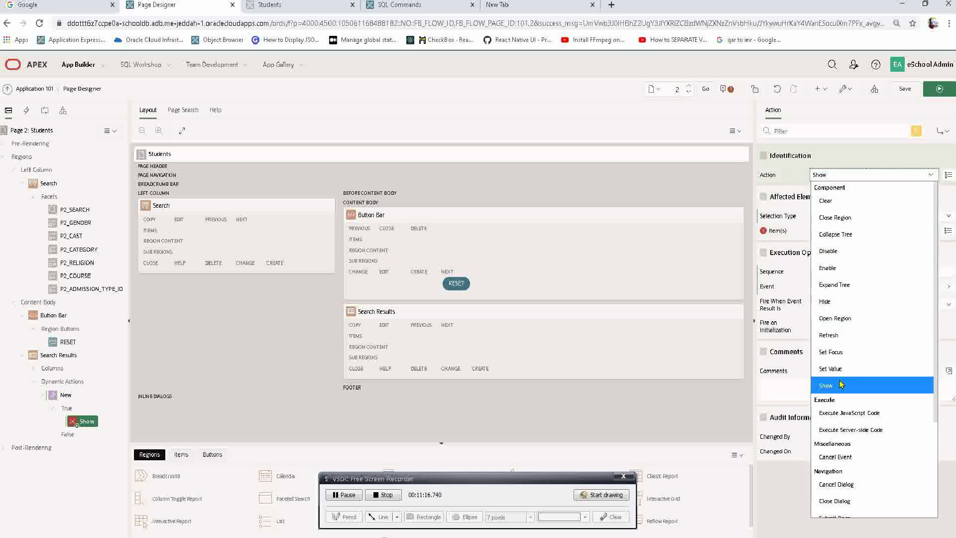
key(r)
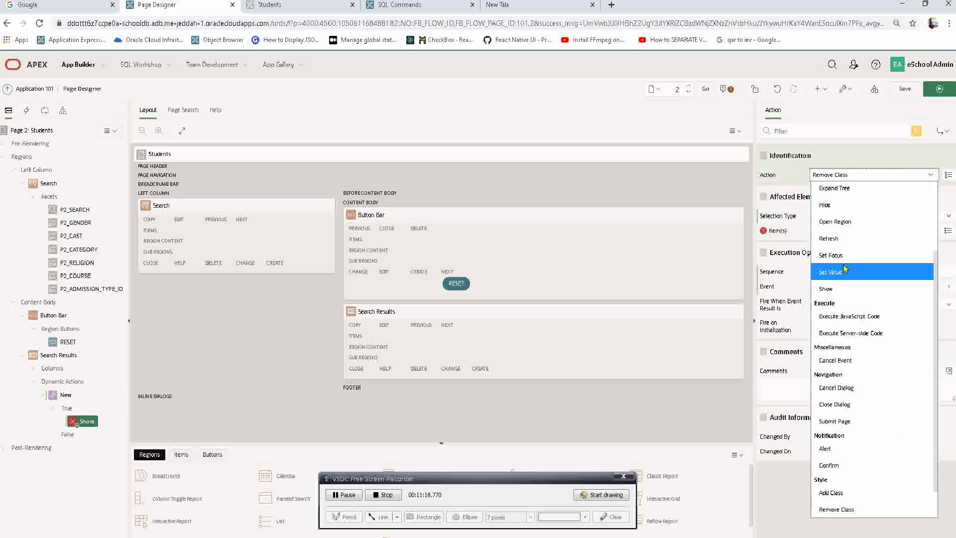
click(842, 238)
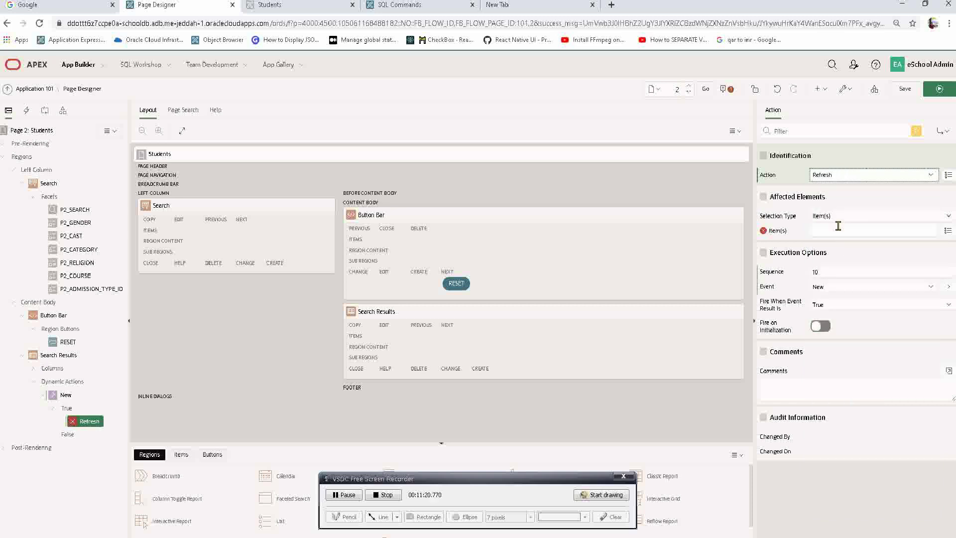
click(839, 222)
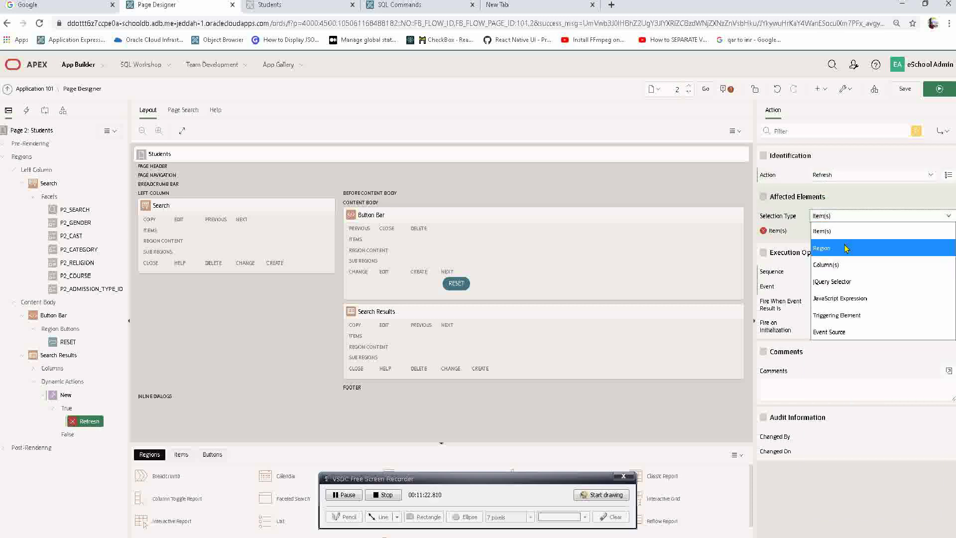
click(846, 242)
click(842, 232)
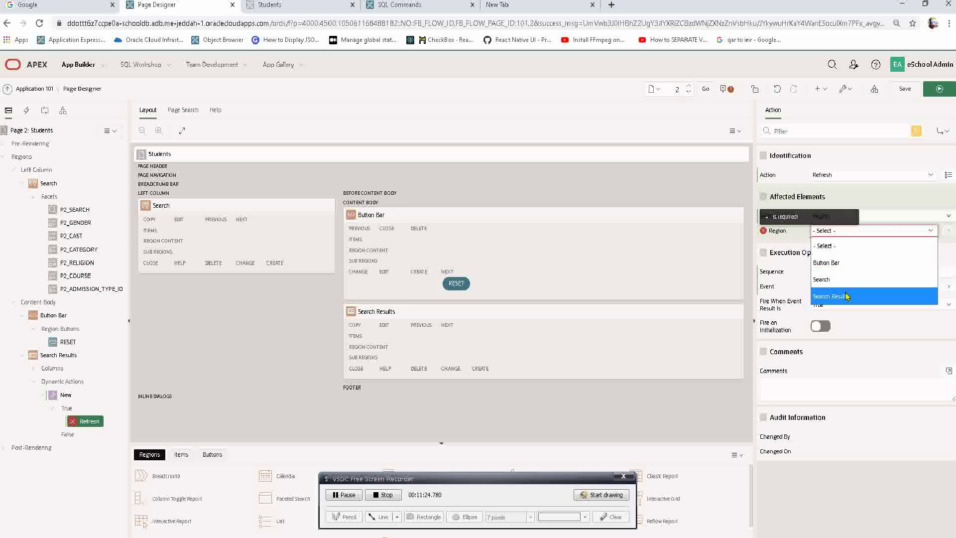
click(845, 293)
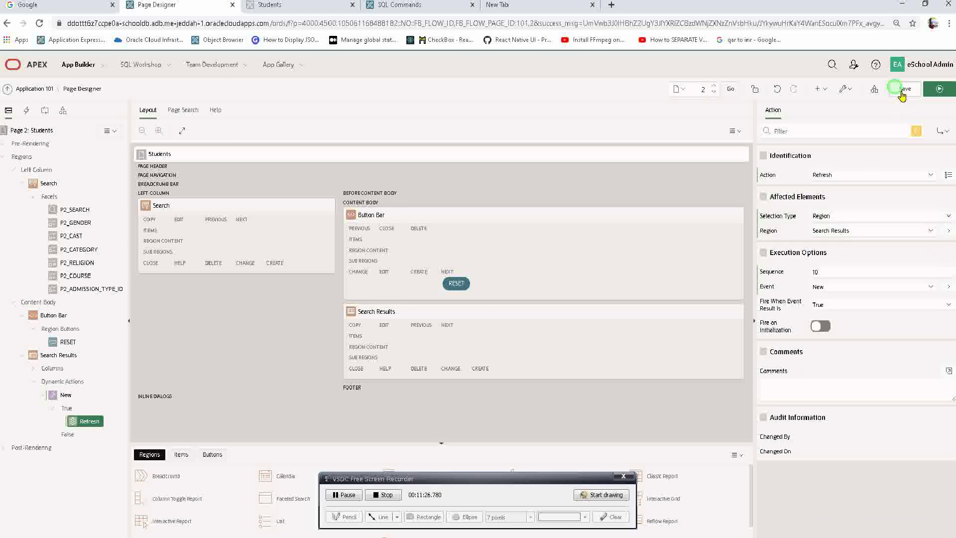
Save and run the Students page, enter New Student as the third row's Studnet Name and apply the changes
click(939, 88)
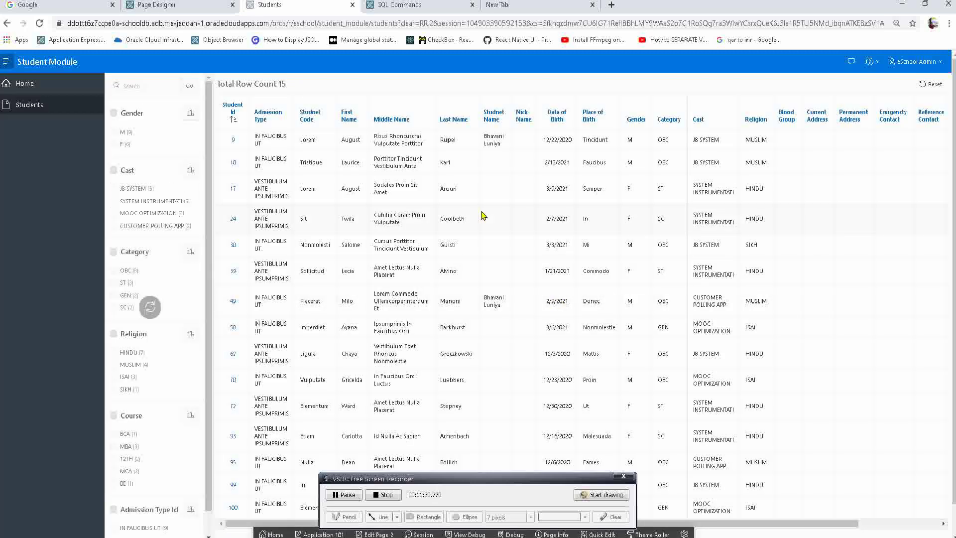
click(231, 191)
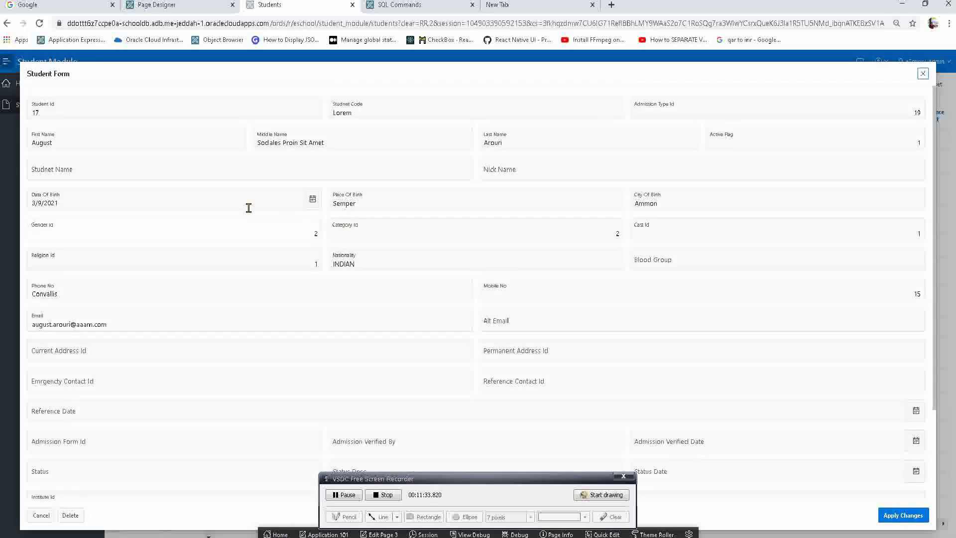
click(166, 168)
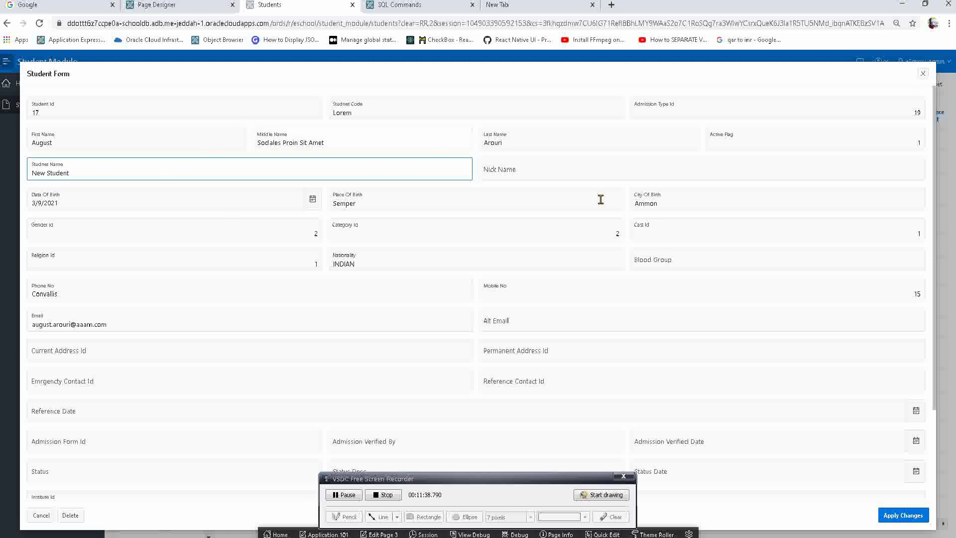
click(890, 519)
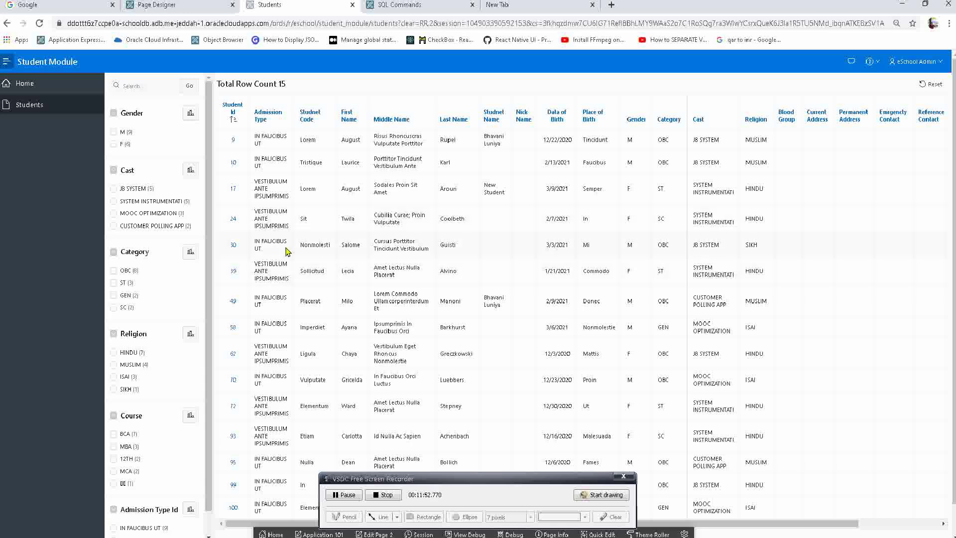
Open the fifth row's student form and use Quick Edit on the Student Id field to reach its definition in Page Designer
click(234, 244)
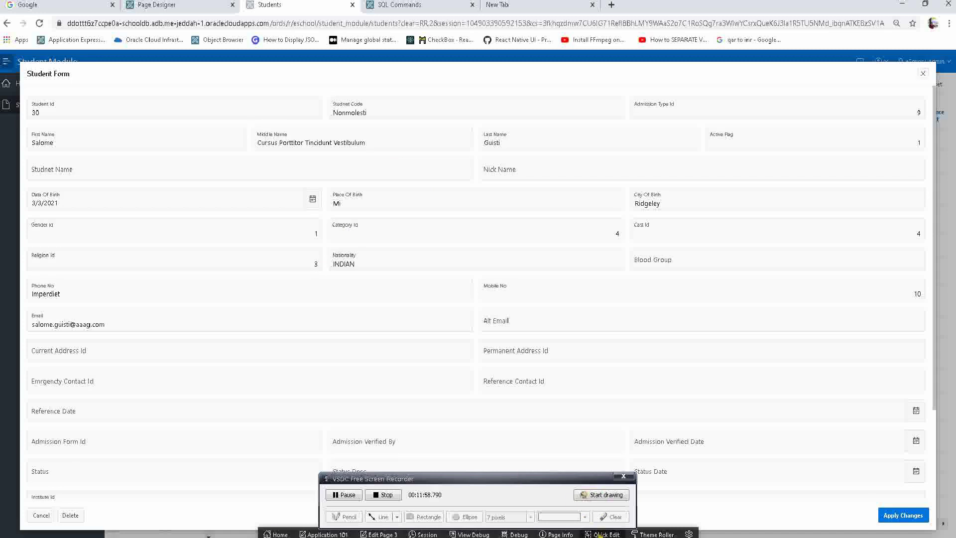
click(601, 534)
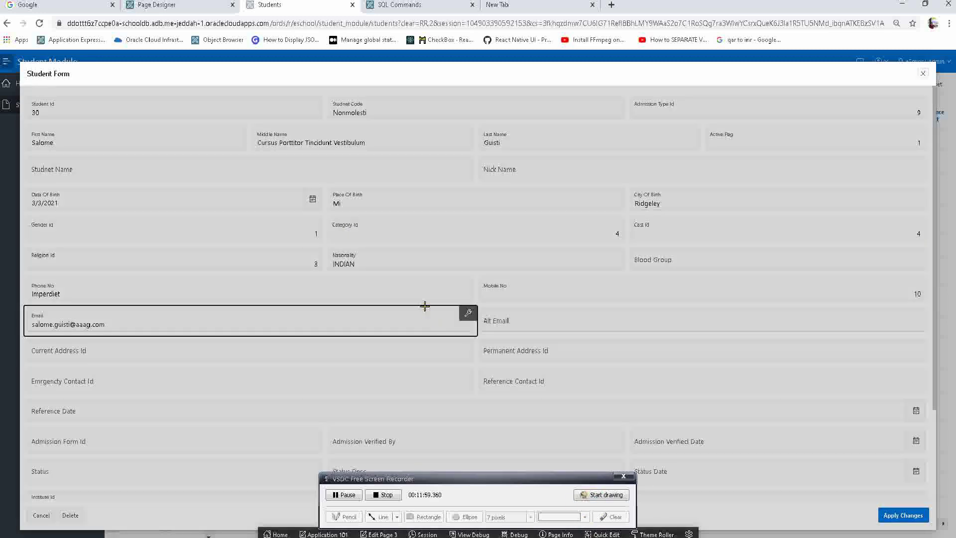
click(168, 111)
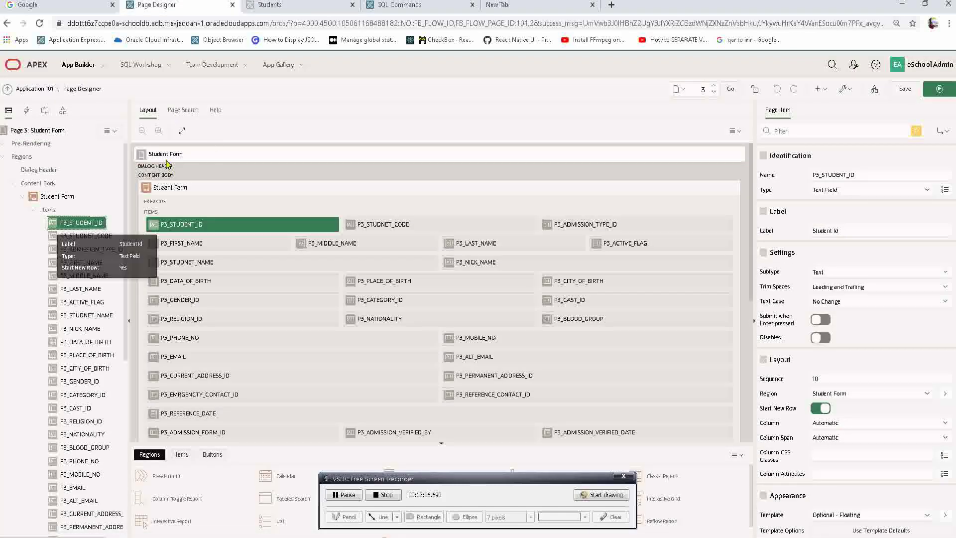
Add a sub region under the Student Form region on page 3 and title it Audit Details
click(65, 196)
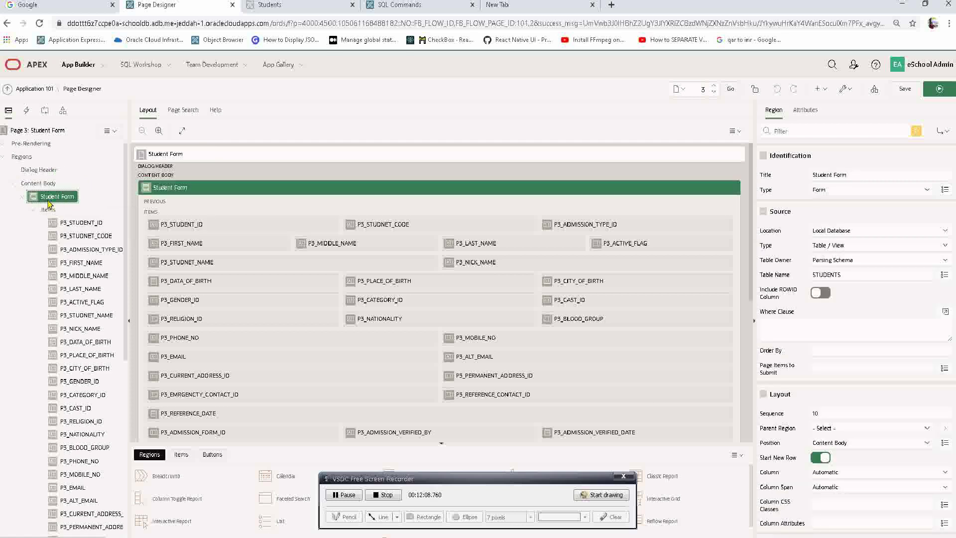
right_click(51, 201)
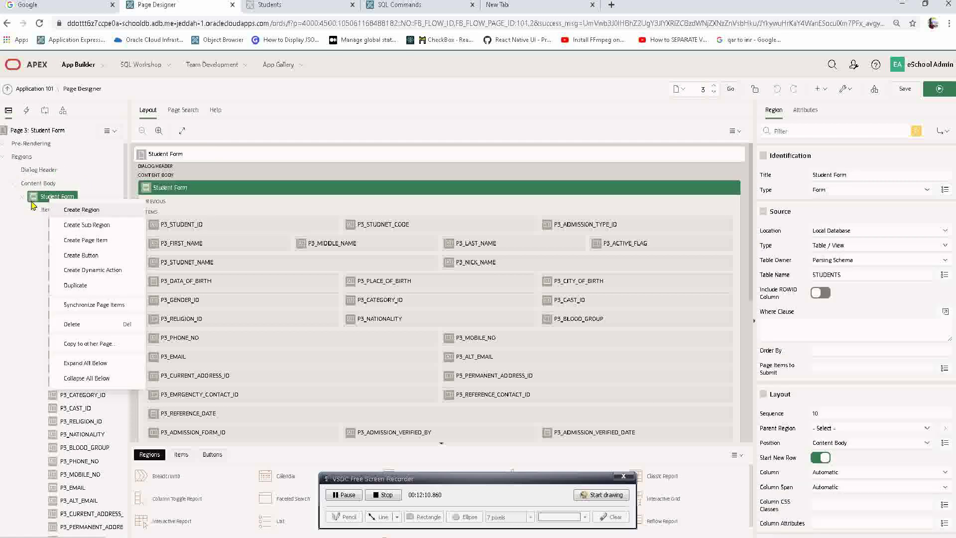
click(38, 198)
right_click(38, 198)
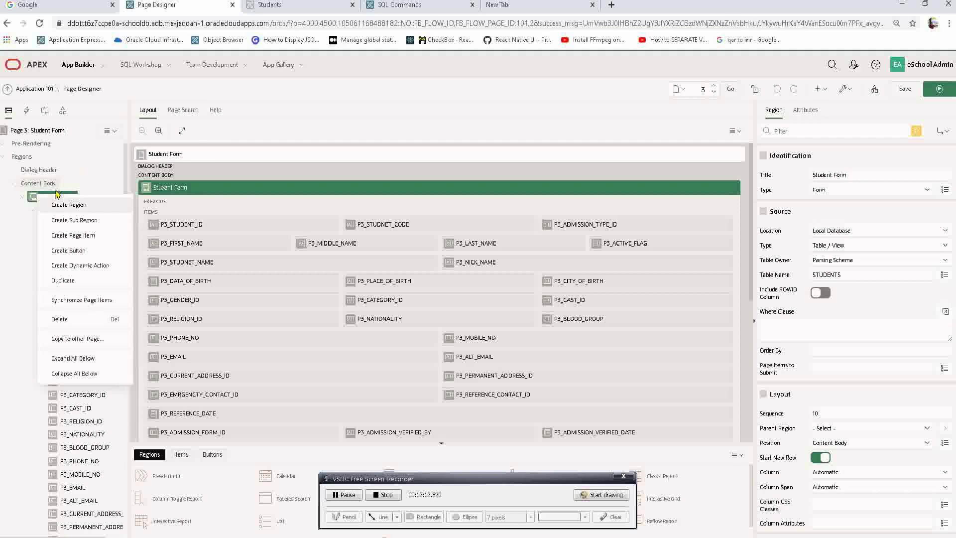
click(92, 222)
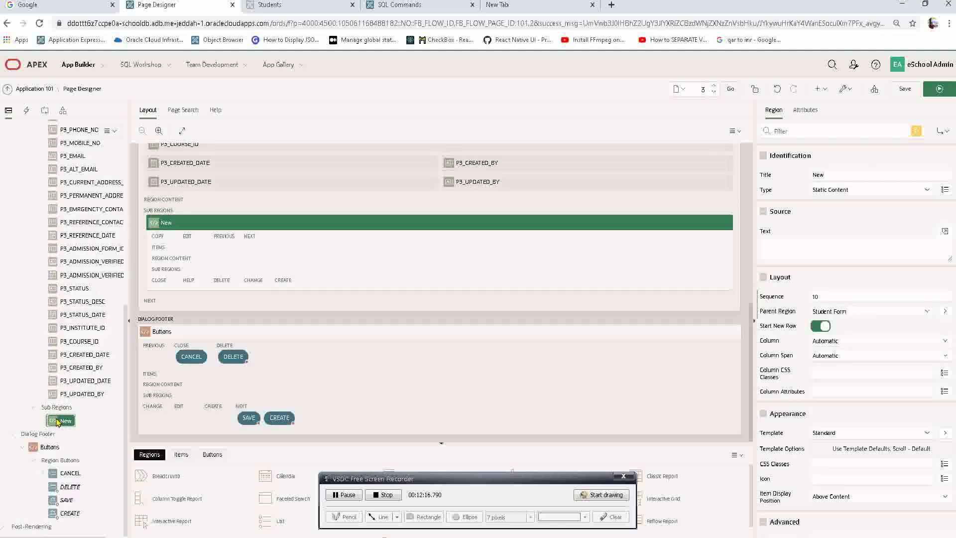
double_click(826, 173)
text(Audit Deta)
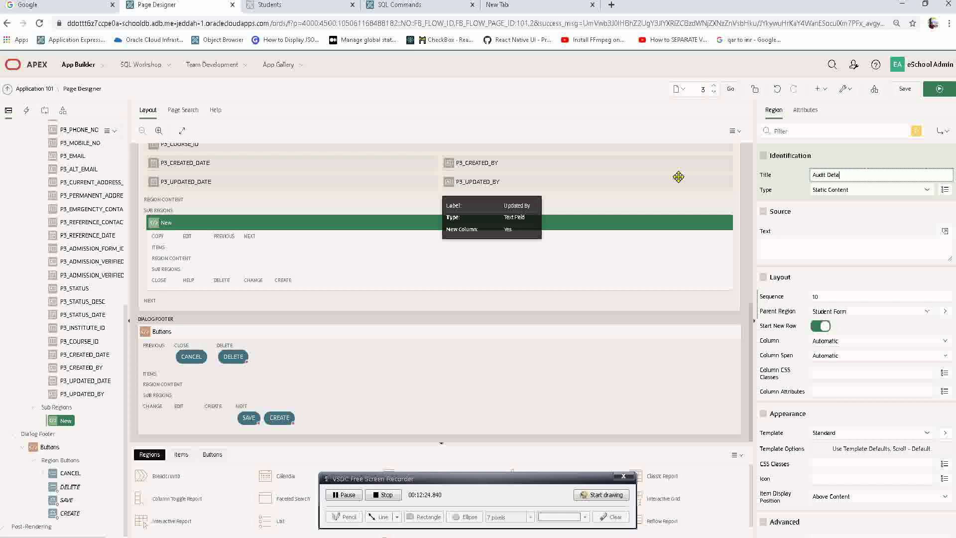
text(ils)
key(Tab)
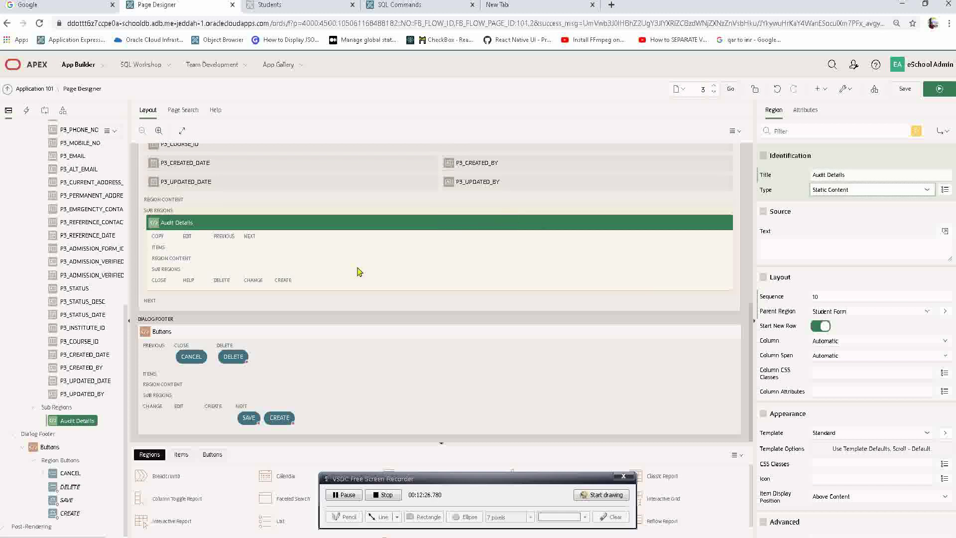
Move the created and updated date/by items into Audit Details, set that region's template to Collapsible and save the page
drag(87, 395, 74, 424)
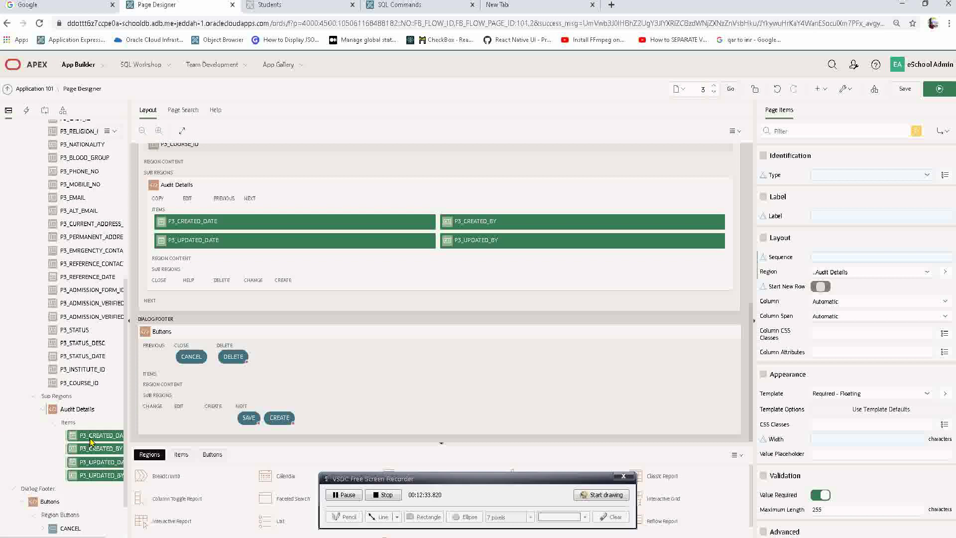
click(75, 408)
scroll(875, 310, down, 3)
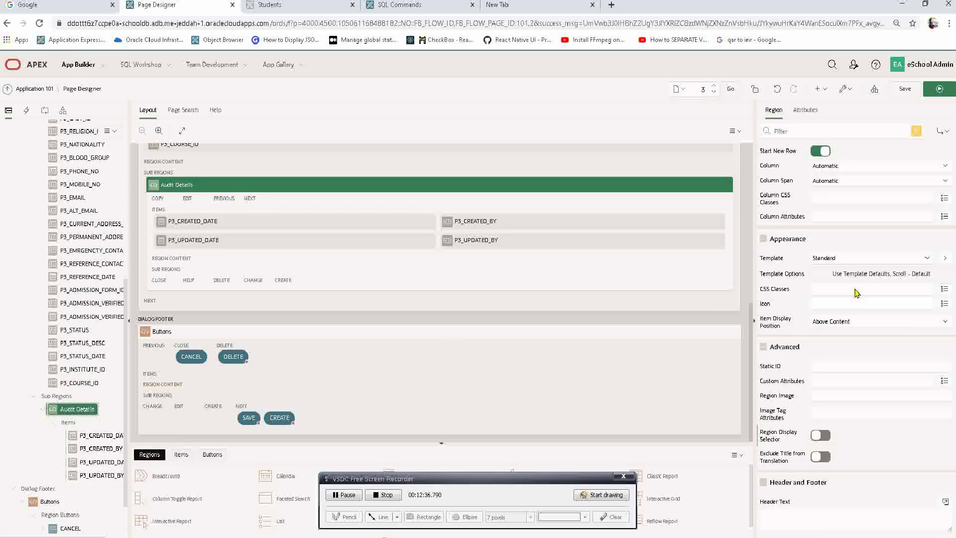
click(849, 258)
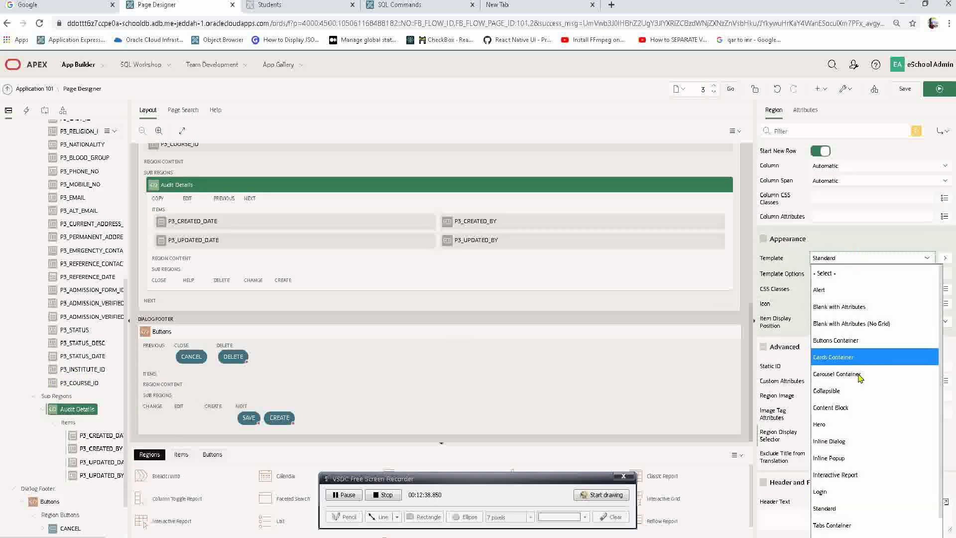
click(848, 394)
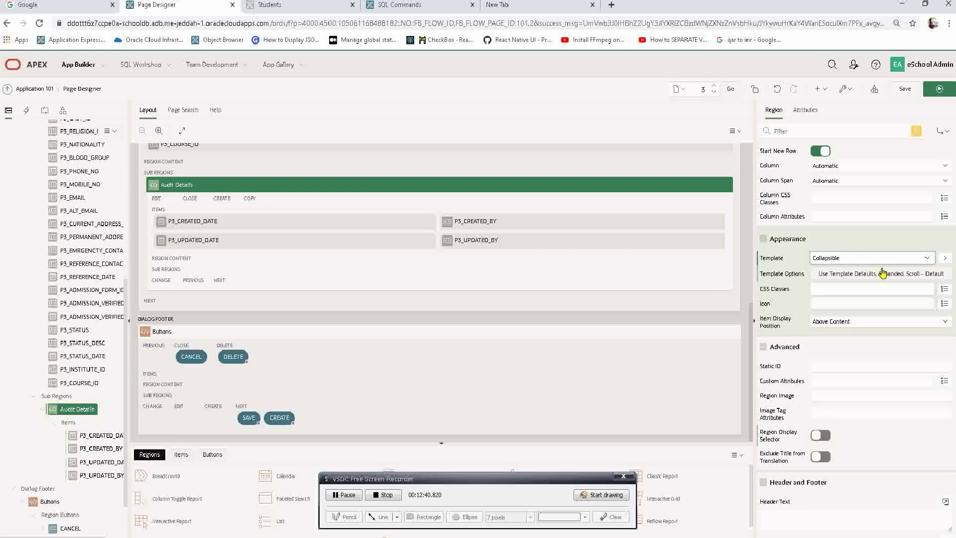
click(900, 89)
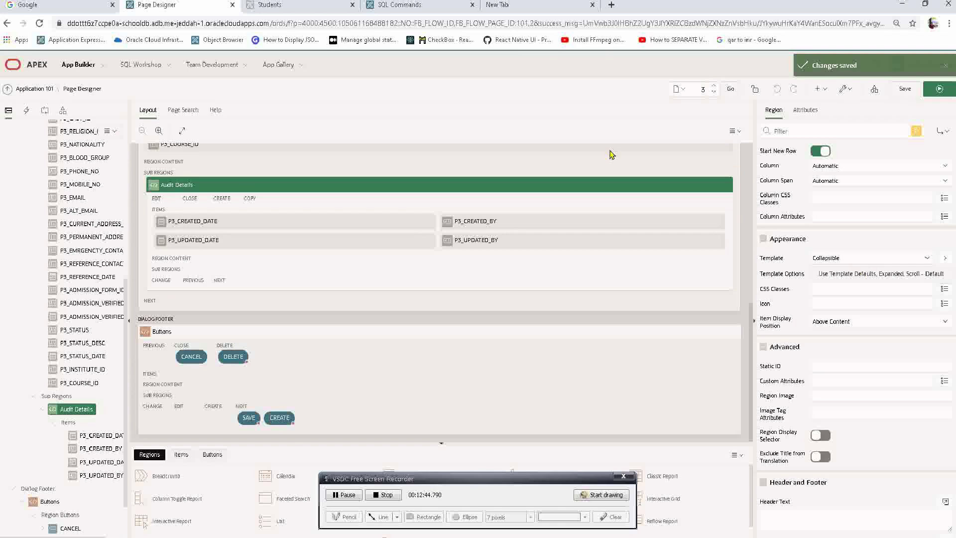
Close and reopen the fifth row's student form from the report, and collapse its Audit Details section
click(269, 5)
click(345, 232)
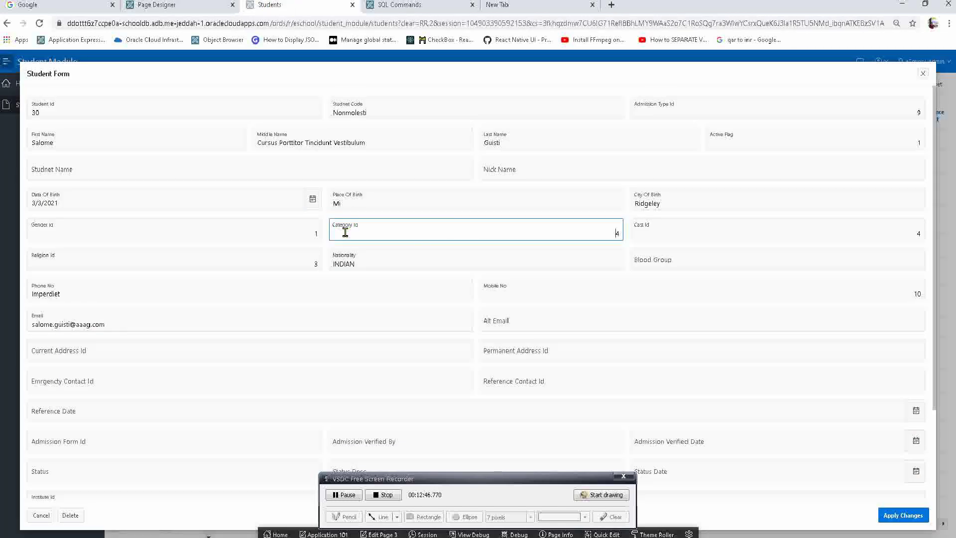
key(Escape)
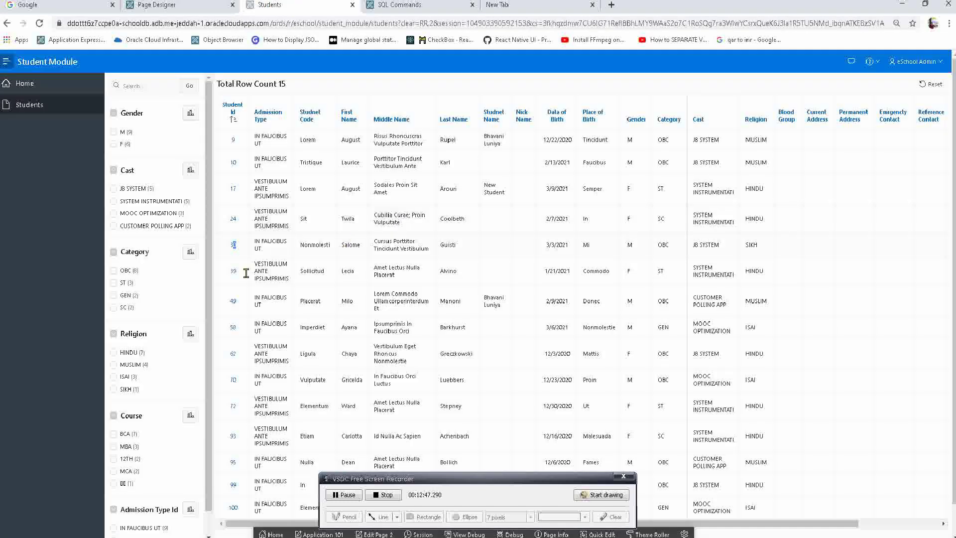
click(234, 246)
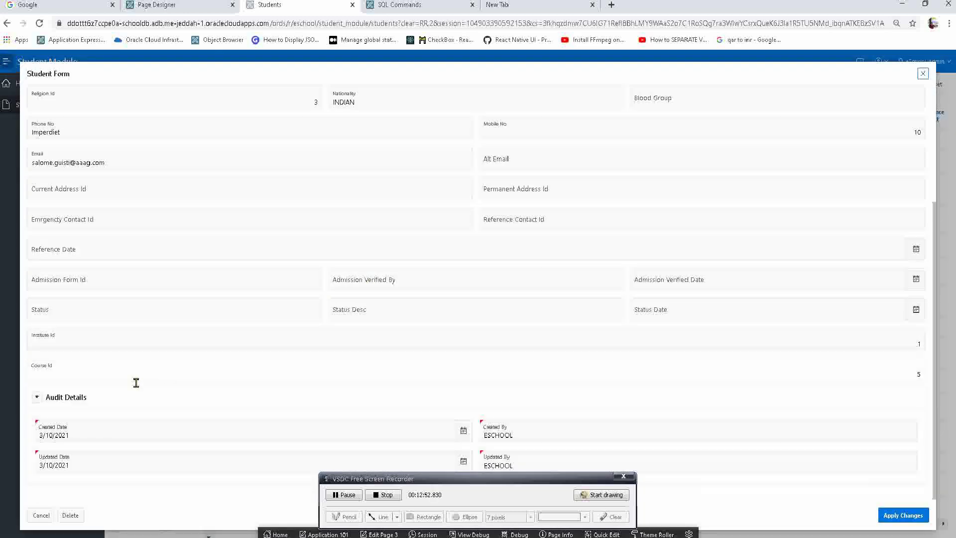
click(36, 396)
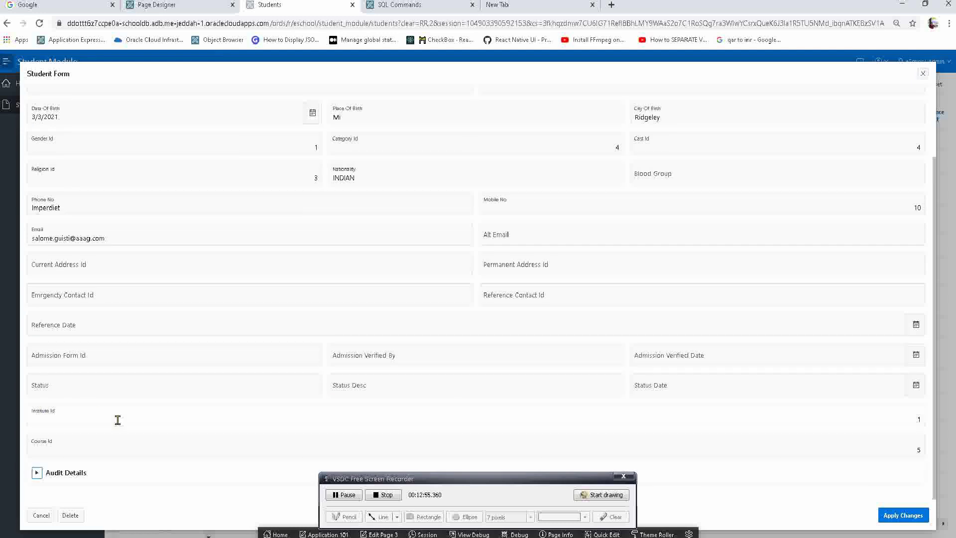
Add collapsible sub regions titled Personal Details, Address Details and Admission Details under the Student Form region, collapsed by default
triple_click(68, 472)
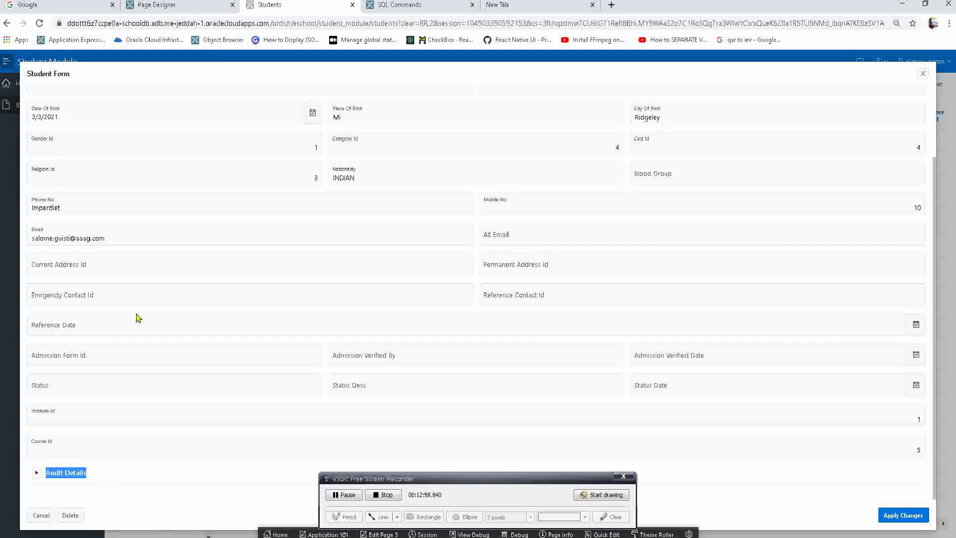
scroll(149, 269, up, 5)
click(181, 6)
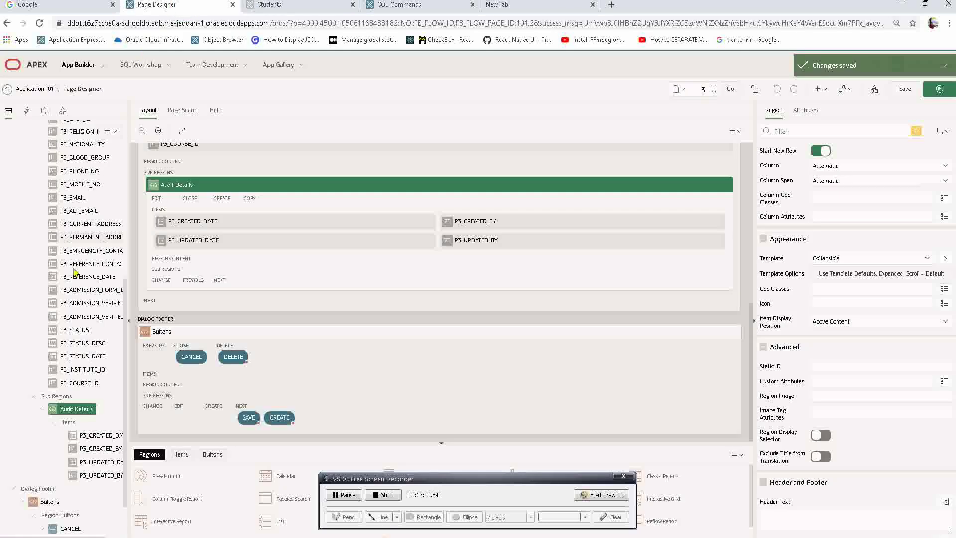
scroll(75, 328, up, 6)
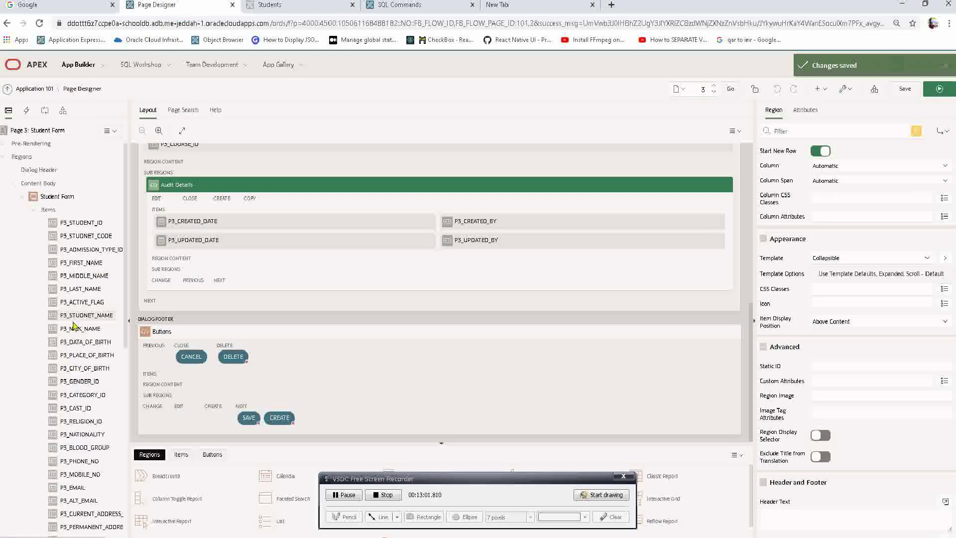
right_click(54, 198)
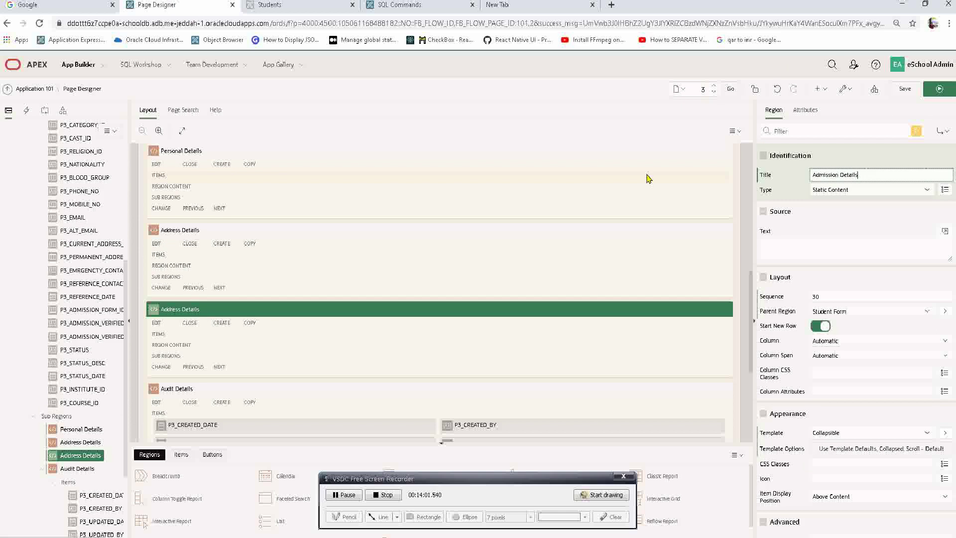
key(Tab)
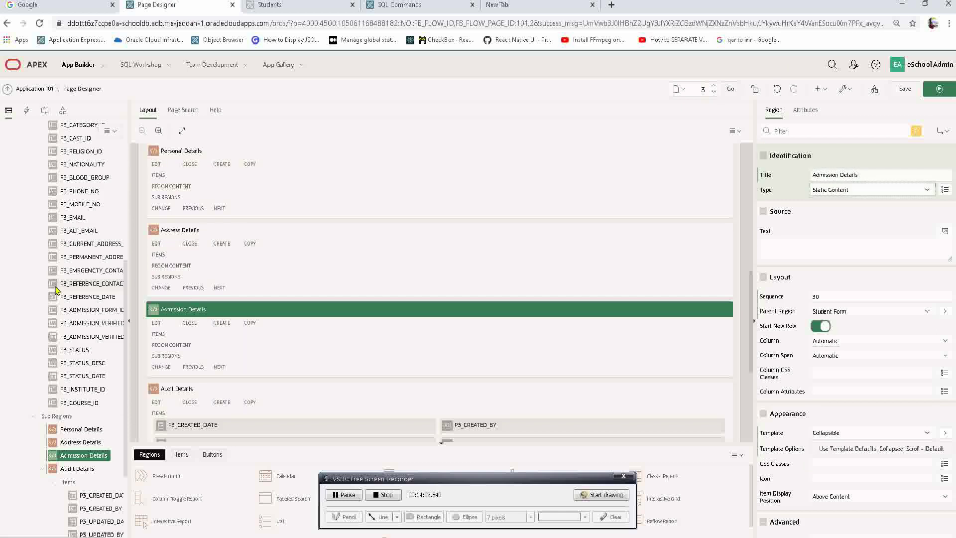
Duplicate the Admission Details region, title the copy Contact Details and place it directly after Personal Details
click(79, 455)
right_click(80, 455)
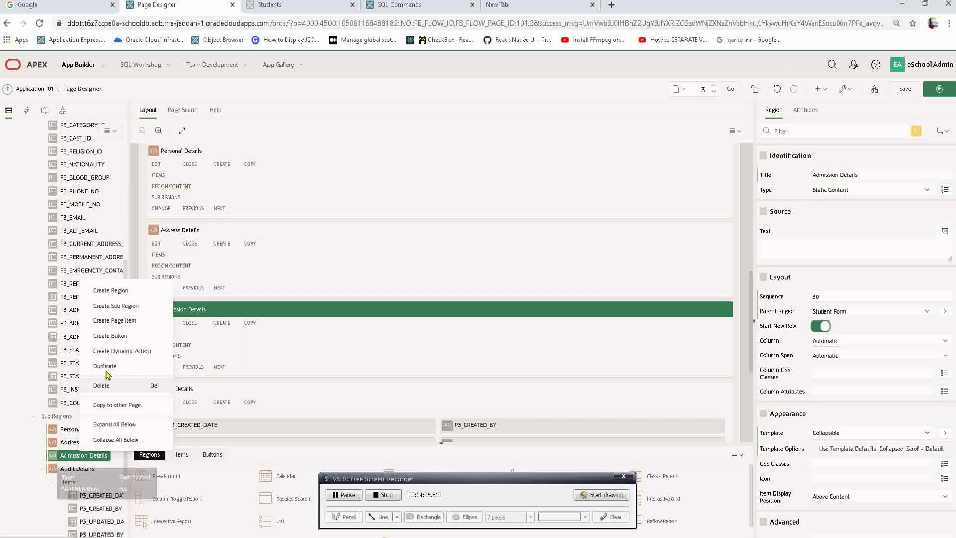
click(102, 367)
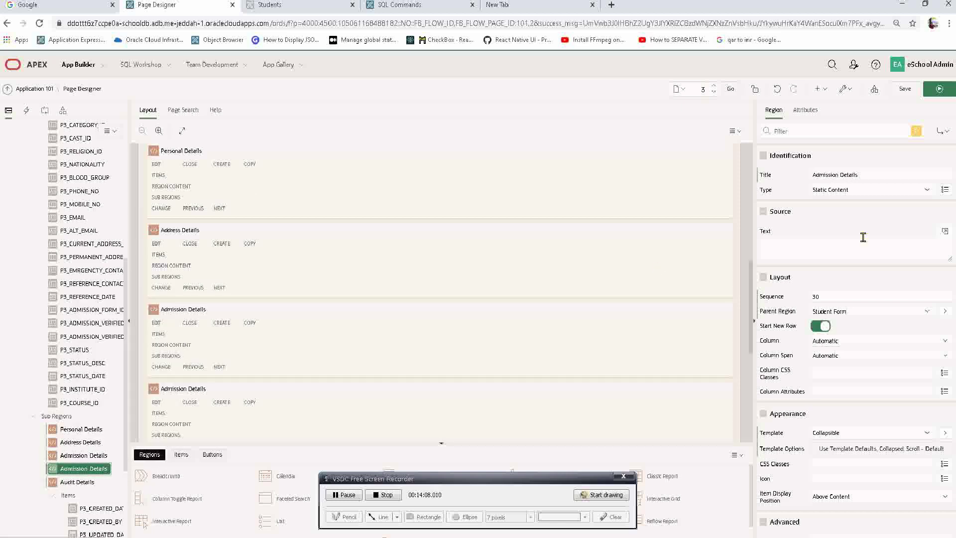
triple_click(871, 173)
text(C)
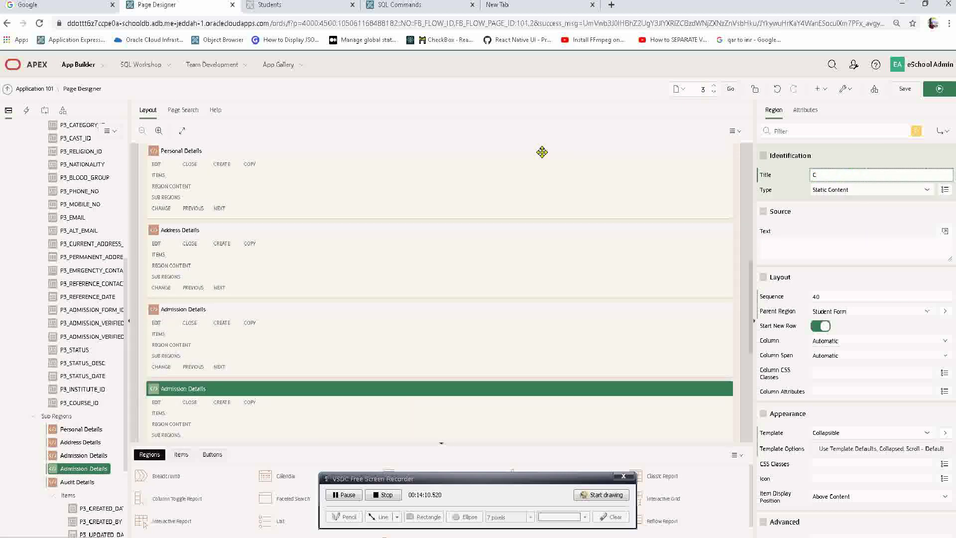
text(ontact)
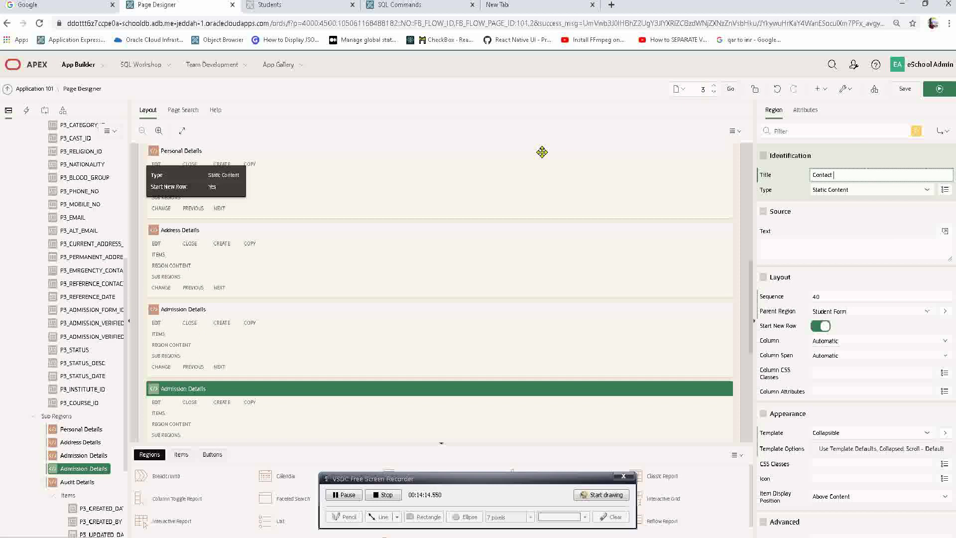
text( Details)
key(Tab)
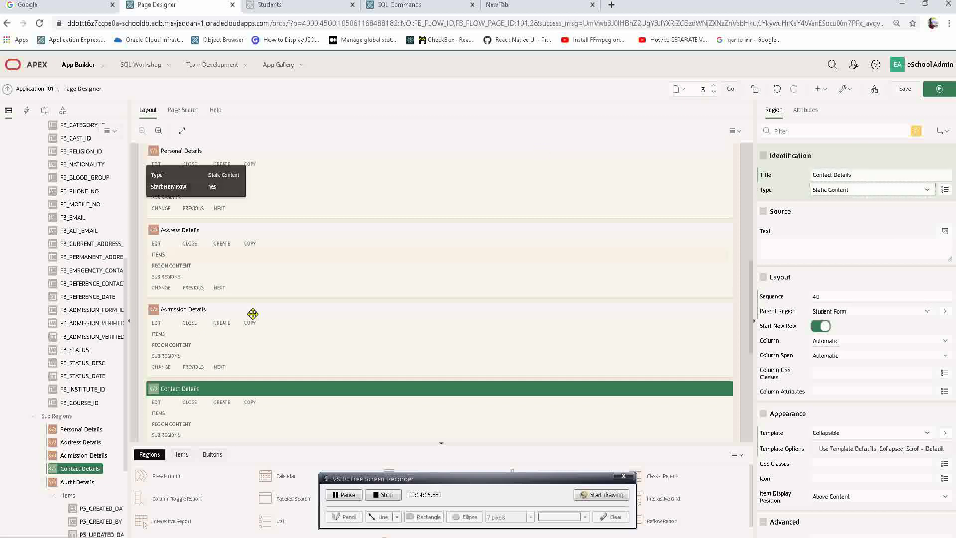
drag(64, 472, 66, 438)
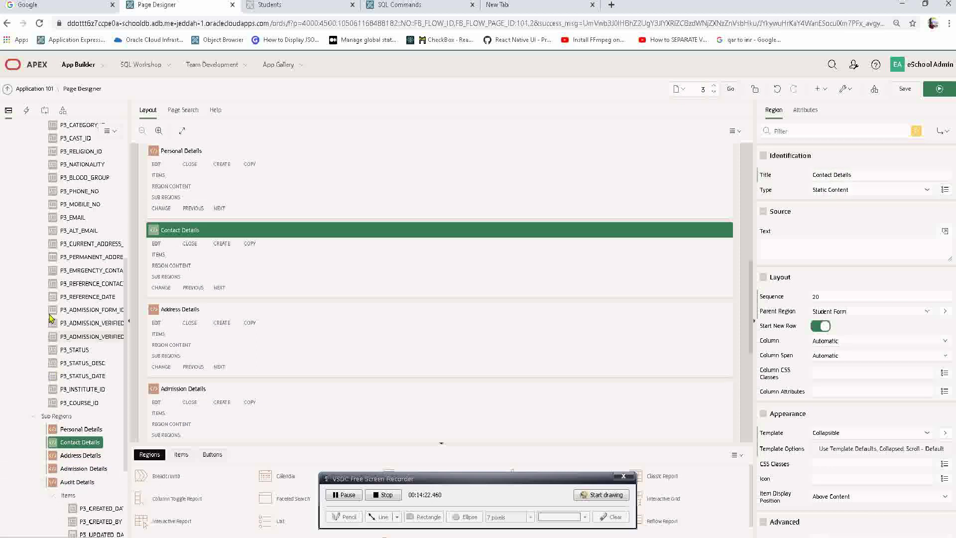
Move the P3_ACTIVE_FLAG item directly after P3_ADMISSION_TYPE_ID, ahead of P3_FIRST_NAME
scroll(64, 228, up, 3)
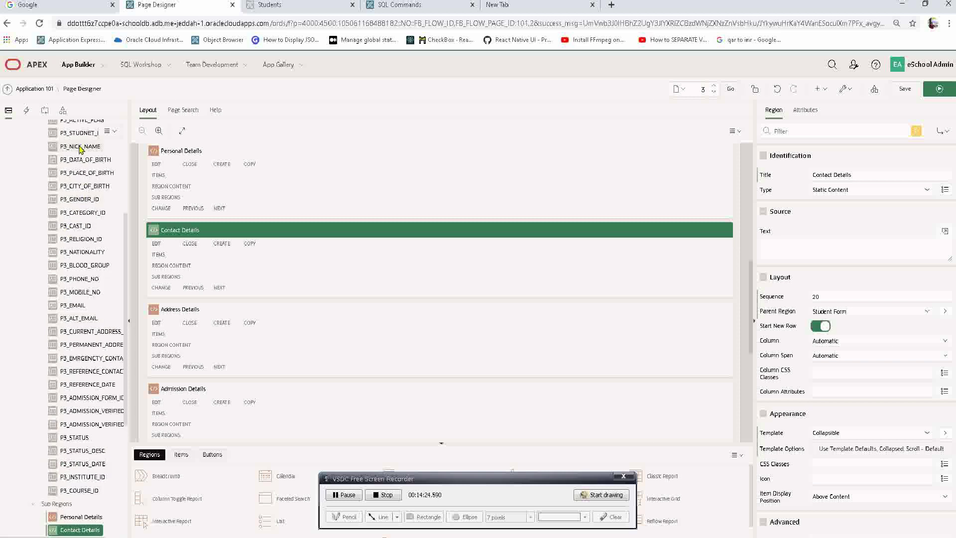
scroll(80, 148, up, 6)
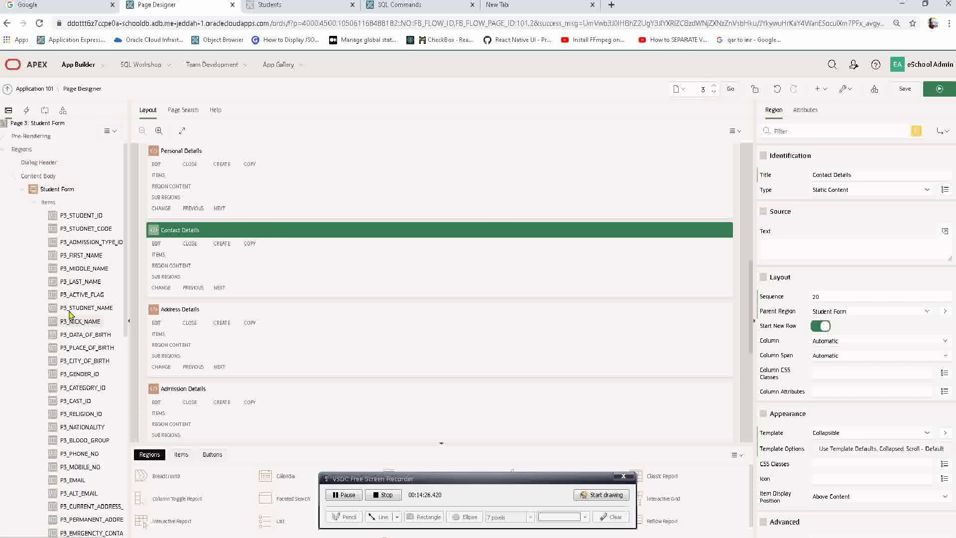
click(79, 229)
click(83, 241)
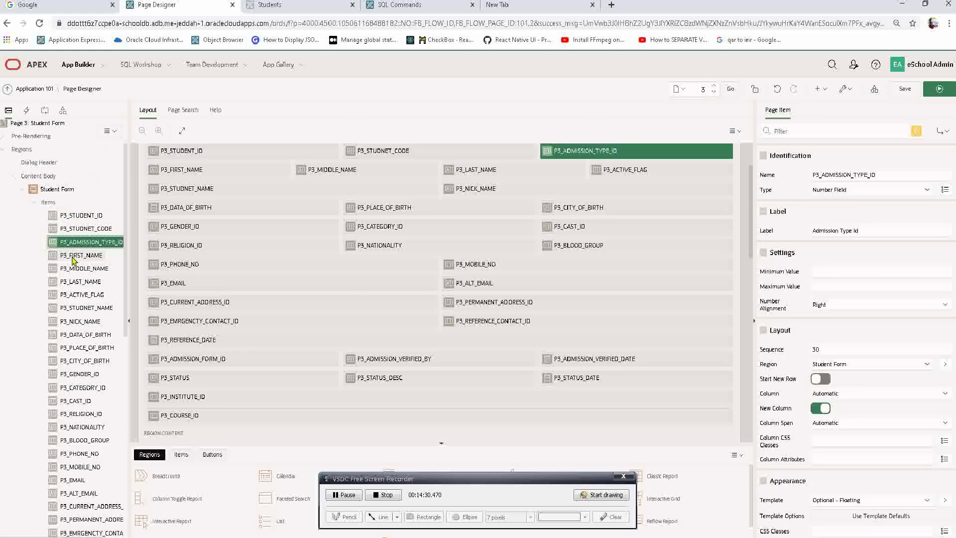
click(73, 255)
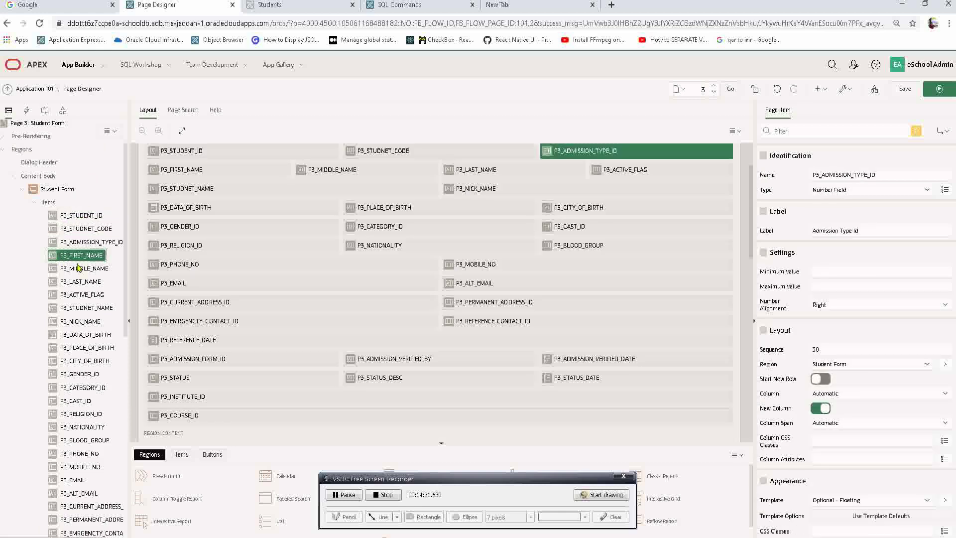
click(79, 296)
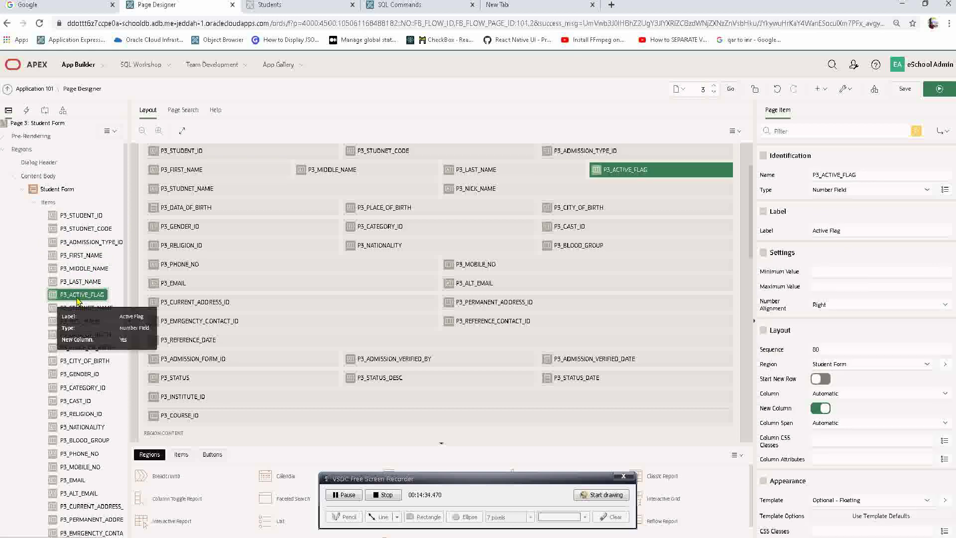
drag(77, 299, 74, 262)
Move the items from P3_FIRST_NAME through P3_BLOOD_GROUP into the Personal Details sub region
click(79, 268)
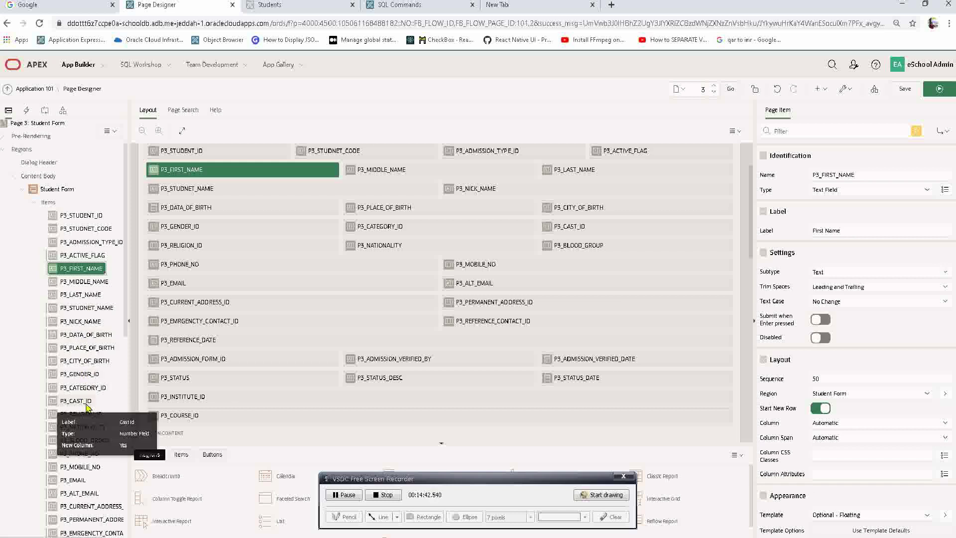
shift+click(79, 348)
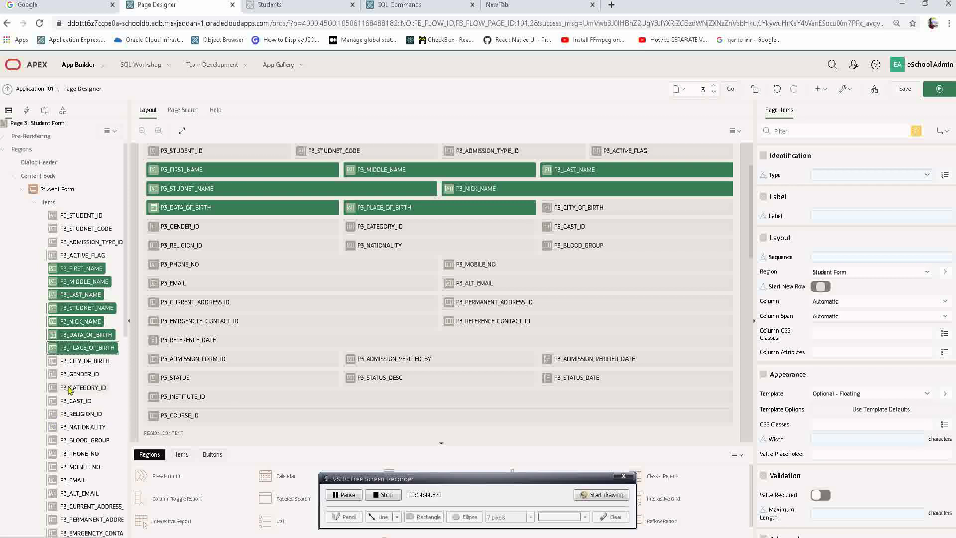
shift+click(84, 361)
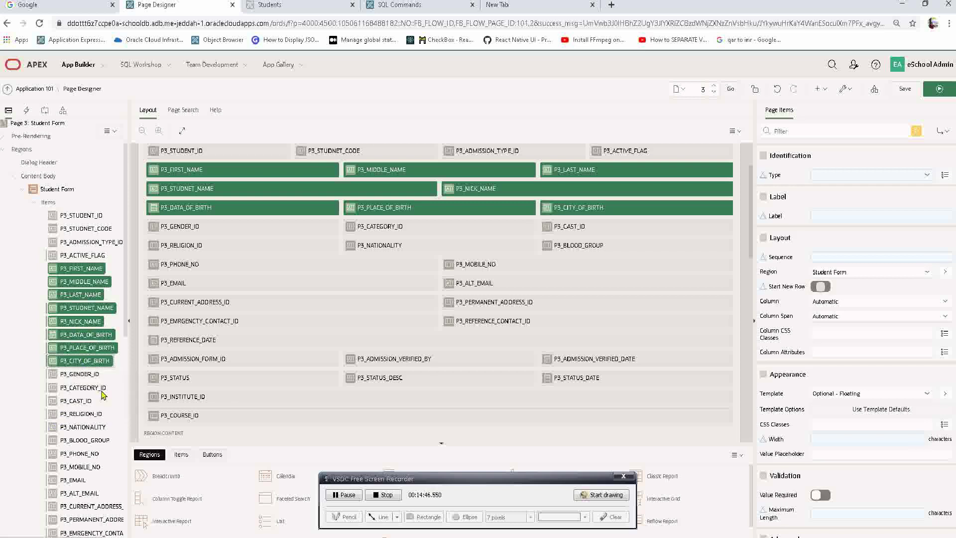
shift+click(87, 440)
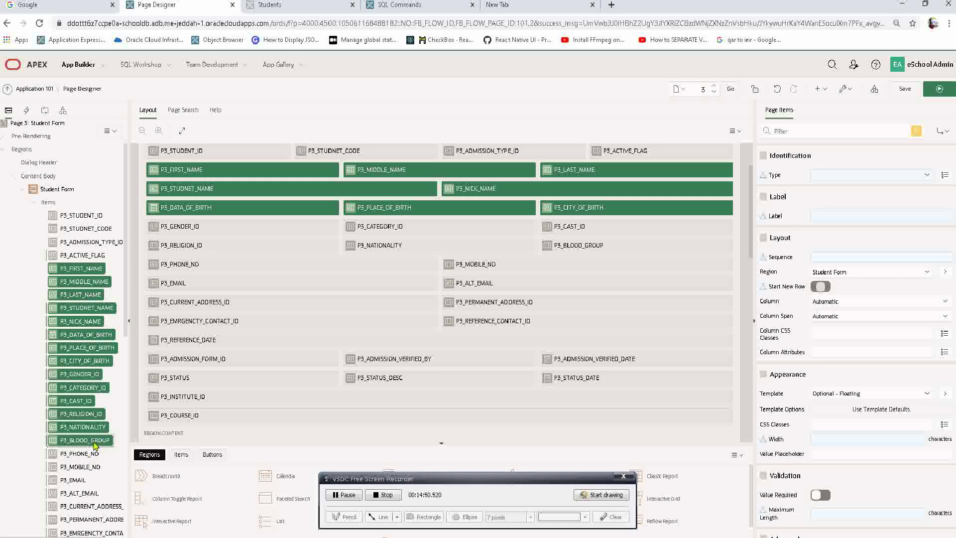
scroll(79, 418, down, 5)
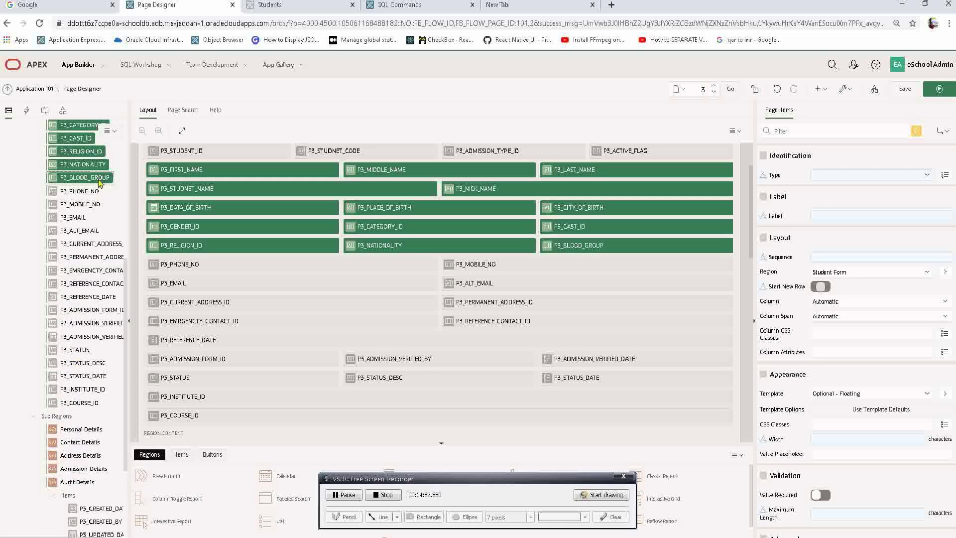
drag(99, 182, 85, 514)
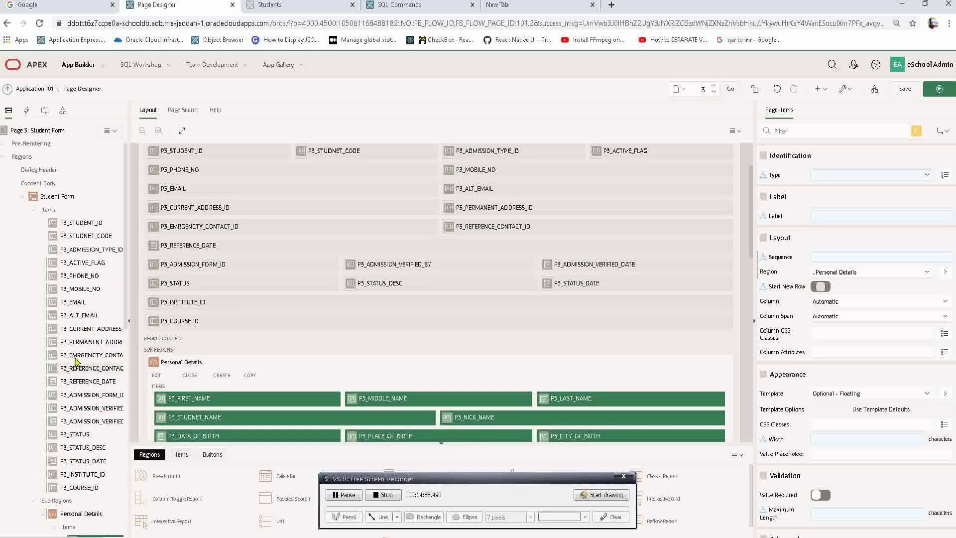
Move the phone, mobile, email and alternate email items into the Contact Details sub region, and collapse the filled regions in the tree
click(85, 279)
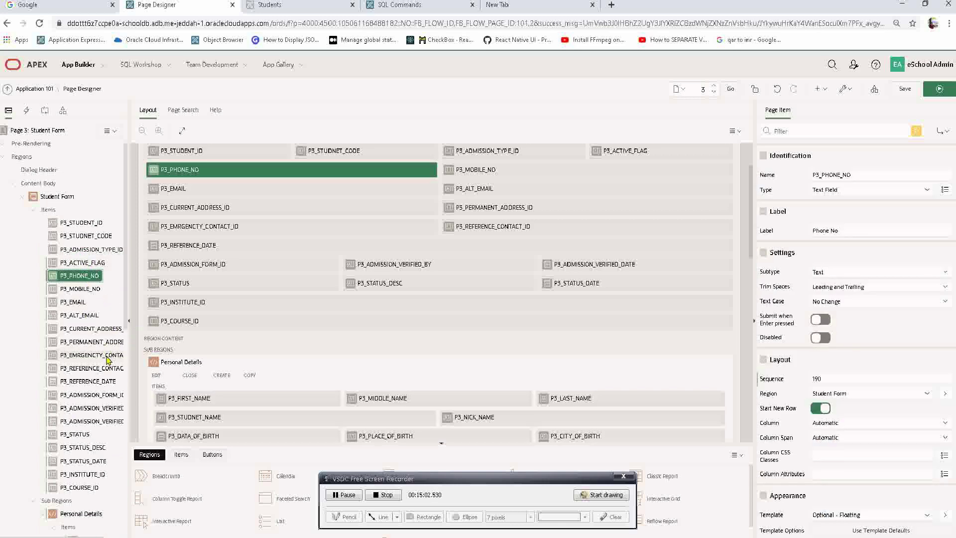
shift+click(83, 315)
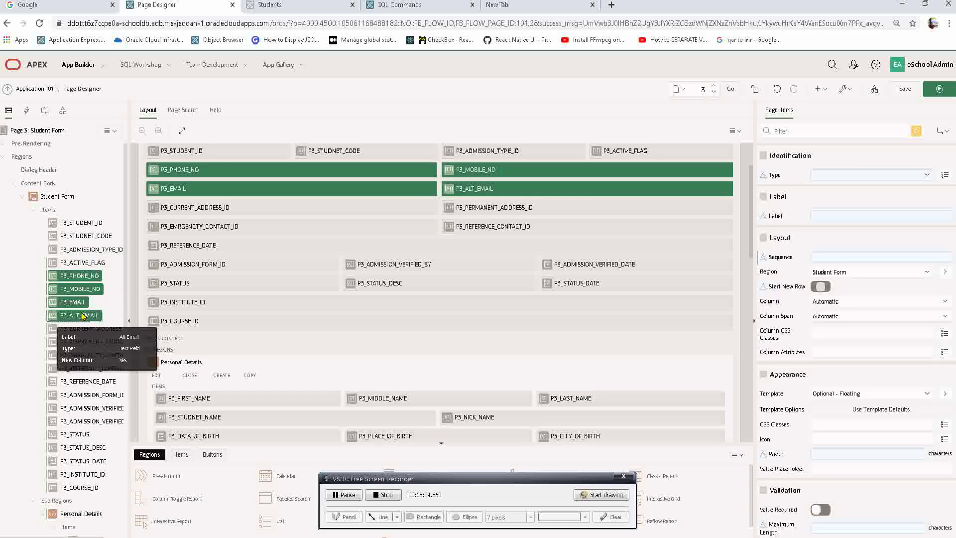
scroll(82, 315, down, 2)
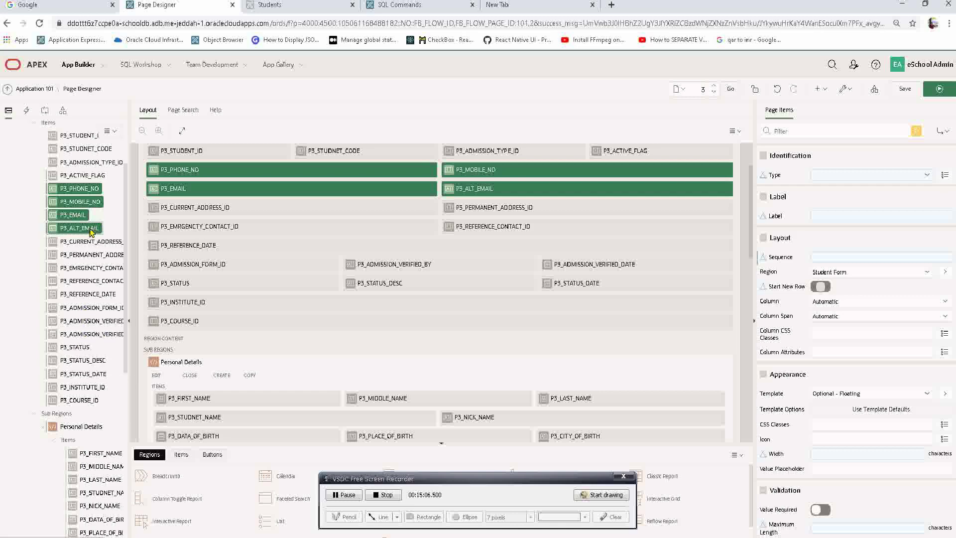
drag(92, 232, 88, 512)
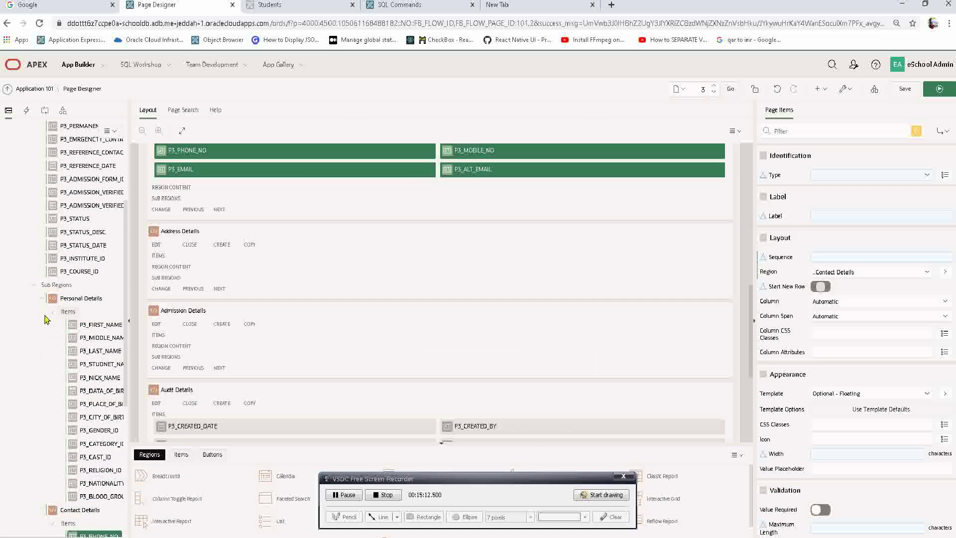
click(42, 299)
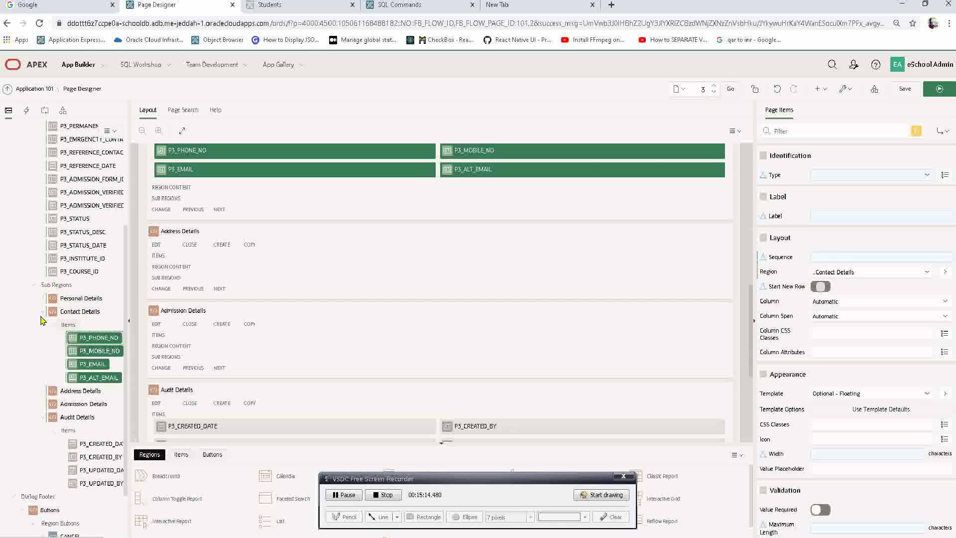
click(42, 311)
Move the items from P3_REFERENCE_CONTACT_ID through P3_ADMISSION_VERIFIED_DATE into the Admission Details sub region
scroll(86, 256, up, 2)
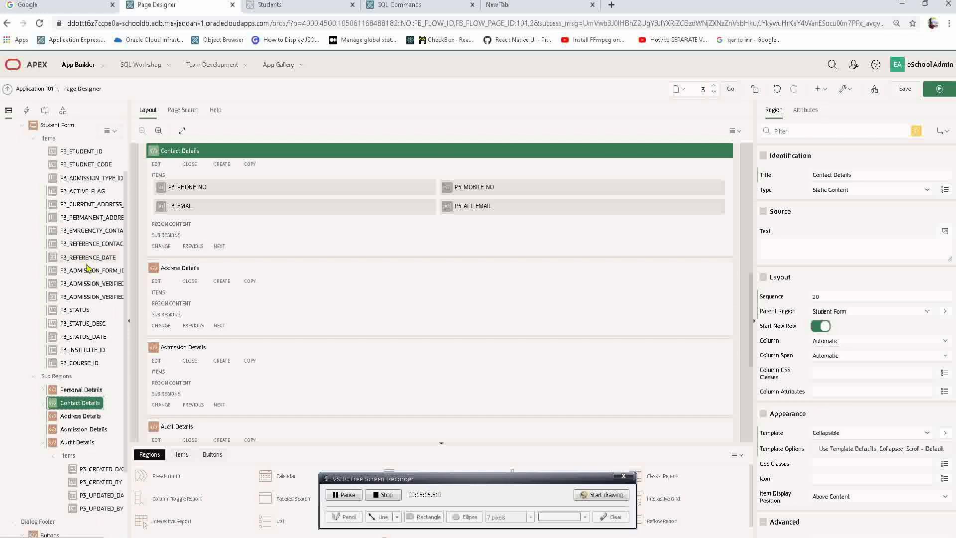
click(88, 297)
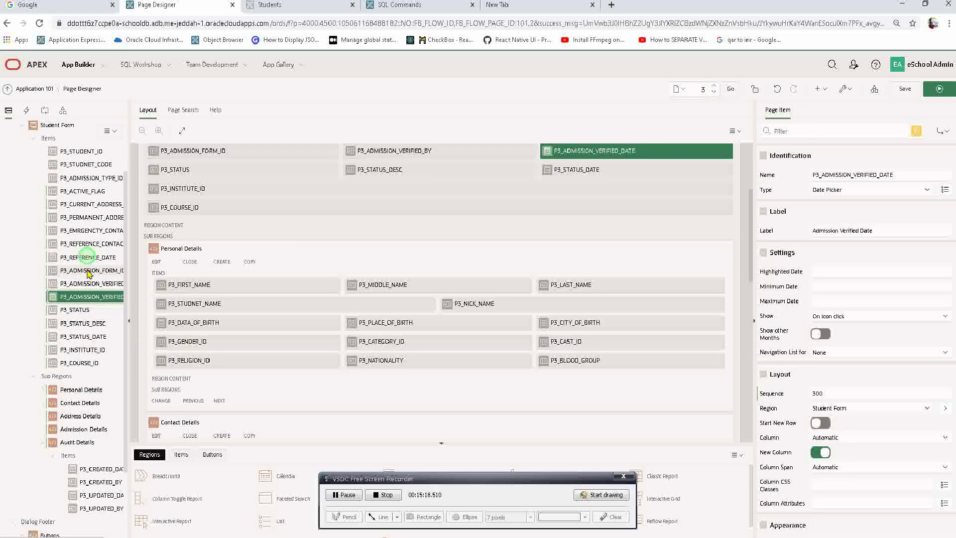
shift+click(87, 271)
shift+click(90, 257)
shift+click(90, 245)
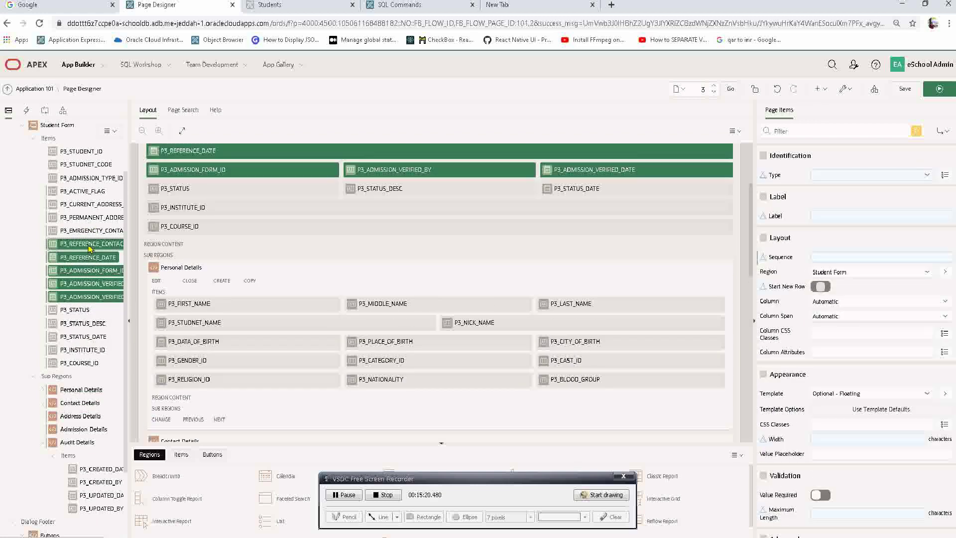
drag(84, 261, 89, 398)
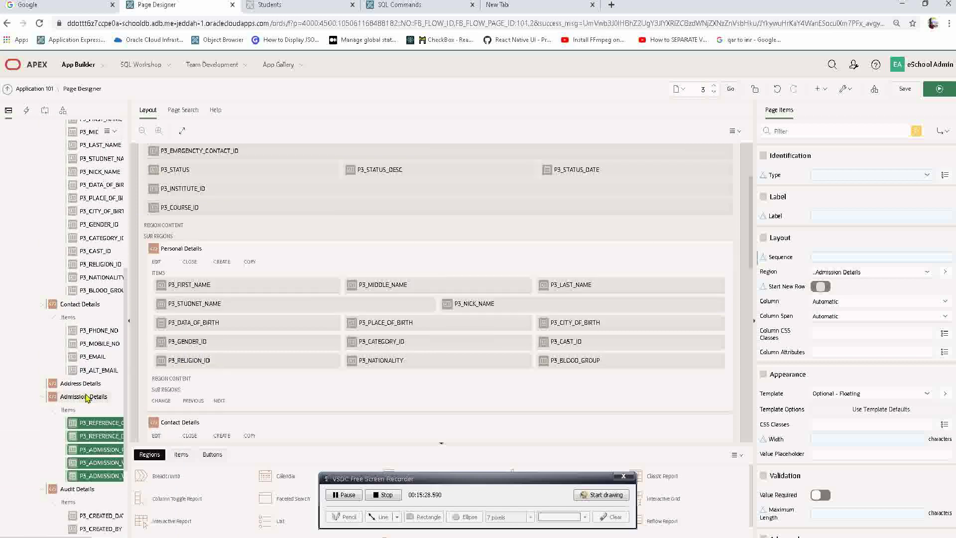
Collapse the Admission Details, Contact Details and Personal Details sub regions in the page's component tree
click(42, 397)
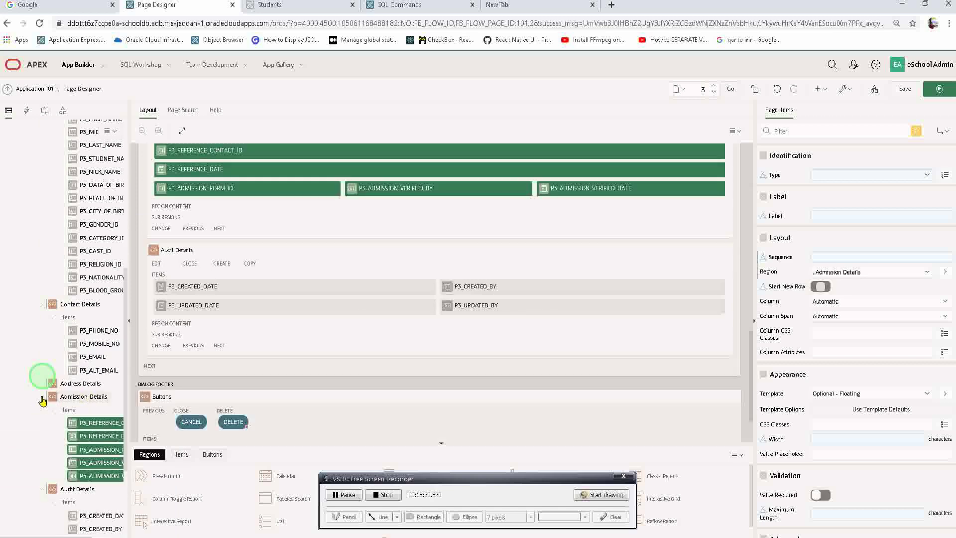
click(42, 307)
scroll(43, 307, up, 6)
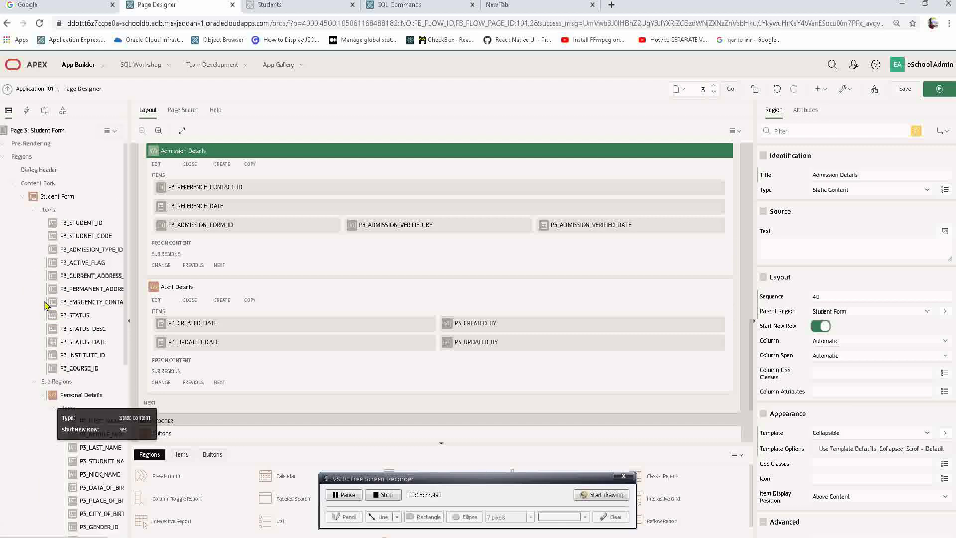
click(43, 396)
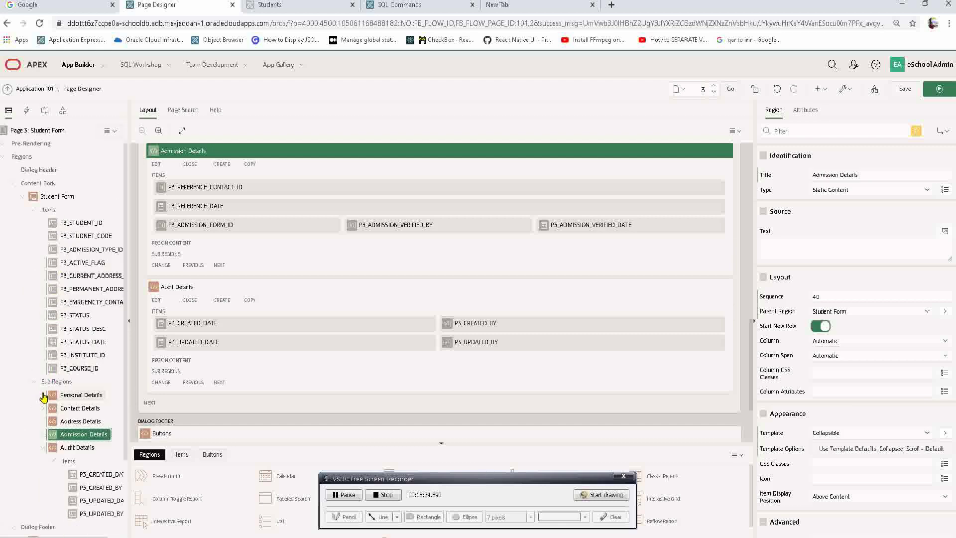
click(74, 355)
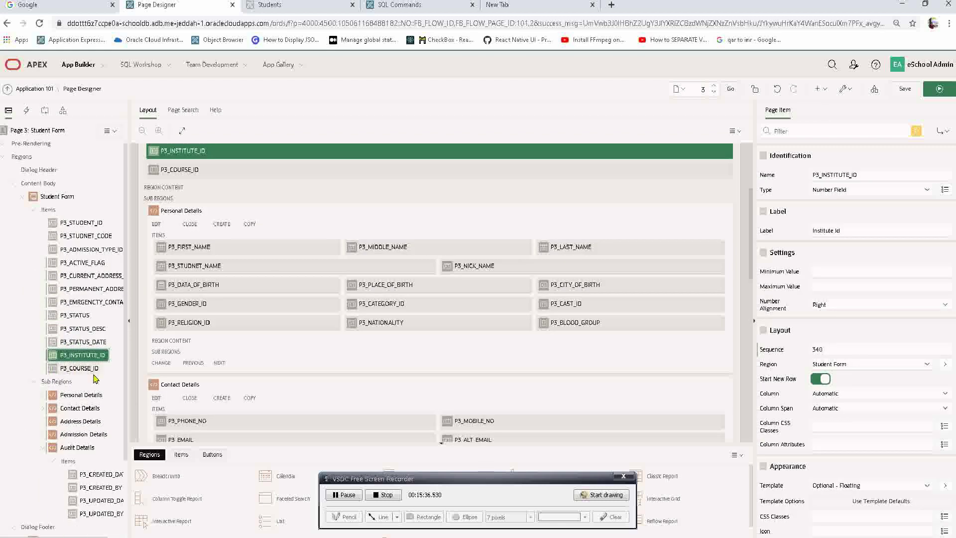
click(85, 369)
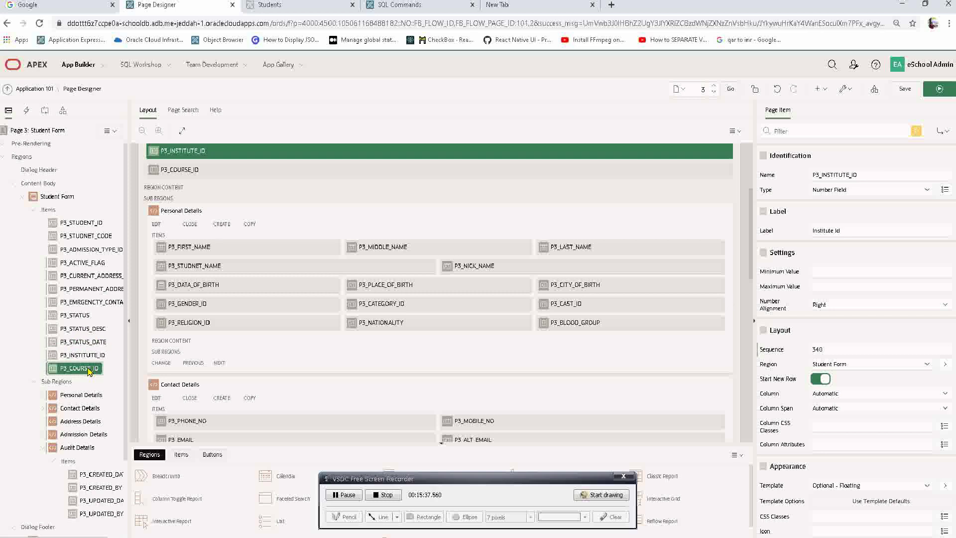
click(101, 343)
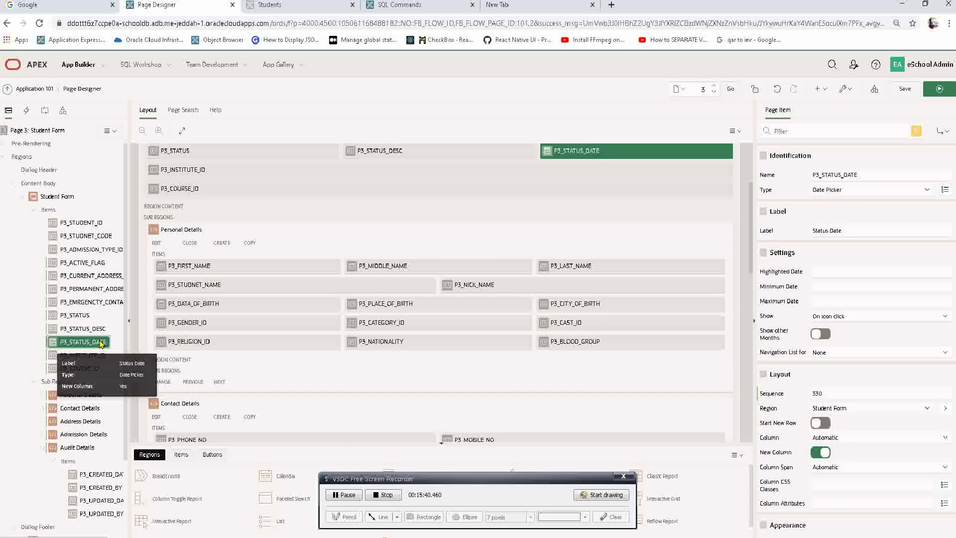
shift+click(88, 319)
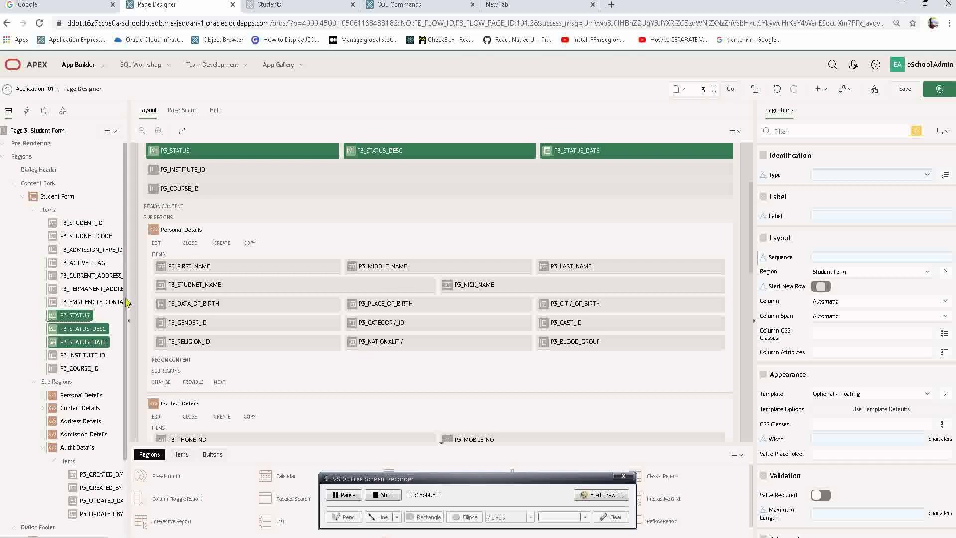
scroll(124, 319, down, 2)
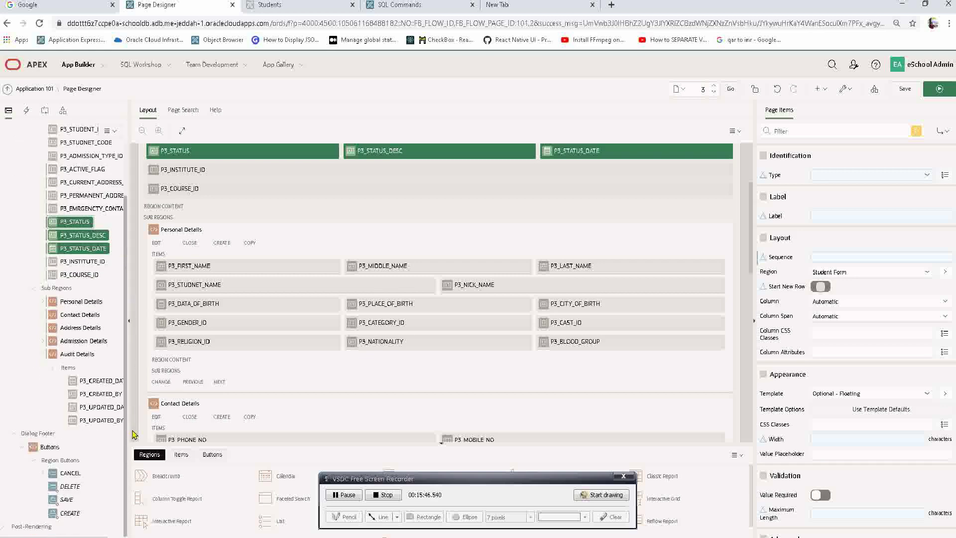
Move P3_EMRGENCTY_CONTACT_ID into the Contact Details sub region, placing it after P3_ALT_EMAIL
click(99, 210)
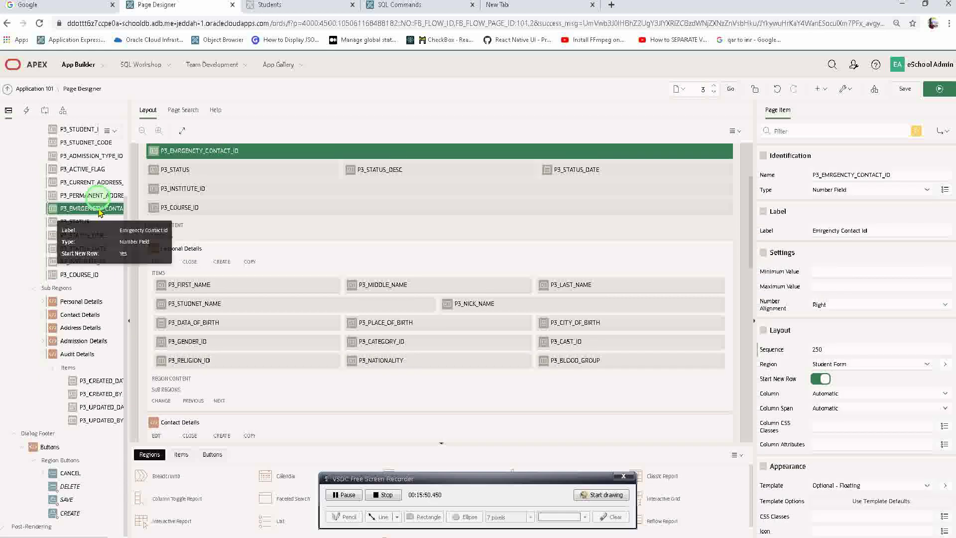
drag(99, 212, 70, 312)
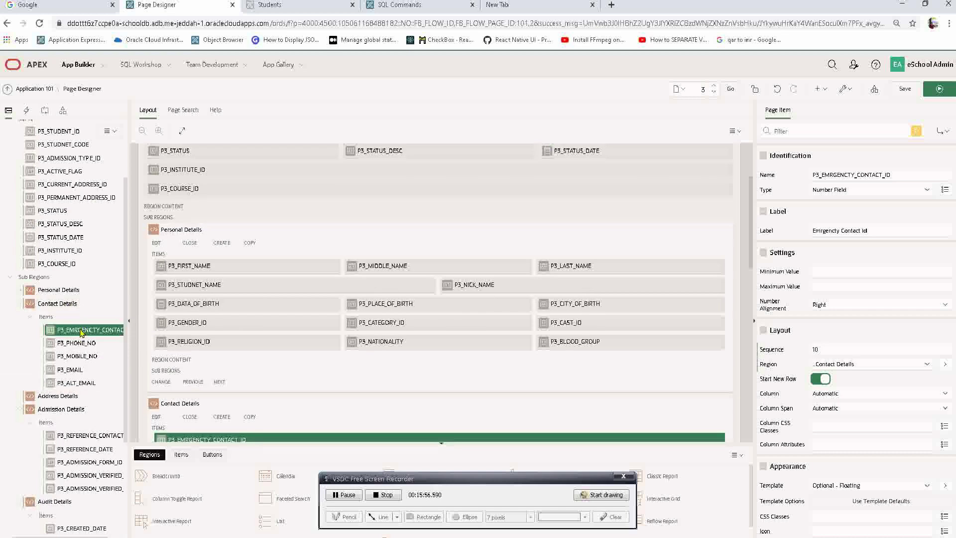
drag(76, 346, 73, 385)
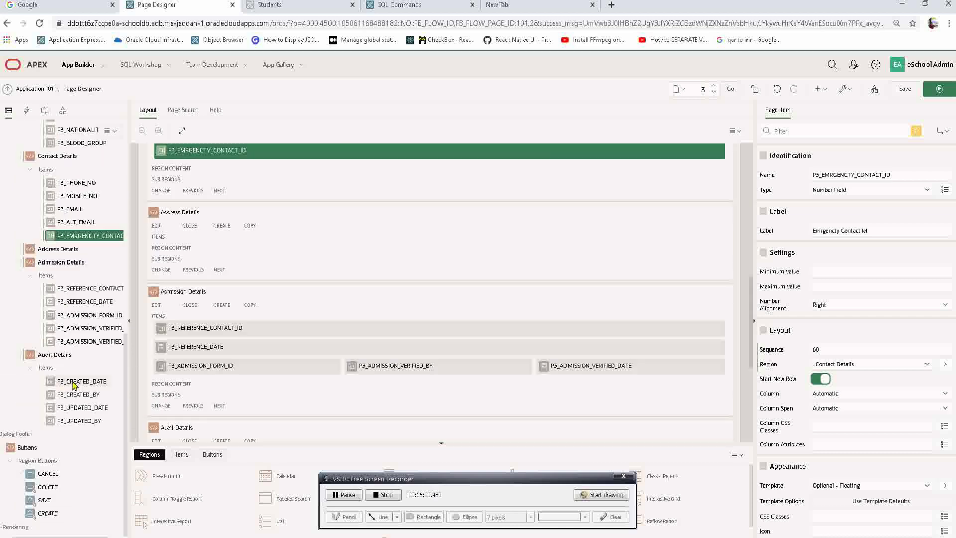
Move P3_COURSE_ID into the Admission Details sub region, ahead of P3_REFERENCE_CONTACT_ID
scroll(59, 318, up, 5)
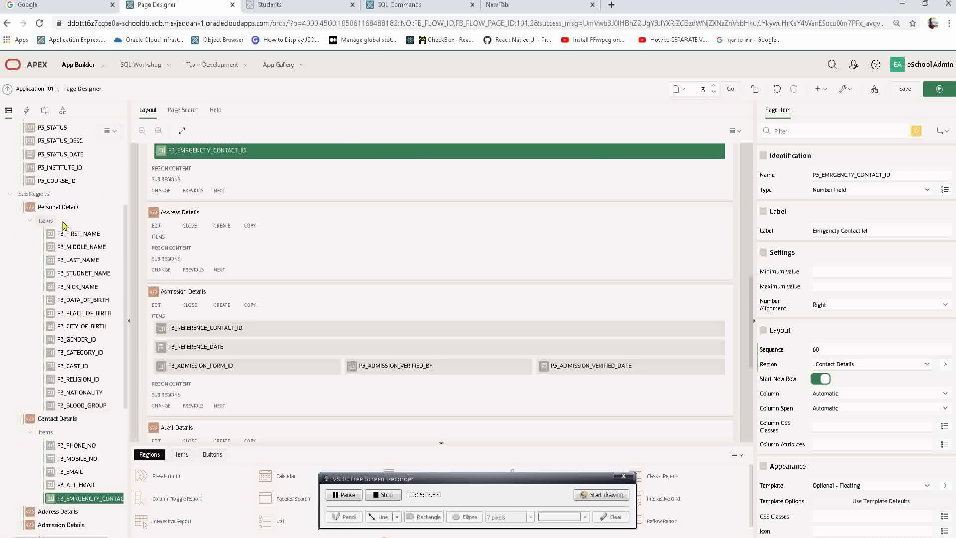
scroll(63, 225, up, 3)
click(73, 356)
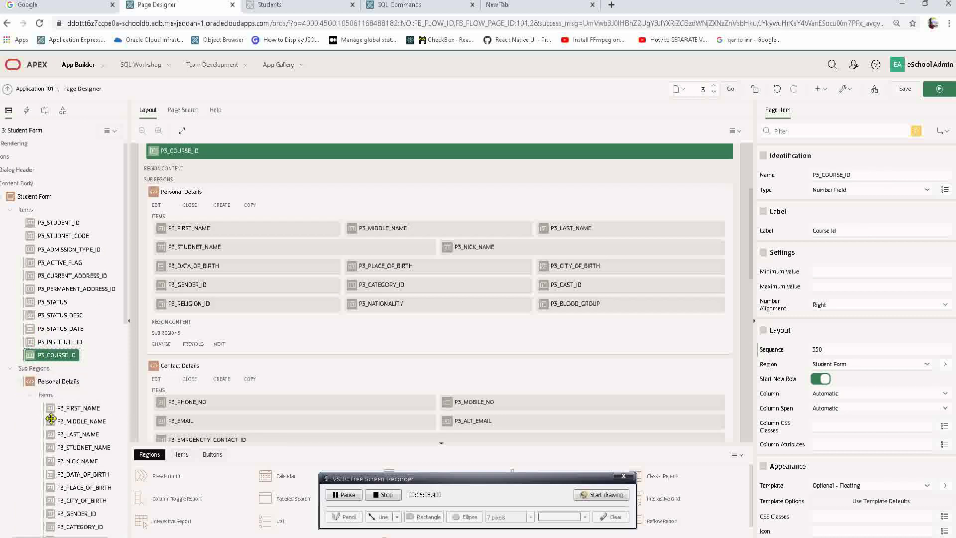
drag(51, 419, 87, 440)
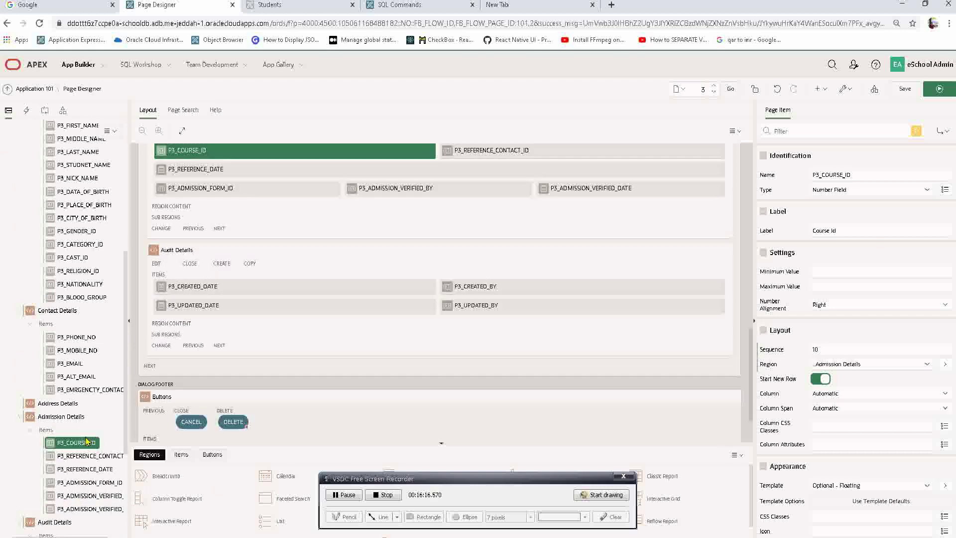
Move P3_CURRENT_ADDRESS_ID and P3_PERMANENT_ADDRESS_ID together into the Address Details sub region
scroll(56, 327, up, 5)
click(56, 328)
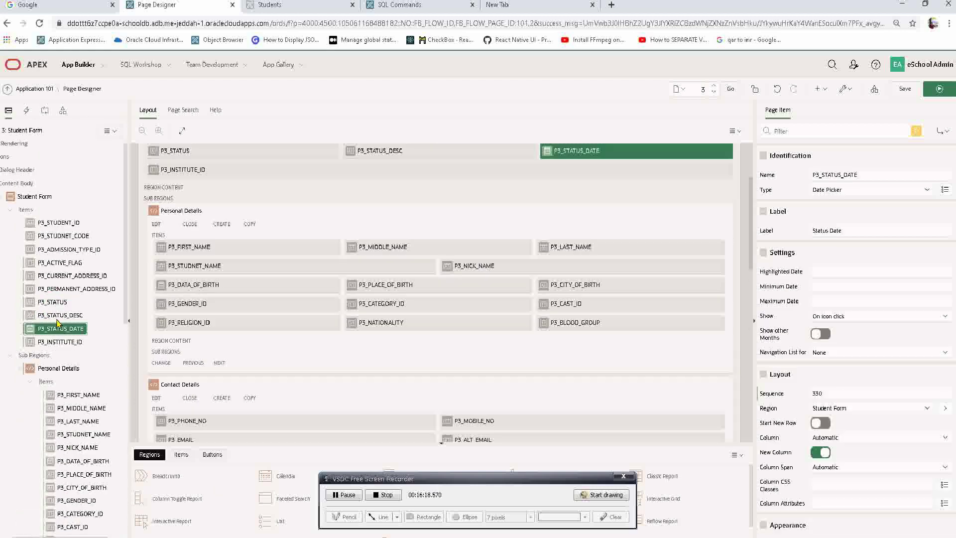
click(72, 290)
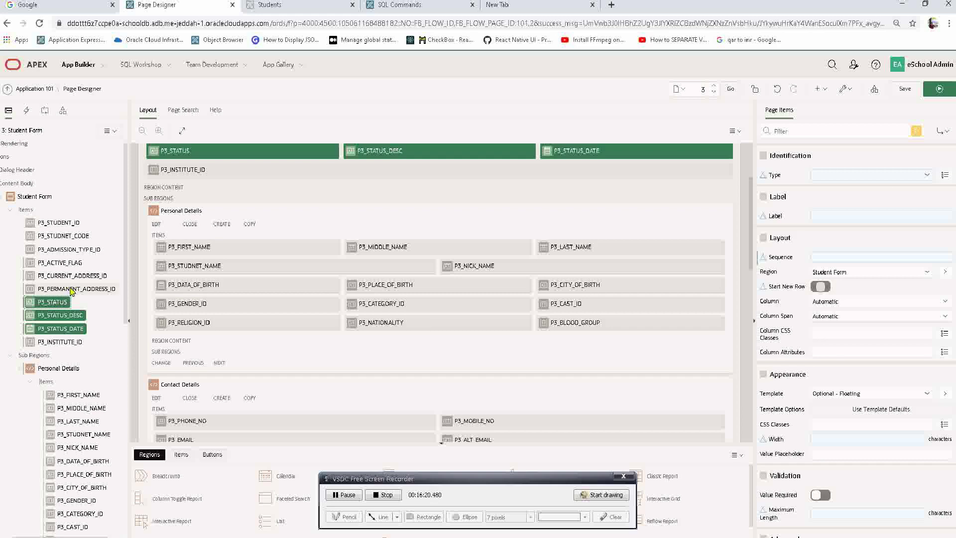
ctrl+click(70, 276)
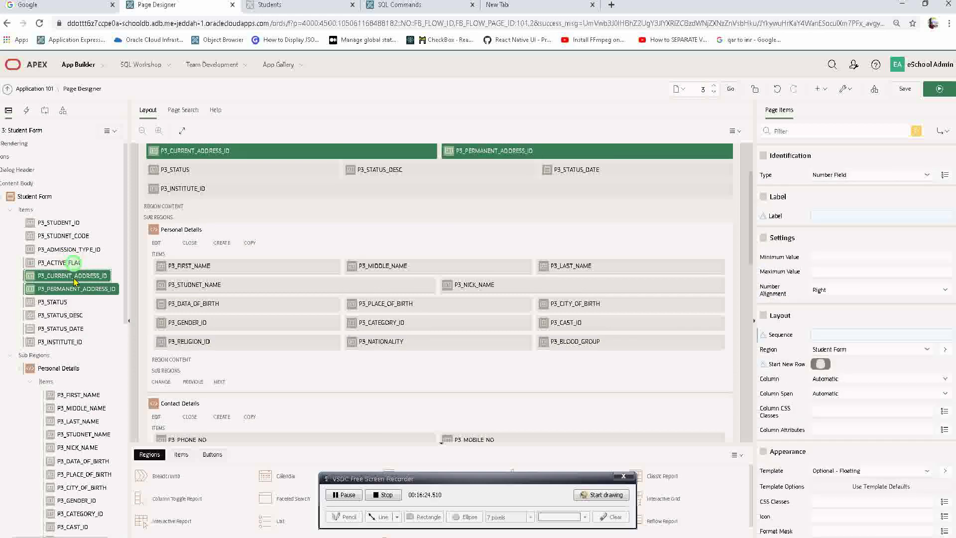
scroll(65, 394, down, 3)
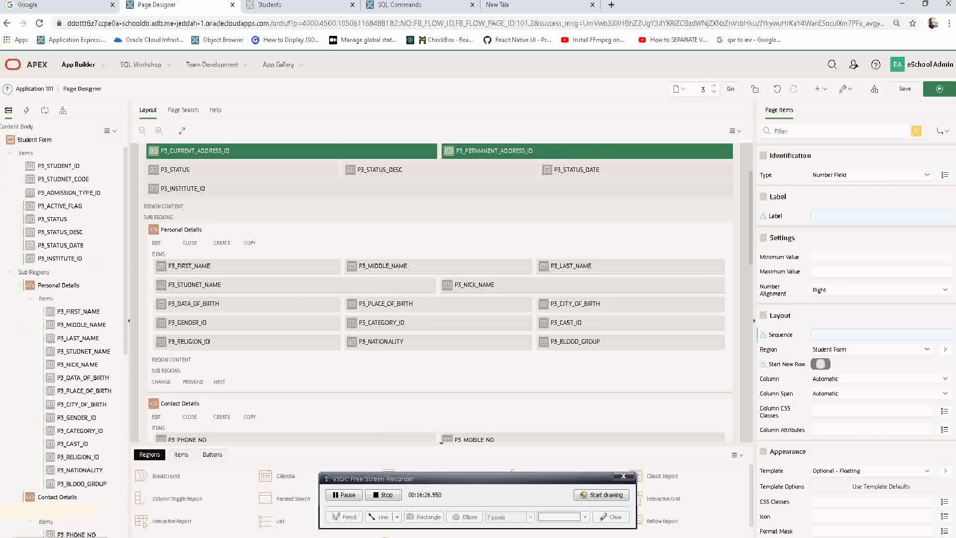
drag(71, 536, 60, 446)
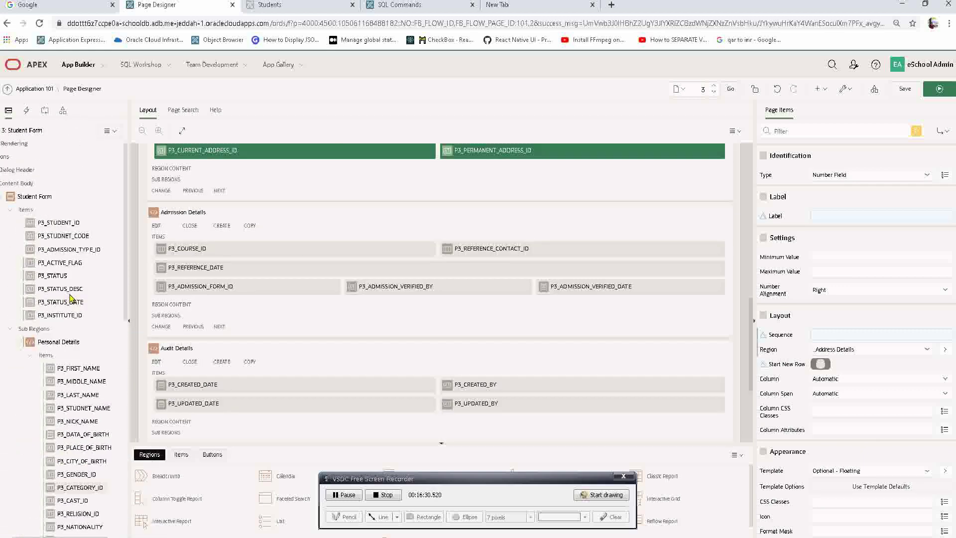
Move the items from P3_ACTIVE_FLAG through P3_INSTITUTE_ID into the Audit Details sub region, ahead of P3_CREATED_DATE
scroll(75, 301, up, 5)
click(61, 289)
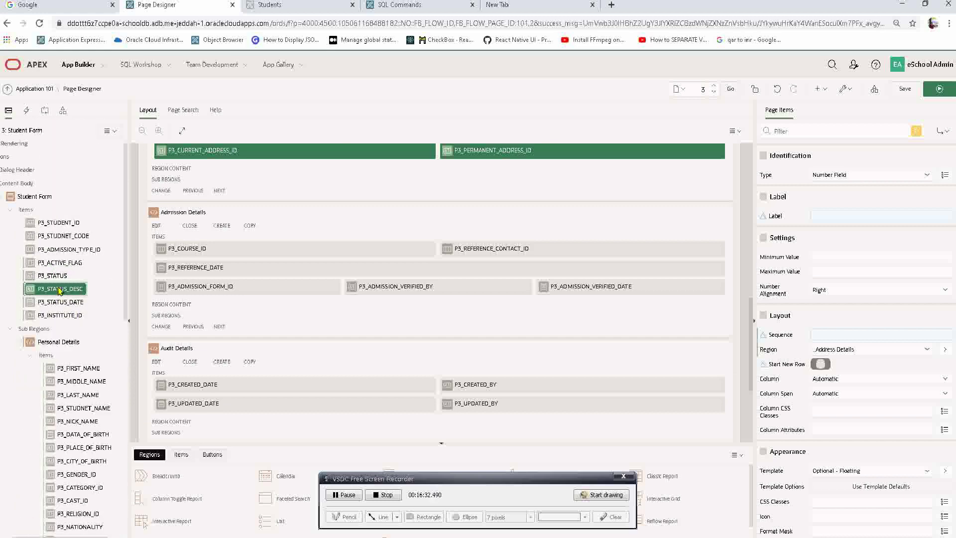
click(55, 275)
shift+click(61, 301)
click(62, 265)
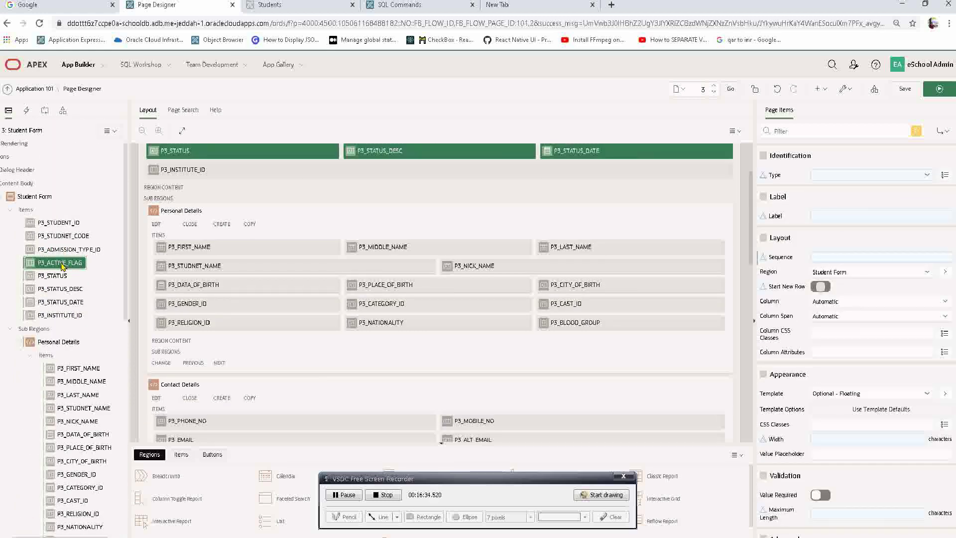
shift+click(55, 302)
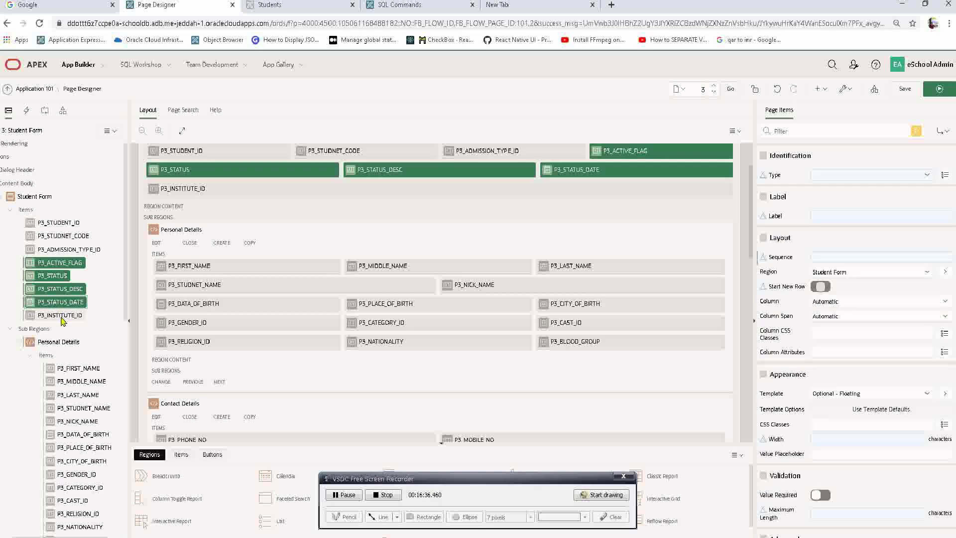
shift+click(64, 314)
drag(64, 312, 77, 467)
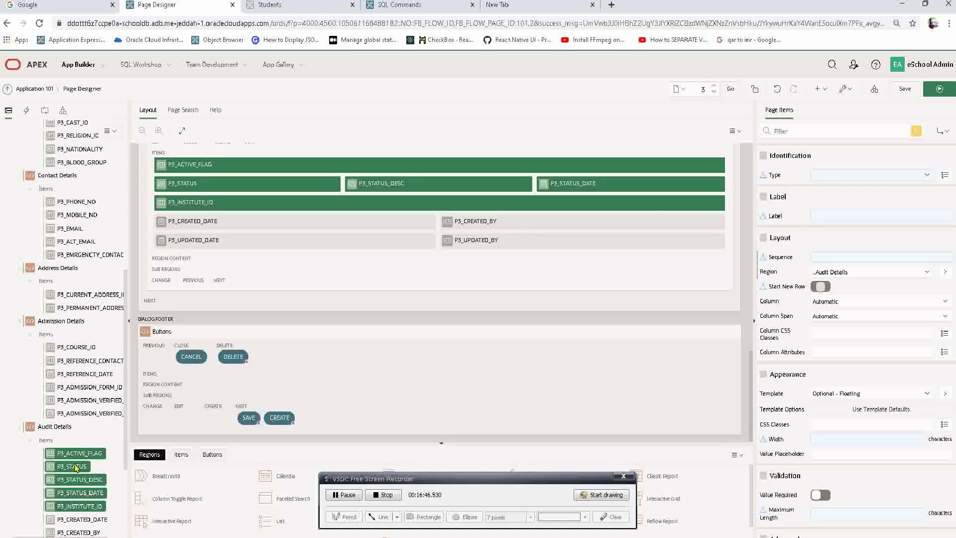
Save the page, then close the outdated Student Form in the running Students page and reopen the fifth student's record
click(905, 89)
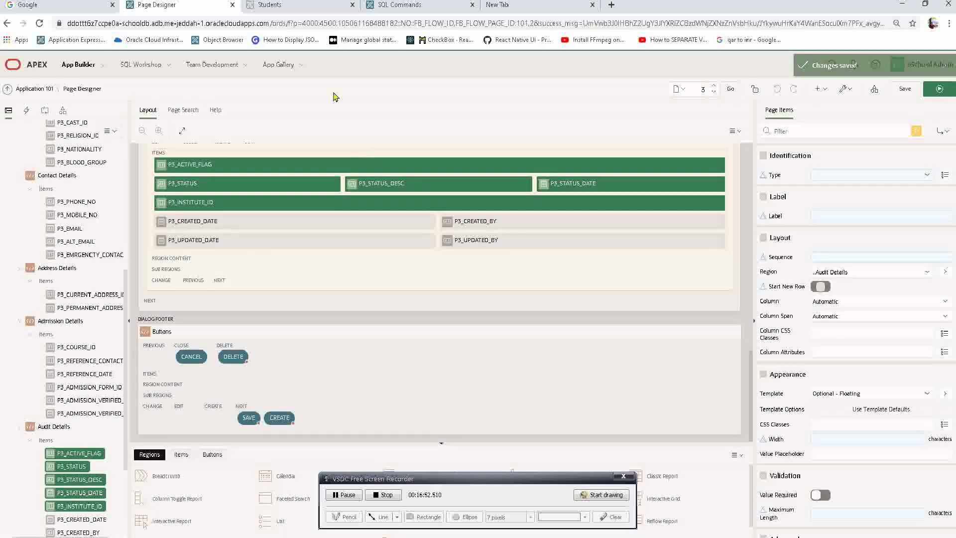
click(304, 7)
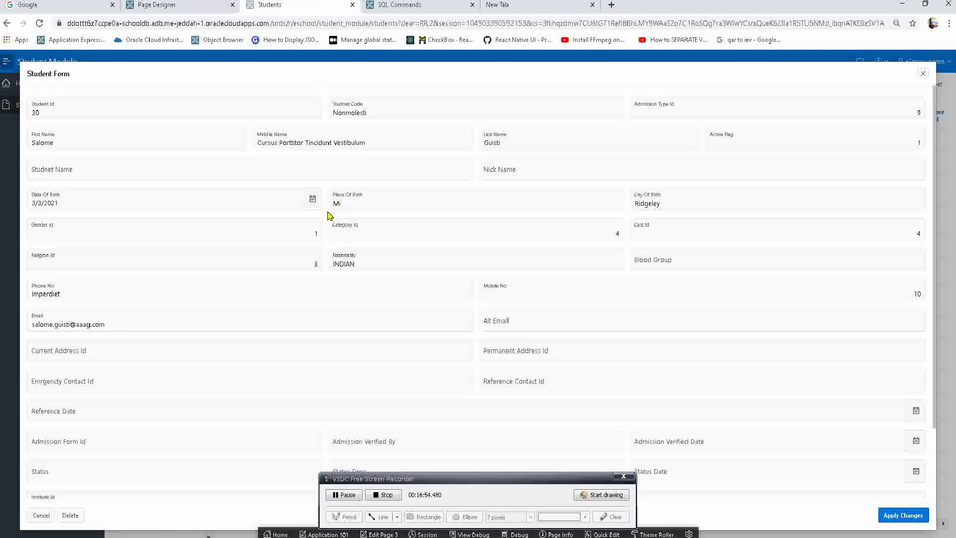
click(349, 198)
key(Escape)
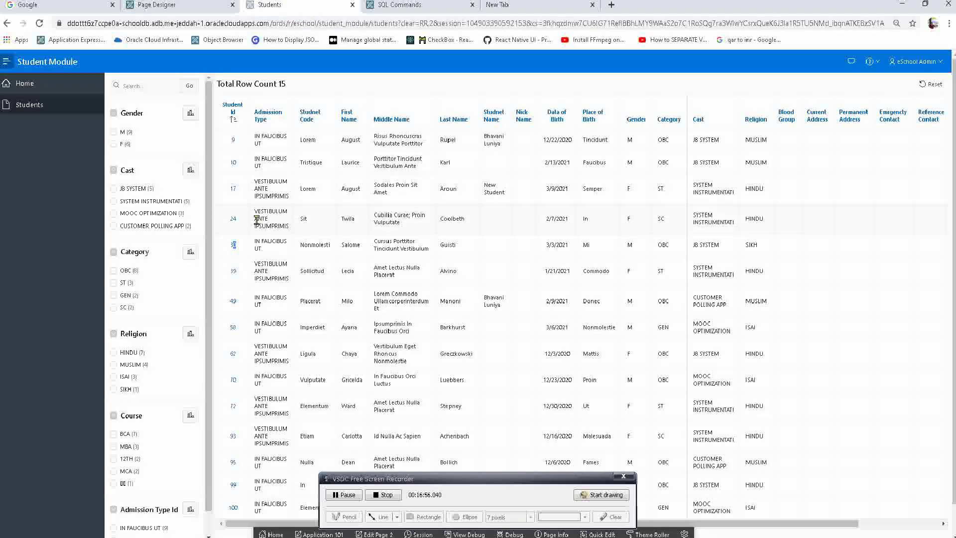
click(234, 245)
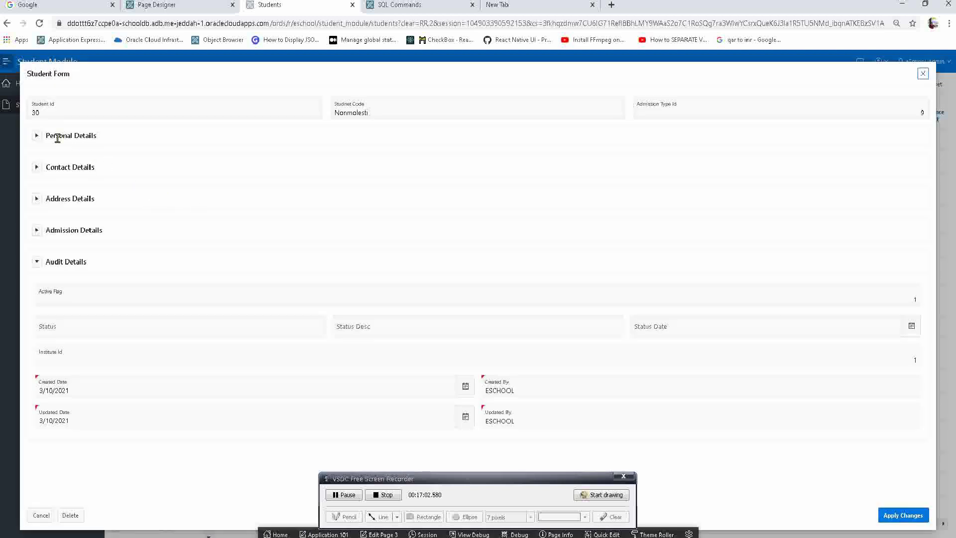
Expand and collapse the Personal Details and Contact Details sections of the Student Form to check their fields
click(37, 136)
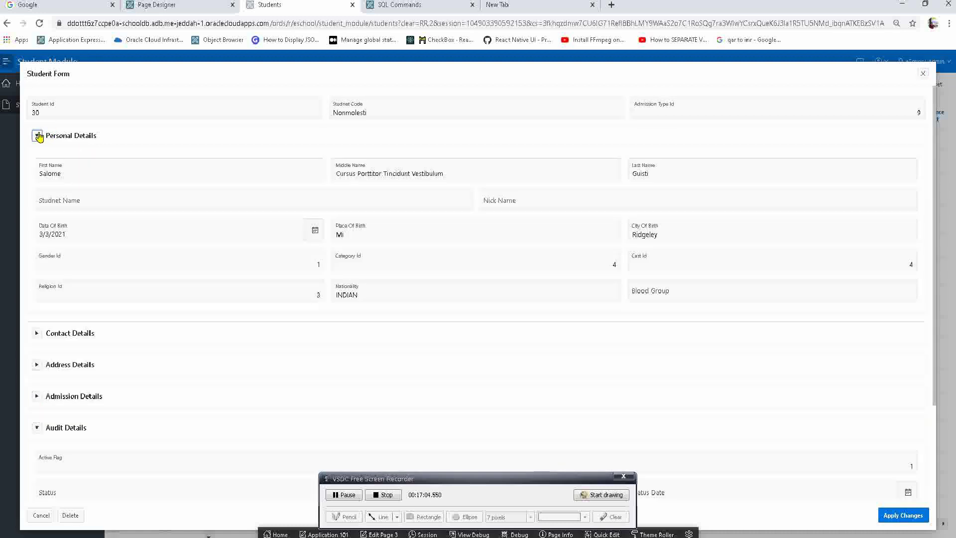
click(38, 136)
click(37, 168)
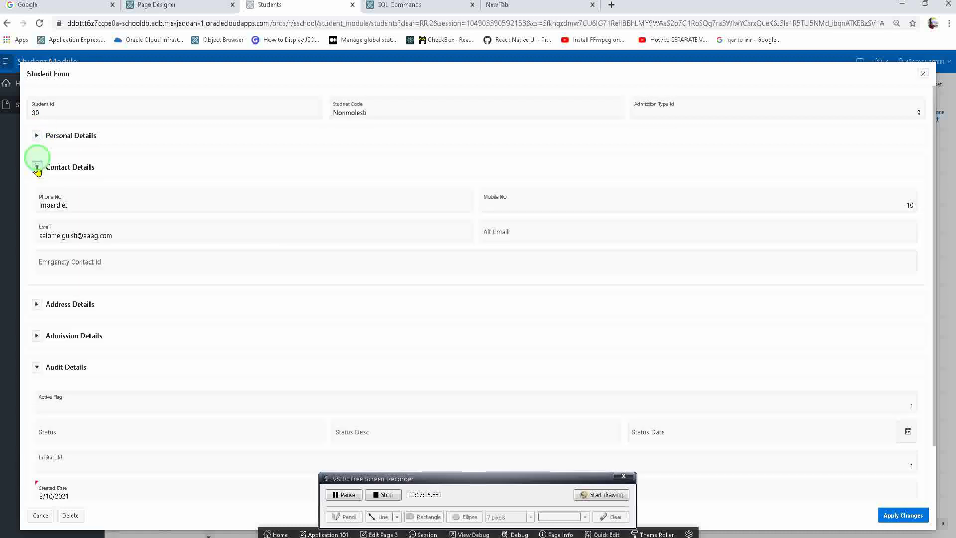
click(37, 167)
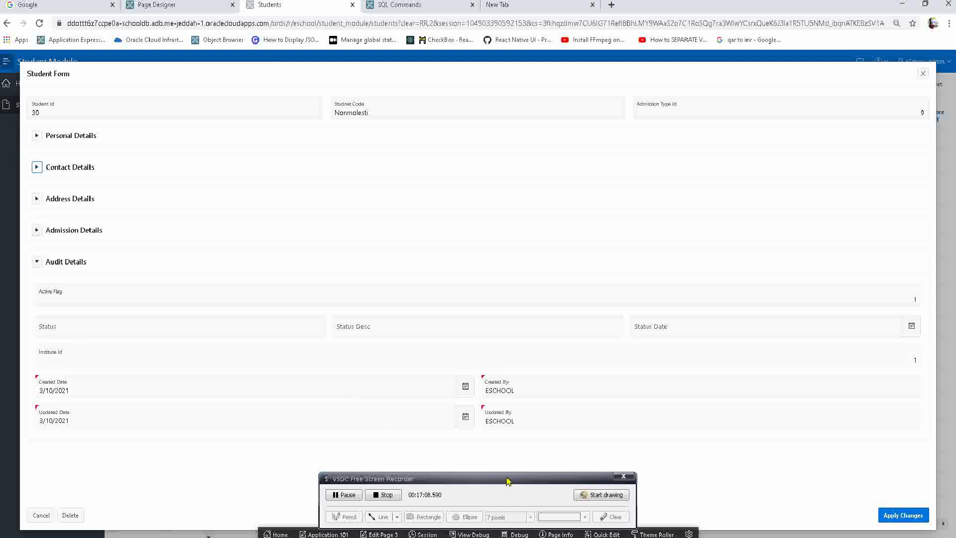
Set the Audit Details region's default state to Collapsed through Quick Edit's Live Template Options and save it
click(602, 534)
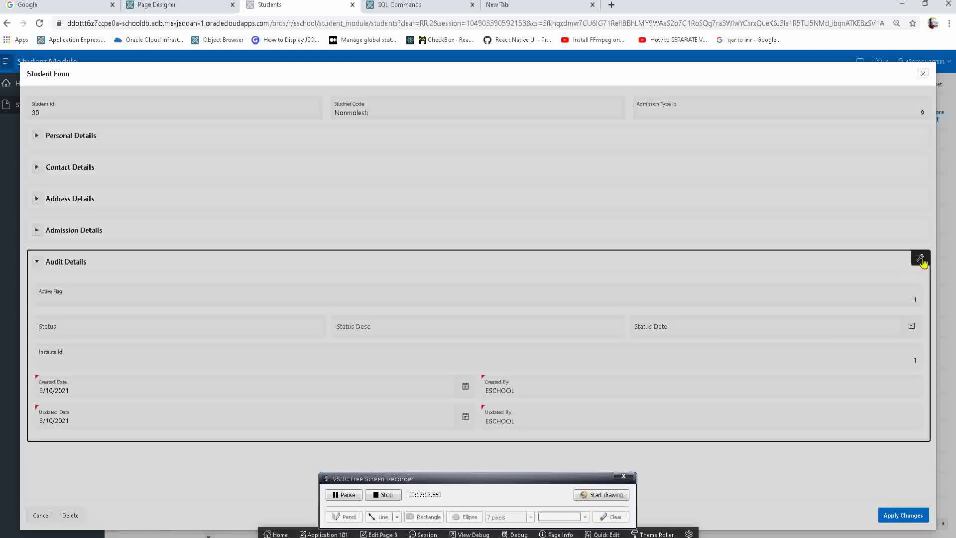
click(921, 259)
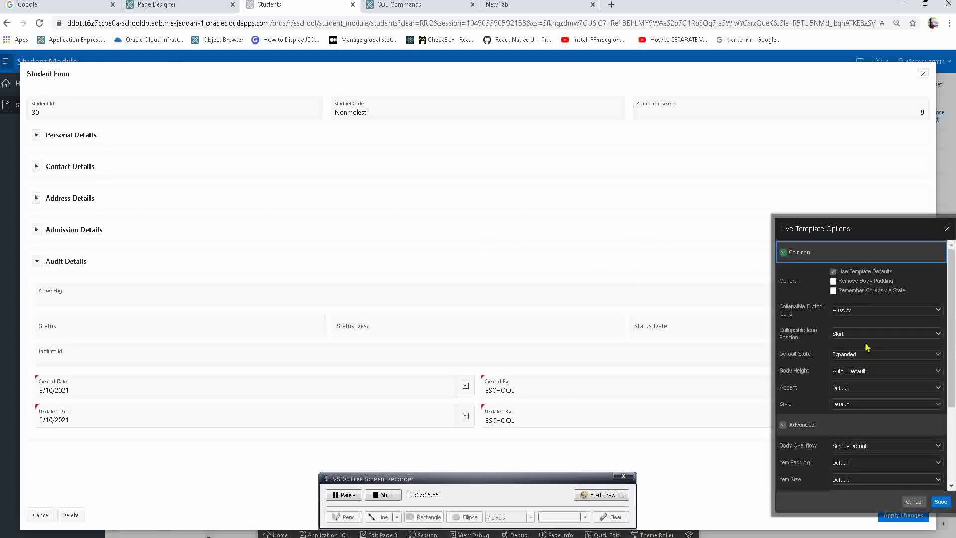
click(863, 355)
click(857, 382)
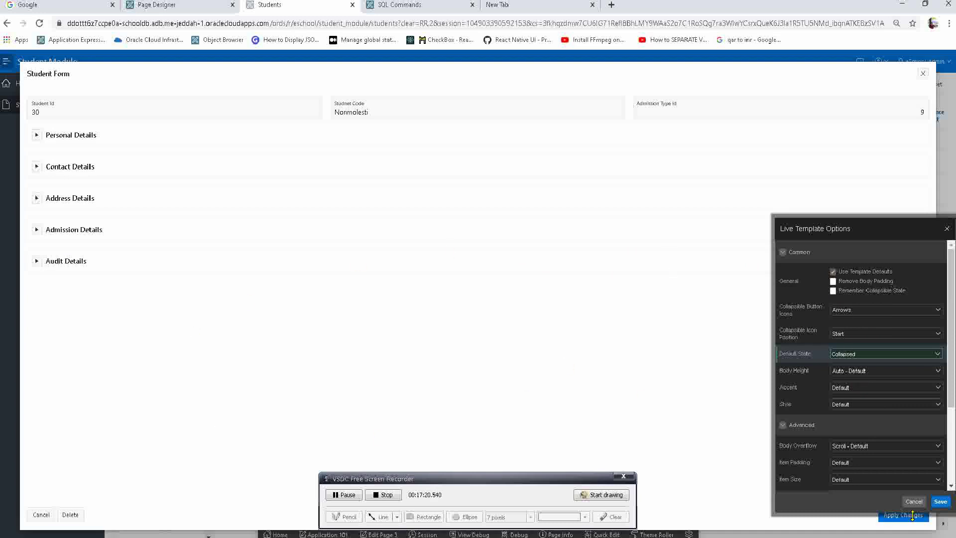
click(940, 501)
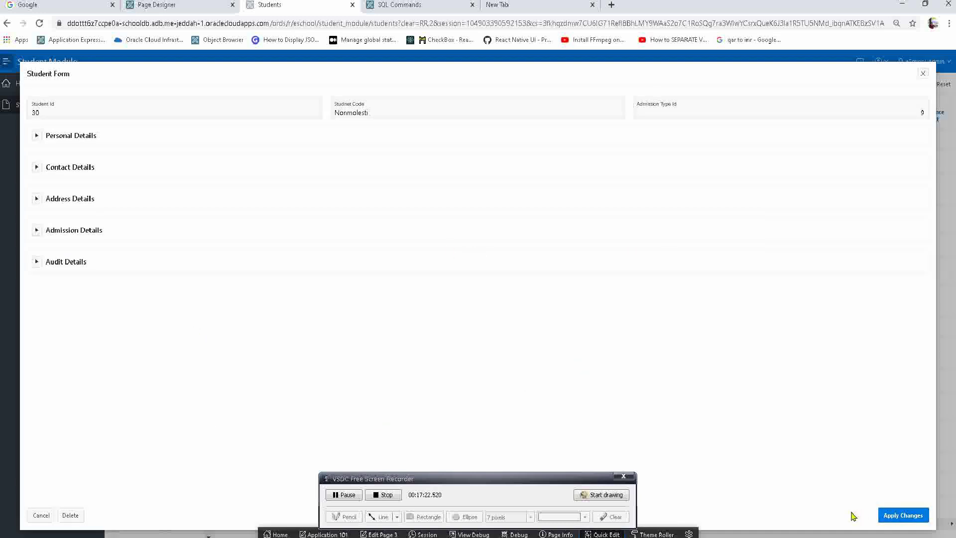
Set the Personal Details region's default state to Expanded through Quick Edit's Live Template Options and save it
click(604, 533)
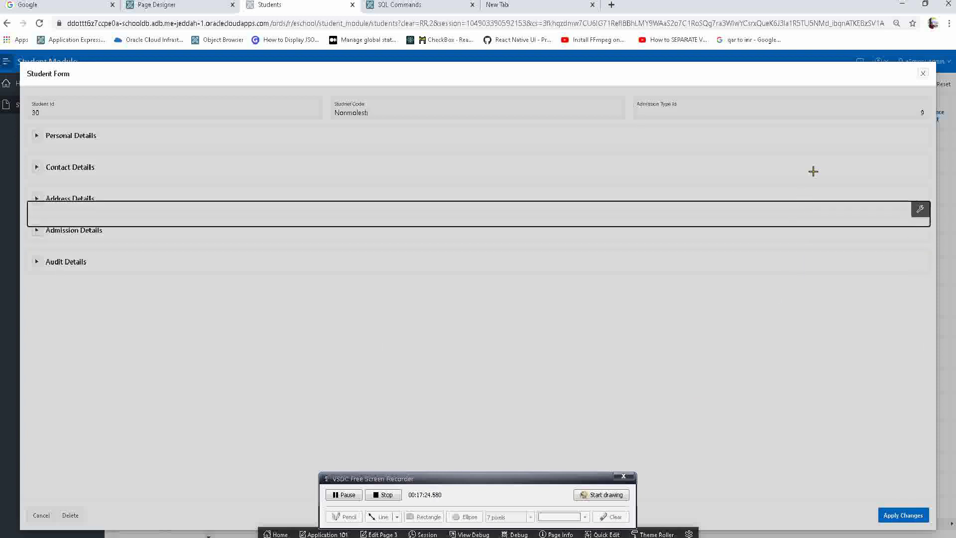
click(919, 137)
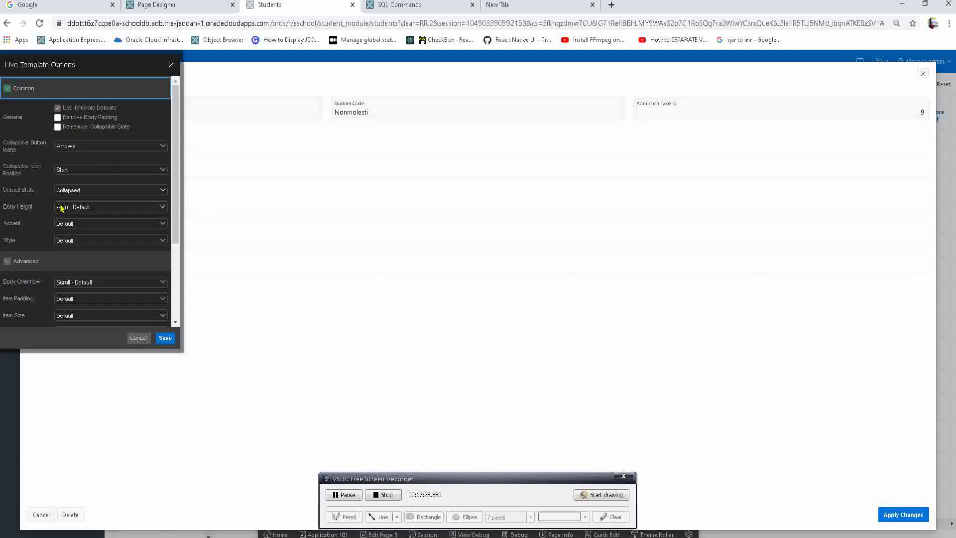
click(68, 193)
click(72, 207)
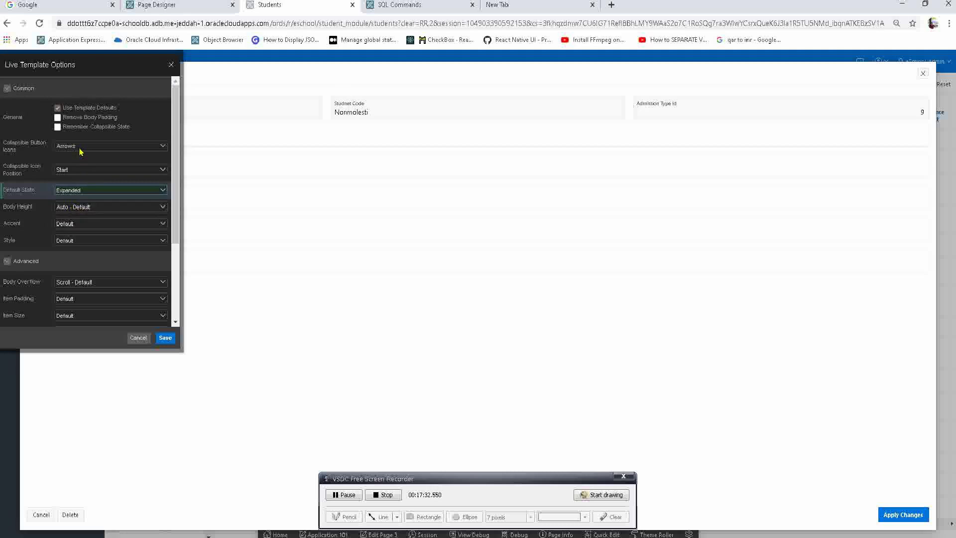
drag(69, 63, 578, 110)
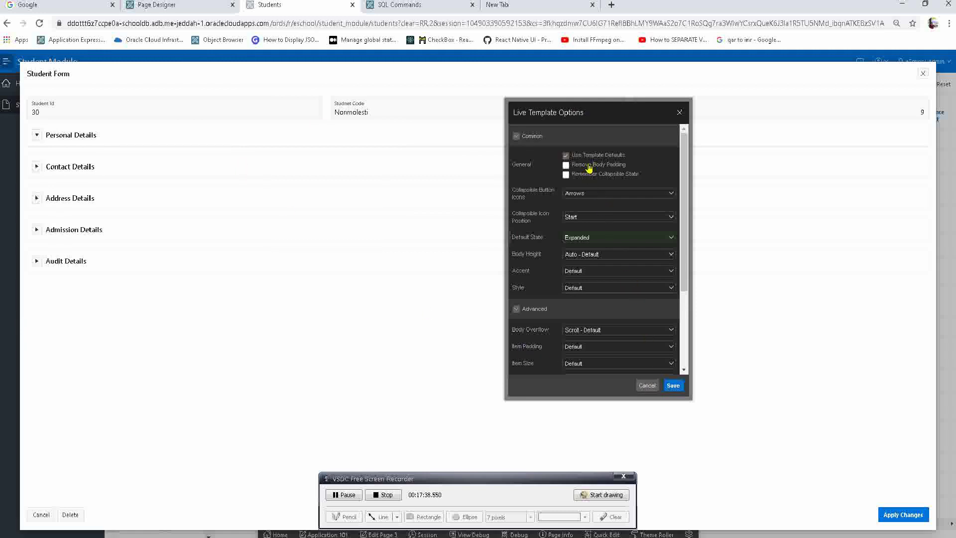
click(673, 386)
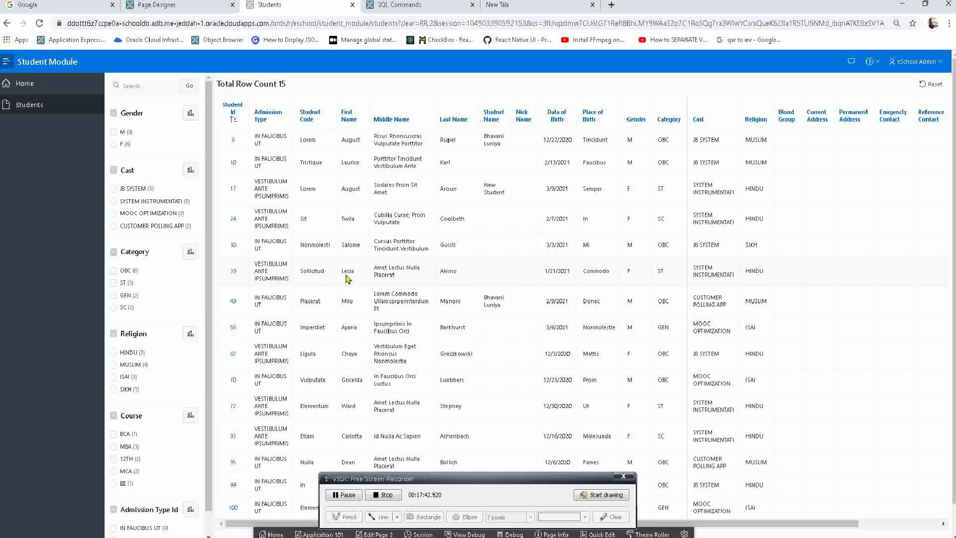
Open the sixth student's record and use Quick Edit to enable Remove Body Padding for Personal Details, with Remember Collapsible State off
click(233, 272)
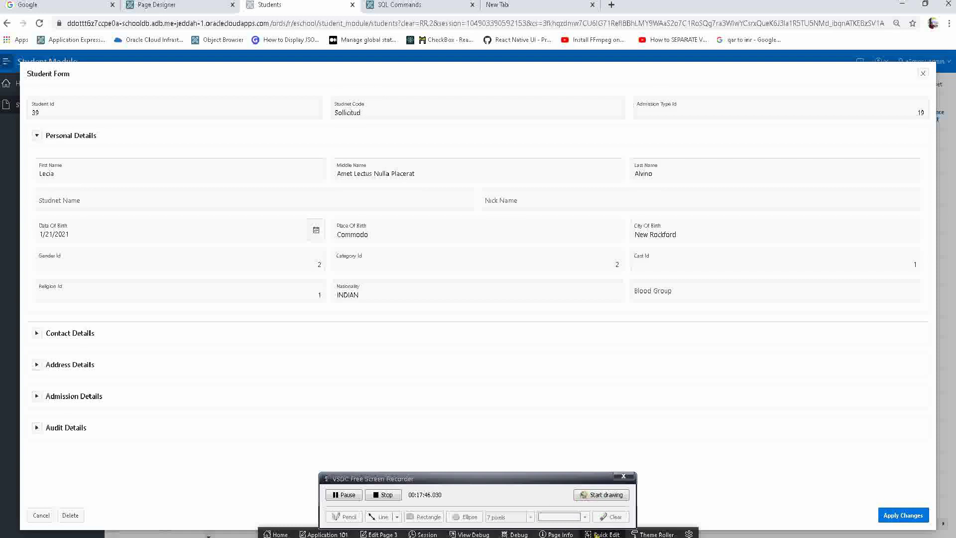
click(594, 533)
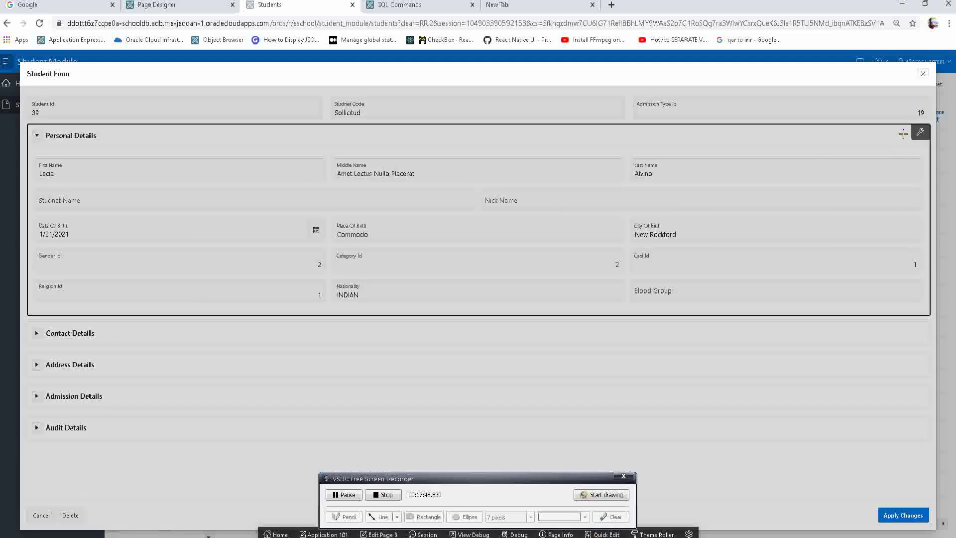
click(919, 135)
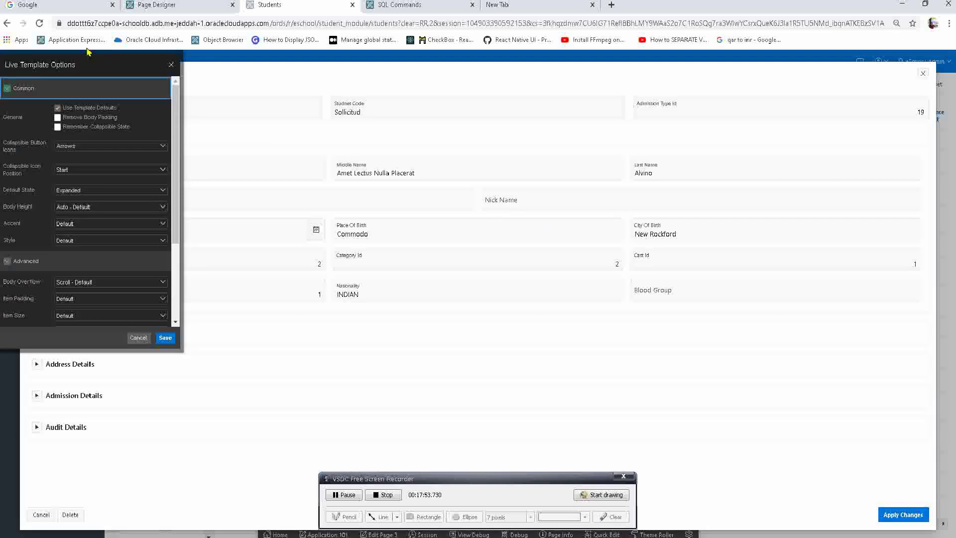
drag(82, 54, 766, 83)
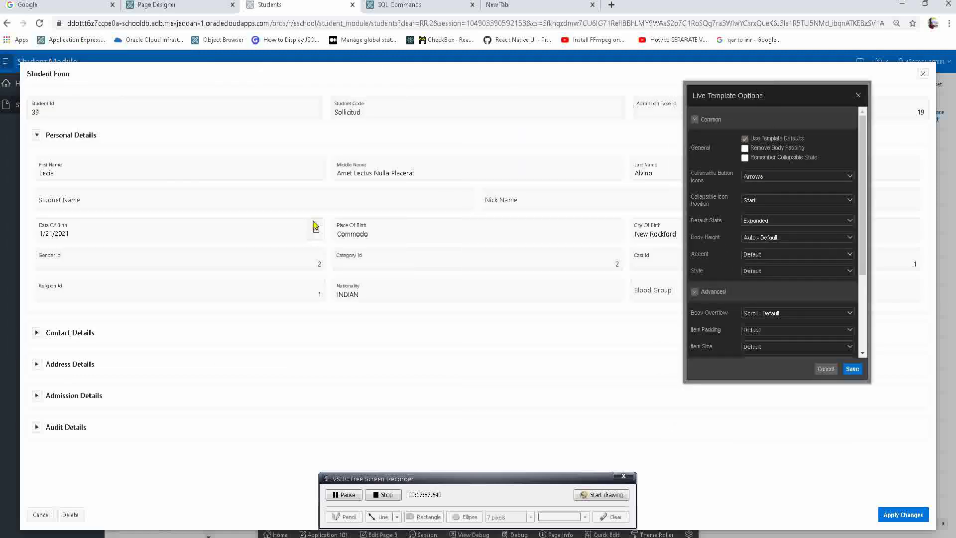
click(745, 148)
click(750, 151)
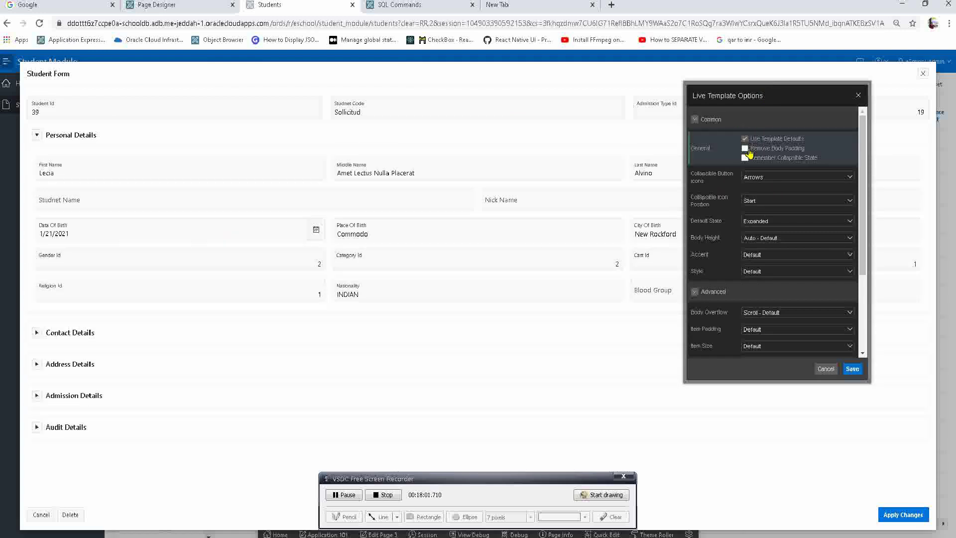
click(749, 152)
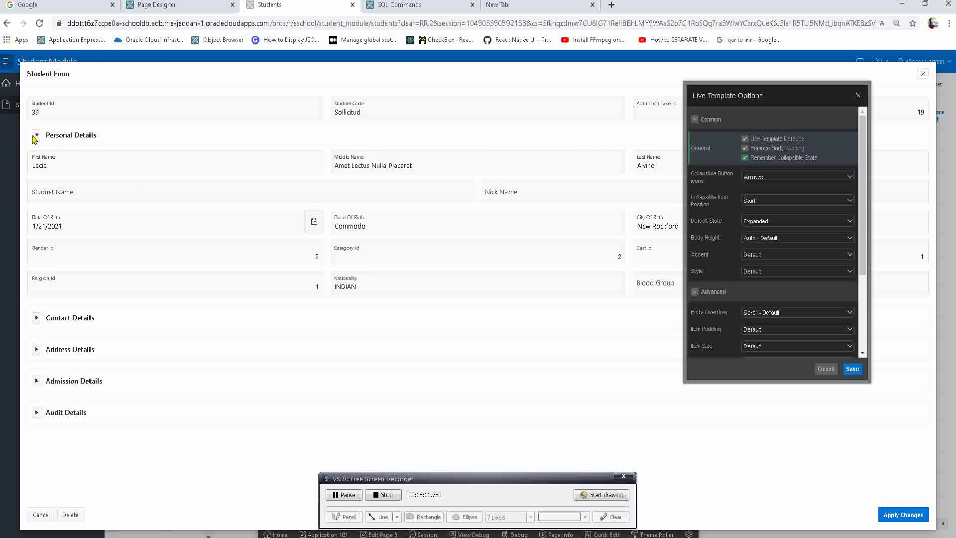
click(755, 159)
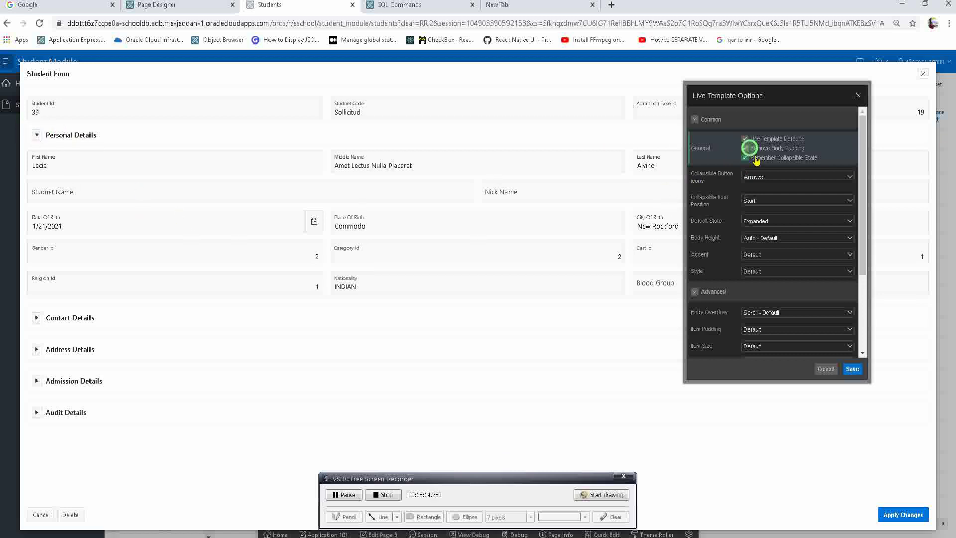
Preview Plus or Minus as the Personal Details region's collapsible button icons, and switch back to Arrows
click(776, 177)
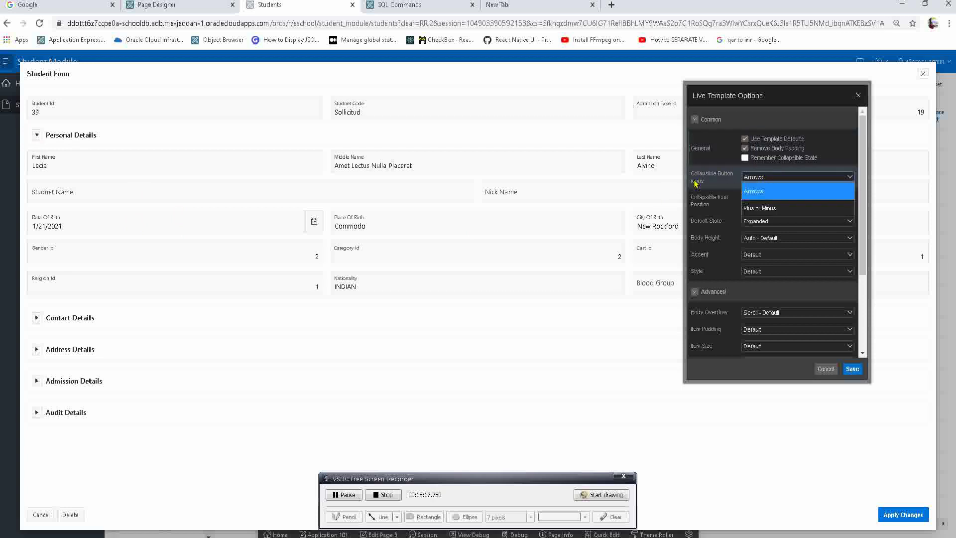
click(776, 208)
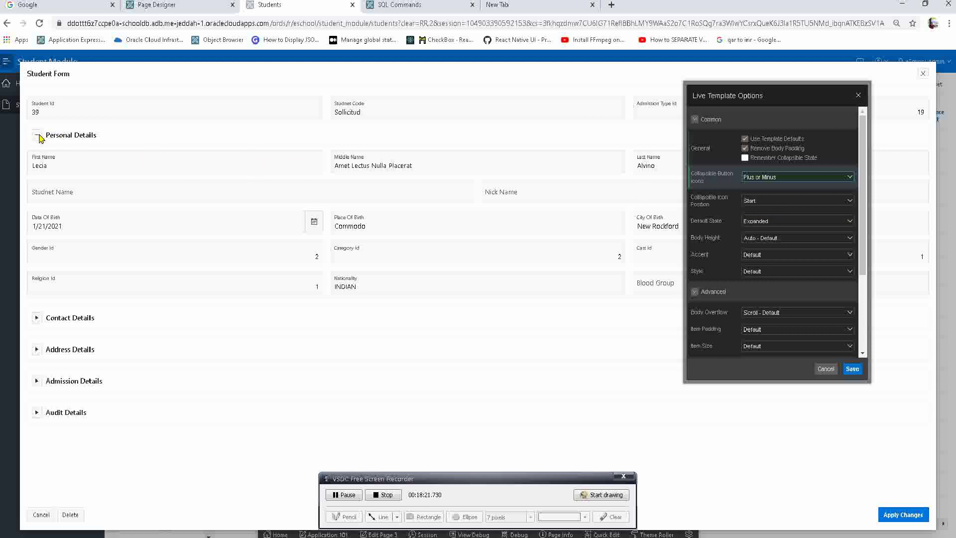
click(759, 178)
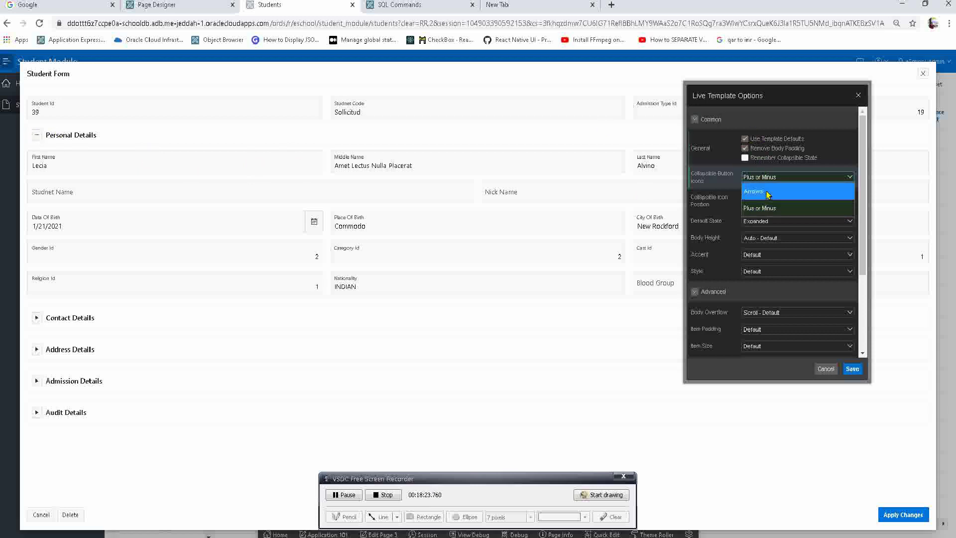
click(768, 197)
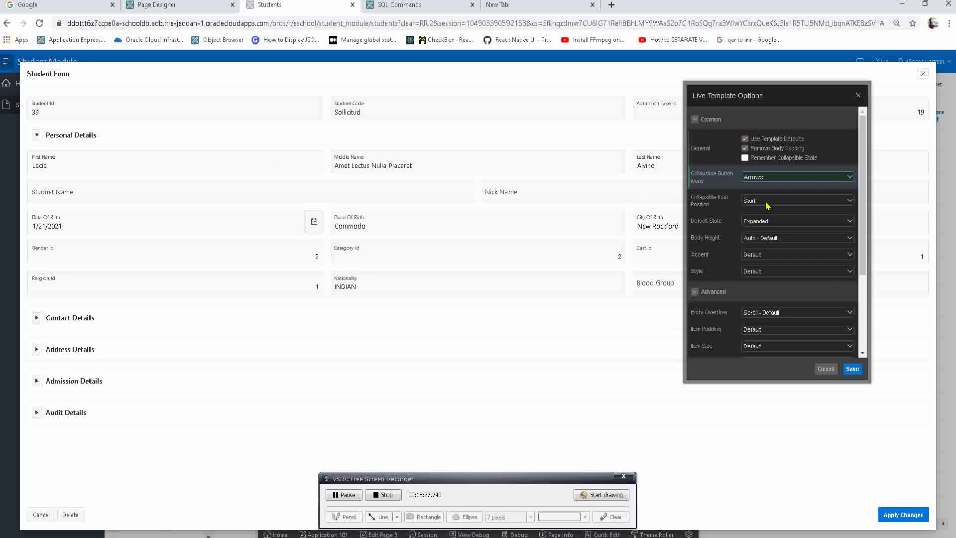
Preview the Personal Details region's collapsible icon at the End position, and return it to Start
click(767, 201)
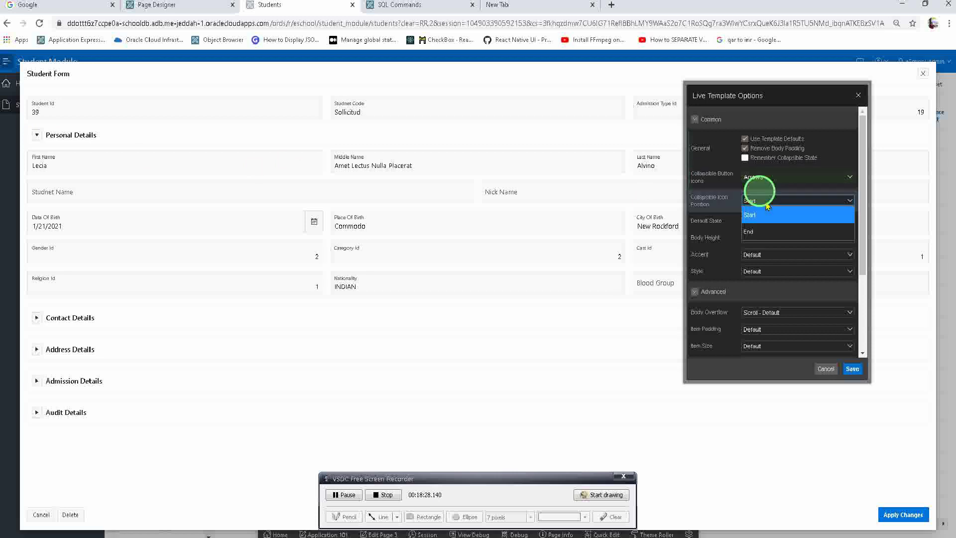
click(753, 233)
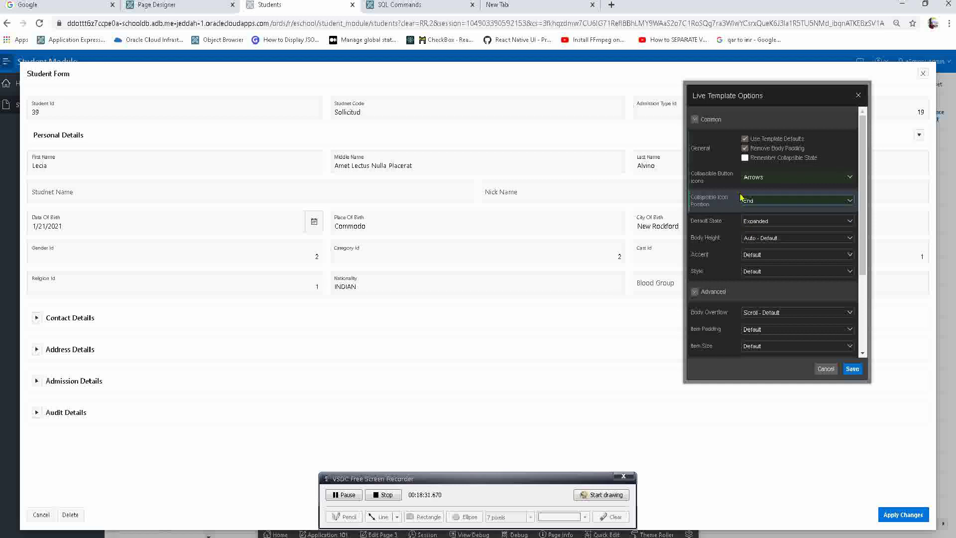
drag(725, 105, 521, 170)
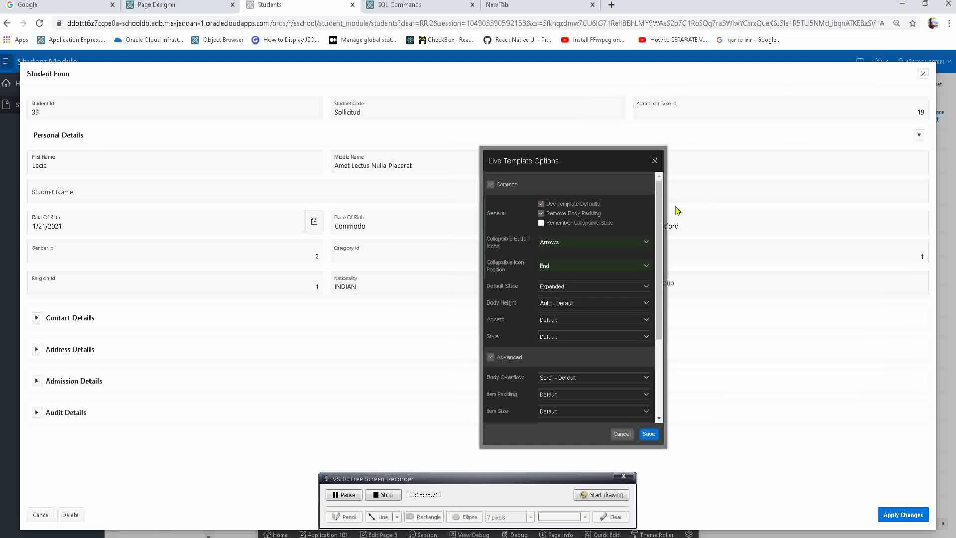
click(573, 265)
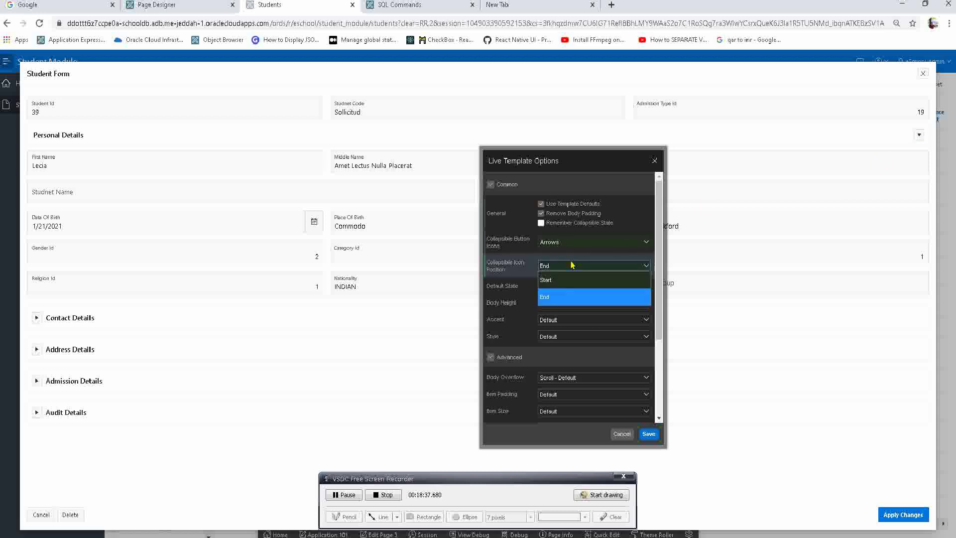
click(563, 279)
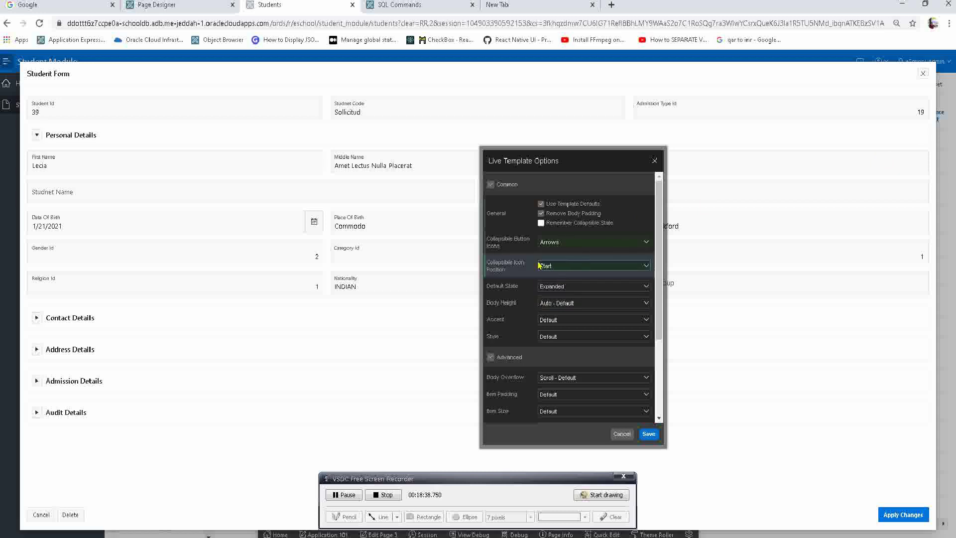
Check the default state choices and preview a 480px body height for Personal Details, restoring Auto - Default
click(557, 288)
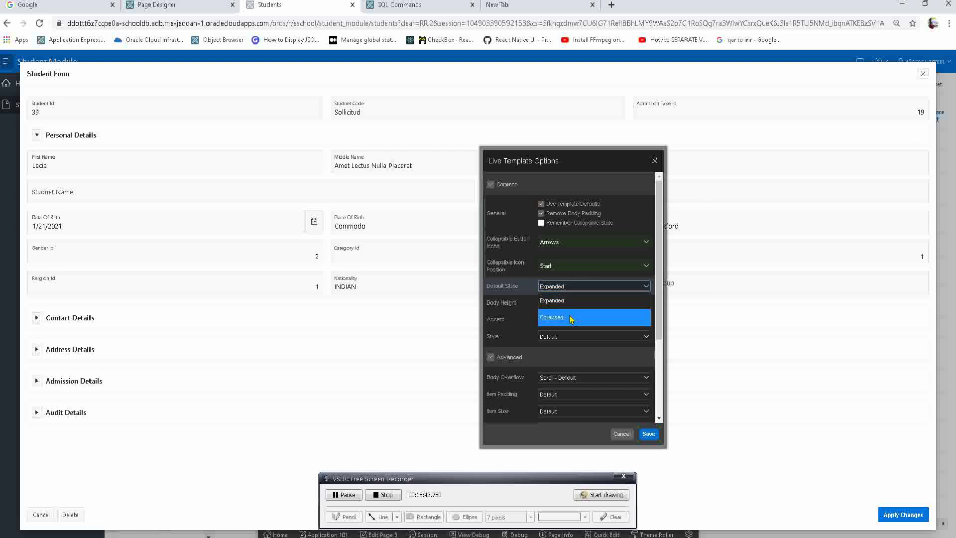
click(569, 279)
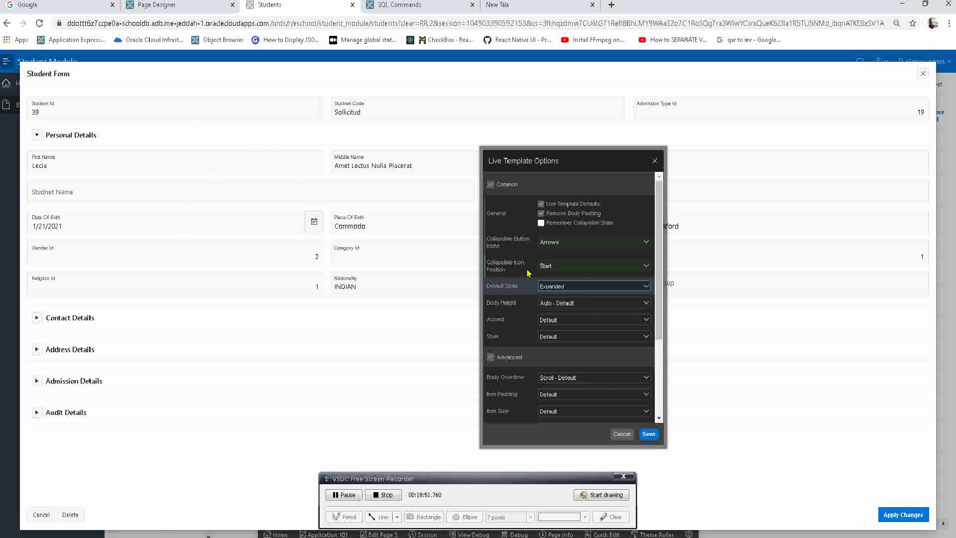
click(569, 303)
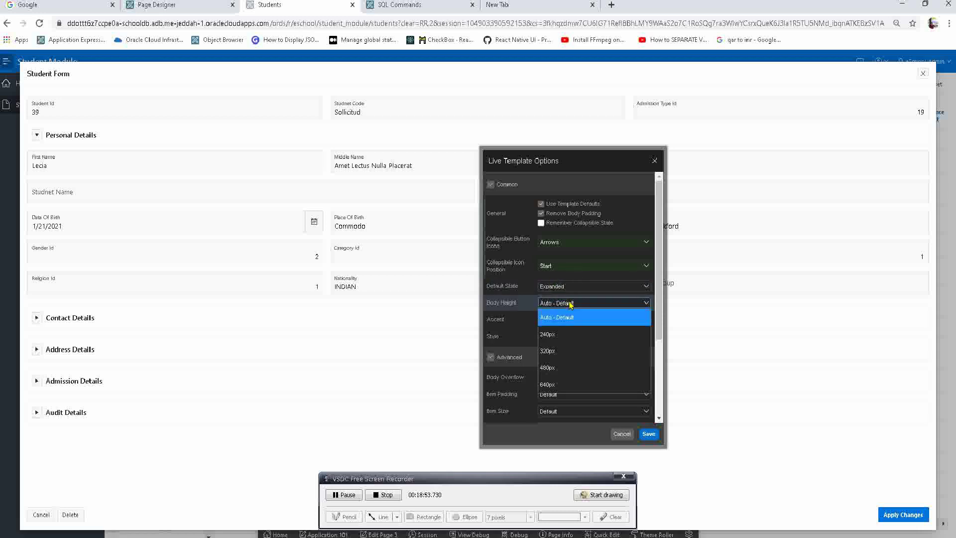
click(559, 361)
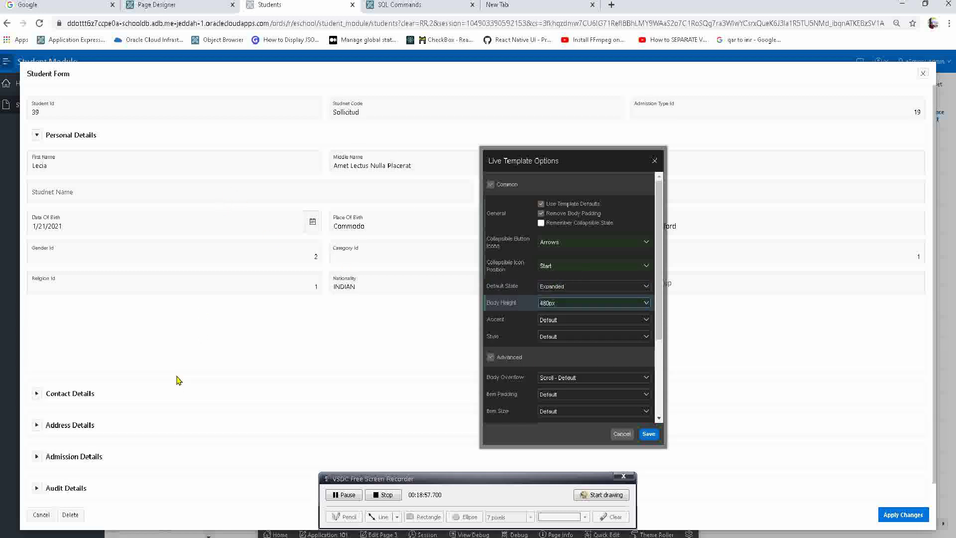
click(557, 303)
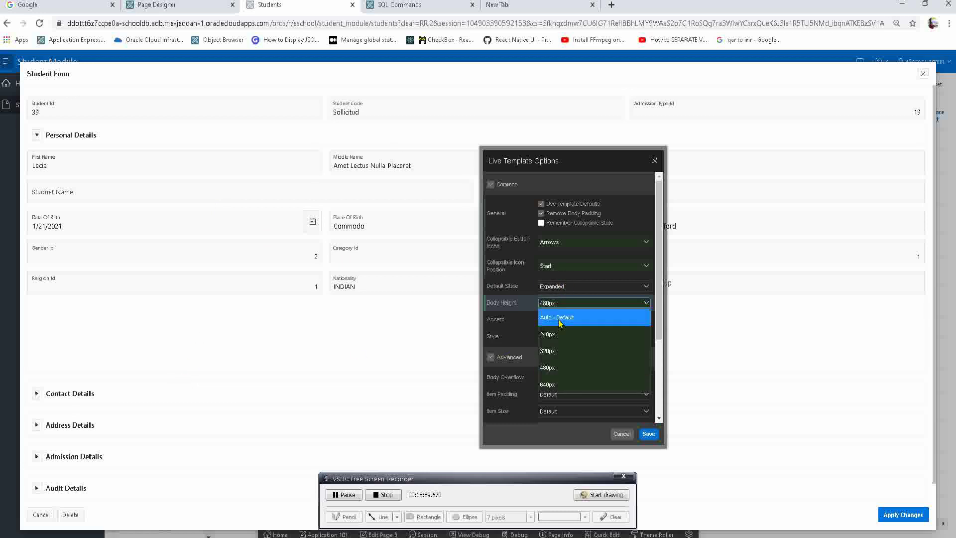
click(560, 323)
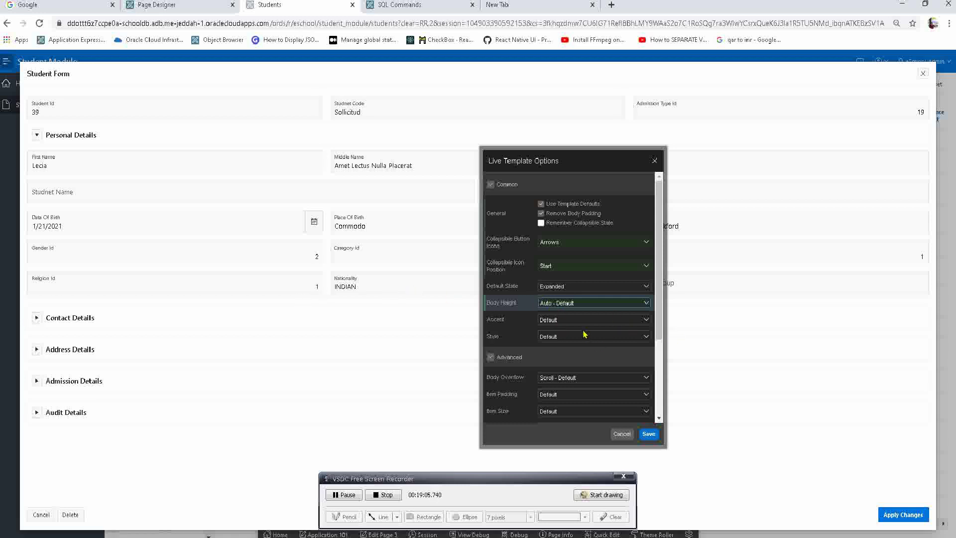
Preview Accent 2 and Accent 4 on the Personal Details region header, and restore the Default accent
click(567, 320)
click(563, 369)
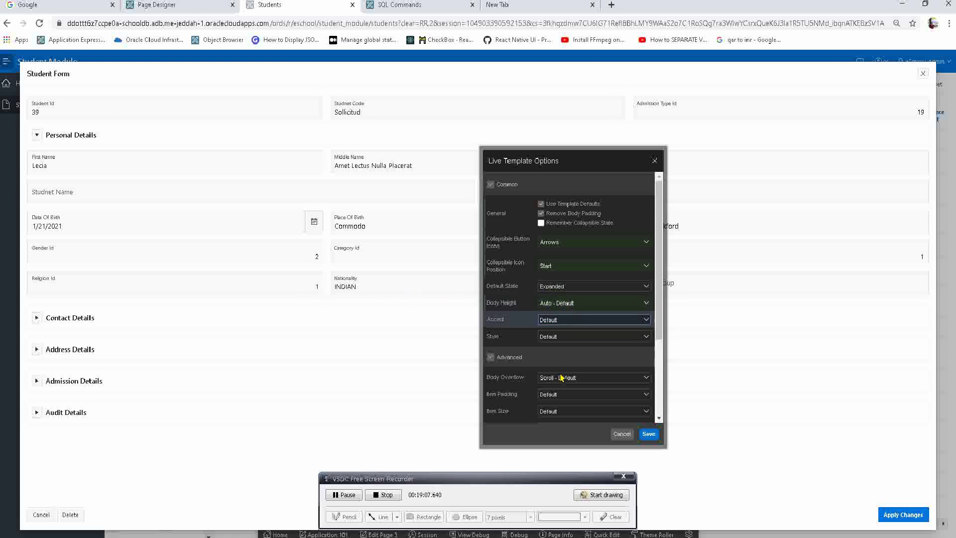
click(579, 323)
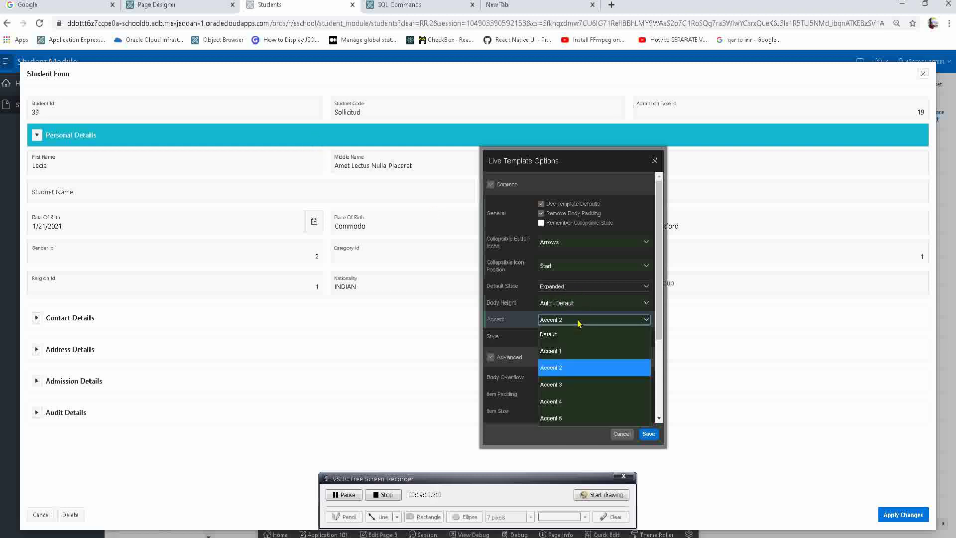
click(586, 406)
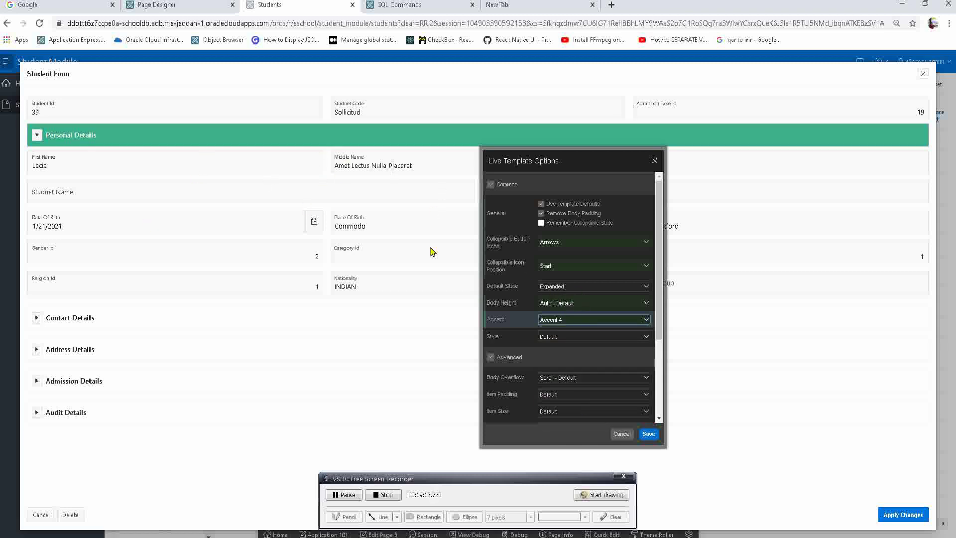
click(590, 321)
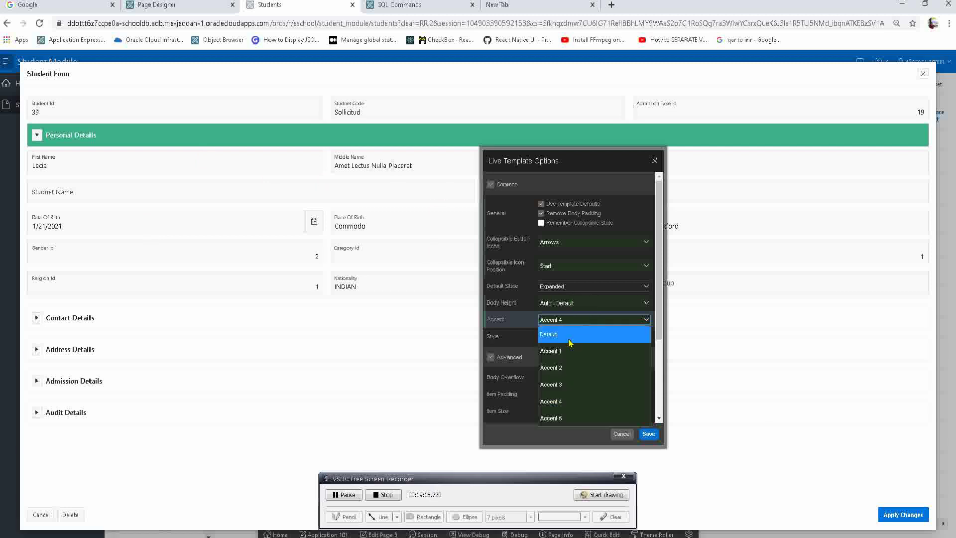
click(571, 336)
Compare Accent 1 and Accent 3 on the Personal Details region, and set its accent to Accent 2
click(568, 319)
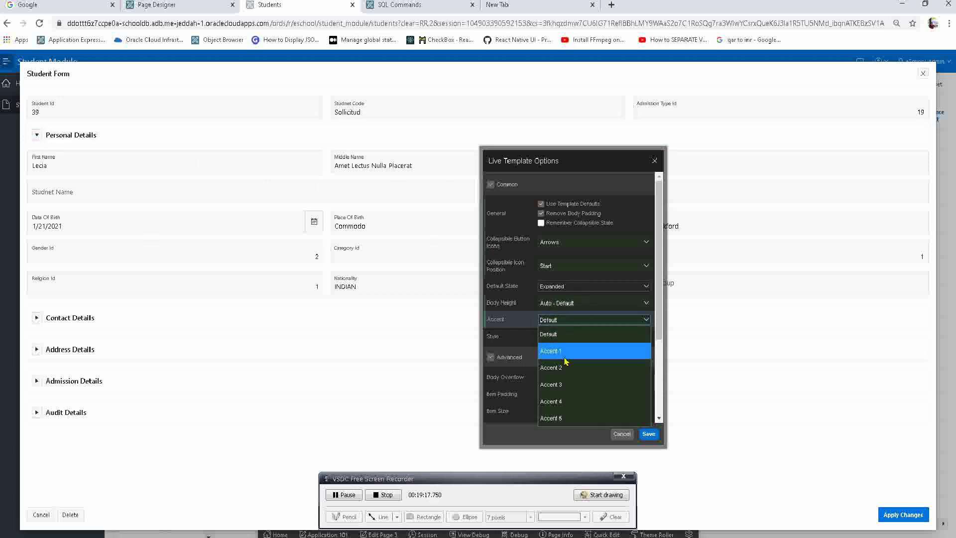
click(566, 348)
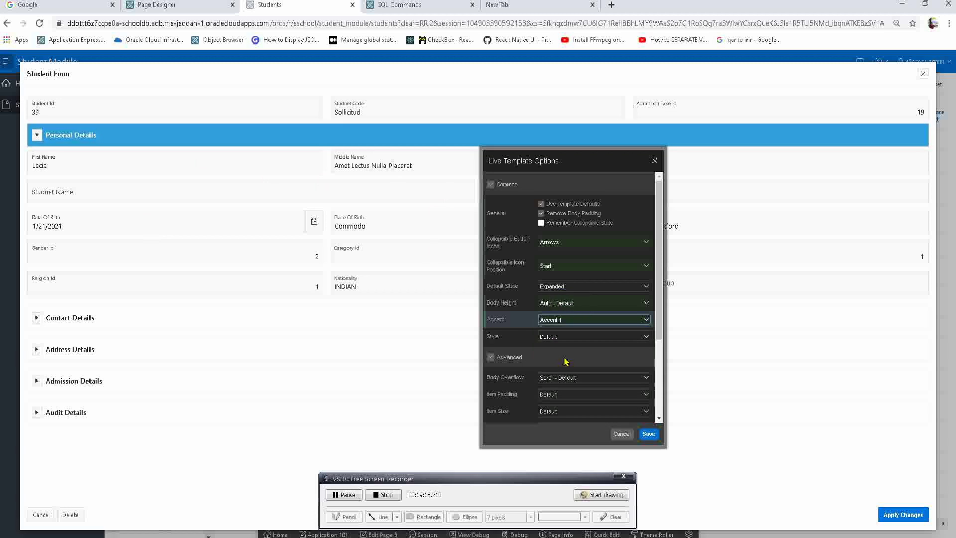
click(575, 319)
click(560, 384)
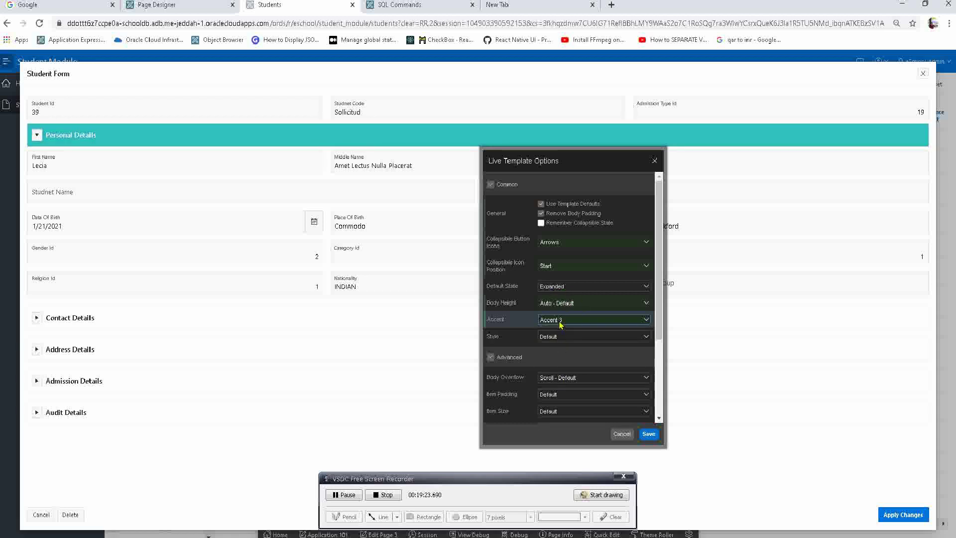
click(560, 323)
click(560, 367)
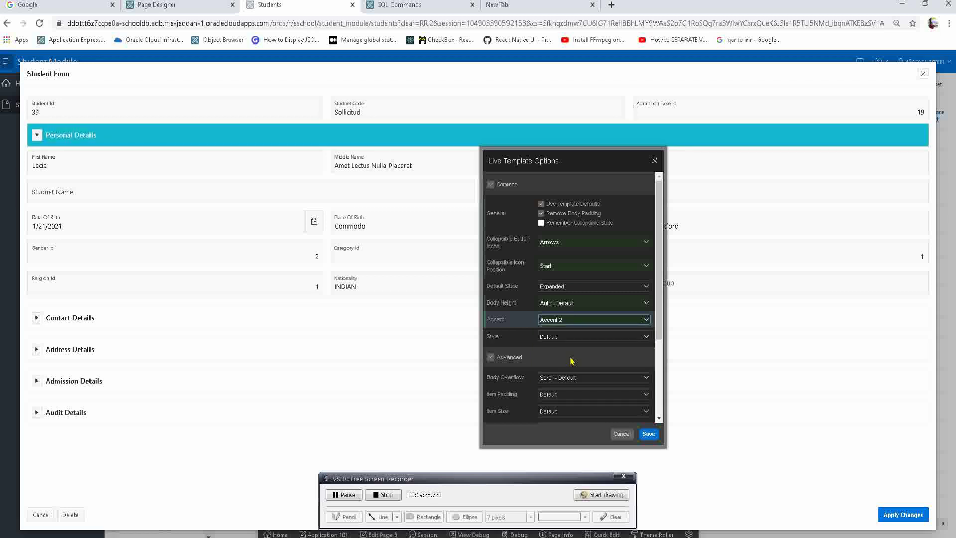
Preview the Remove Borders, Stack Region and Remove UI Decoration styles on the Personal Details region, and restore the Default style
click(550, 339)
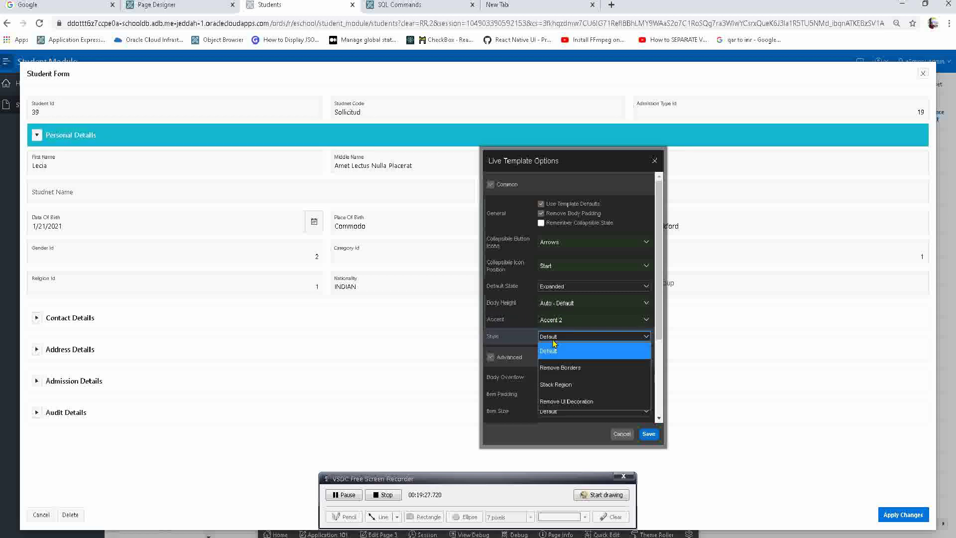
click(564, 368)
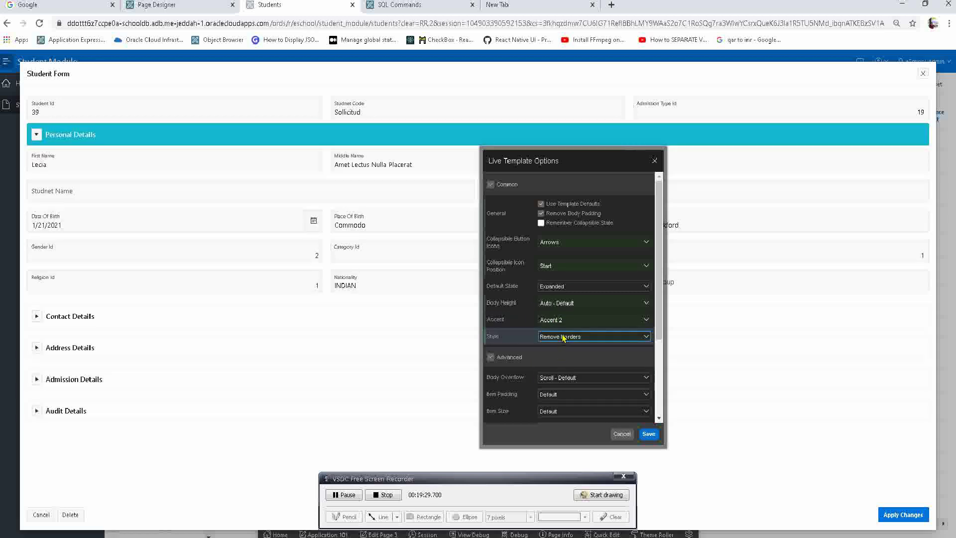
click(563, 338)
click(543, 368)
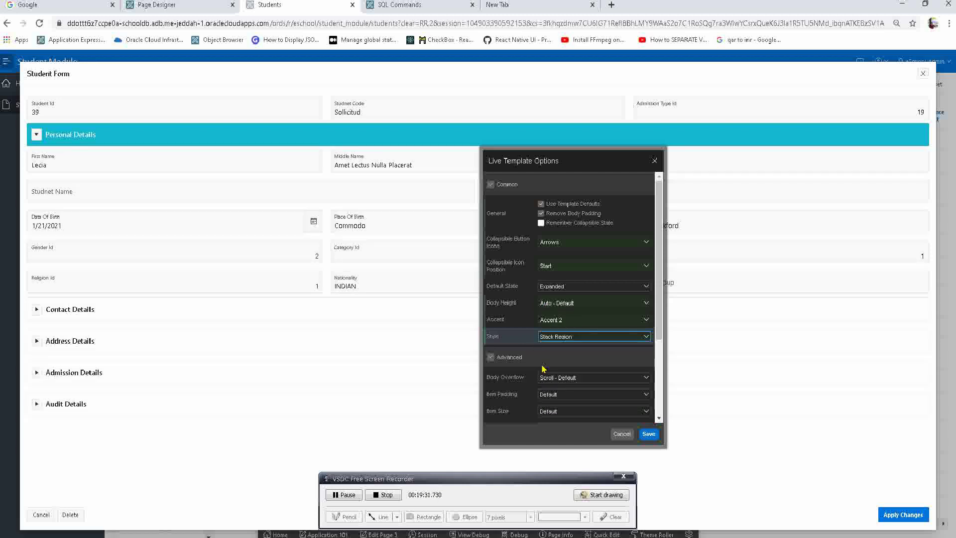
click(556, 339)
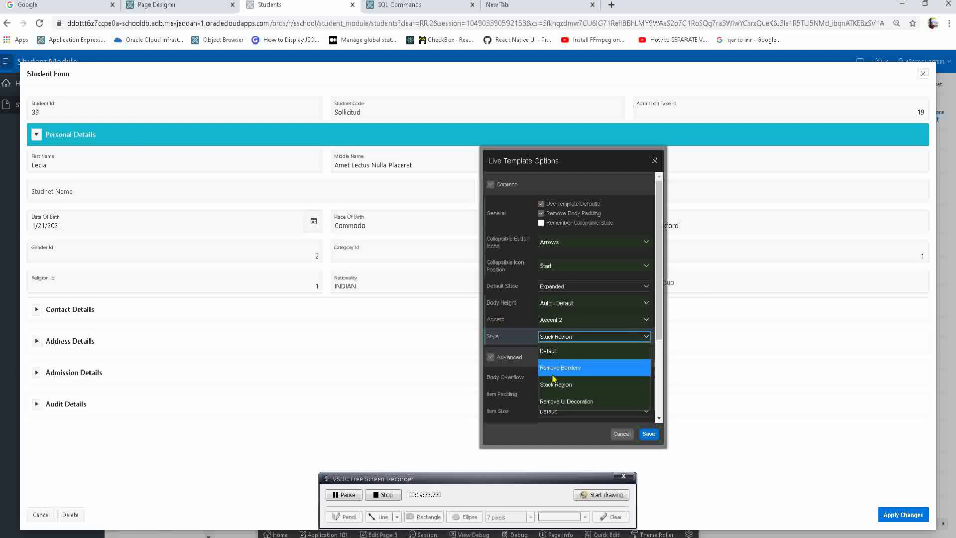
click(550, 396)
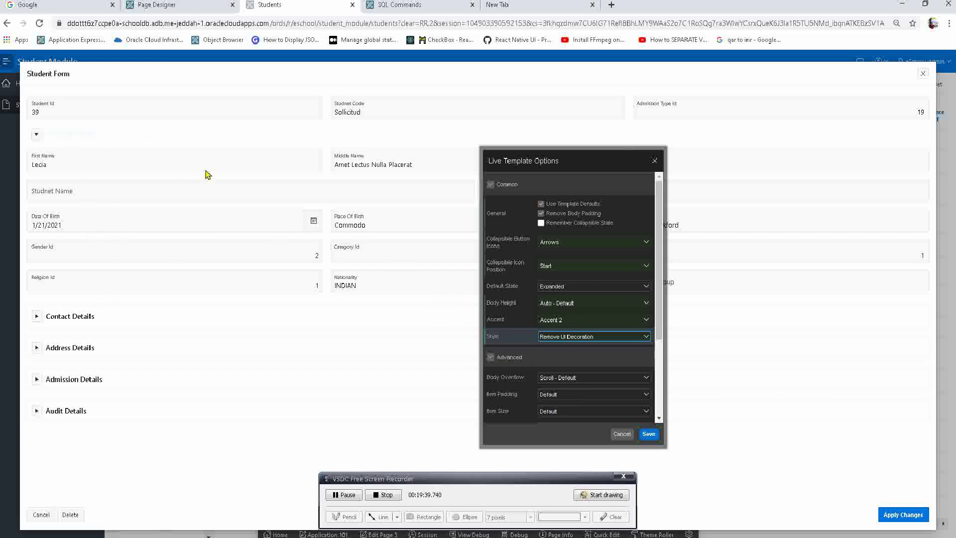
click(573, 336)
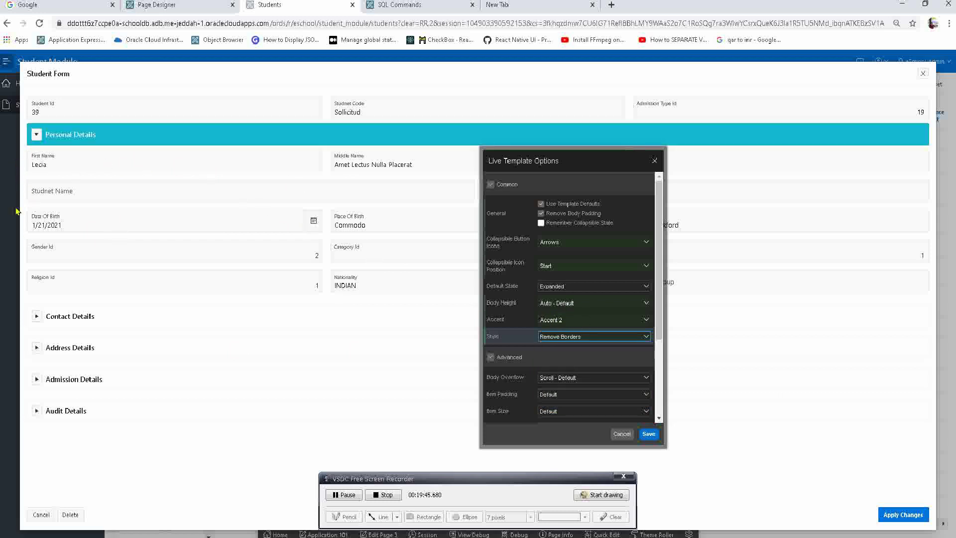
click(579, 342)
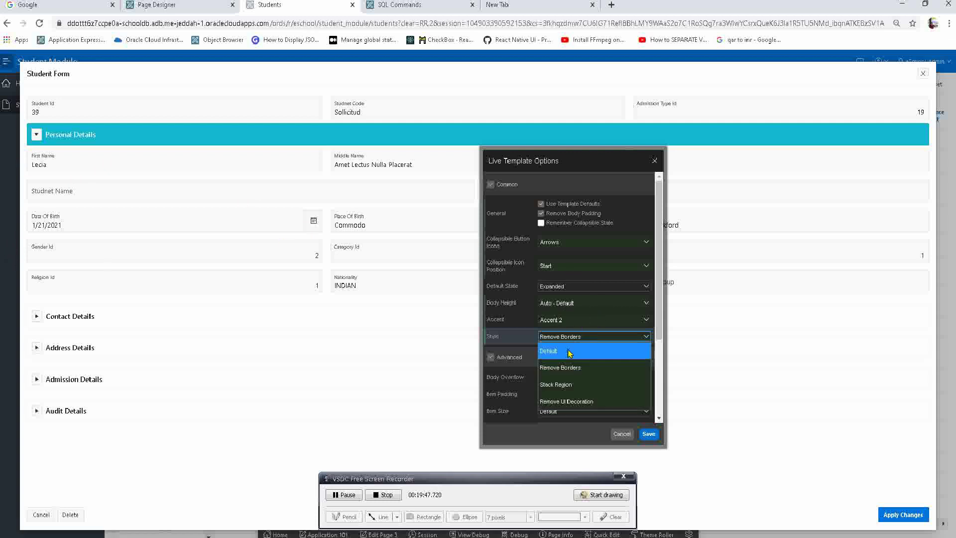
click(558, 344)
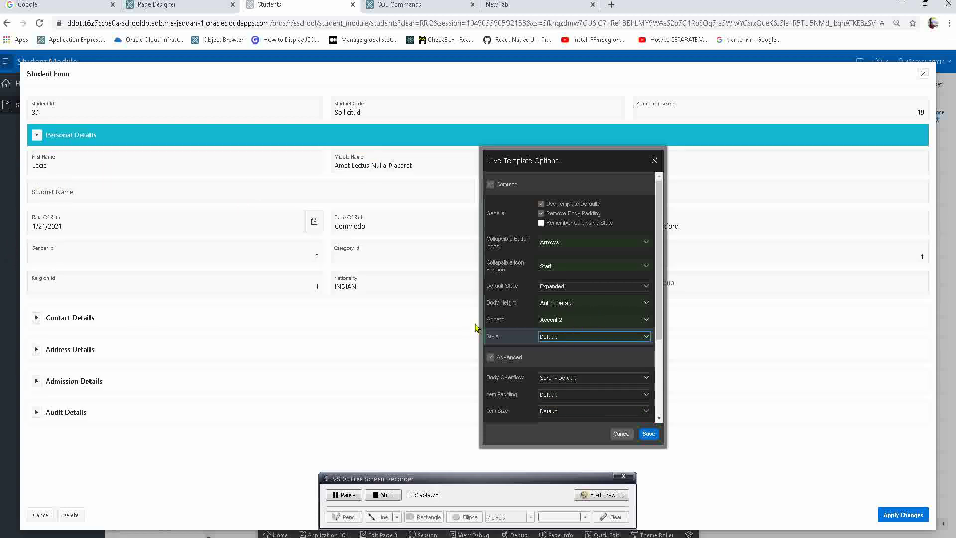
Set the Personal Details region's style to Remove Borders and save the live template options
click(567, 340)
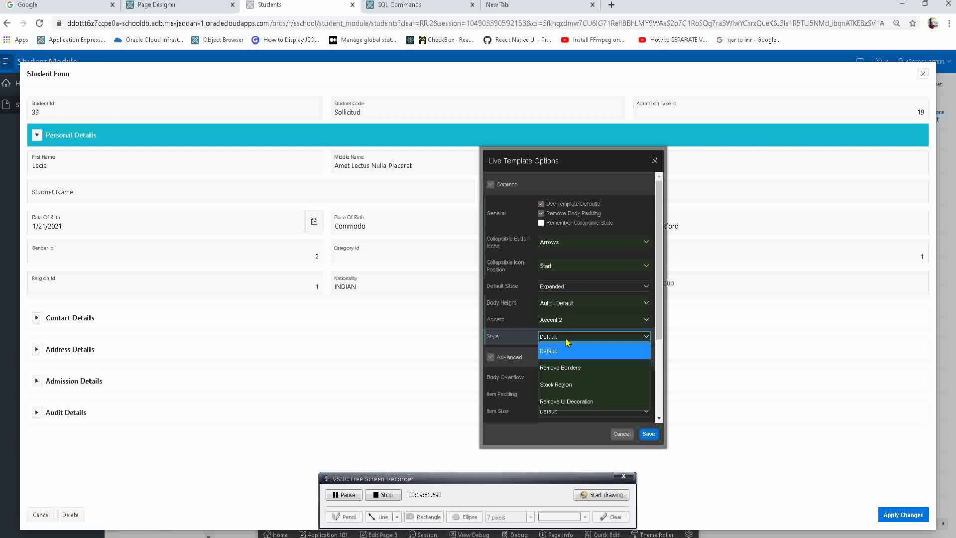
click(557, 367)
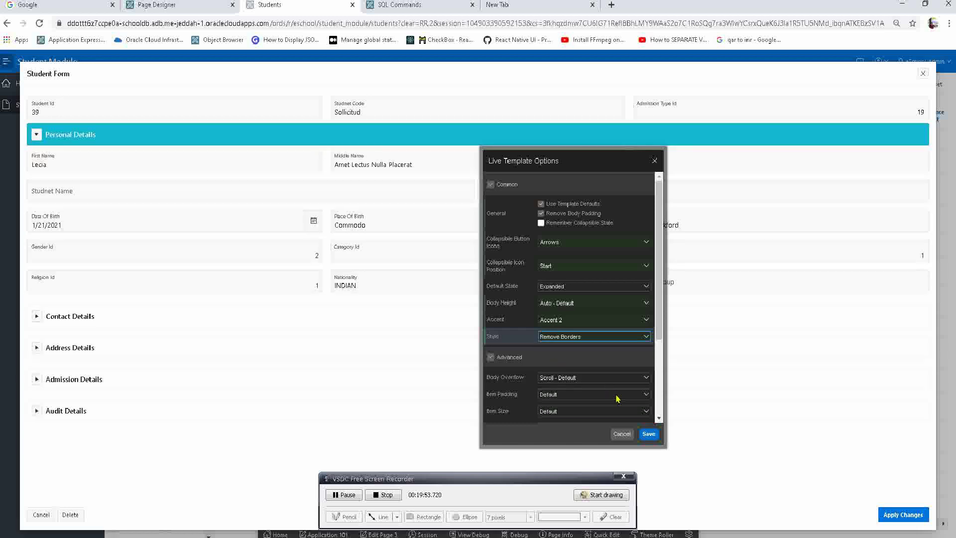
click(648, 434)
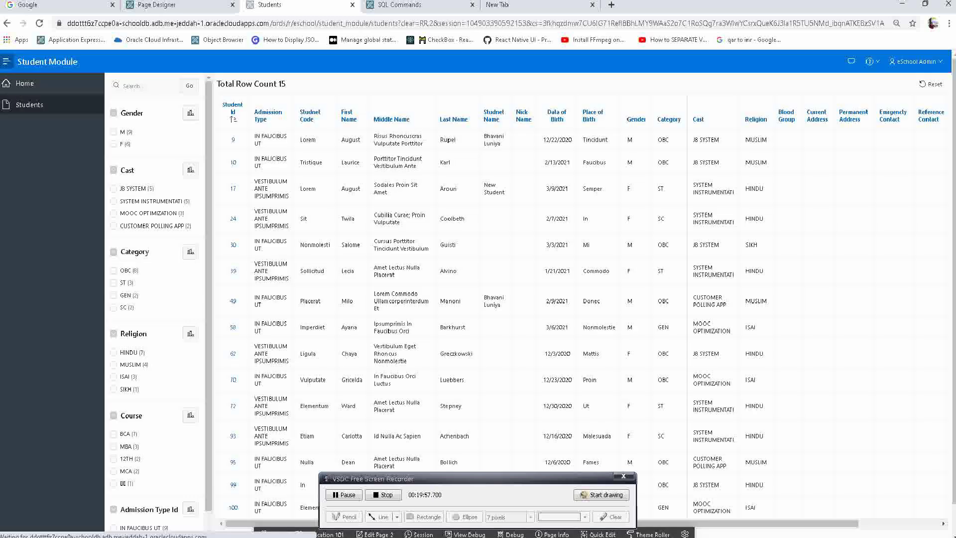
Reopen the Sollicitud student record, expand Contact, Address, Admission and Audit Details to review their fields, and close the form
click(233, 271)
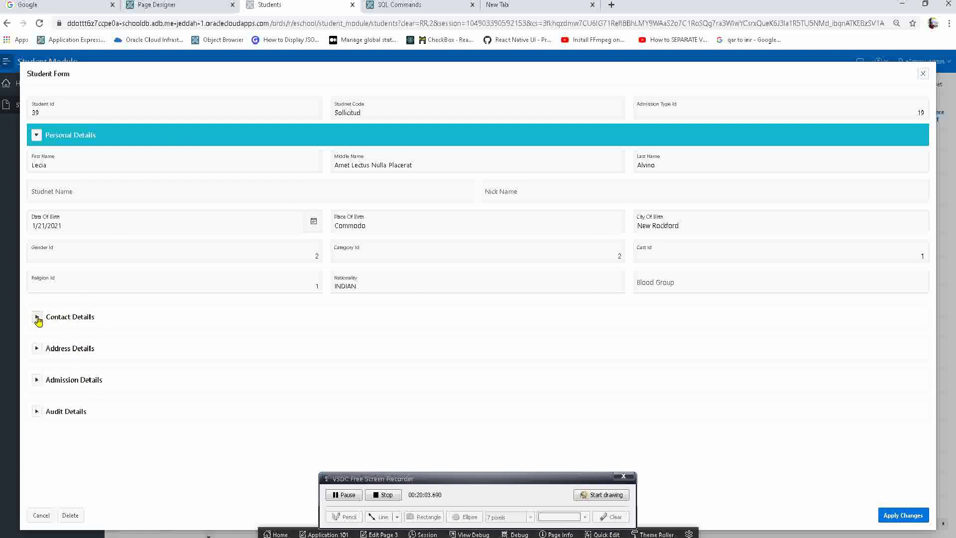
click(39, 317)
scroll(47, 319, down, 1)
click(40, 411)
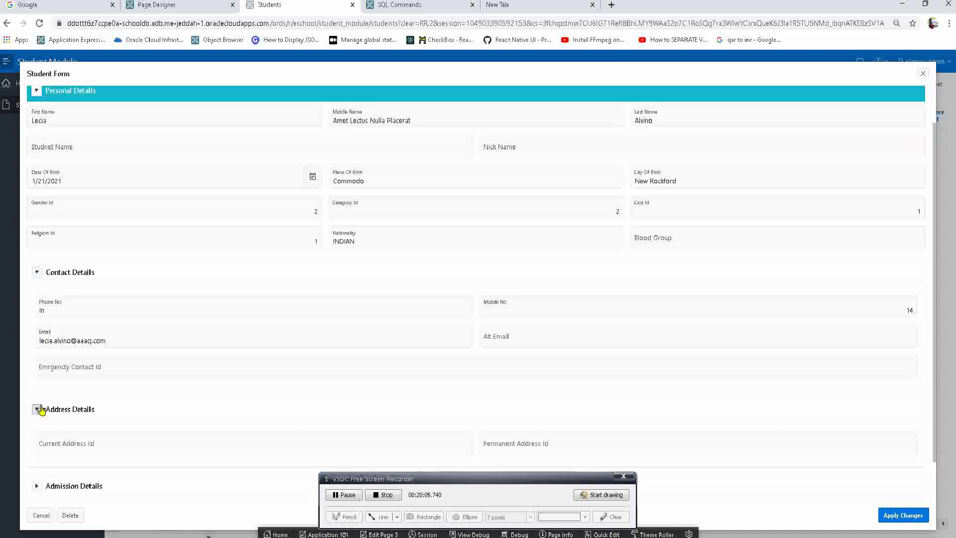
scroll(41, 414, down, 1)
click(35, 443)
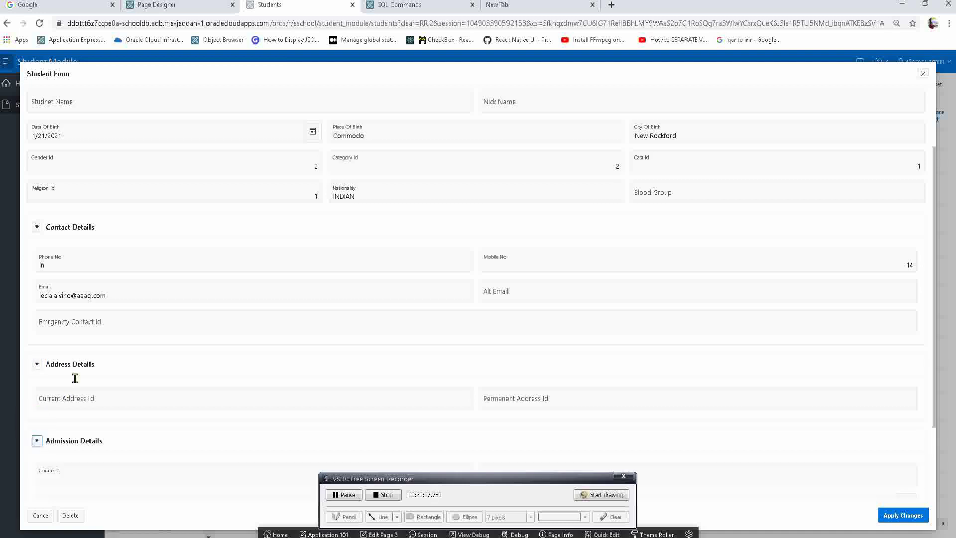
scroll(118, 339, down, 2)
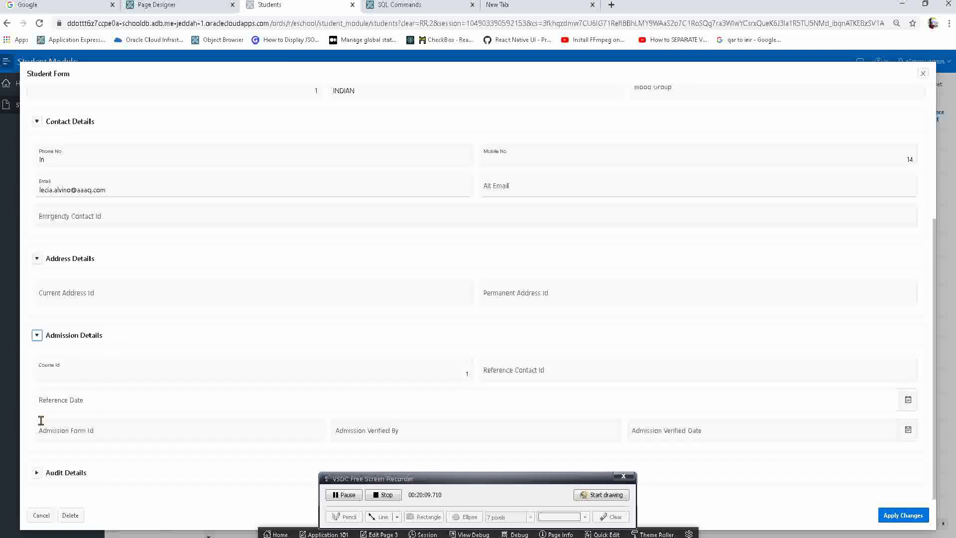
click(37, 472)
scroll(267, 296, down, 3)
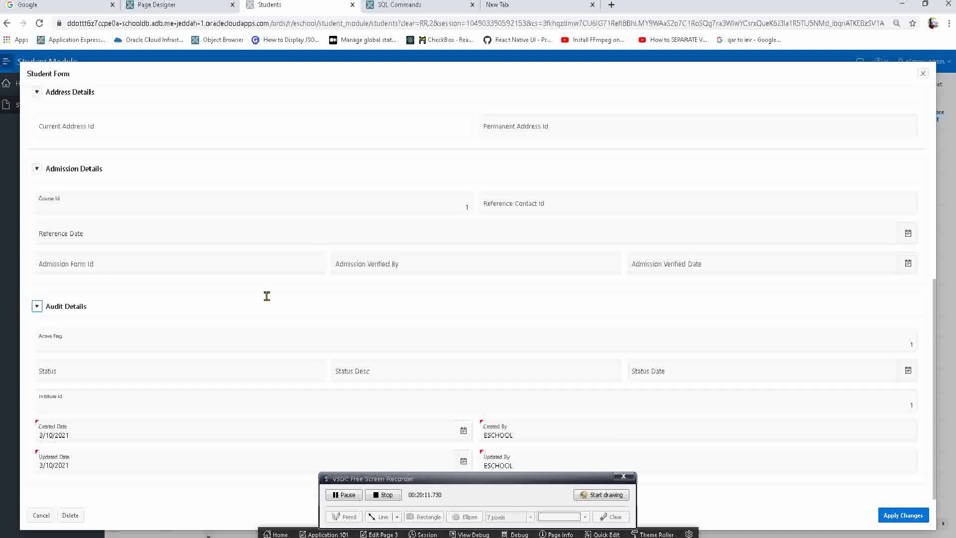
scroll(279, 303, up, 7)
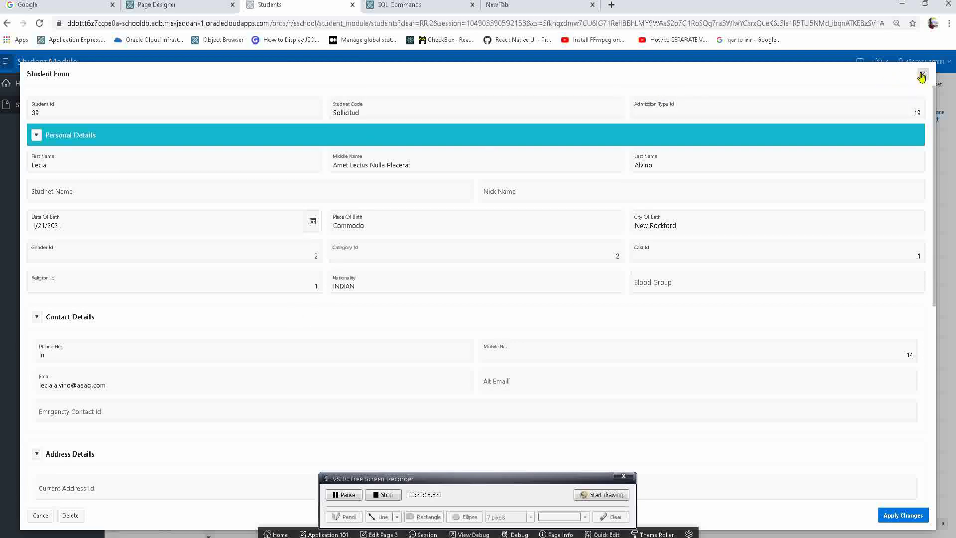
click(923, 74)
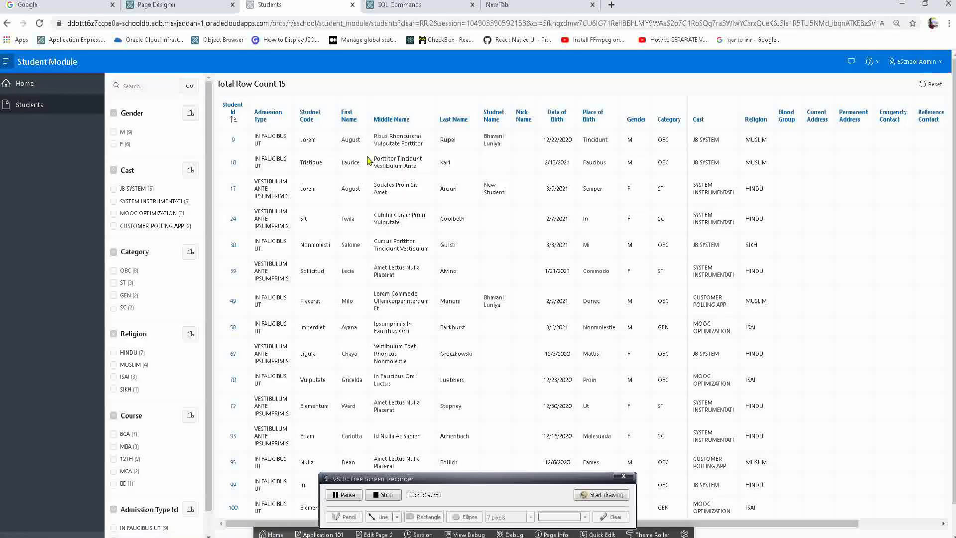
click(465, 257)
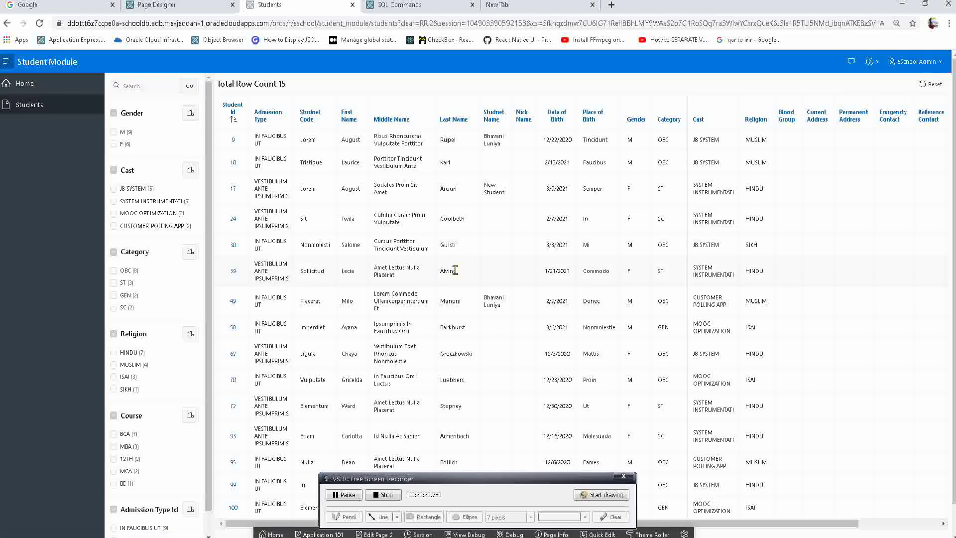
Open the Tristique student record and check the Student Id, Student Code and Admission Type Id fields above Personal Details
click(233, 161)
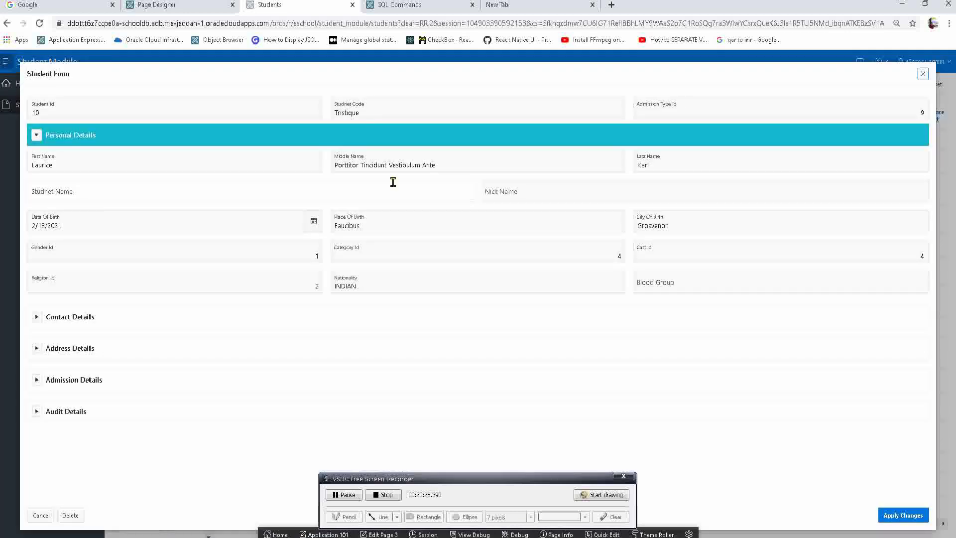
click(107, 108)
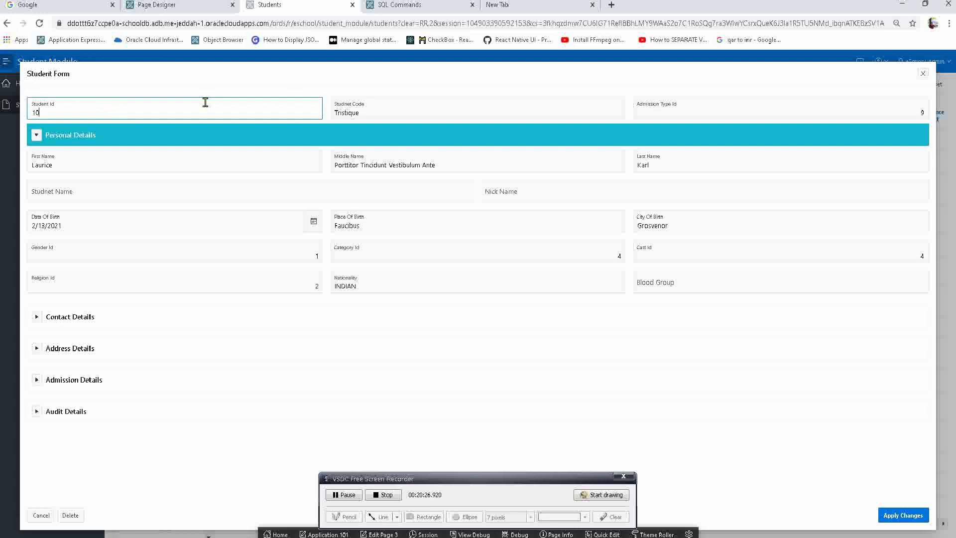
click(376, 104)
click(663, 105)
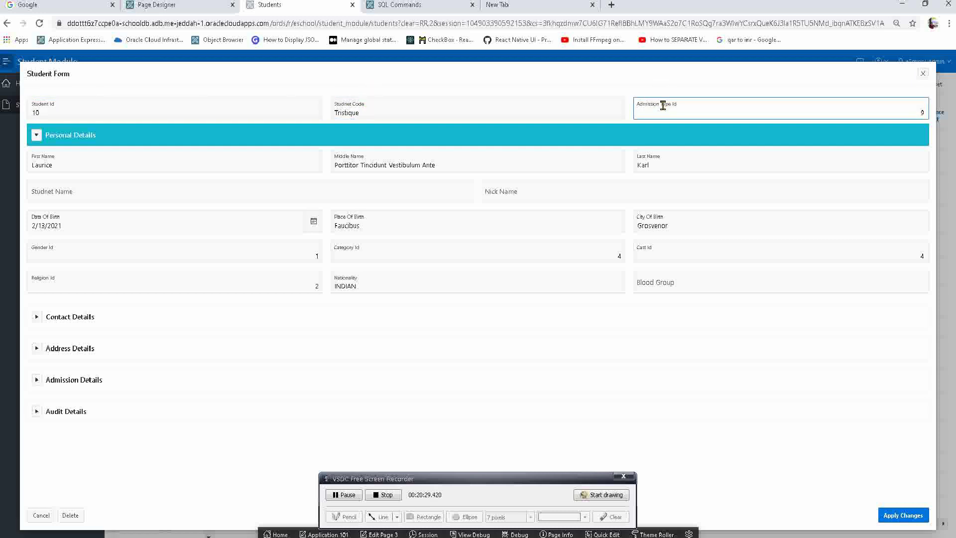
click(243, 165)
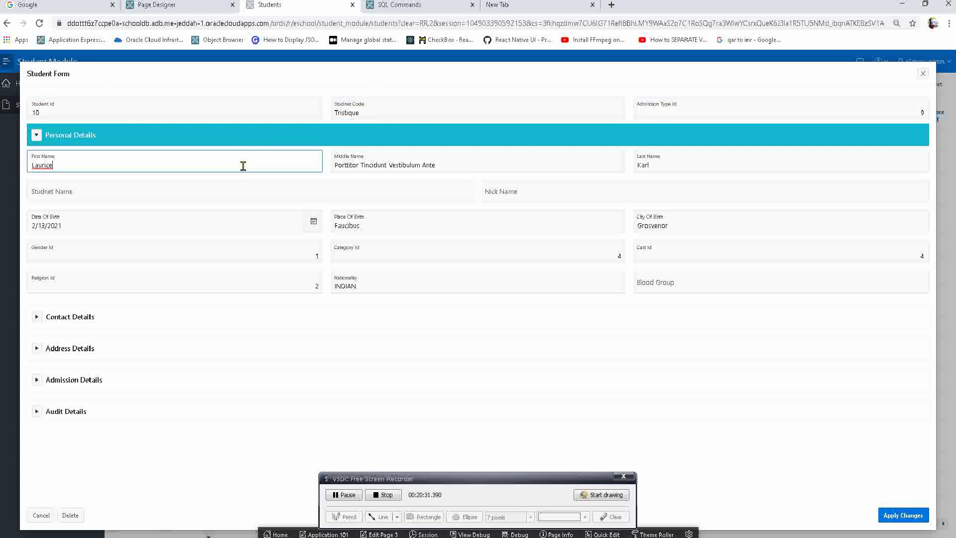
double_click(160, 107)
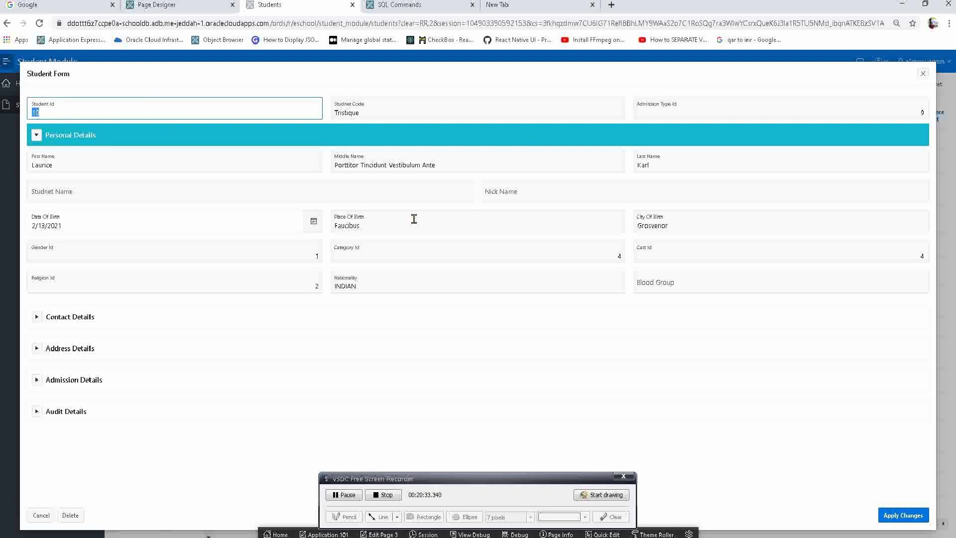
Collapse Personal Details, and expand and collapse Contact Details and Address Details to check how the regions stack
click(37, 134)
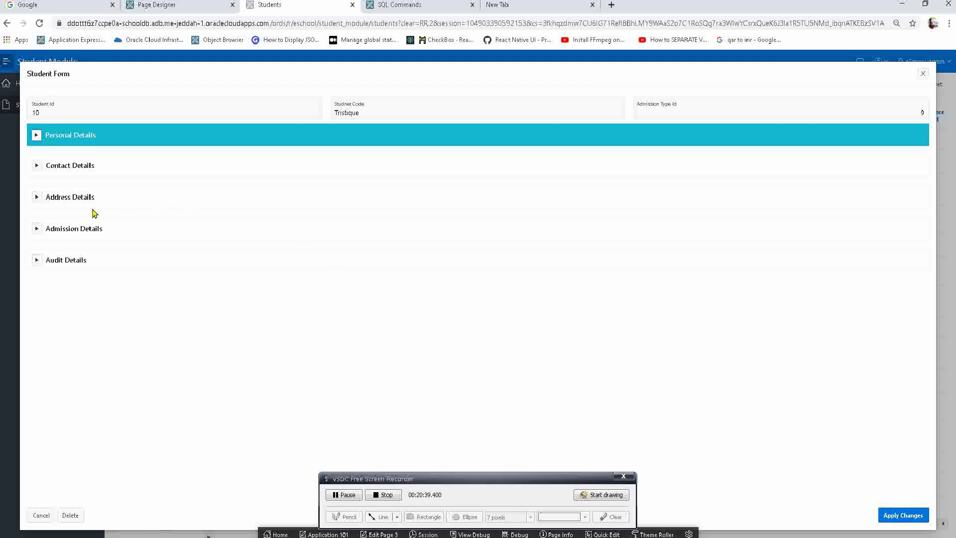
click(38, 165)
click(38, 165)
click(37, 197)
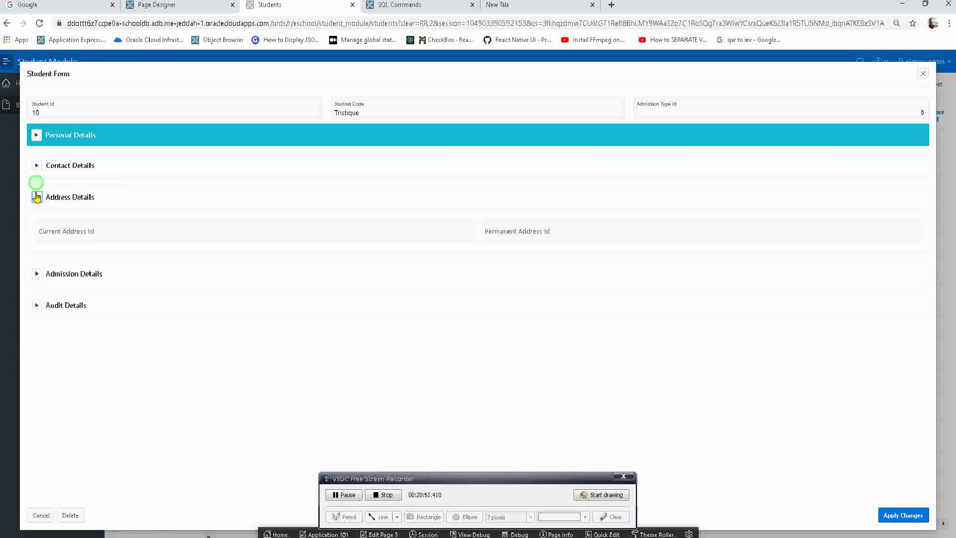
click(37, 197)
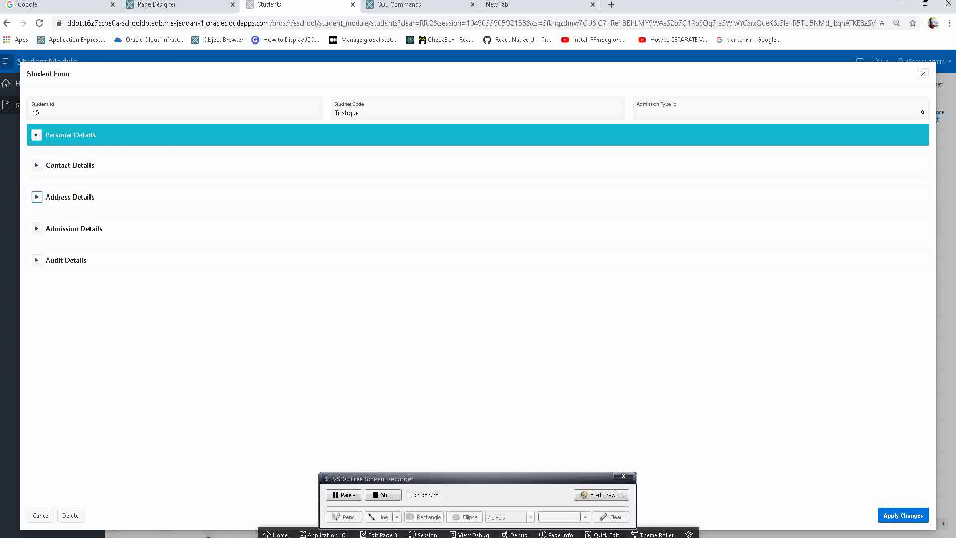
Open the Address Details region in Page Designer through Quick Edit, turn off Start New Row, and save the page
click(602, 534)
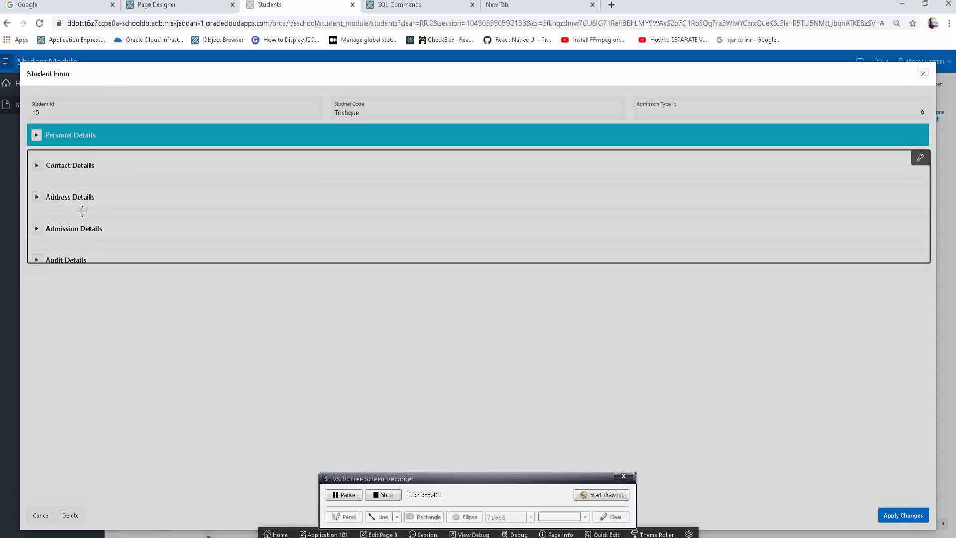
click(75, 197)
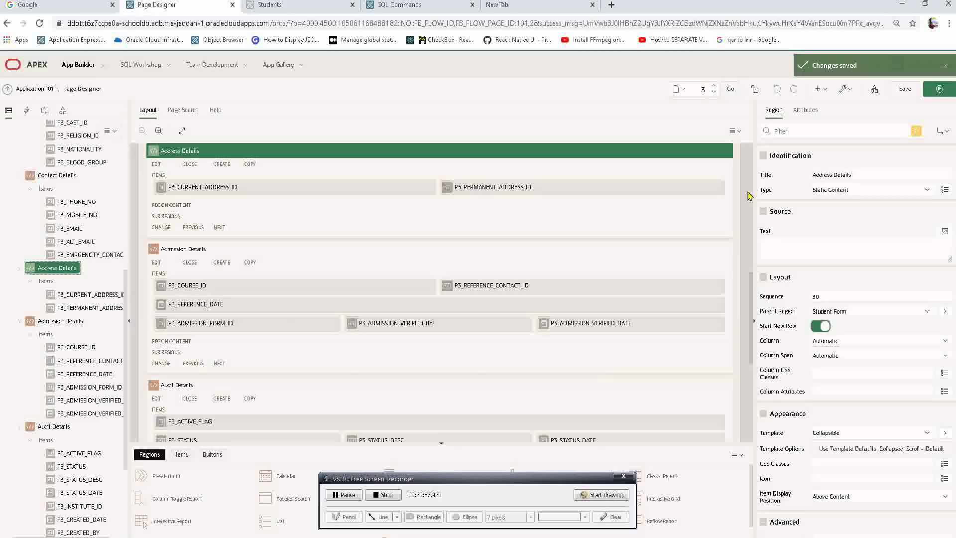
click(811, 130)
text(start)
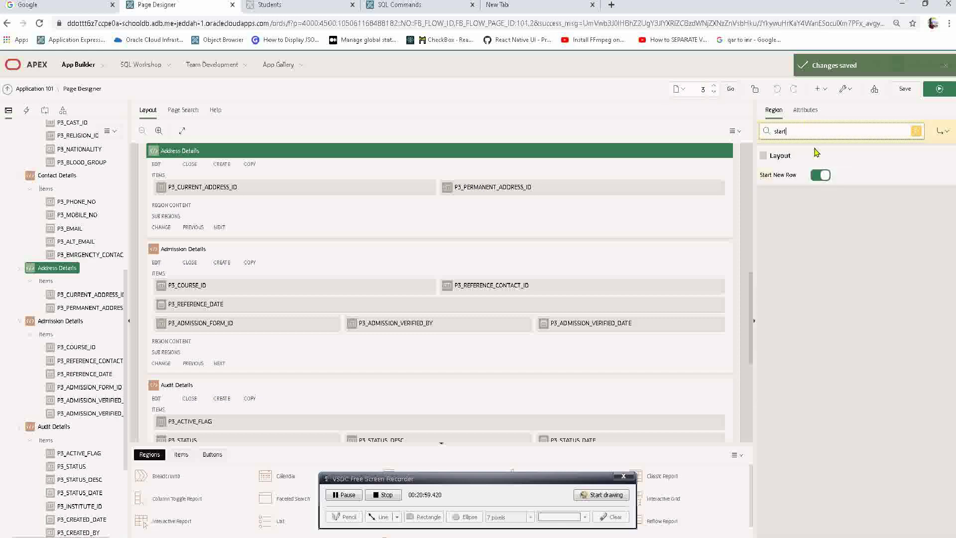
click(820, 175)
click(903, 91)
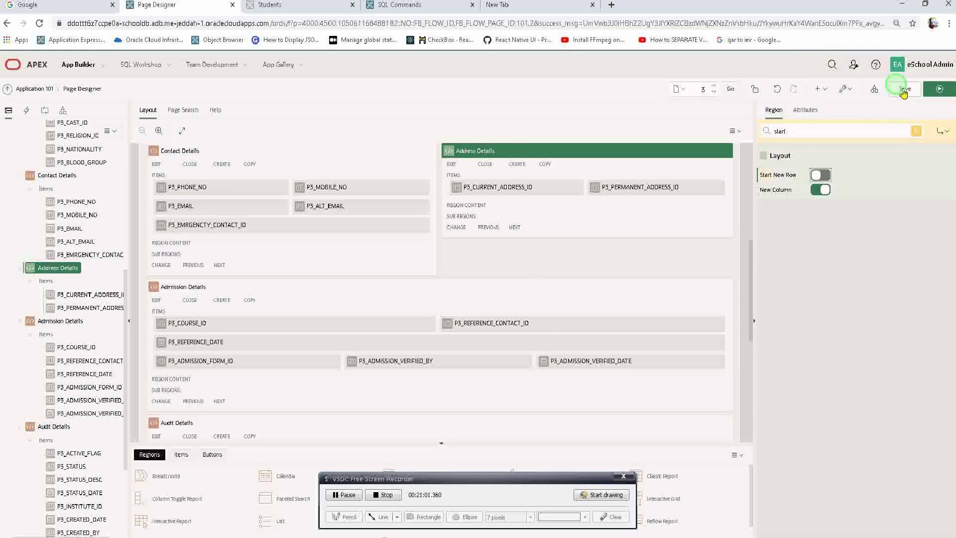
Return to the running Students page, reopen the Sollicitud record's form, and expand Contact Details and Address Details to check their layout
click(279, 5)
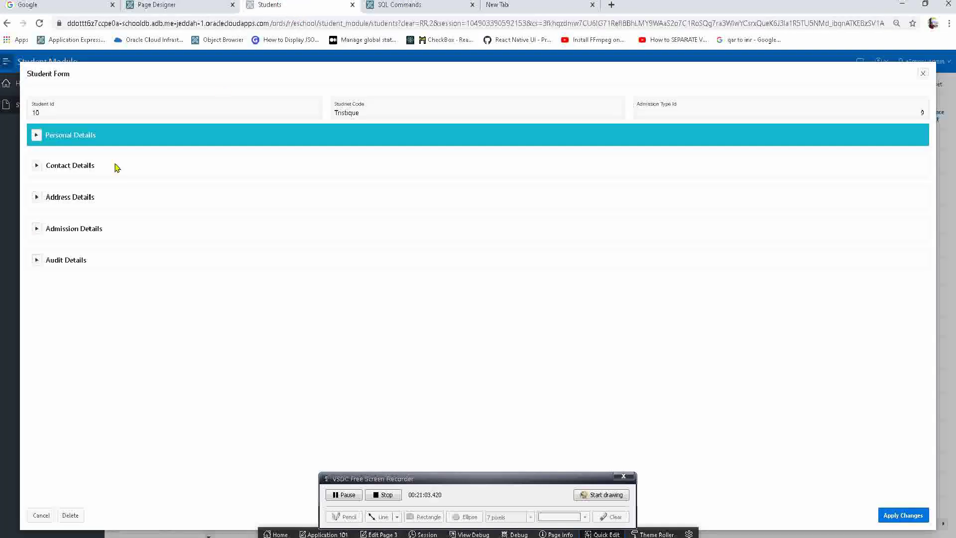
click(922, 73)
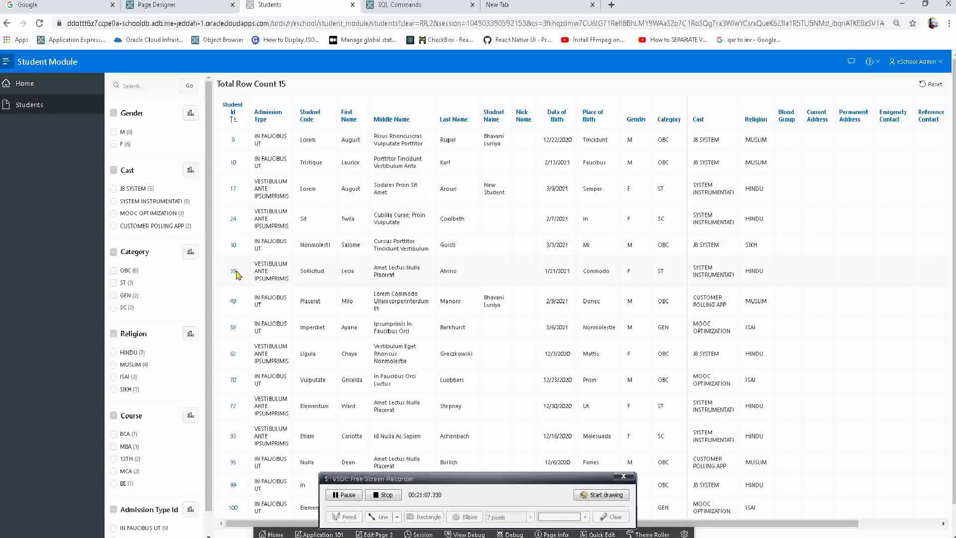
click(234, 273)
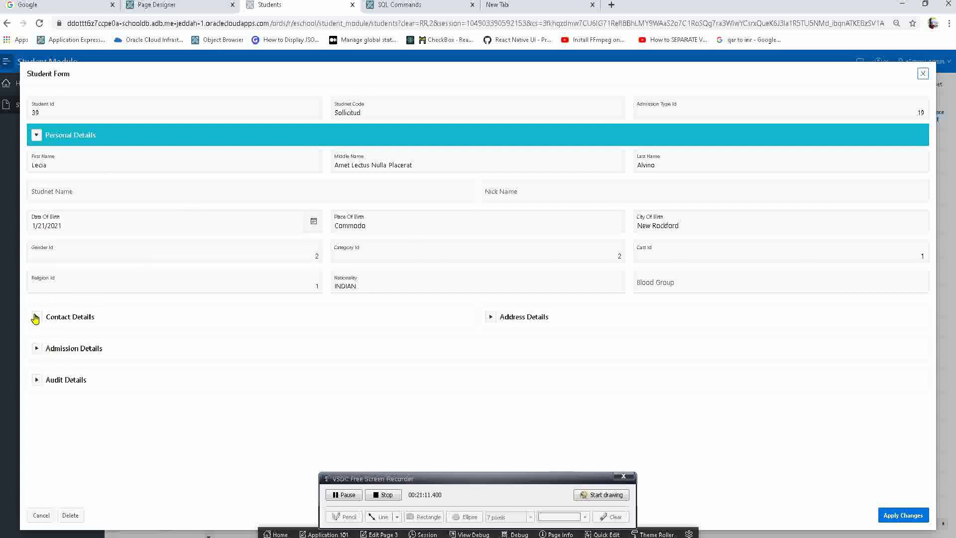
click(35, 317)
click(490, 317)
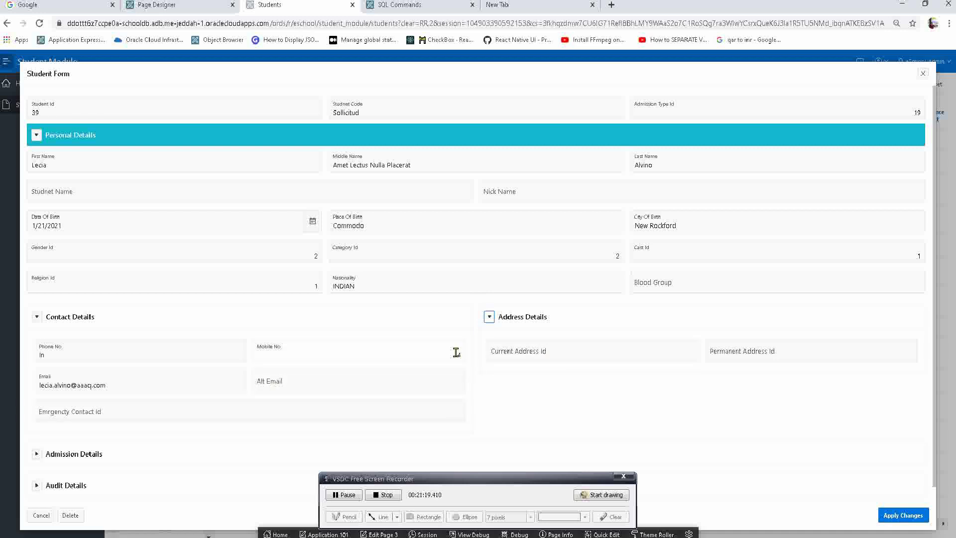
Close the record's form, return to Page Designer, and show all properties of the Student Form page by clearing the property filter
click(923, 73)
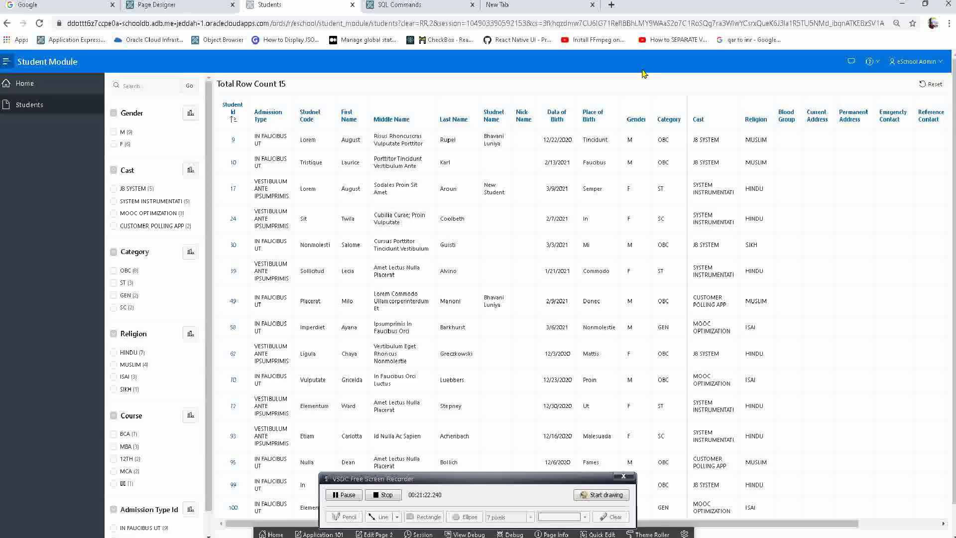
click(213, 7)
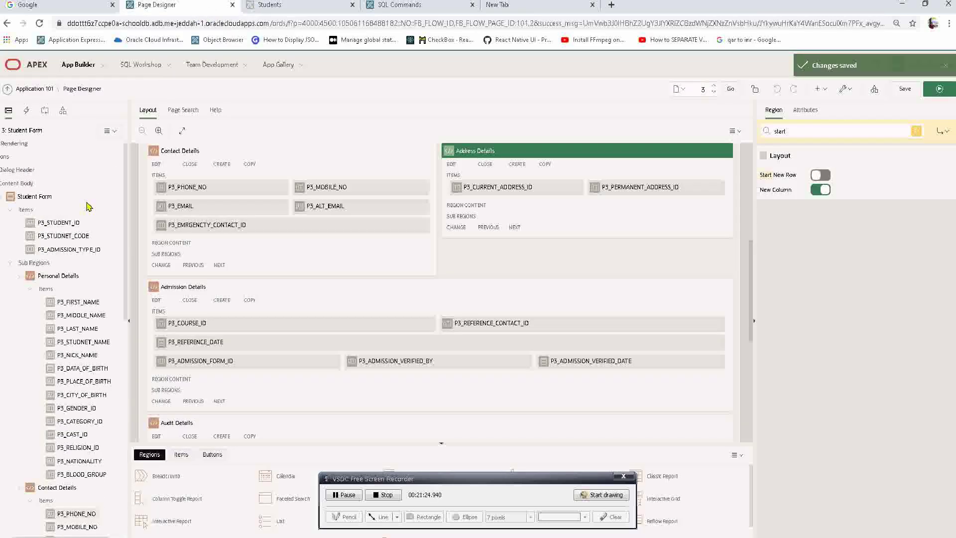
click(42, 132)
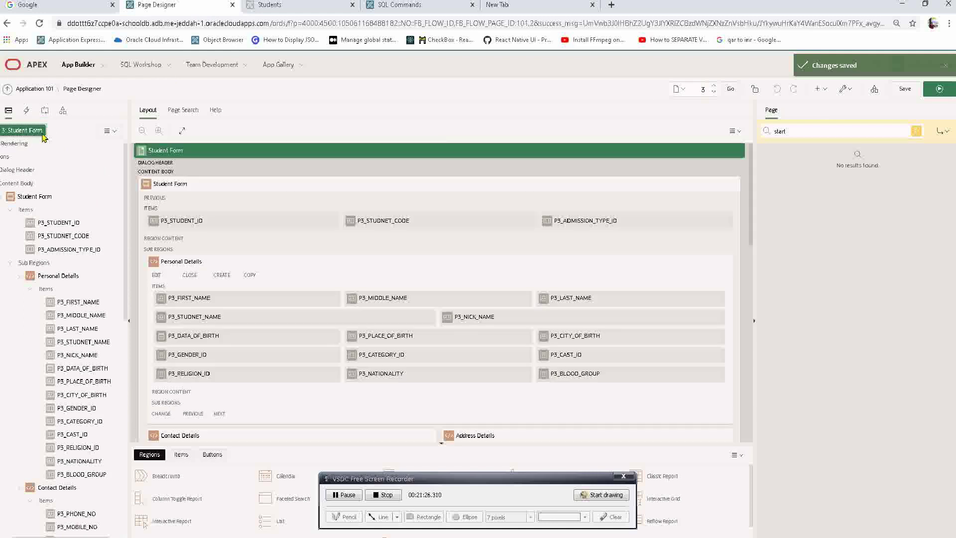
click(814, 128)
key(ctrl+a)
key(BackSpace)
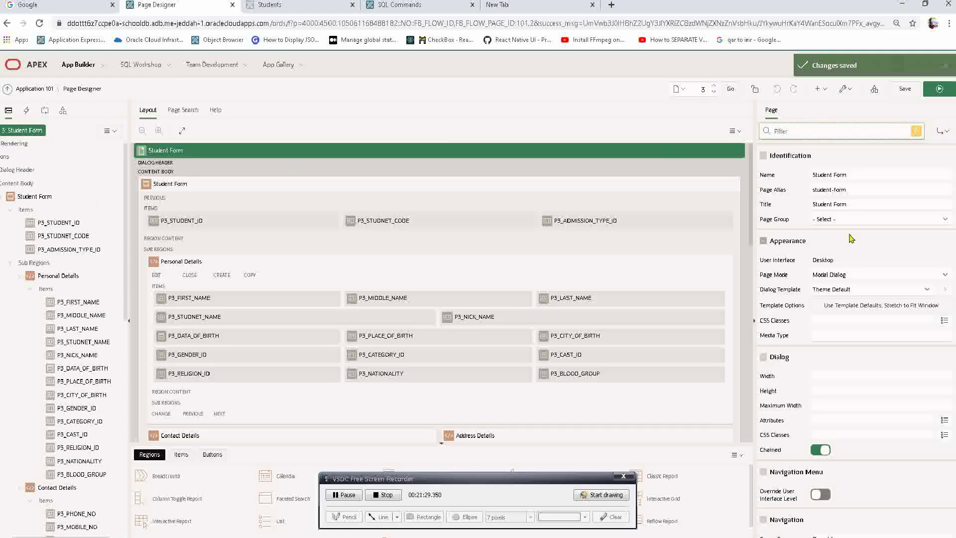
Set the Student Form page's Page Mode to Normal
click(852, 275)
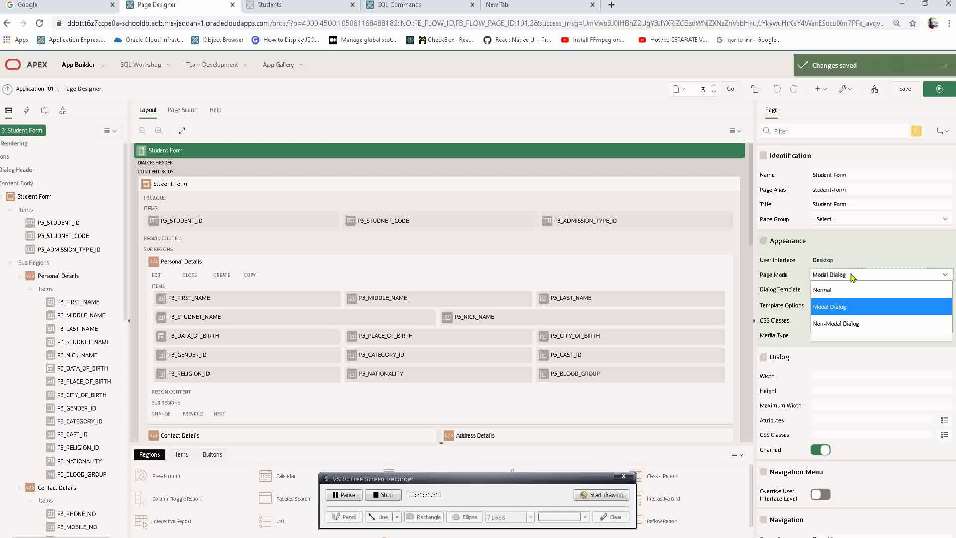
click(852, 277)
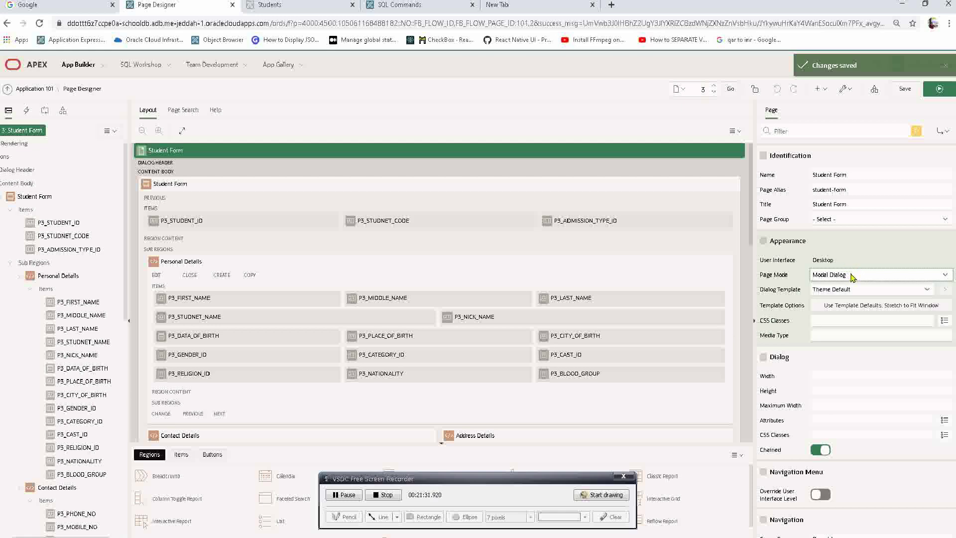
click(330, 10)
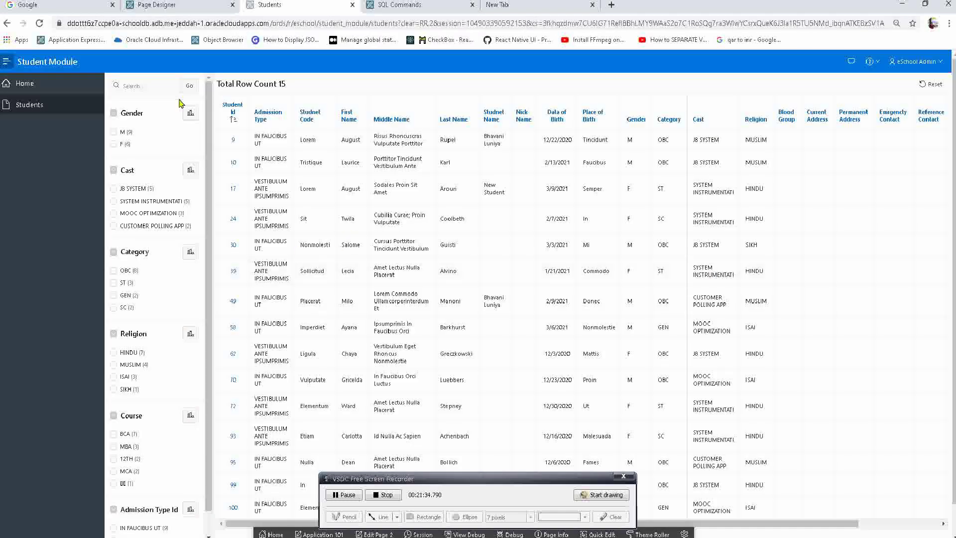
click(181, 5)
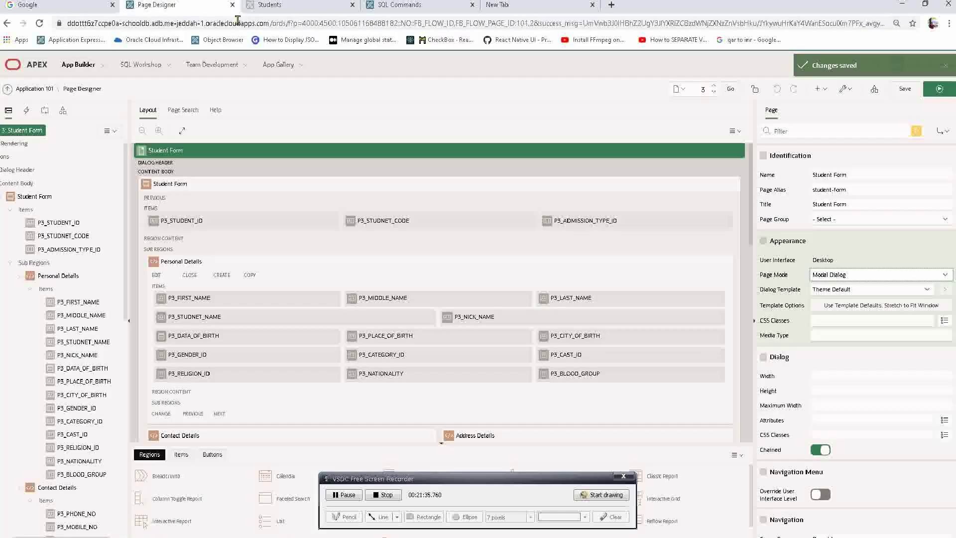
click(854, 275)
click(842, 283)
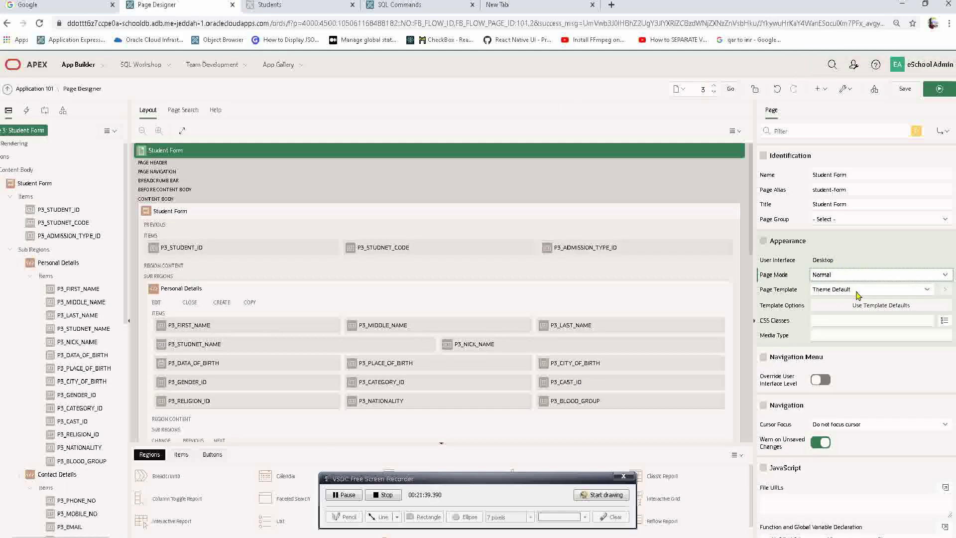
Save and run the page, and open student 24's record from the Students list to check the form as a normal page
click(934, 89)
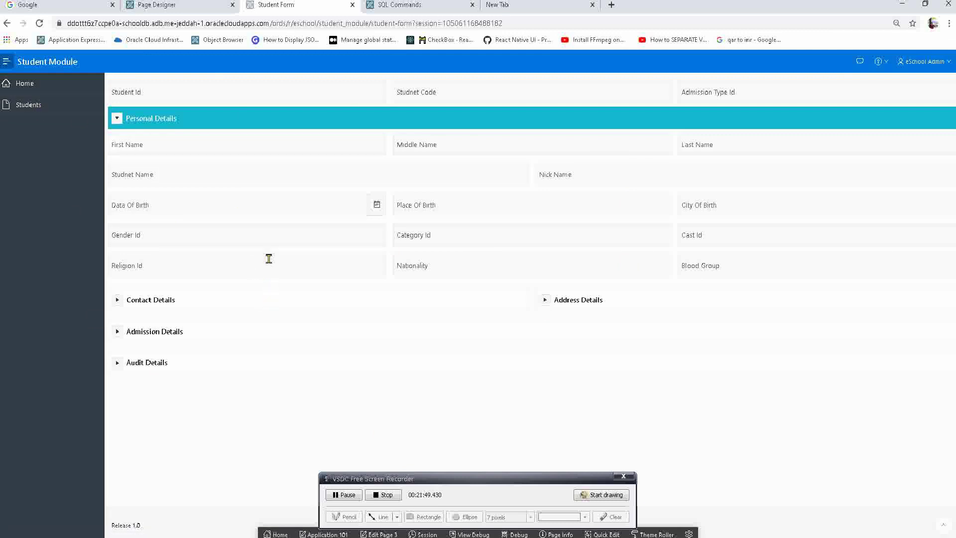
click(40, 111)
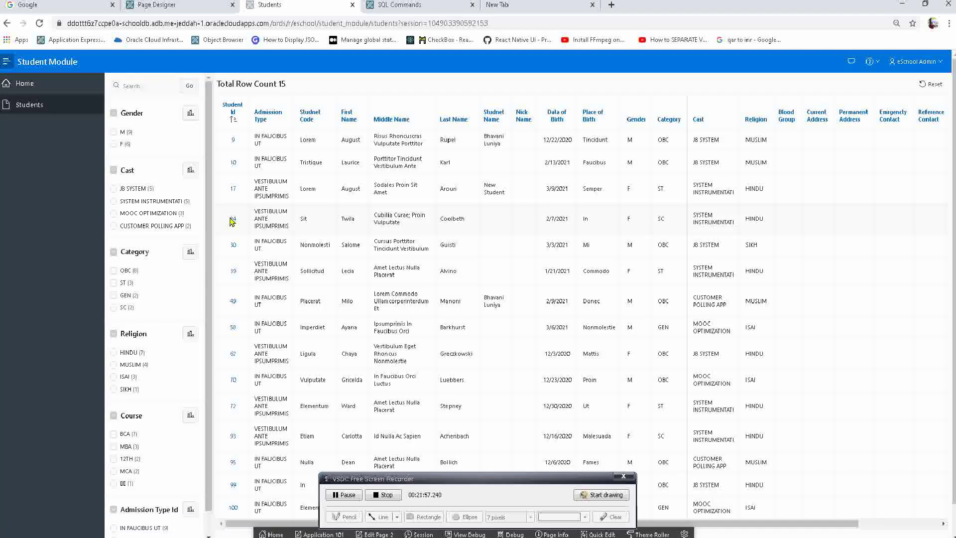
click(232, 219)
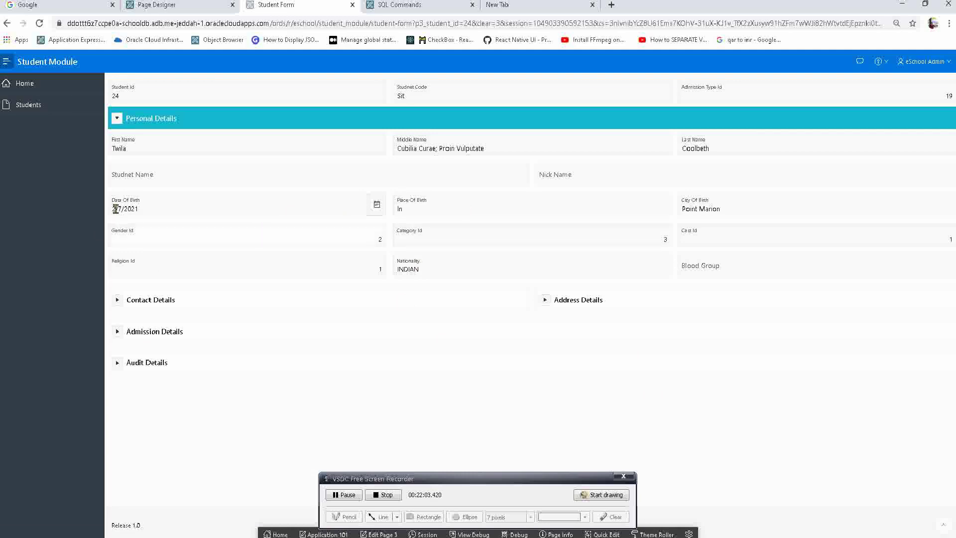
Return to Page Designer and collapse Personal Details, Contact Details, Address Details and Admission Details in the component tree
click(169, 6)
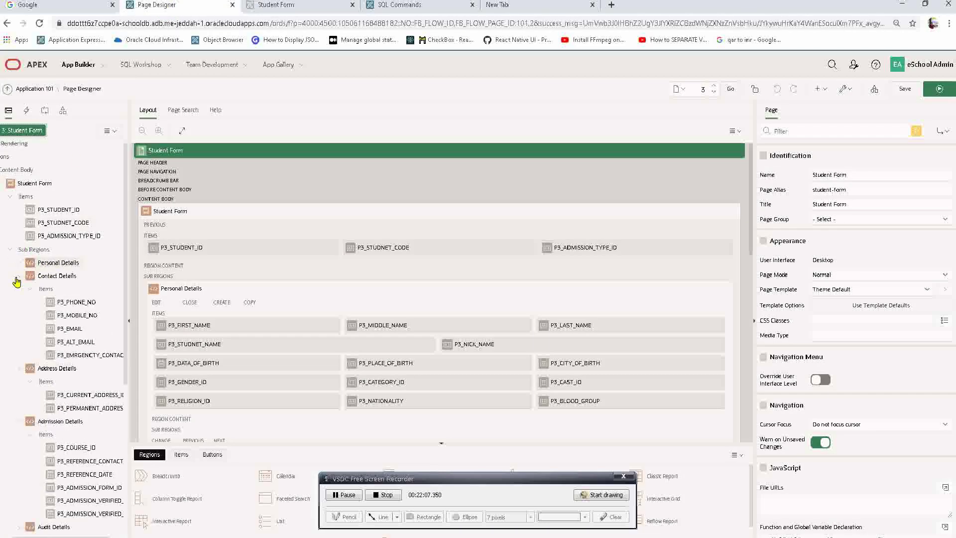
click(19, 262)
click(18, 276)
click(20, 288)
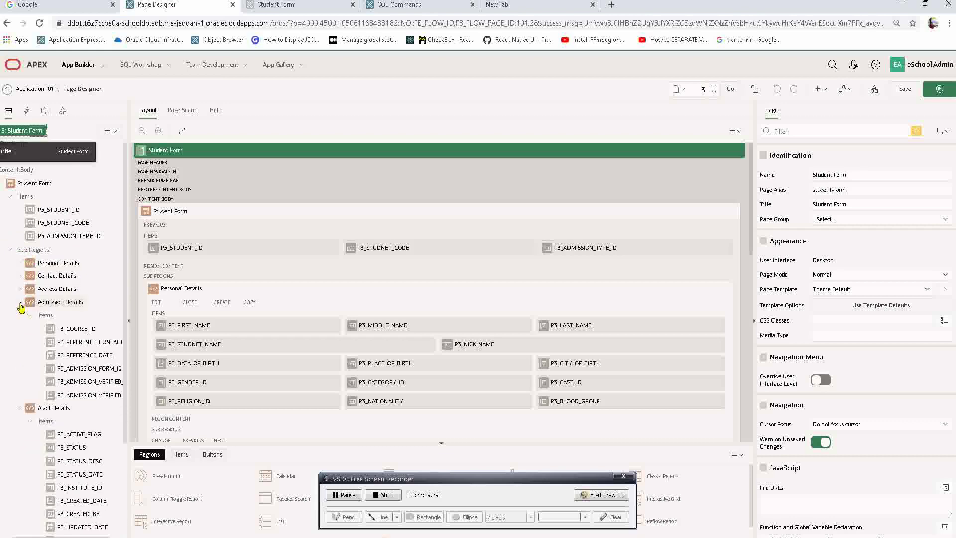
click(22, 302)
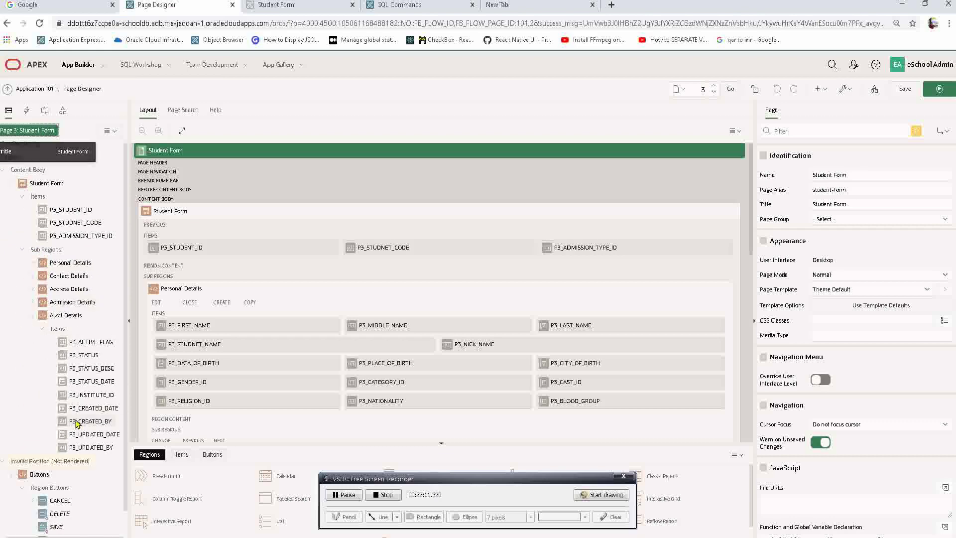
Move the Buttons region from its invalid position into the Student Form's sub regions, below Audit Details
scroll(77, 423, down, 1)
click(50, 447)
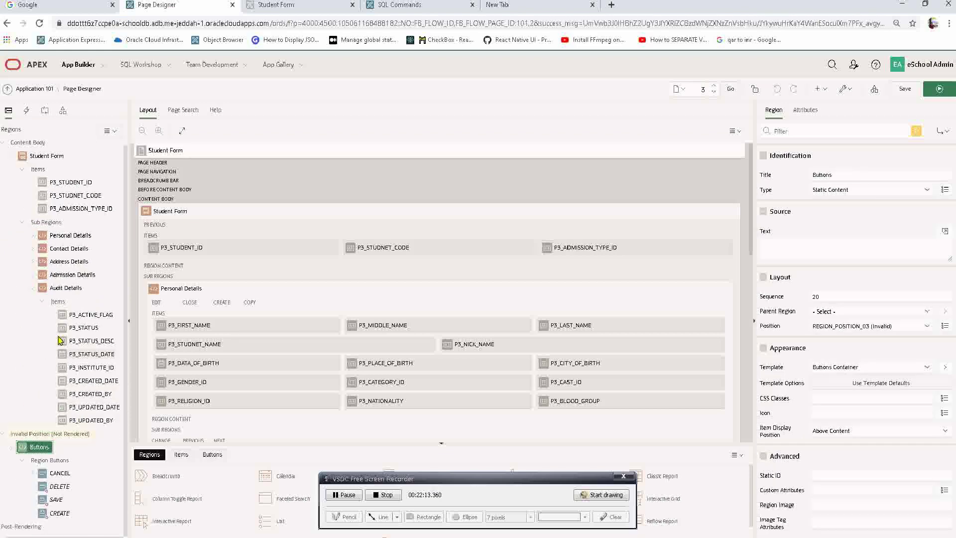
click(22, 169)
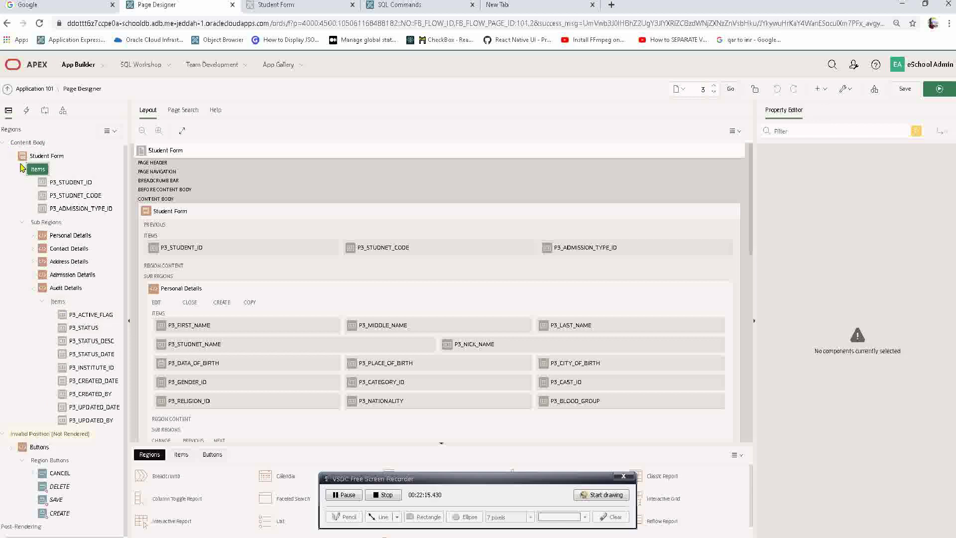
click(21, 170)
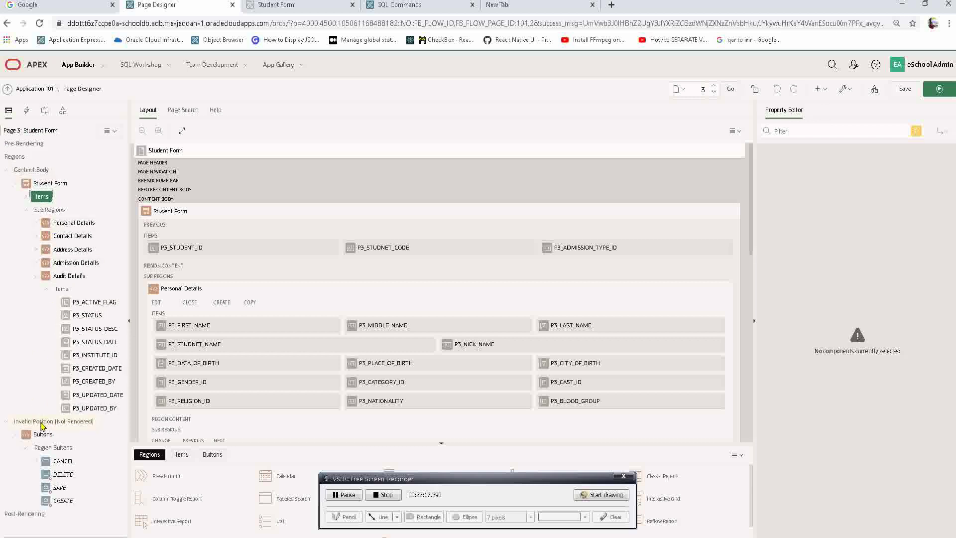
click(40, 406)
click(42, 433)
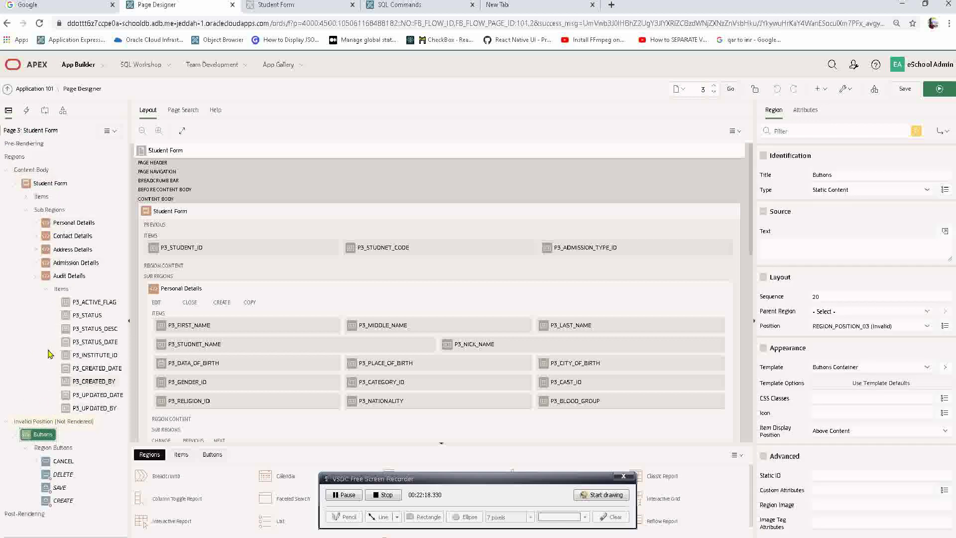
click(35, 277)
mouse_move(47, 302)
mouse_down()
mouse_move(47, 282)
mouse_move(64, 280)
mouse_move(63, 271)
mouse_move(63, 294)
mouse_up()
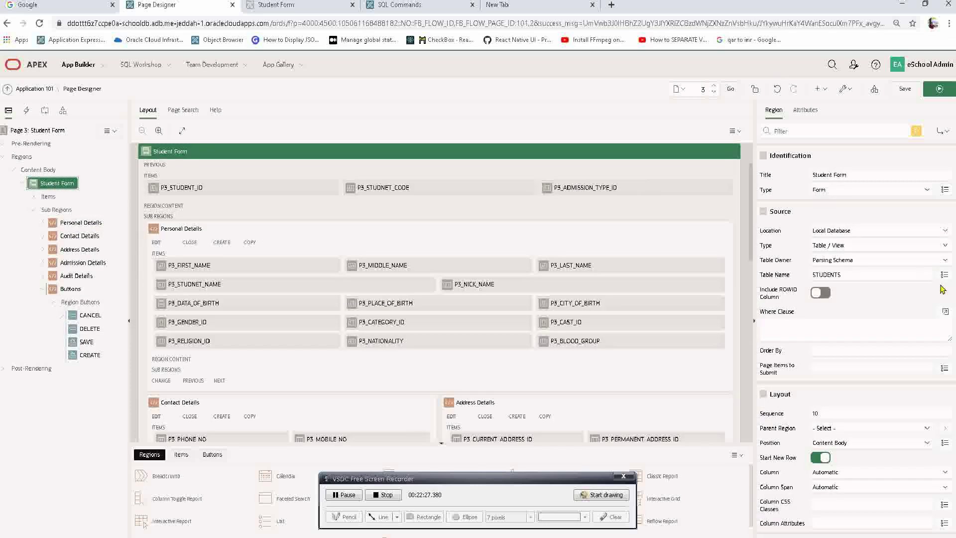
Set the Student Form region's template to Standard and run the page
scroll(857, 299, down, 2)
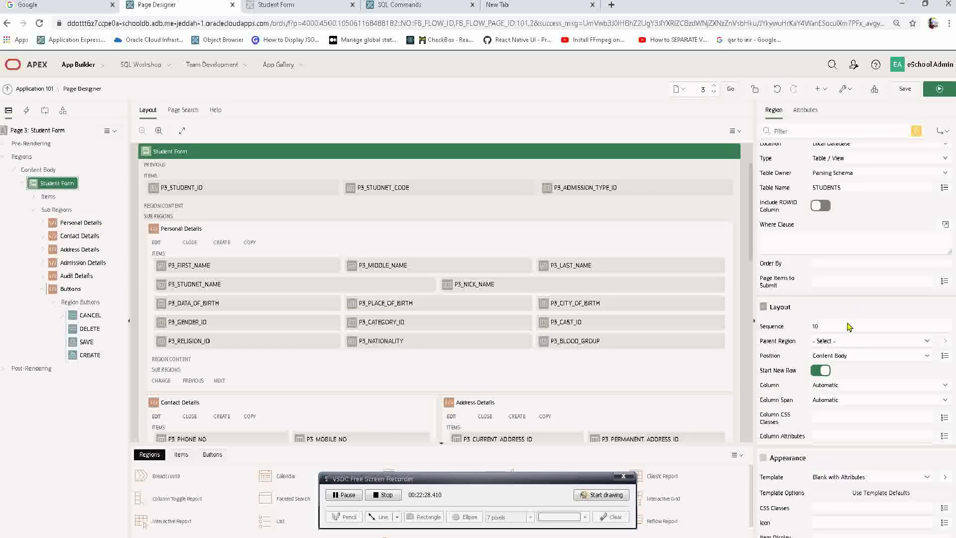
scroll(852, 398, down, 2)
click(854, 394)
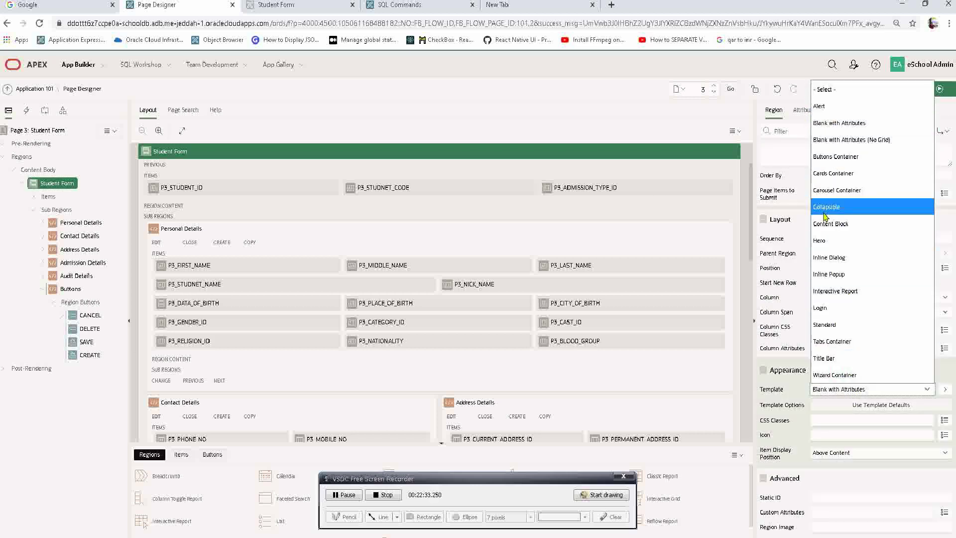
key(s)
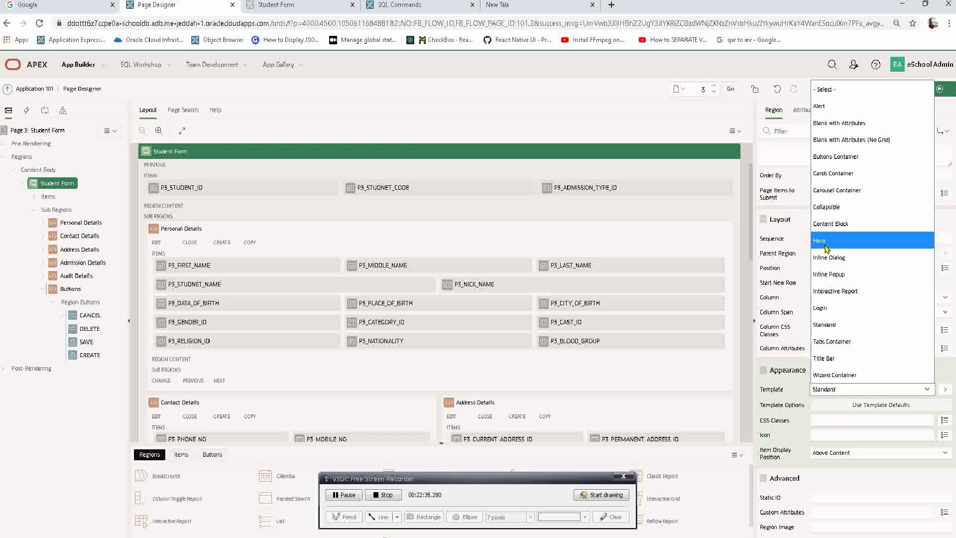
key(Escape)
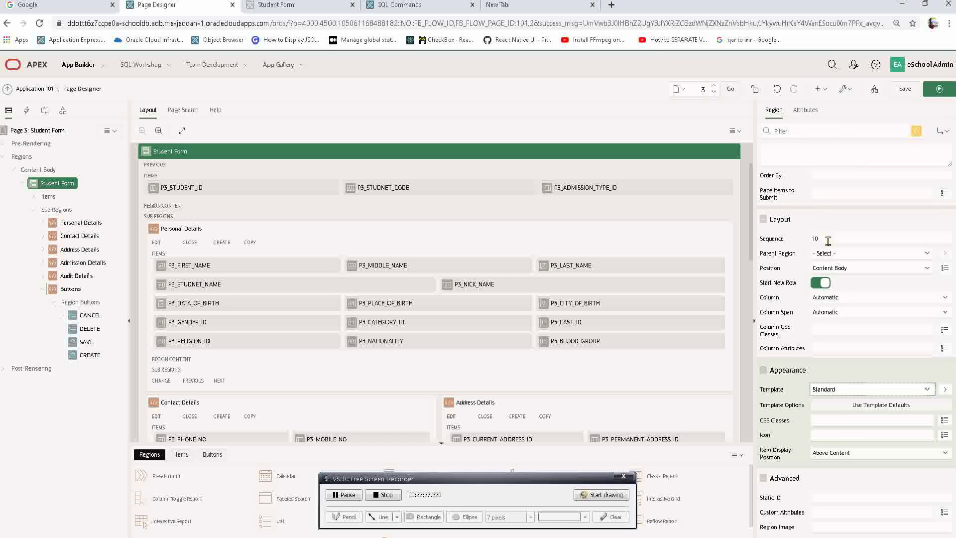
click(867, 390)
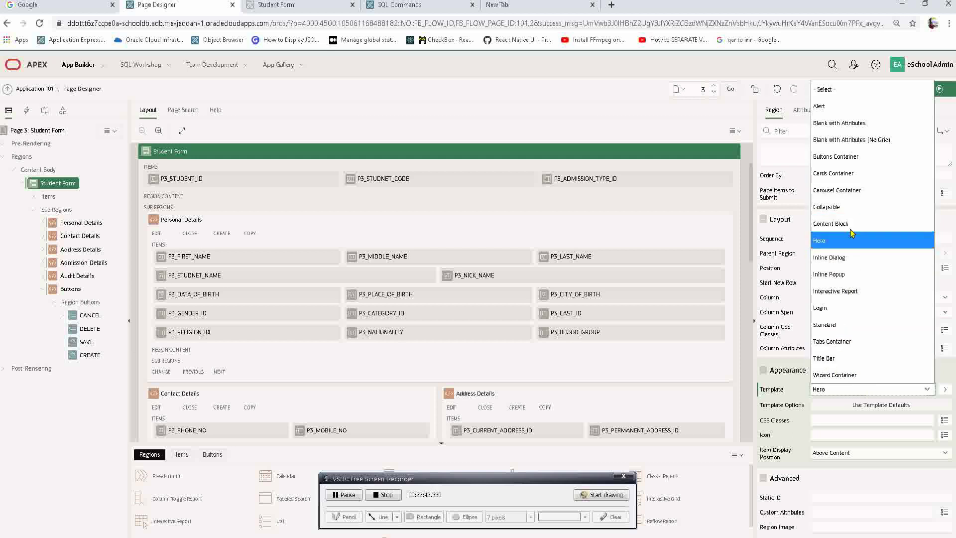
key(s)
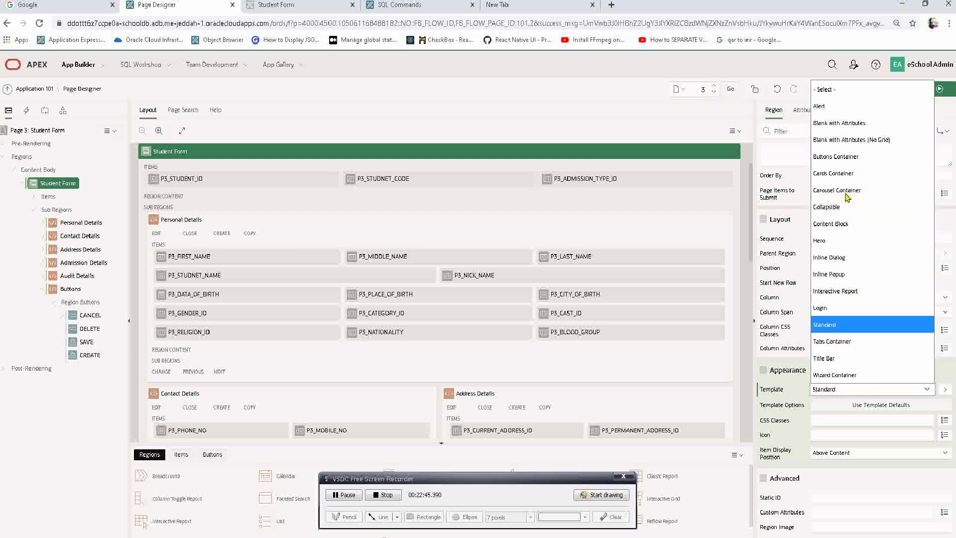
click(824, 326)
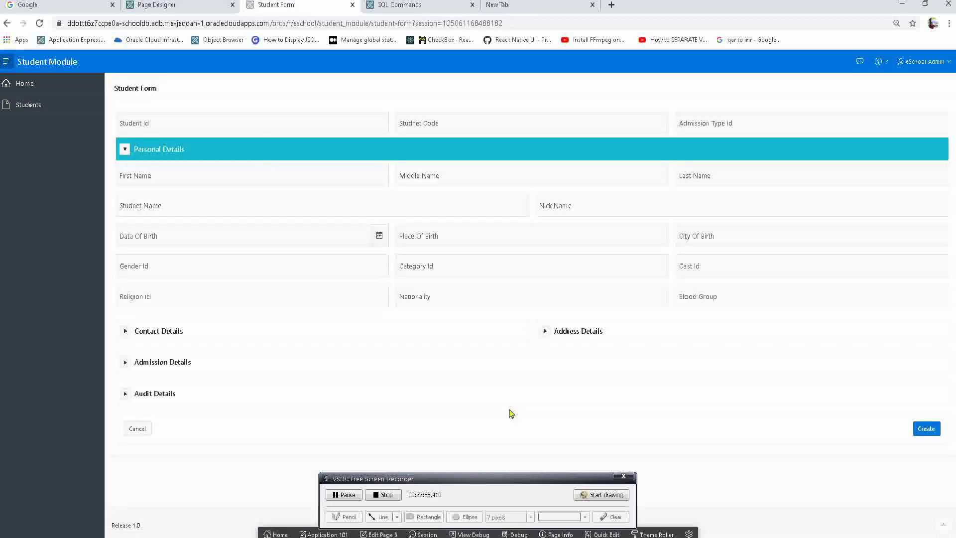
Try the Cancel button on the Sollicitud record's form, and open that button in Page Designer through Quick Edit
click(60, 103)
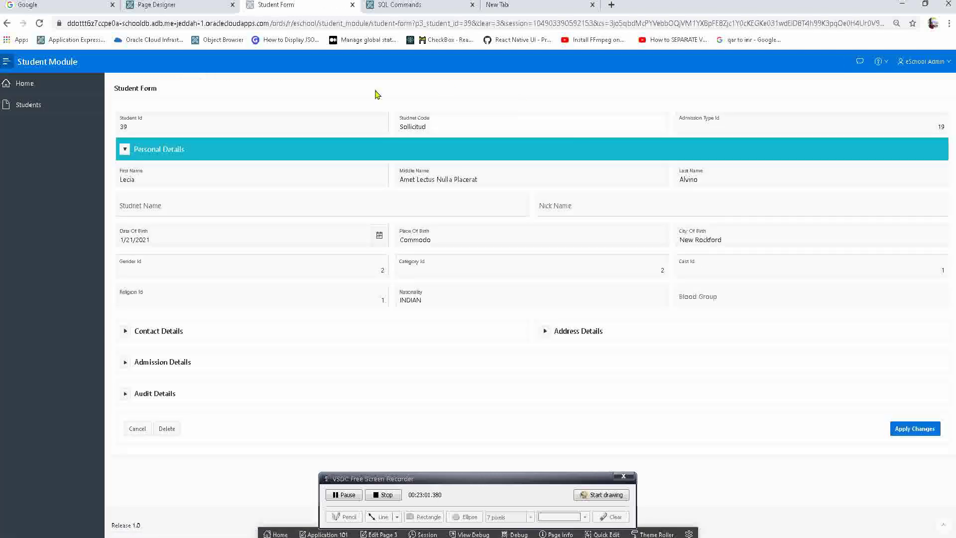
click(136, 429)
click(600, 534)
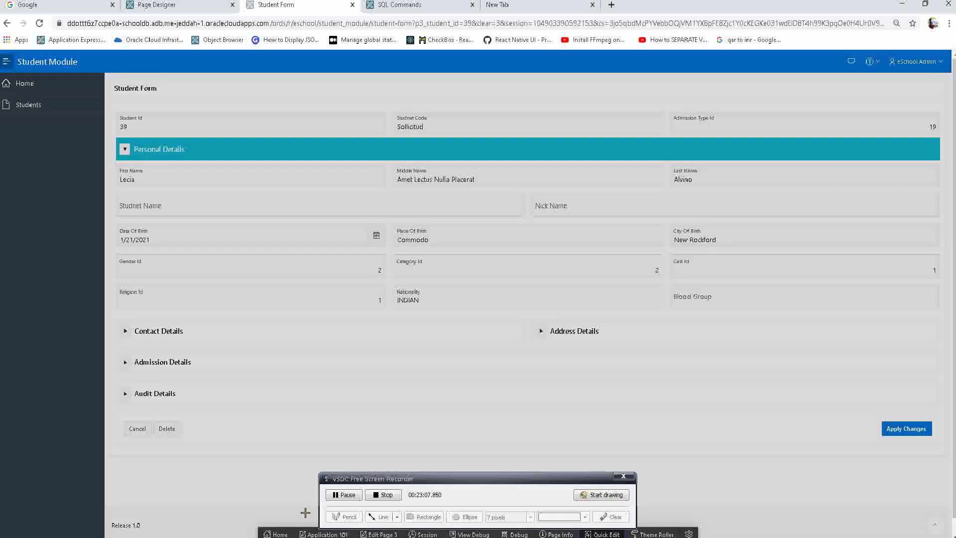
click(129, 429)
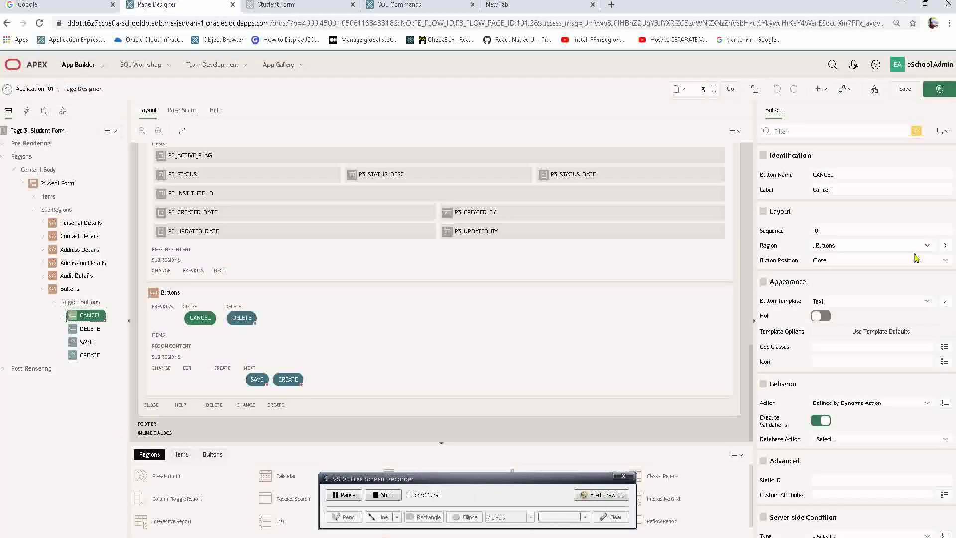
click(867, 402)
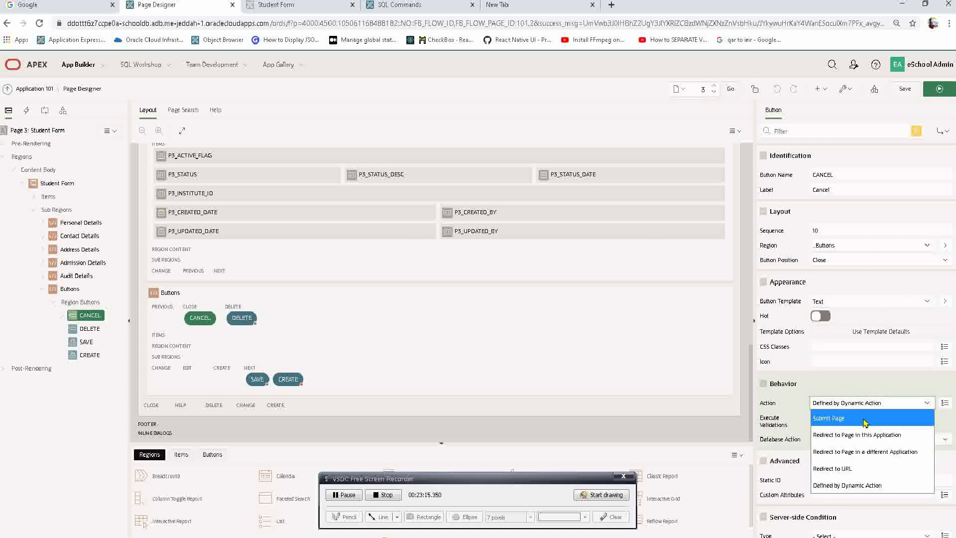
click(856, 467)
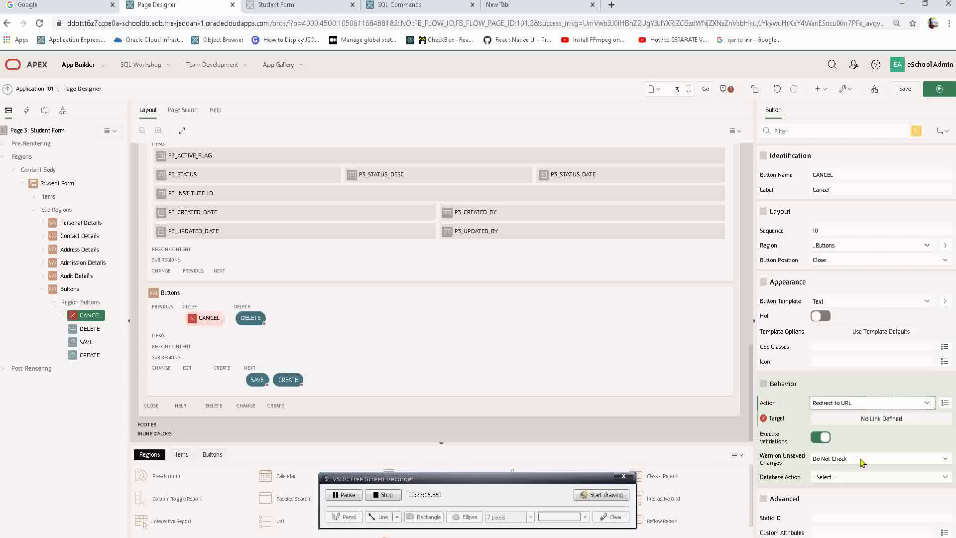
click(889, 423)
click(531, 311)
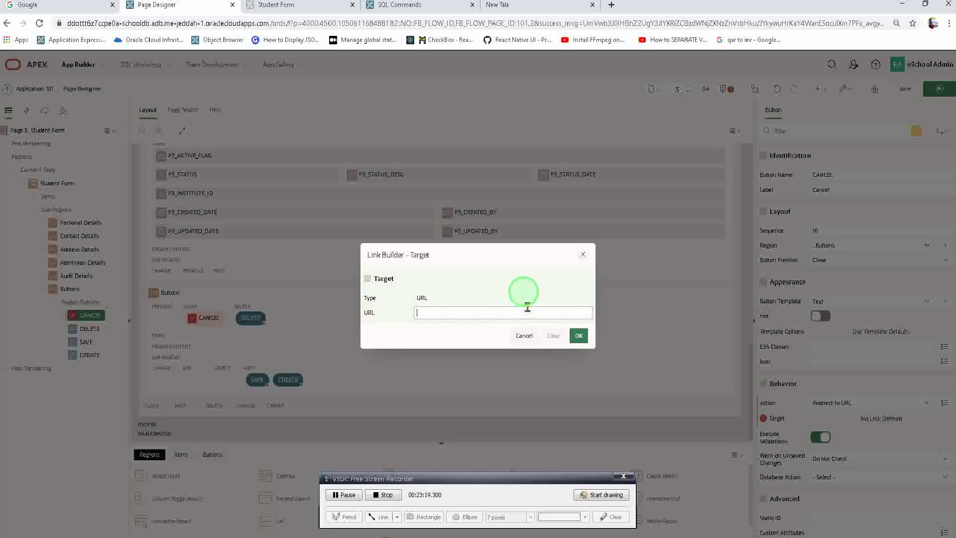
key(Escape)
Make the CANCEL button redirect to page 2 in this application with page 2's cache cleared, and save and run the page
click(864, 404)
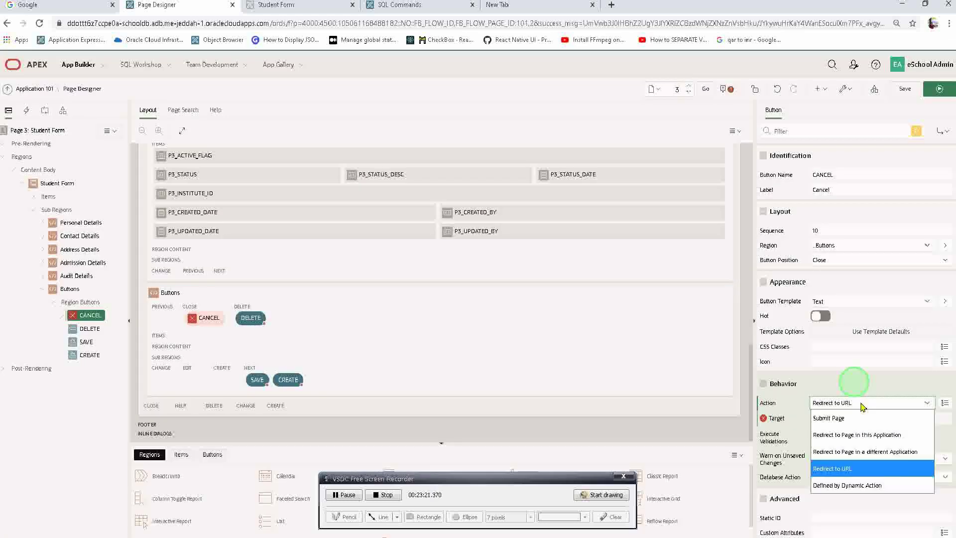
click(867, 435)
click(869, 419)
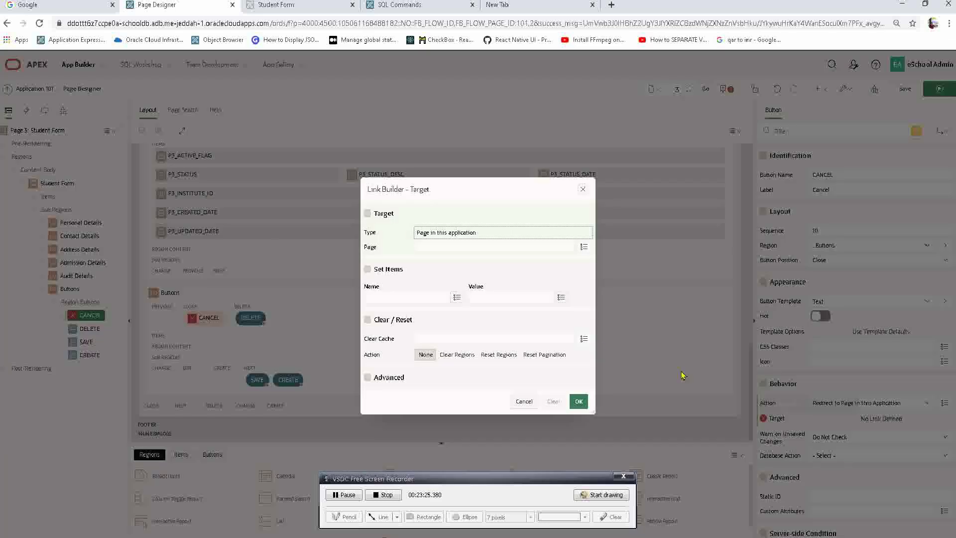
click(430, 246)
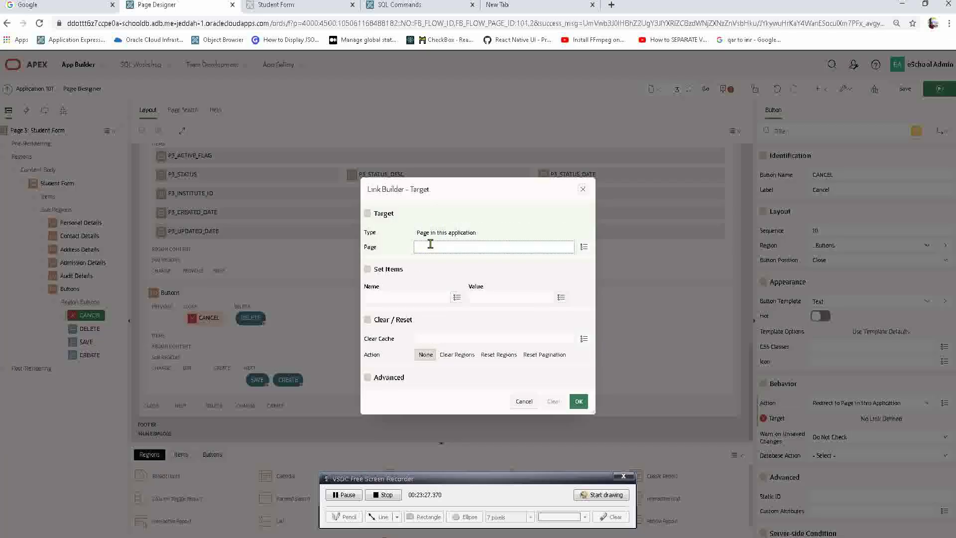
text(2)
click(438, 340)
text(2)
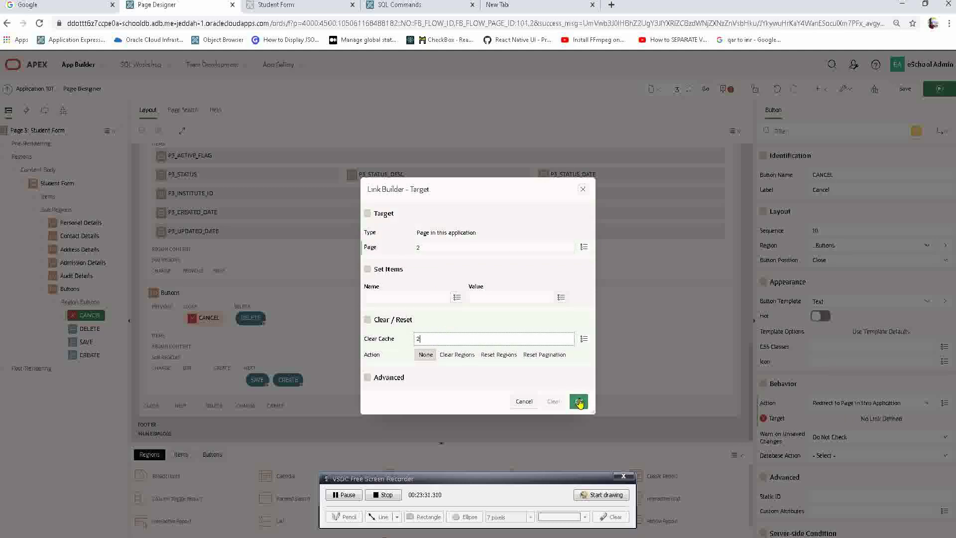
click(578, 401)
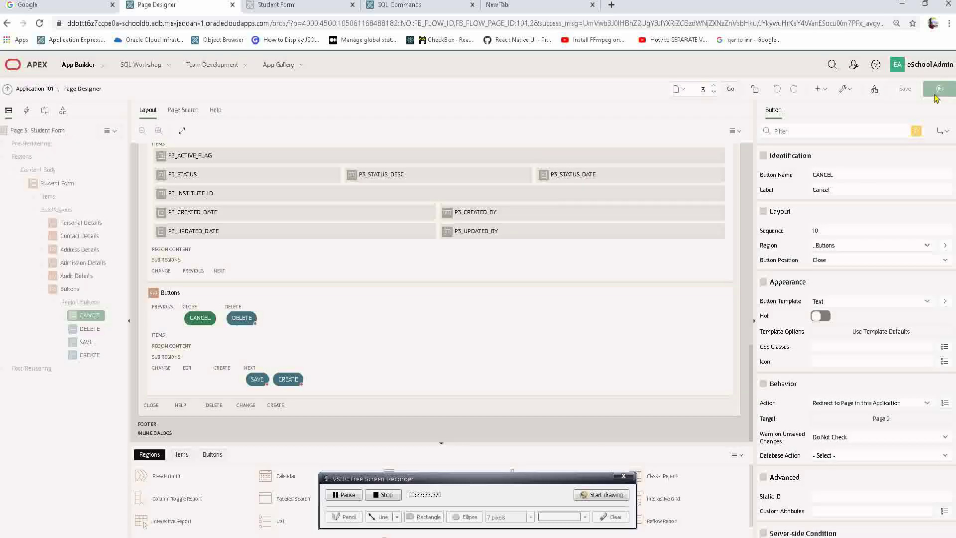
click(934, 95)
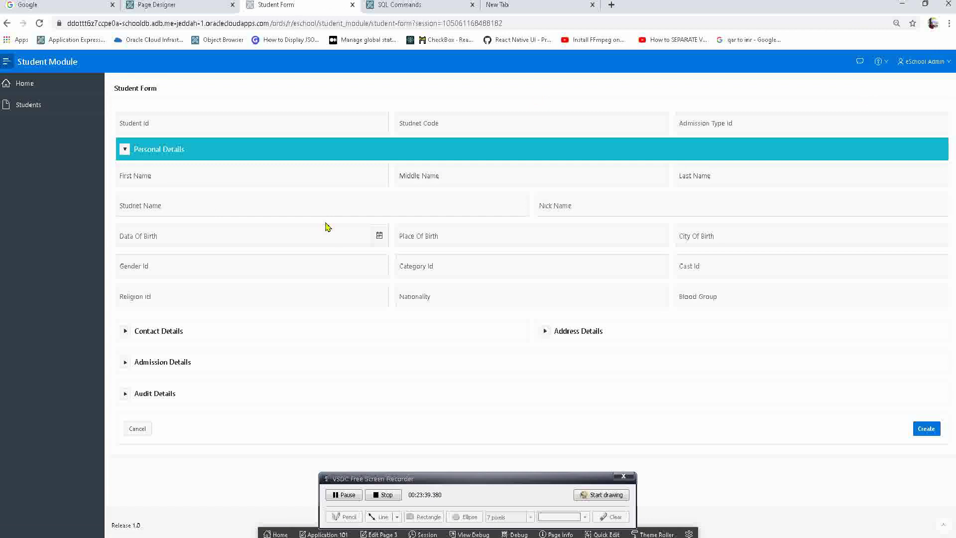
Expand Contact Details, Address Details, Admission Details and Audit Details on the running Student Form to check their fields
click(125, 331)
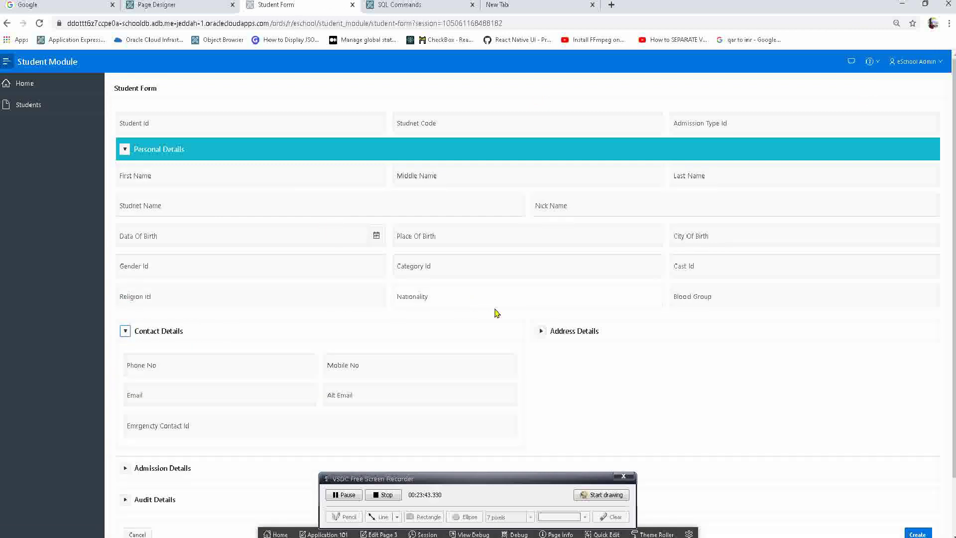
click(540, 331)
scroll(529, 341, down, 2)
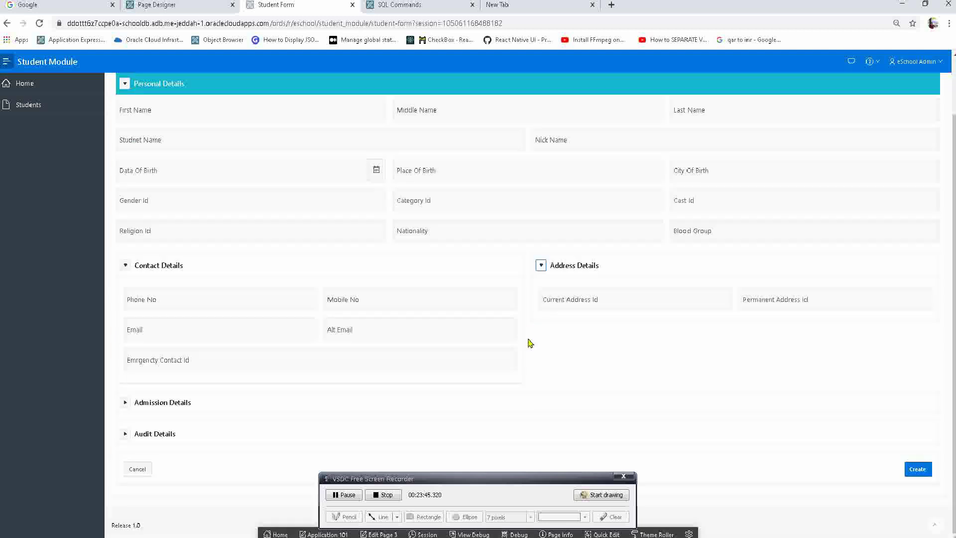
click(126, 402)
scroll(130, 399, down, 2)
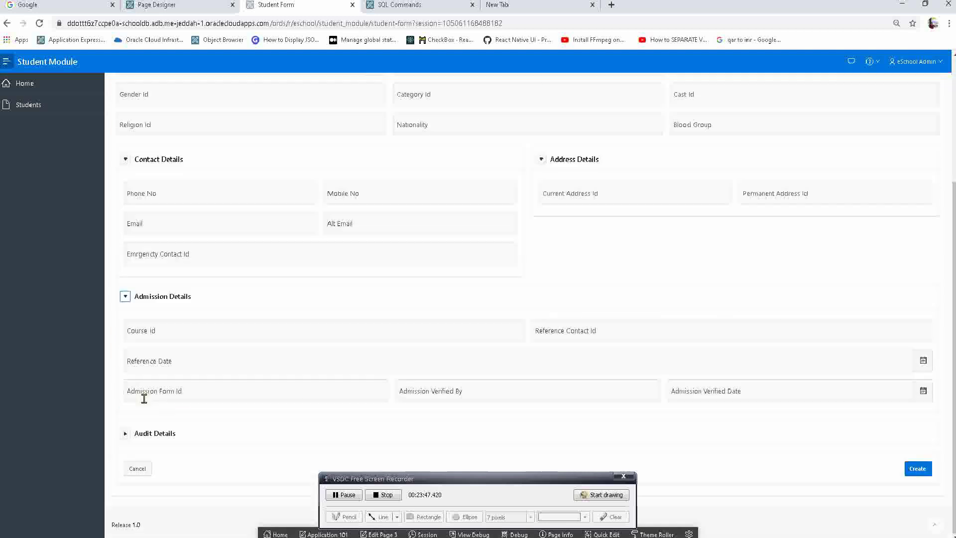
click(125, 433)
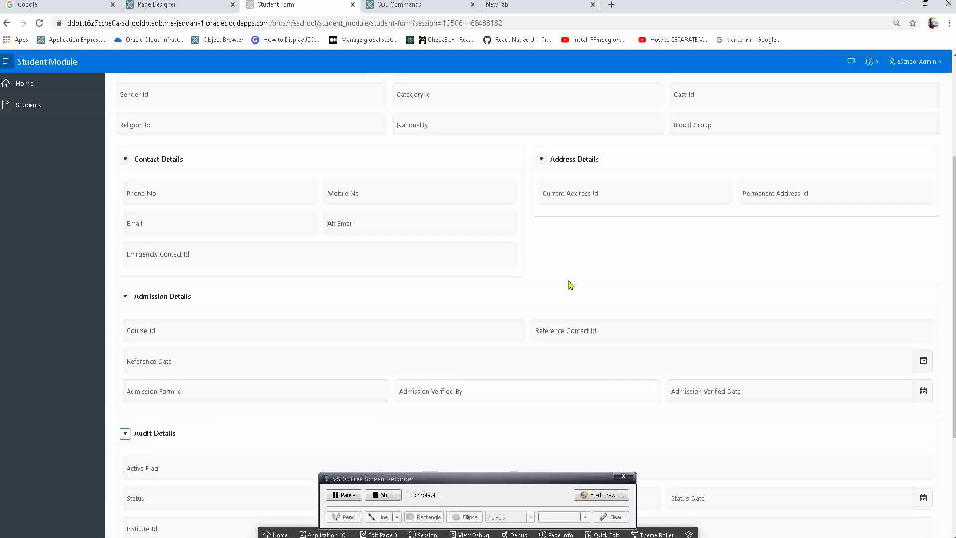
scroll(434, 259, up, 3)
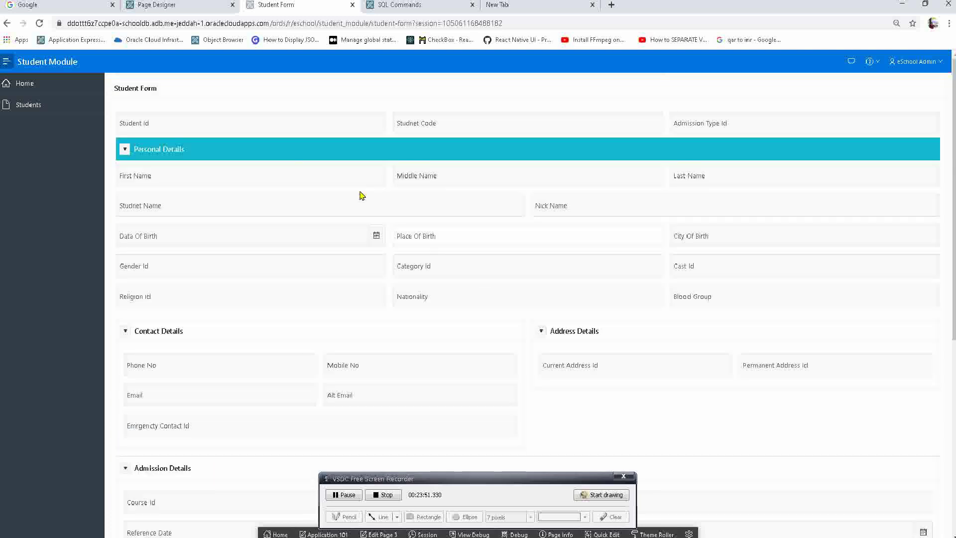
click(271, 166)
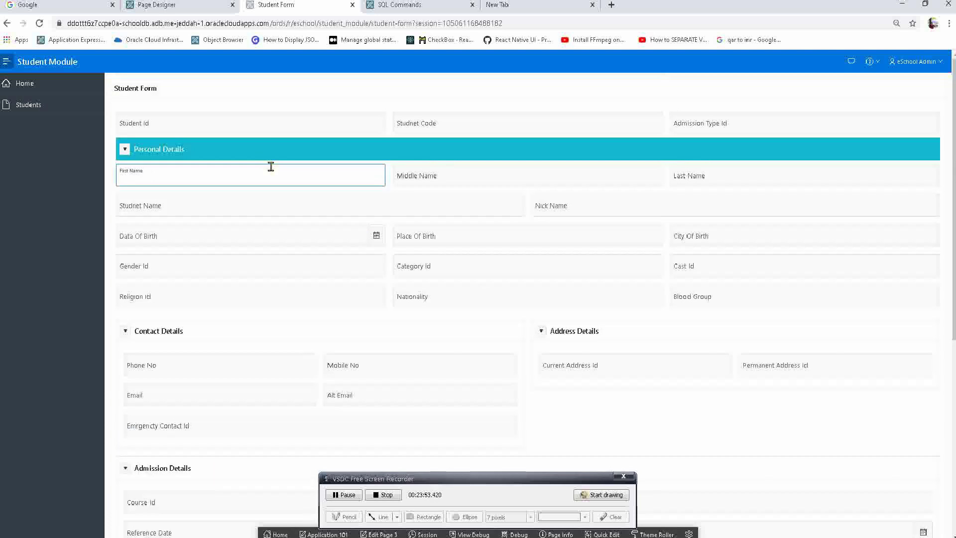